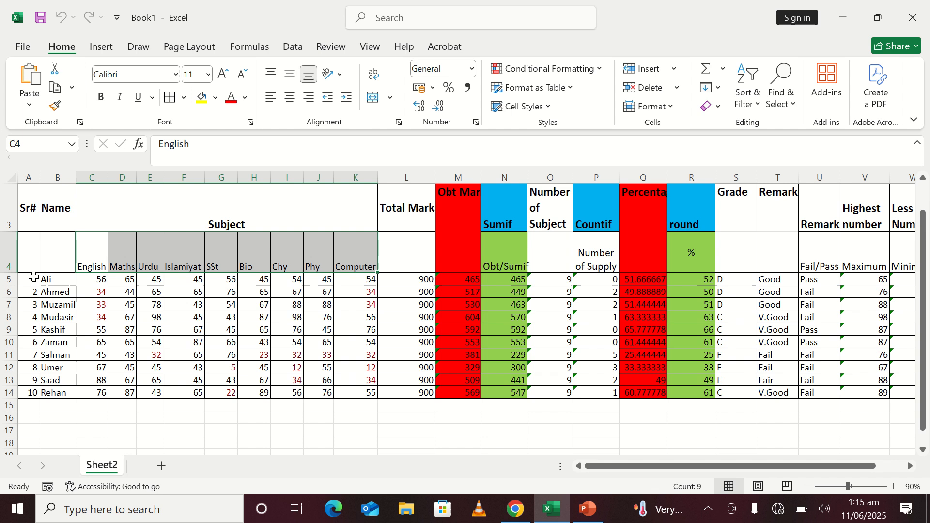
Add a new worksheet and enter the title "Pakistan Information Technology" in cell A1
{"action": "left_click_drag", "start_coordinate": [33, 280], "coordinate": [34, 395]}
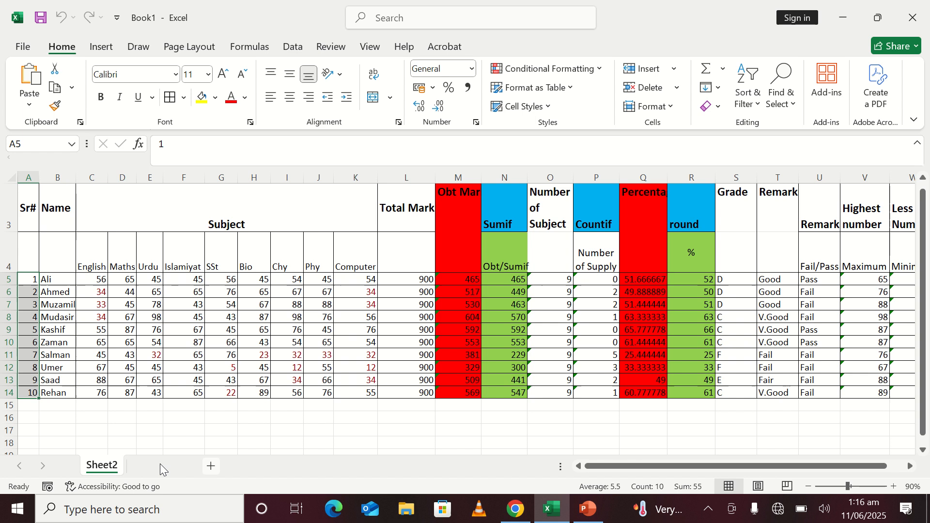
{"action": "left_click", "coordinate": [162, 466]}
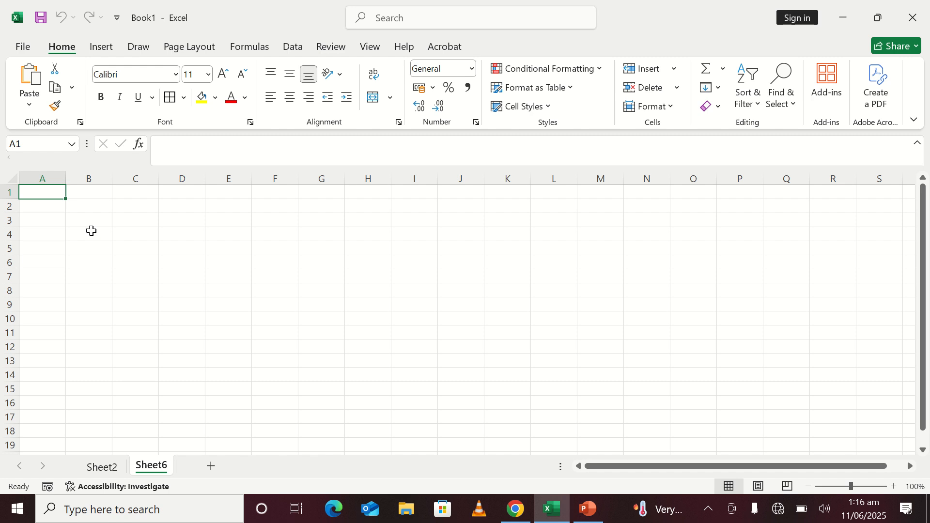
{"action": "type", "text": "Pakistan In"}
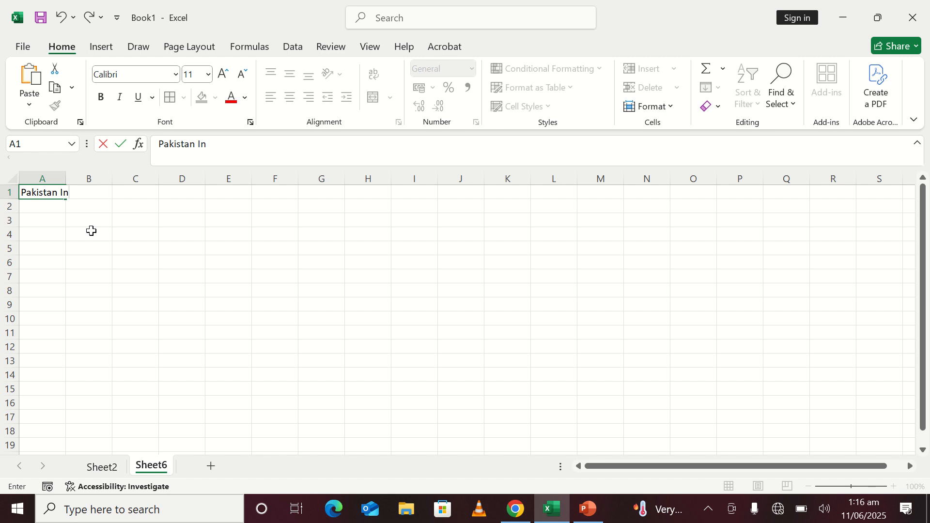
{"action": "type", "text": "formation"}
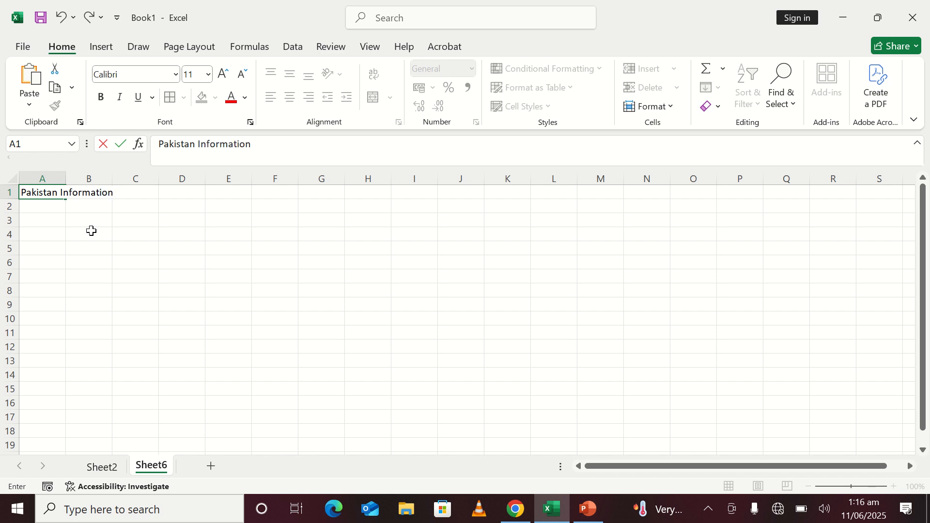
{"action": "type", "text": " Technology"}
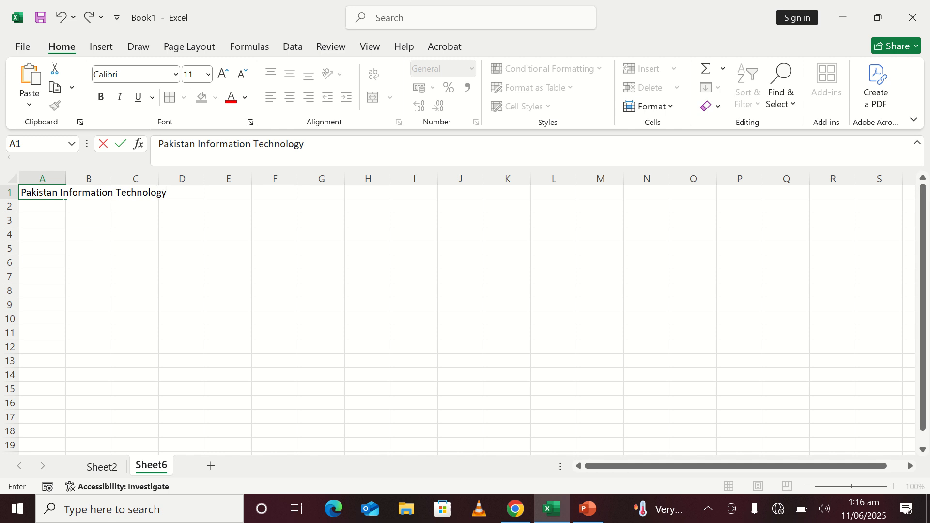
Enter the subtitle "Result Sheet of Per Student" in cell A2
{"action": "left_click", "coordinate": [42, 203]}
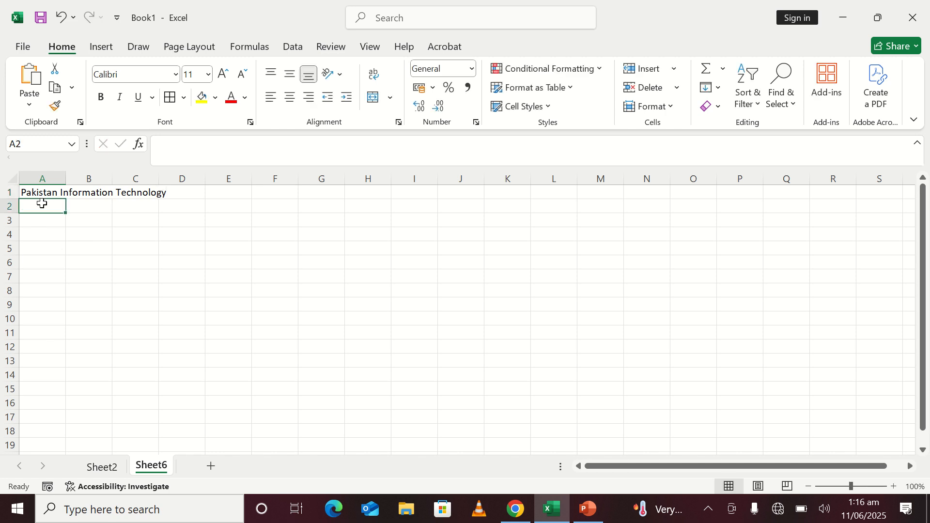
{"action": "type", "text": "Result"}
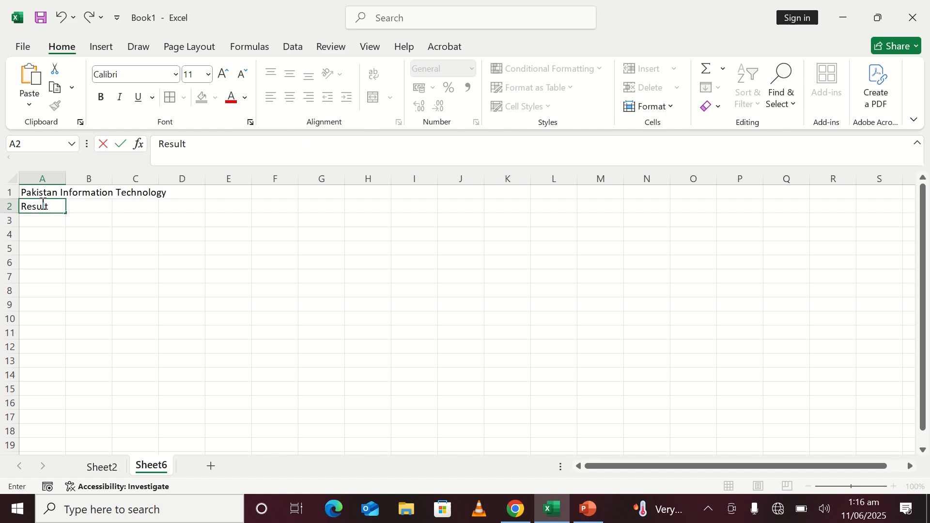
{"action": "type", "text": " Sheet of Per S"}
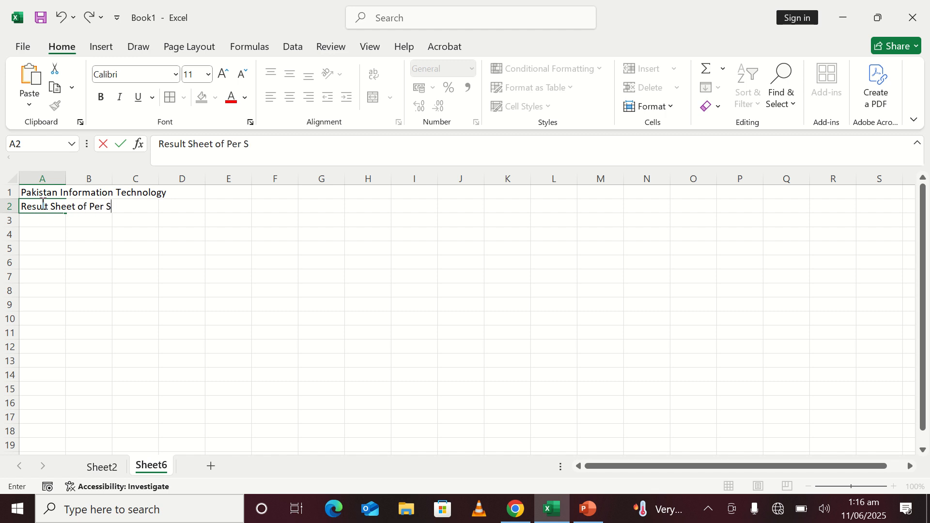
{"action": "type", "text": "tudent"}
Enter the student labels "Name:" in cell A4 and "Roll No:" in cell A5
{"action": "left_click", "coordinate": [50, 232]}
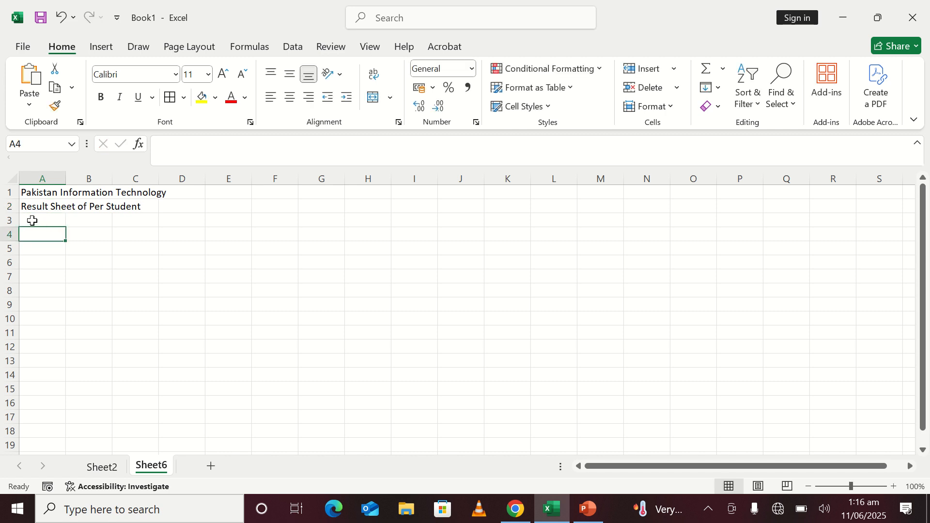
{"action": "type", "text": "Namer"}
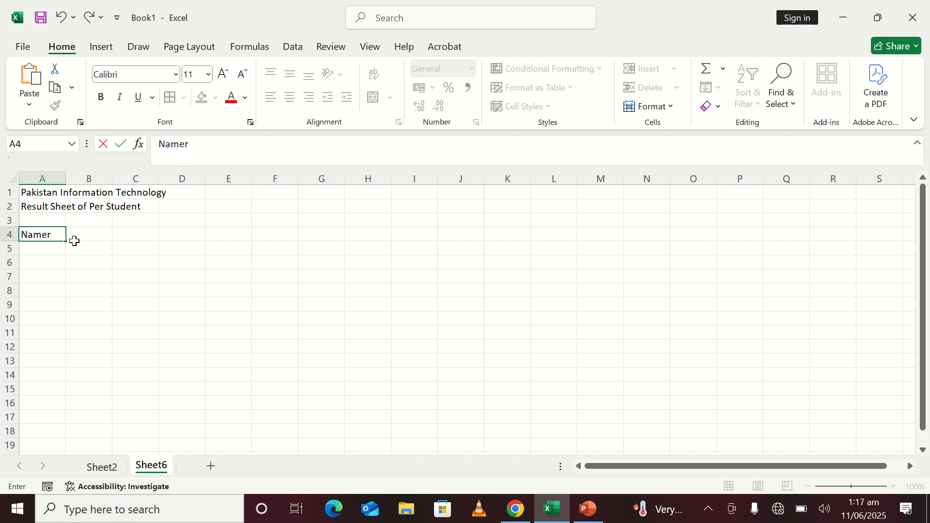
{"action": "key", "text": "BackSpace"}
{"action": "left_click", "coordinate": [35, 249]}
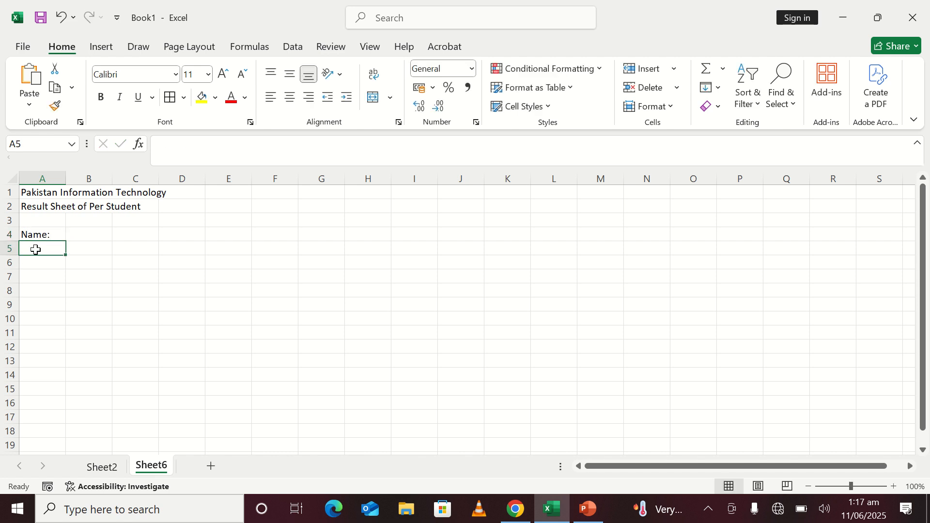
{"action": "type", "text": "Roll No:"}
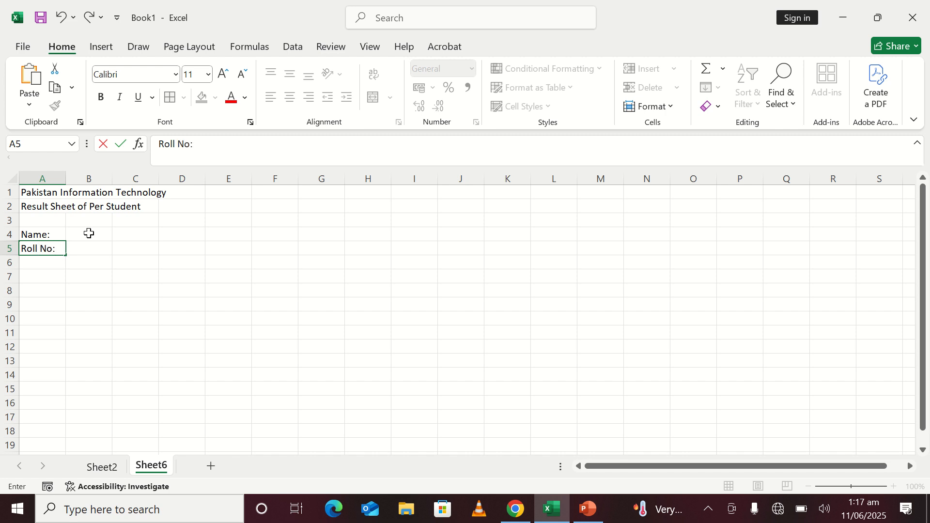
Enter the labels "Class:" in cell C4 and "Section:" in cell C5
{"action": "left_click", "coordinate": [127, 235]}
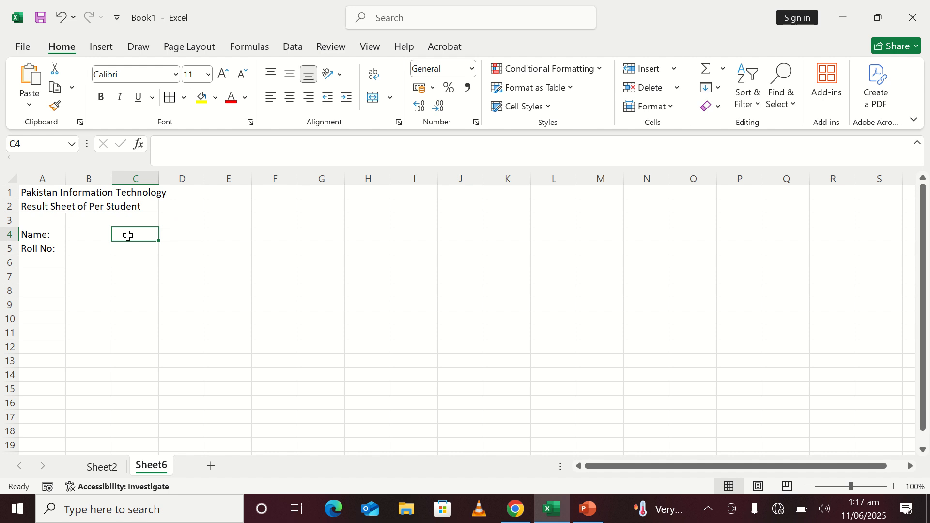
{"action": "type", "text": "Class"}
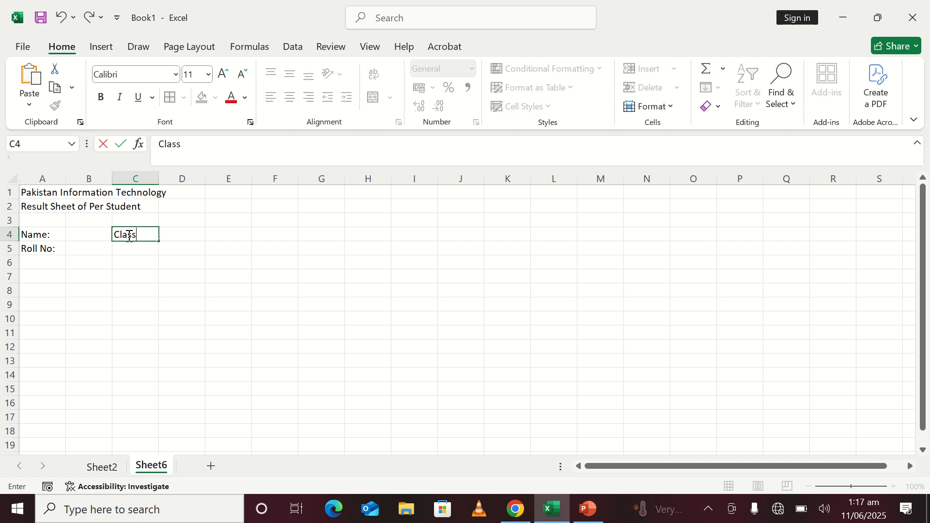
{"action": "type", "text": ":"}
{"action": "left_click", "coordinate": [128, 251]}
{"action": "type", "text": "S"}
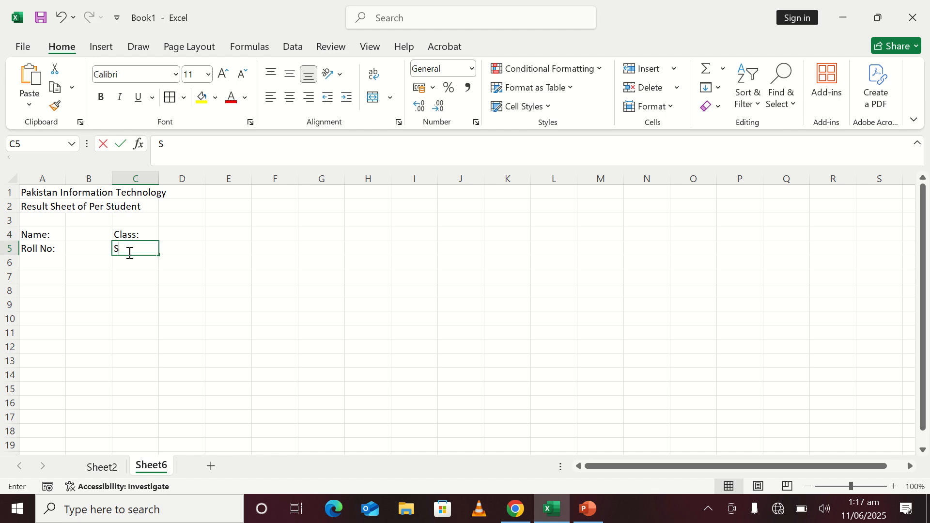
{"action": "type", "text": "ection:"}
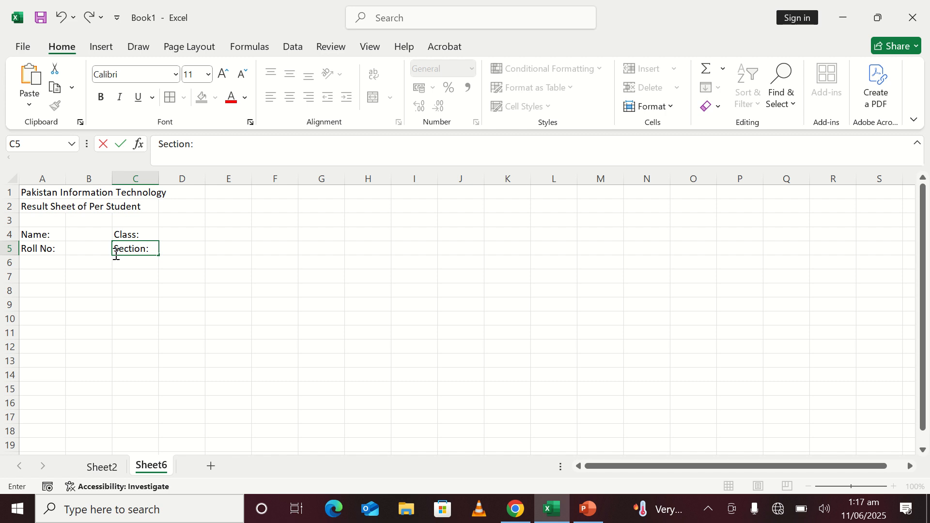
Enter the serial number column heading "Sr#" in cell A7
{"action": "left_click", "coordinate": [31, 277]}
{"action": "type", "text": "Sr"}
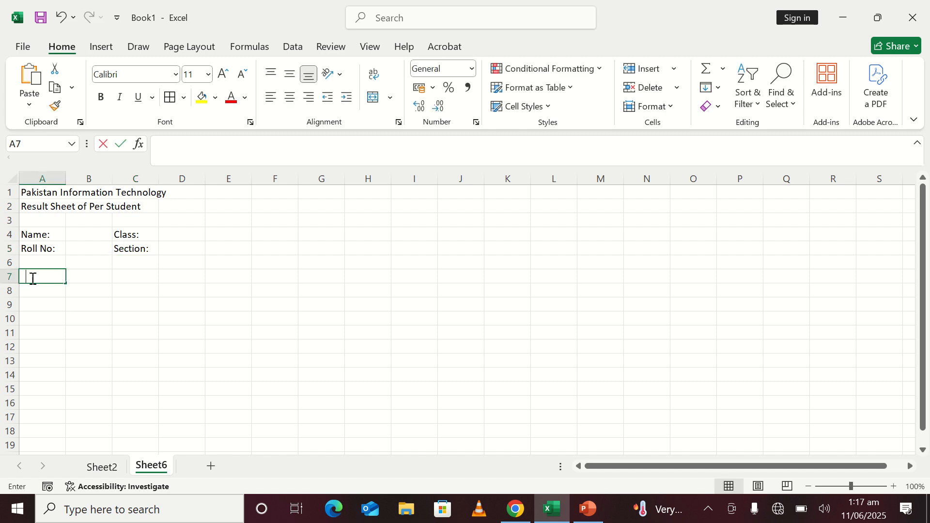
{"action": "type", "text": "#"}
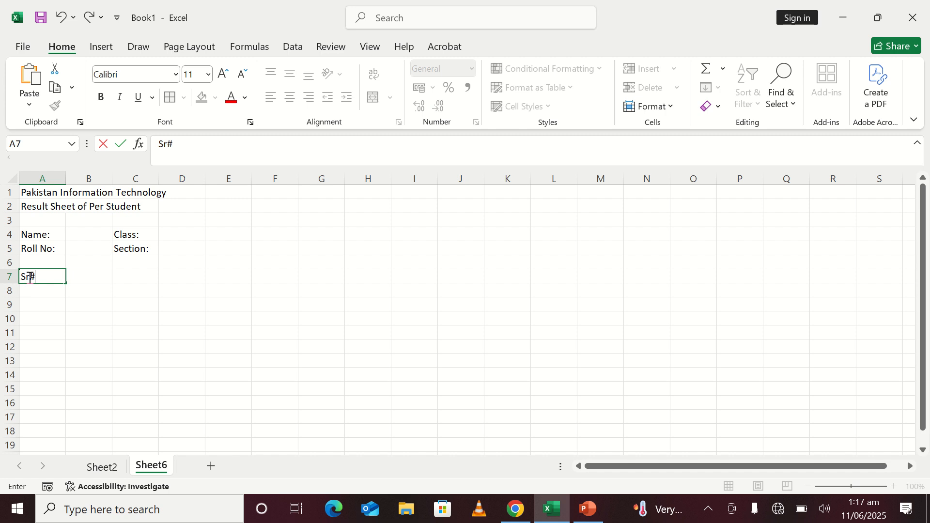
Fill cells A8 to A17 with the serial numbers 1 to 10
{"action": "left_click", "coordinate": [41, 291]}
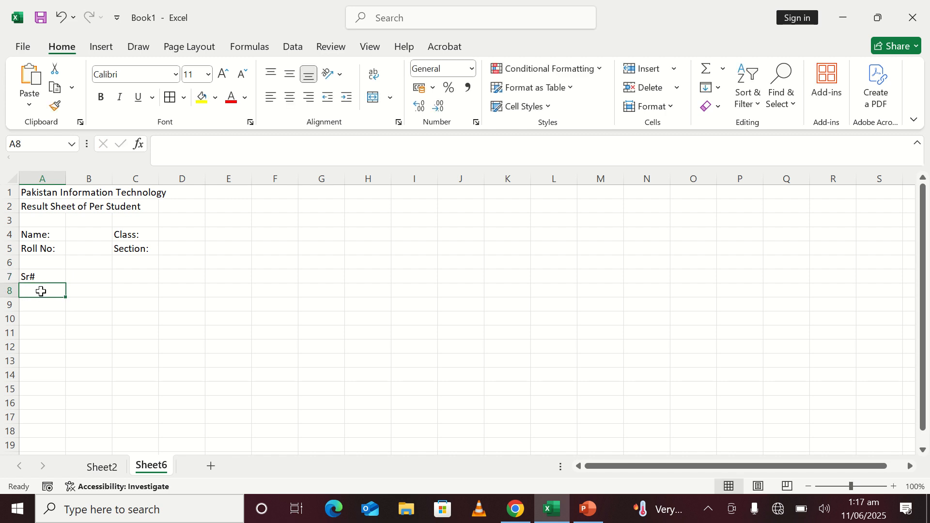
{"action": "type", "text": "1"}
{"action": "key", "text": "Return"}
{"action": "type", "text": "2"}
{"action": "key", "text": "Return"}
{"action": "type", "text": "3"}
{"action": "key", "text": "Return"}
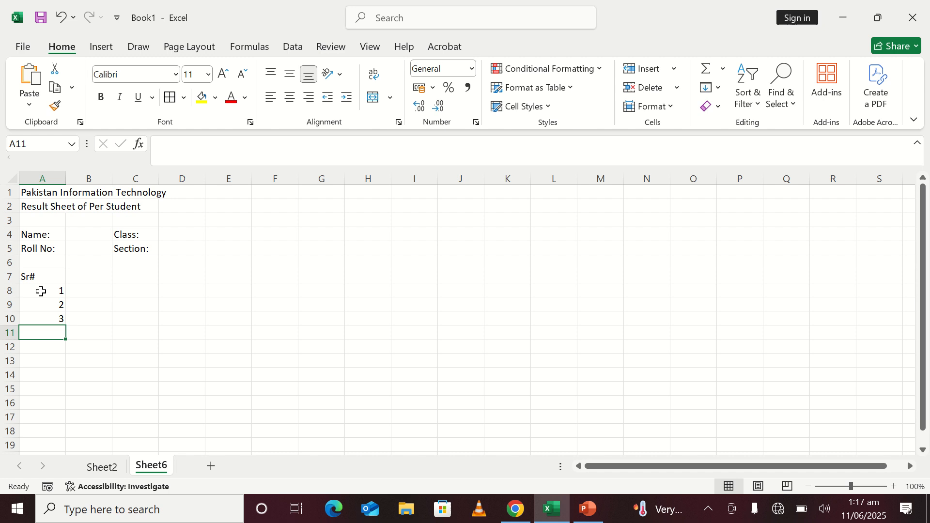
{"action": "type", "text": "4"}
{"action": "key", "text": "Return"}
{"action": "type", "text": "5"}
{"action": "key", "text": "Return"}
{"action": "type", "text": "6"}
{"action": "key", "text": "Return"}
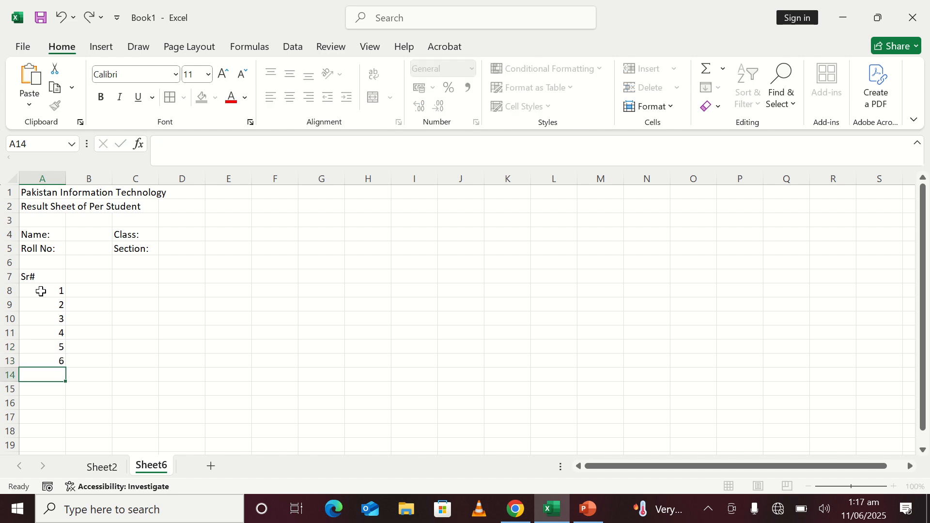
{"action": "type", "text": "7"}
{"action": "key", "text": "Return"}
{"action": "type", "text": "8"}
{"action": "key", "text": "Return"}
{"action": "type", "text": "9"}
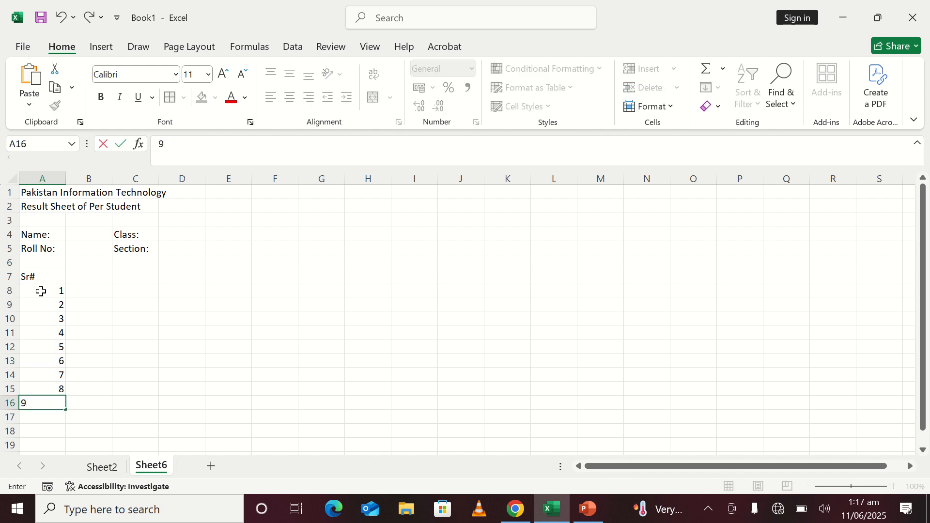
{"action": "key", "text": "Return"}
{"action": "type", "text": "10"}
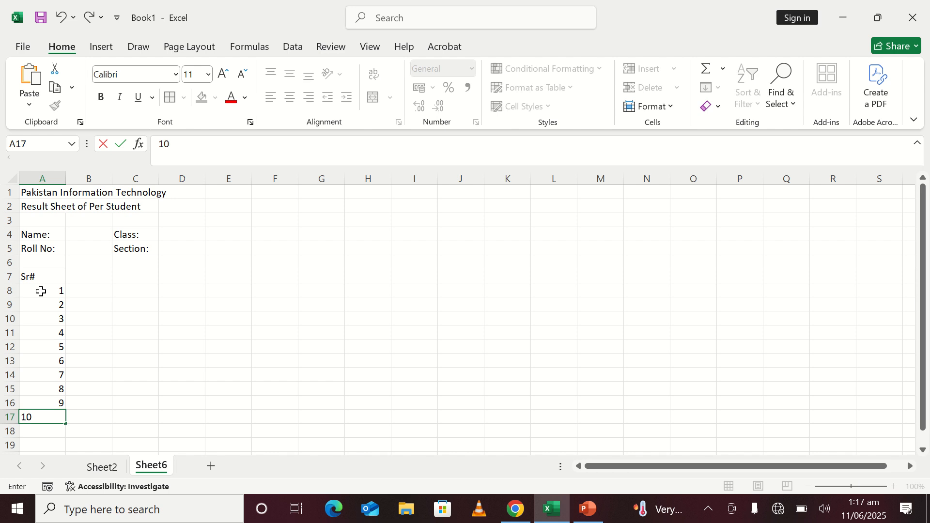
{"action": "key", "text": "Tab"}
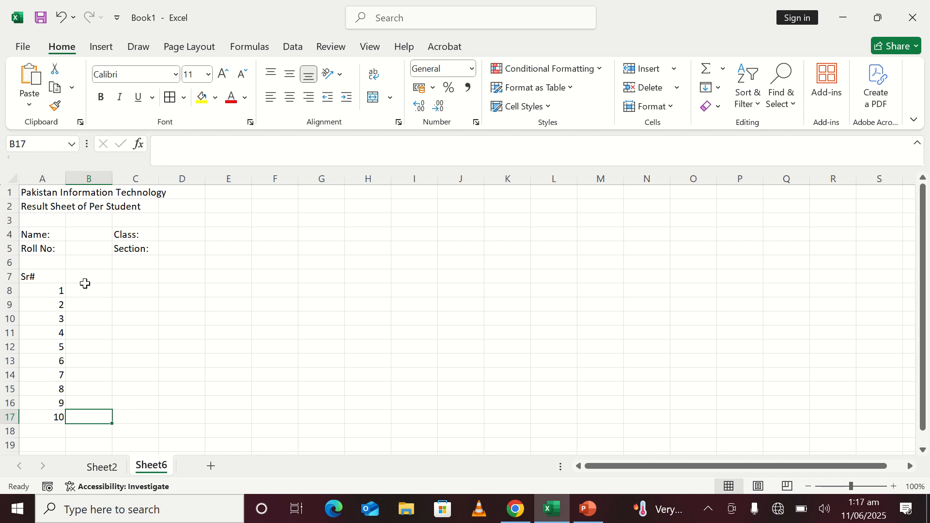
Enter the column headings "Subject" in cell B7 and "Marks Per Subject" in cell C7
{"action": "left_click", "coordinate": [84, 277]}
{"action": "type", "text": "S"}
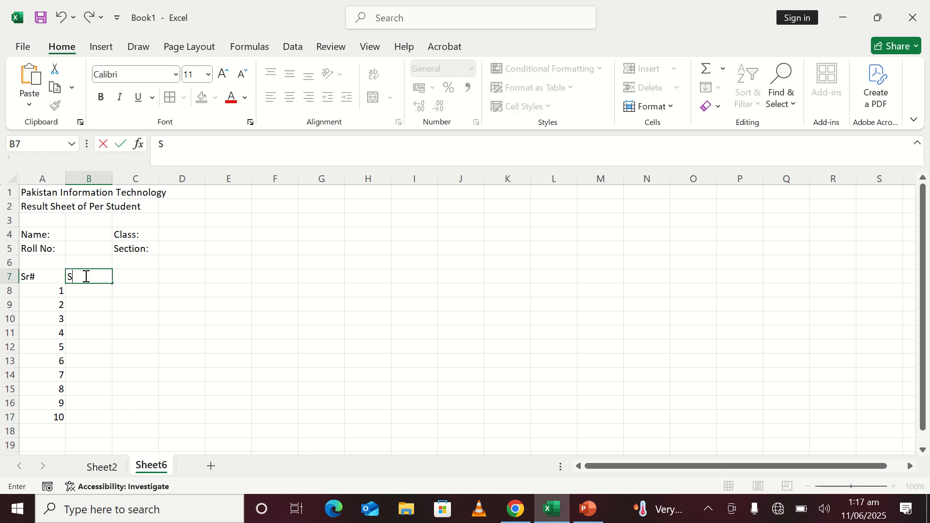
{"action": "type", "text": "ubject"}
{"action": "left_click", "coordinate": [148, 274]}
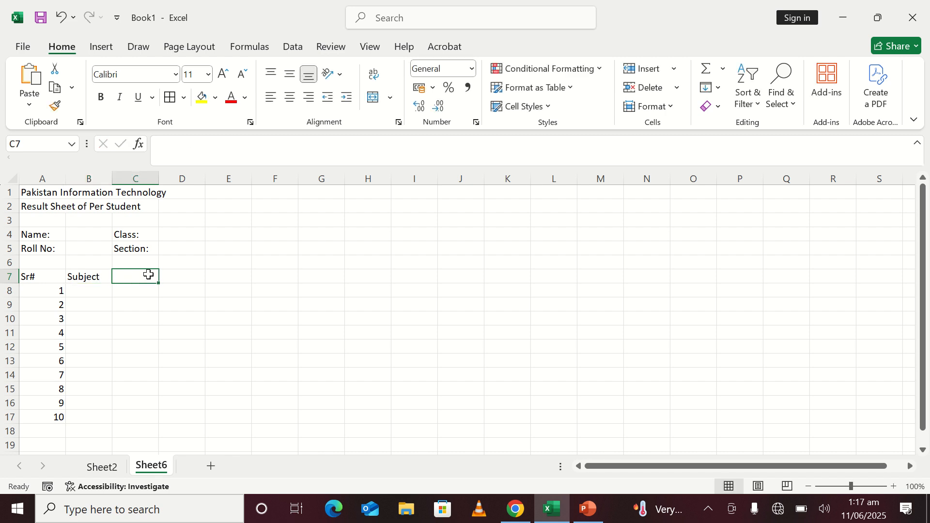
{"action": "type", "text": "M"}
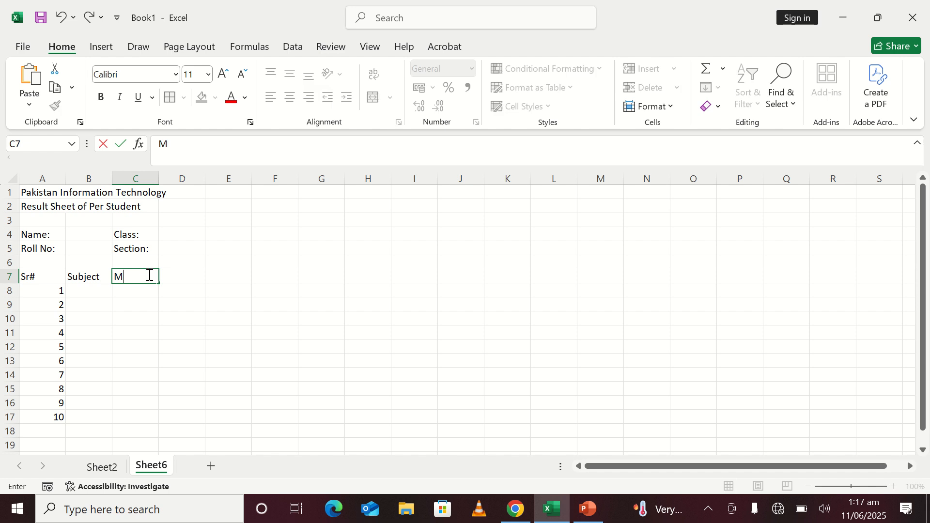
{"action": "type", "text": "arks Per Subject"}
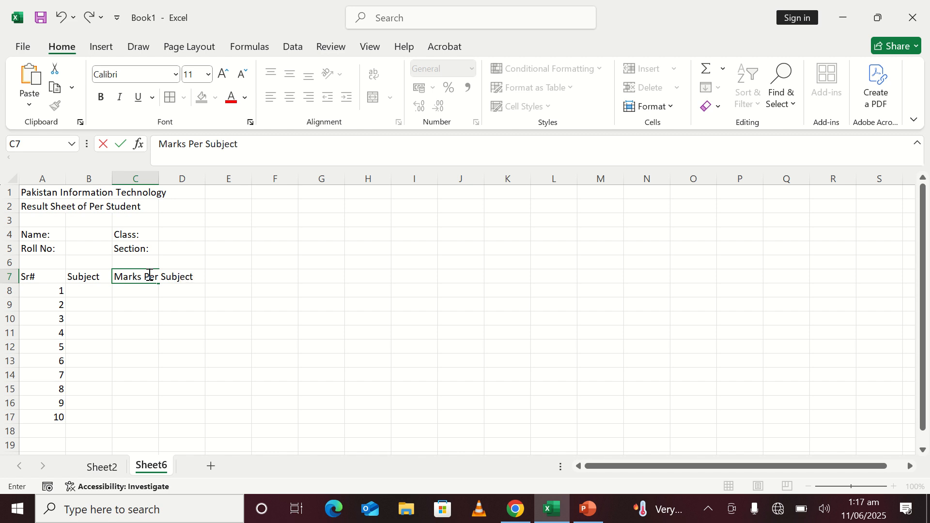
{"action": "left_click", "coordinate": [160, 333]}
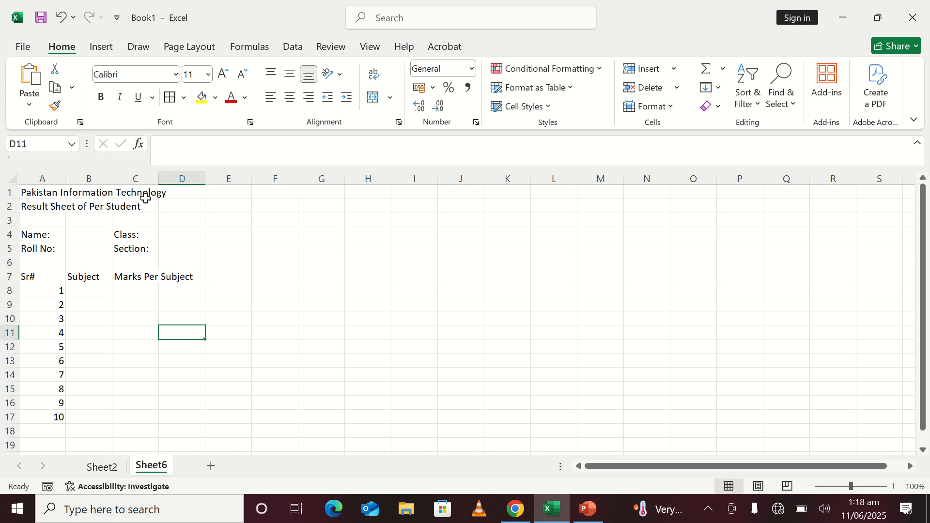
Enter the summary label "Obtain Marks" in cell B19 below the subject rows
{"action": "scroll", "coordinate": [131, 326], "scroll_direction": "down", "scroll_amount": 2}
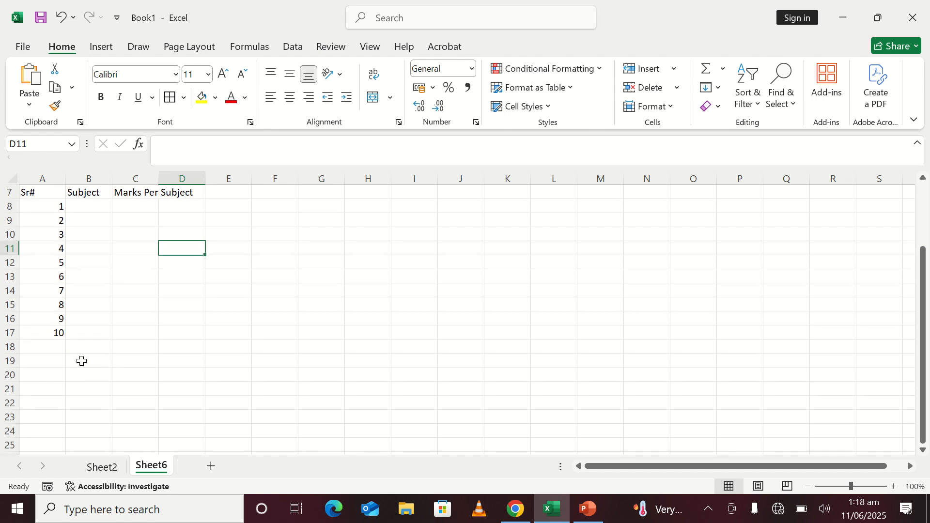
{"action": "left_click", "coordinate": [69, 364]}
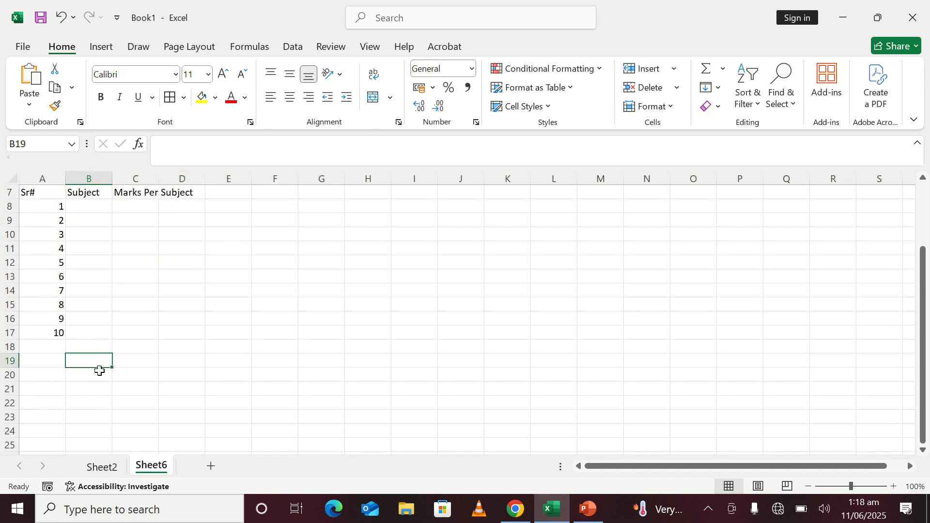
{"action": "type", "text": "T"}
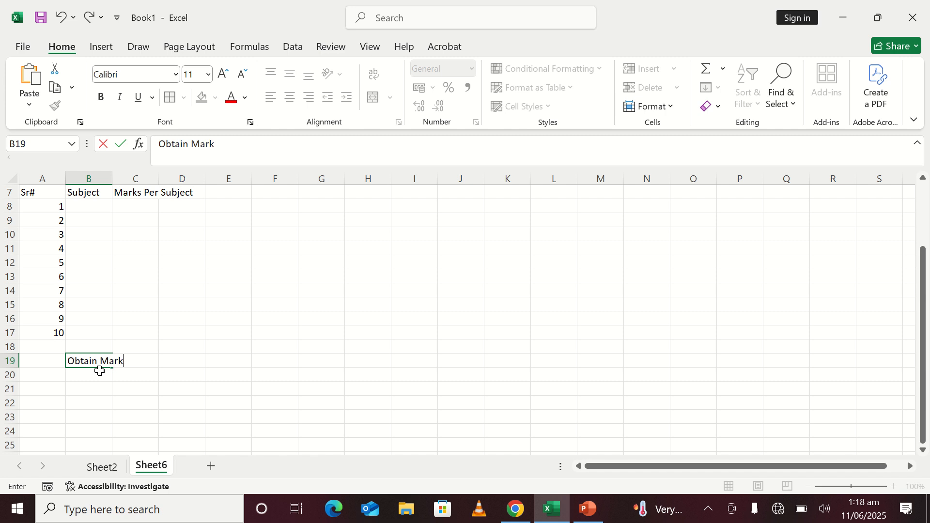
{"action": "key", "text": "Return"}
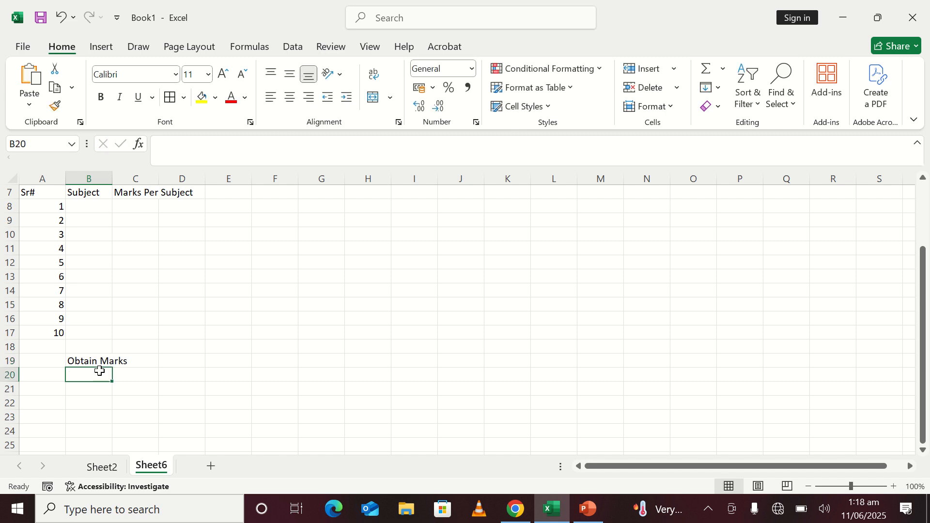
Enter the summary label "Total Marks" in cell B20, below "Obtain Marks"
{"action": "type", "text": "Total M"}
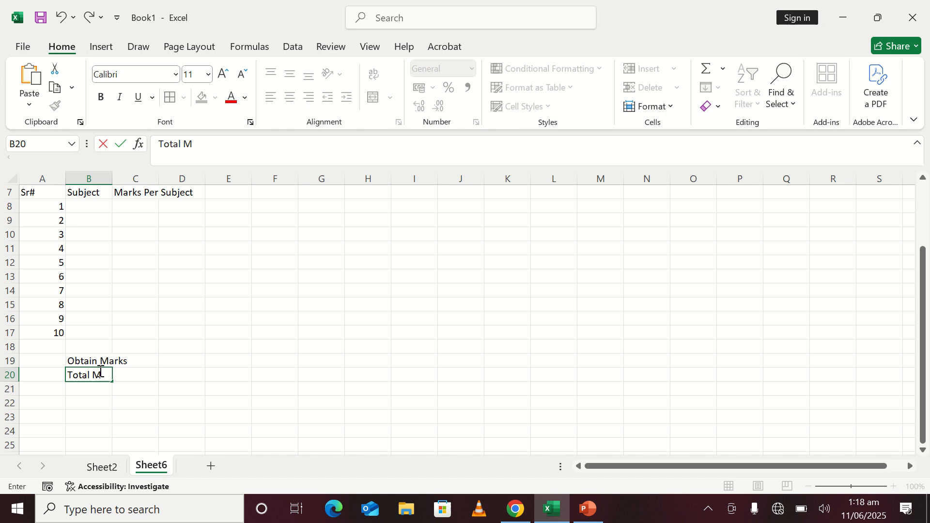
{"action": "type", "text": "raks"}
{"action": "key", "text": "BackSpace"}
{"action": "key", "text": "BackSpace"}
{"action": "key", "text": "BackSpace"}
{"action": "key", "text": "BackSpace"}
{"action": "type", "text": "ar"}
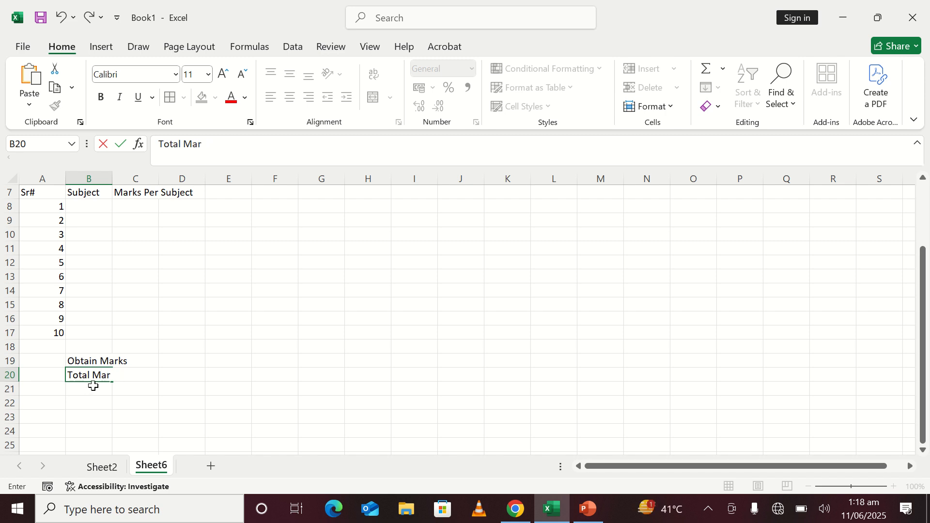
{"action": "left_click", "coordinate": [93, 386]}
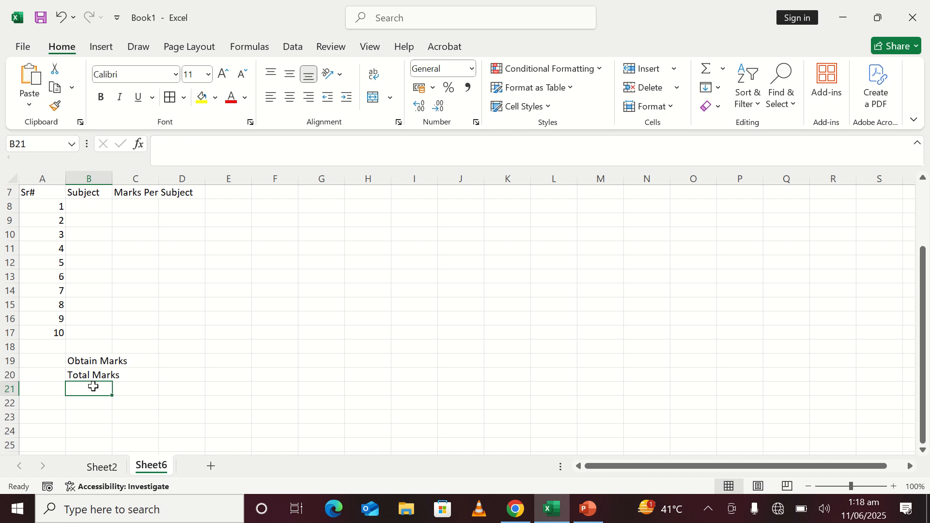
Enter the summary label "Total Subjects" in cell B21
{"action": "type", "text": "t"}
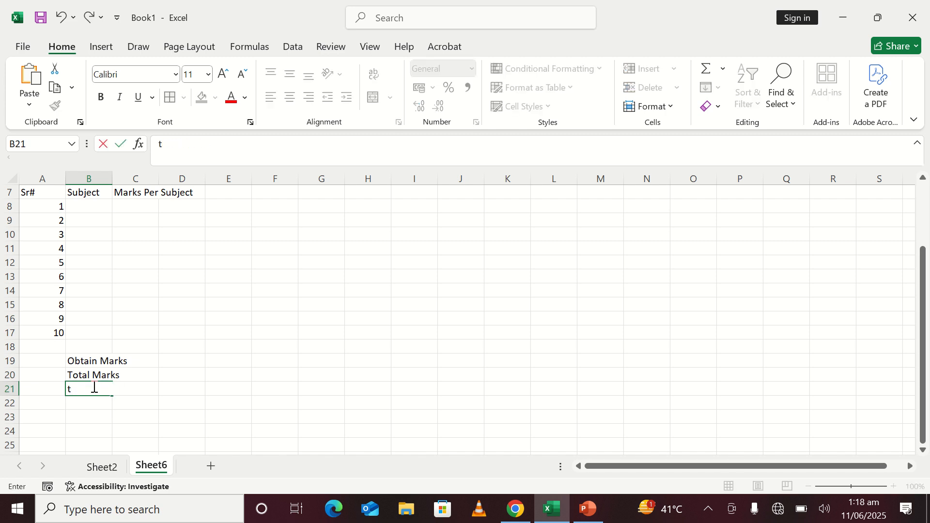
{"action": "type", "text": "otraTo"}
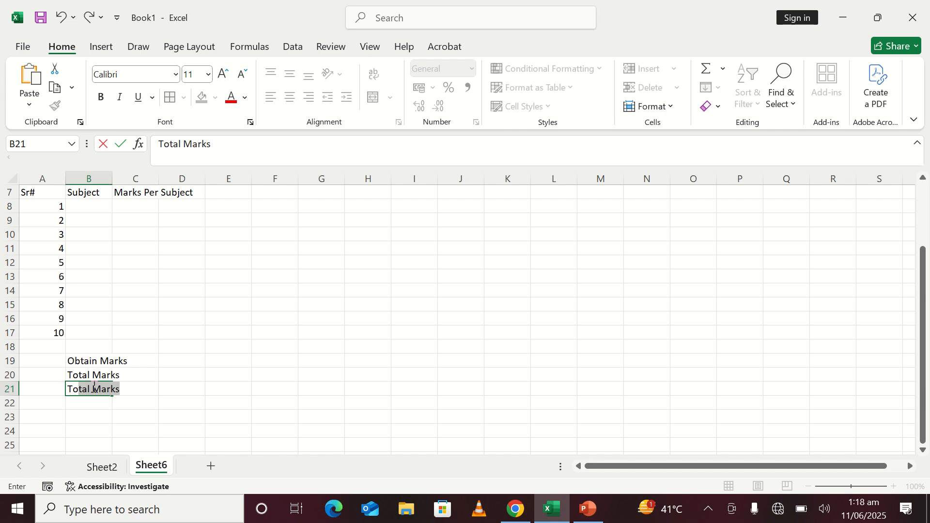
{"action": "type", "text": "tal Subject"}
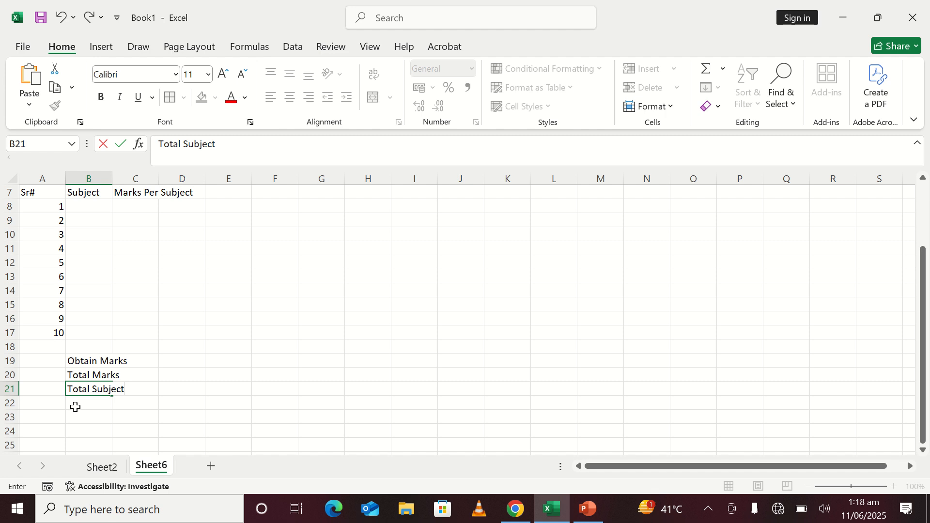
{"action": "type", "text": "s"}
{"action": "left_click", "coordinate": [106, 401]}
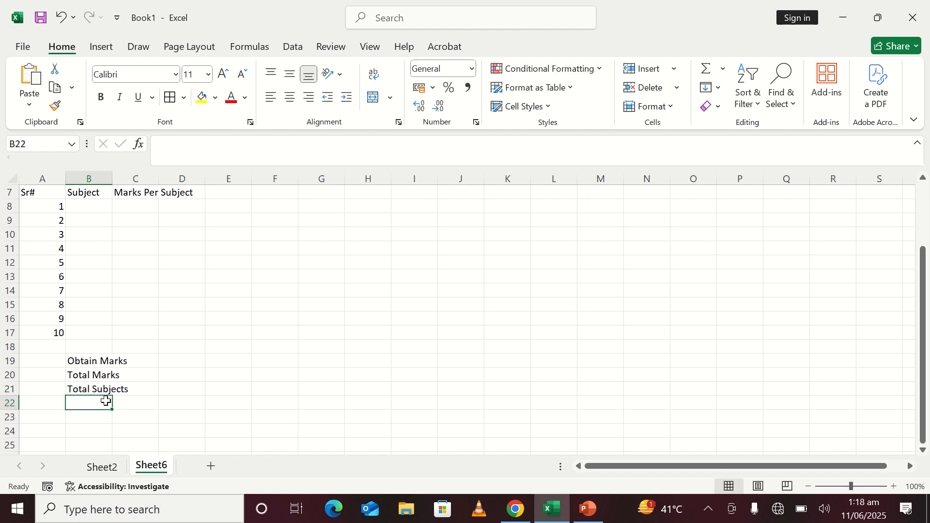
Enter the summary labels "Supply" in cell B22 and "Percentage" in cell B23
{"action": "type", "text": "Supply"}
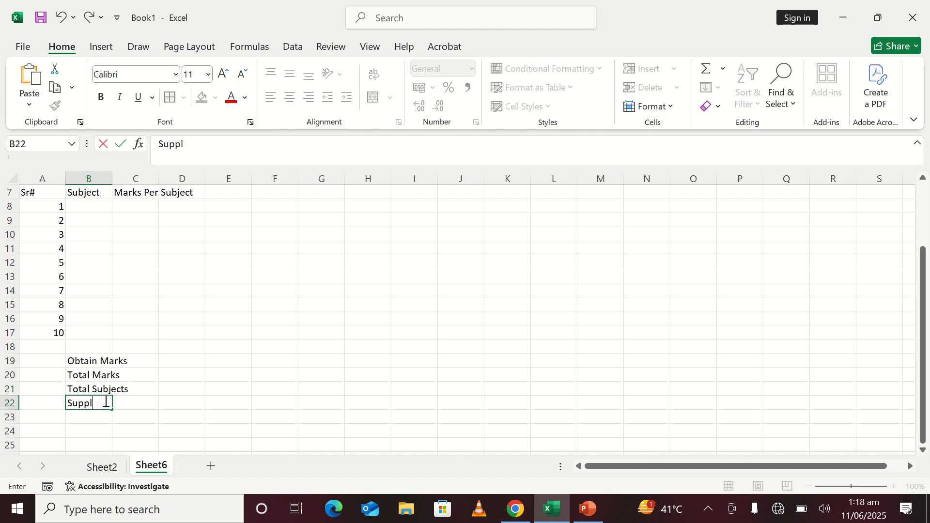
{"action": "left_click", "coordinate": [88, 415]}
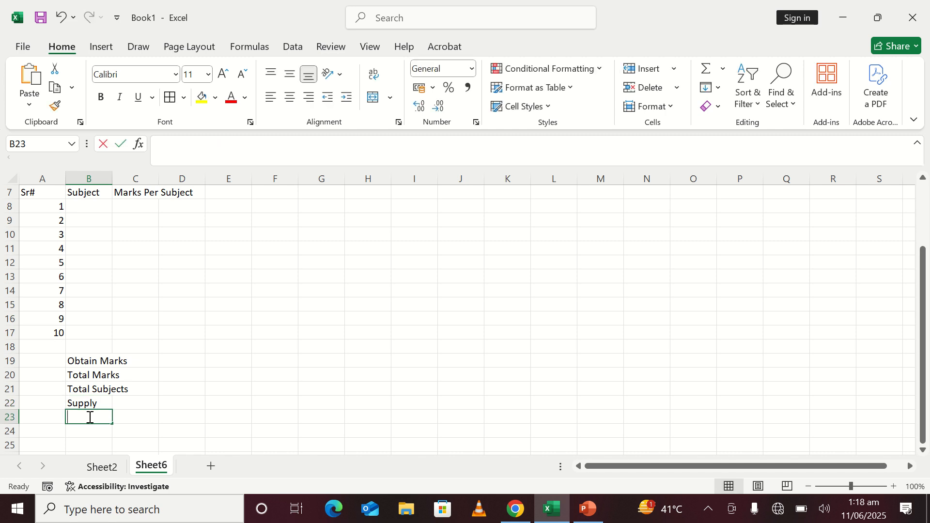
{"action": "type", "text": "Percentage"}
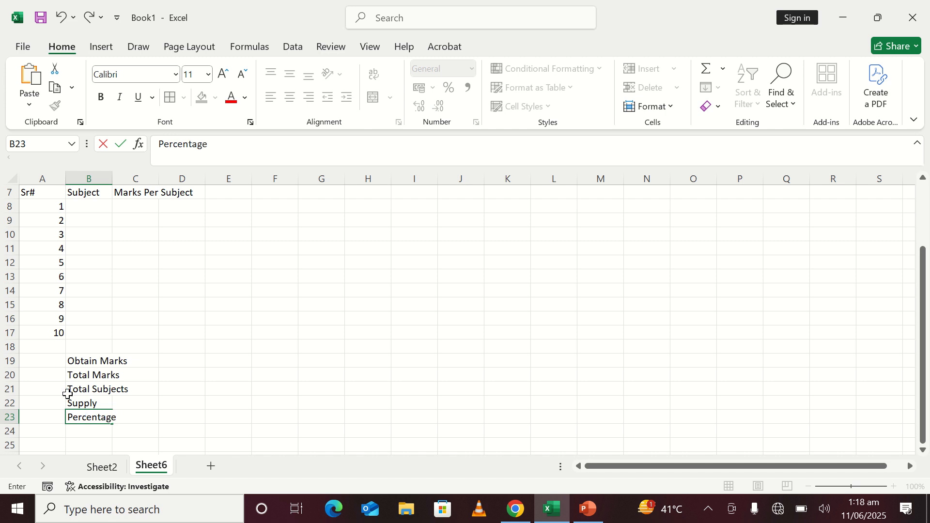
{"action": "left_click", "coordinate": [90, 432]}
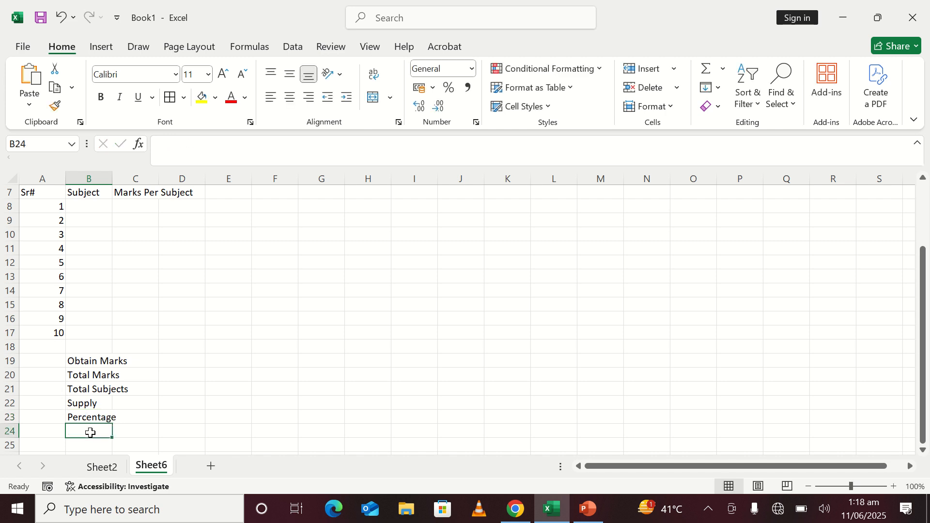
Enter the summary label "Garde" in cell B24
{"action": "type", "text": "Gardw"}
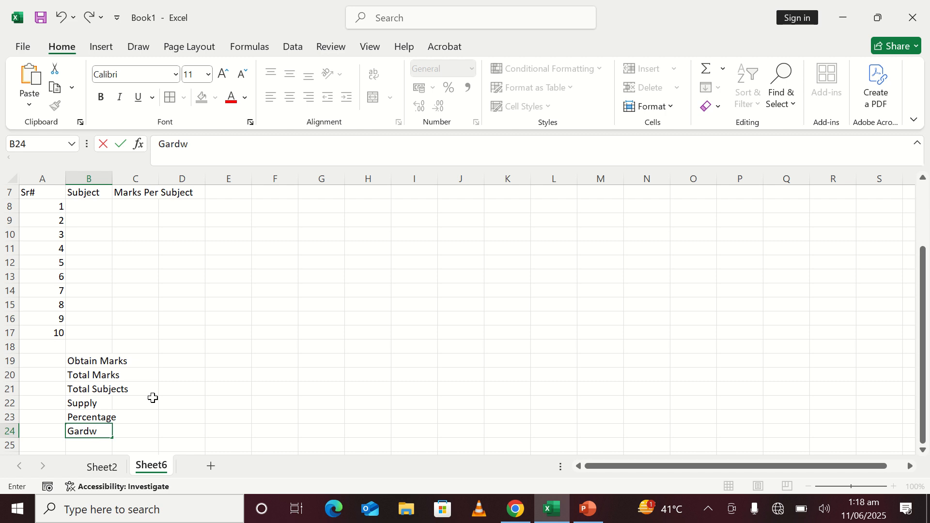
{"action": "scroll", "coordinate": [114, 391], "scroll_direction": "down", "scroll_amount": 2}
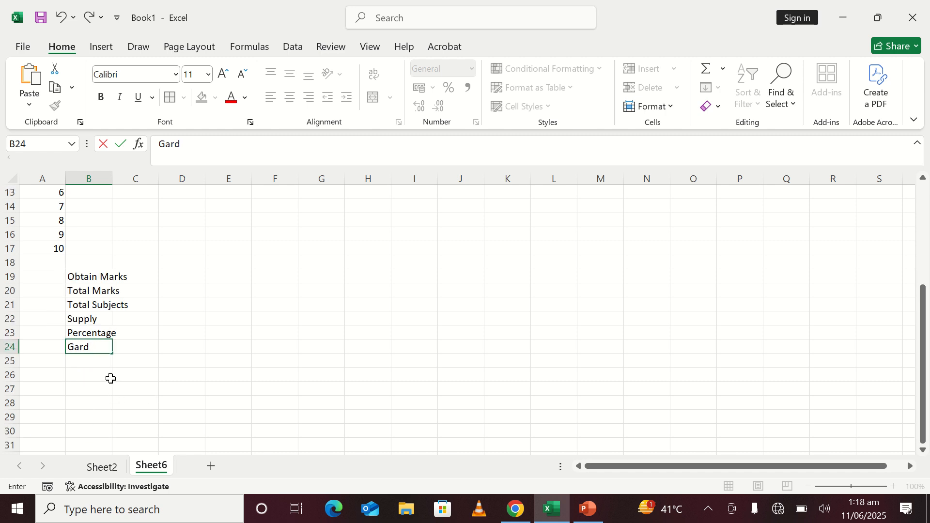
{"action": "type", "text": "e"}
{"action": "left_click", "coordinate": [93, 364]}
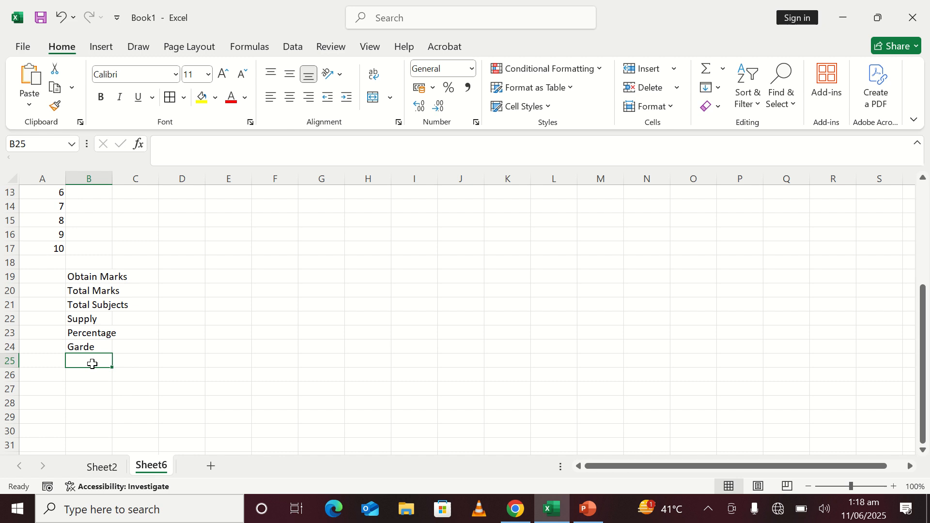
Enter the summary label "Remarks" in cell B25
{"action": "type", "text": "Reamarks"}
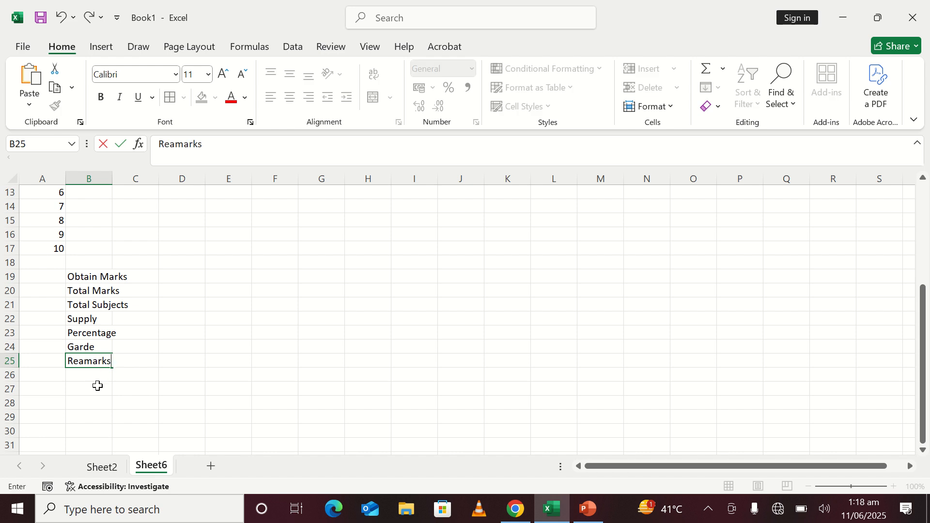
{"action": "left_click", "coordinate": [94, 377]}
{"action": "double_click", "coordinate": [83, 361]}
{"action": "key", "text": "BackSpace"}
{"action": "left_click", "coordinate": [88, 378]}
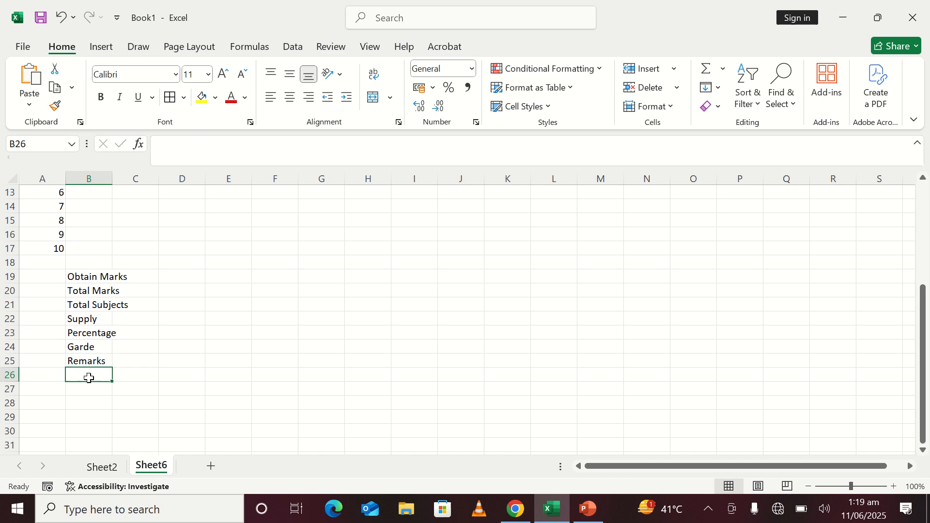
Enter the summary labels "Maximium" in cell B26 and "Minimum" in cell B27
{"action": "type", "text": "Maxmium"}
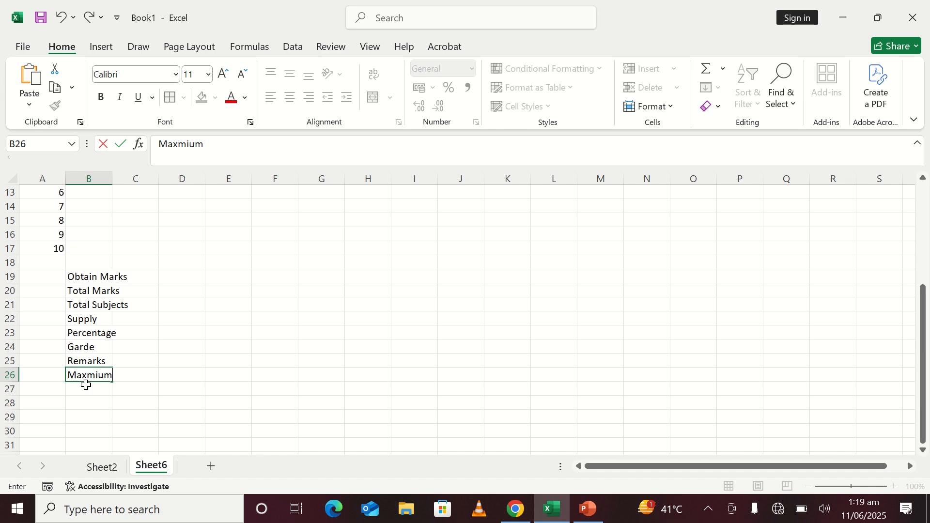
{"action": "left_click", "coordinate": [86, 376]}
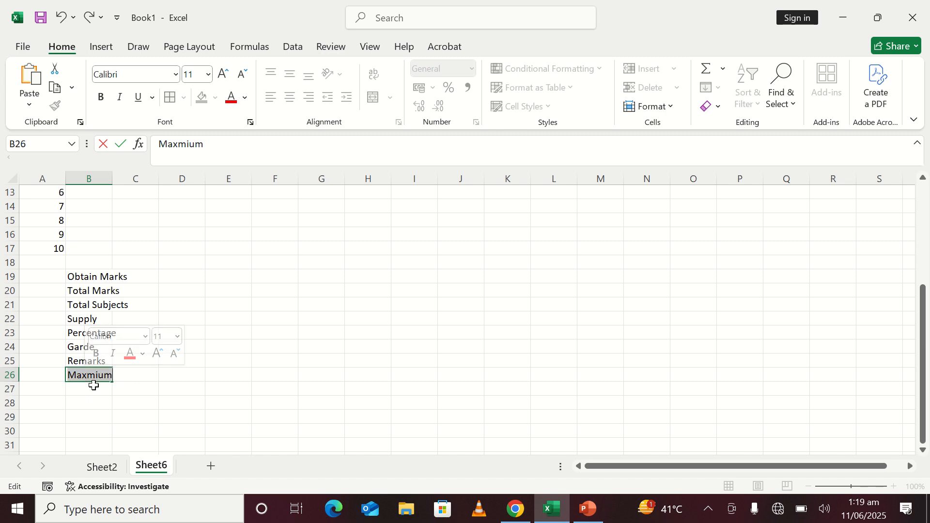
{"action": "type", "text": "i"}
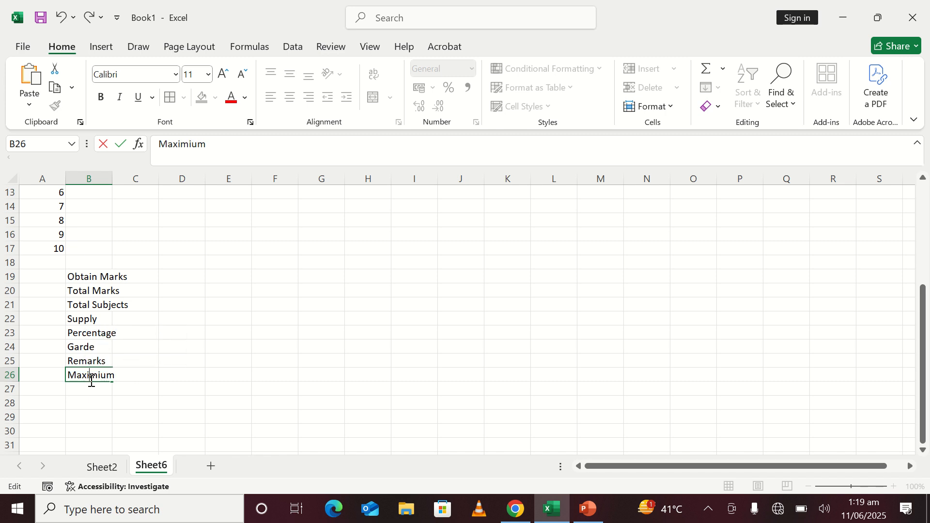
{"action": "left_click", "coordinate": [93, 386]}
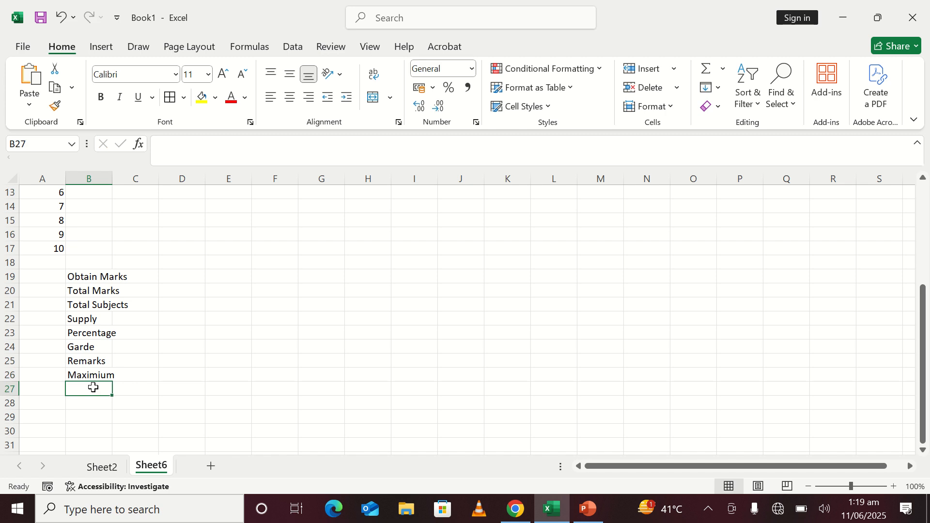
{"action": "type", "text": "Minimum"}
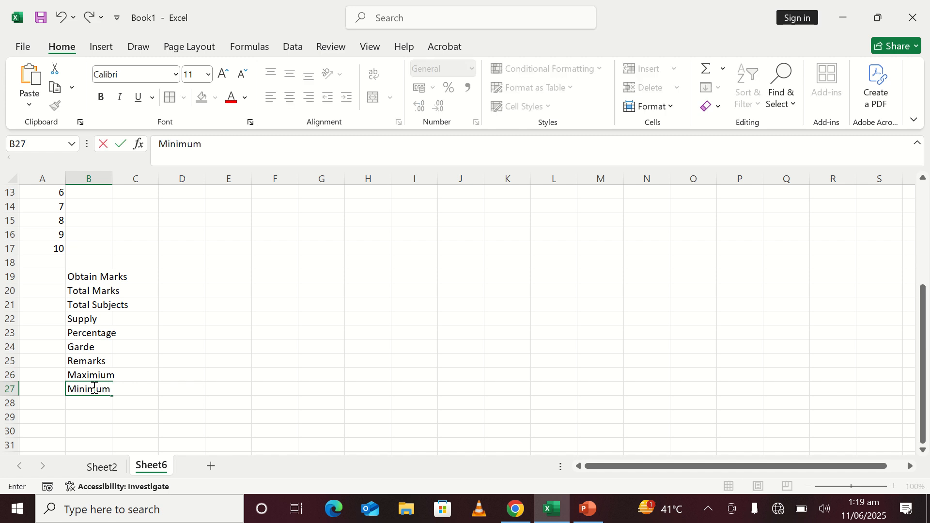
{"action": "left_click", "coordinate": [83, 401]}
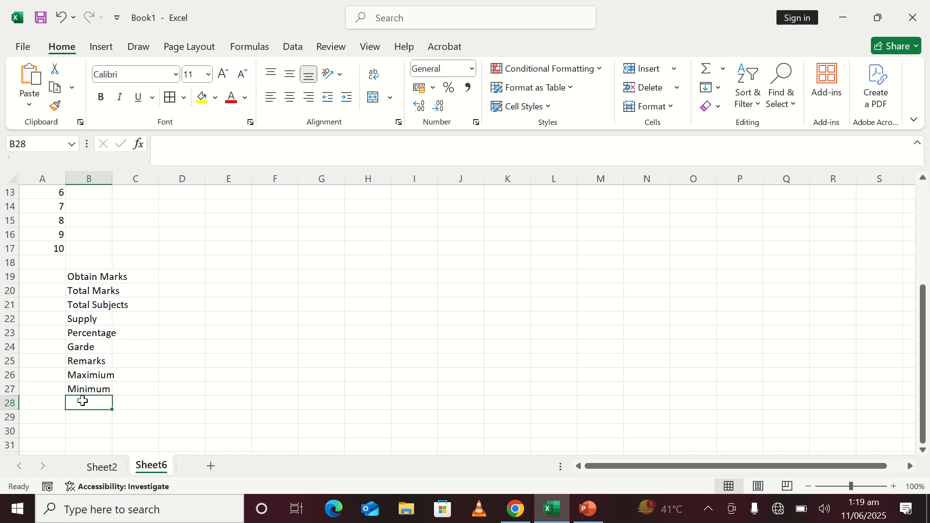
Enter the summary label "Pass / fail Remarks" in cell B28
{"action": "type", "text": "Pass"}
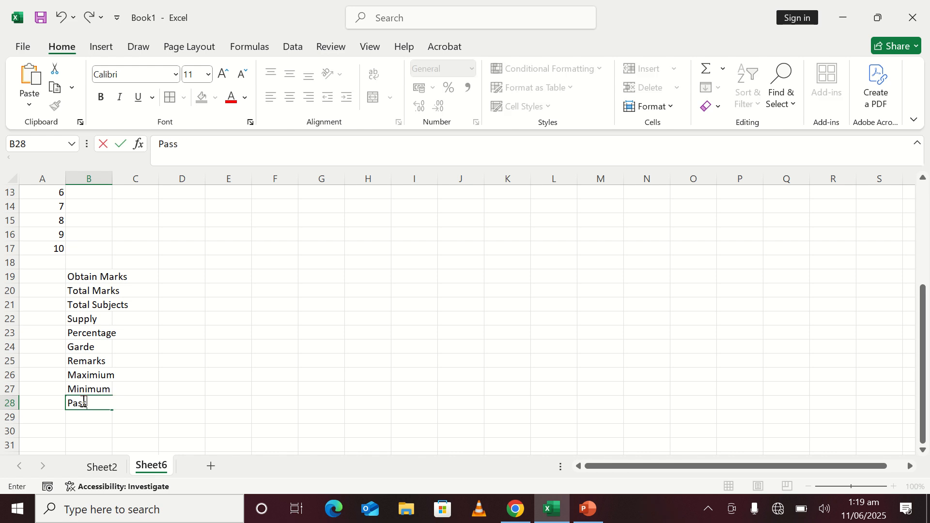
{"action": "type", "text": " / fail RFema"}
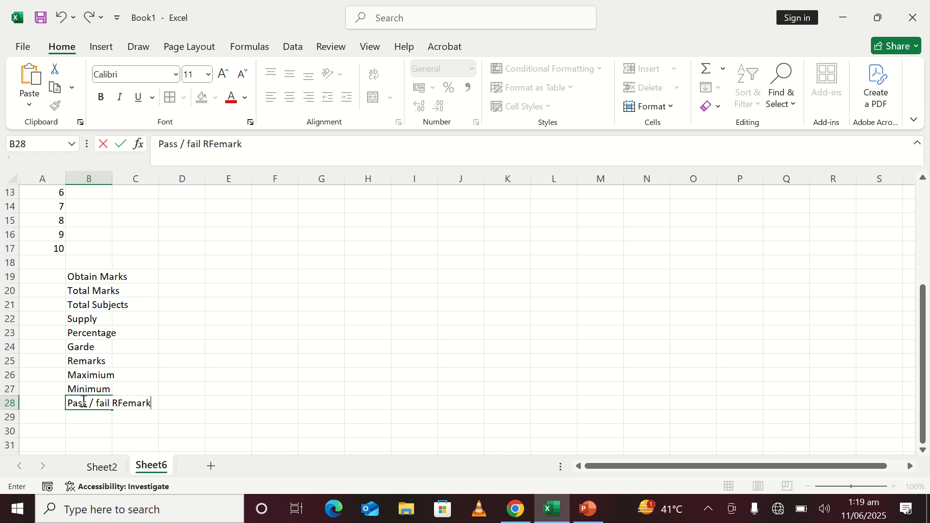
{"action": "type", "text": "rks"}
{"action": "left_click", "coordinate": [124, 397]}
{"action": "key", "text": "BackSpace"}
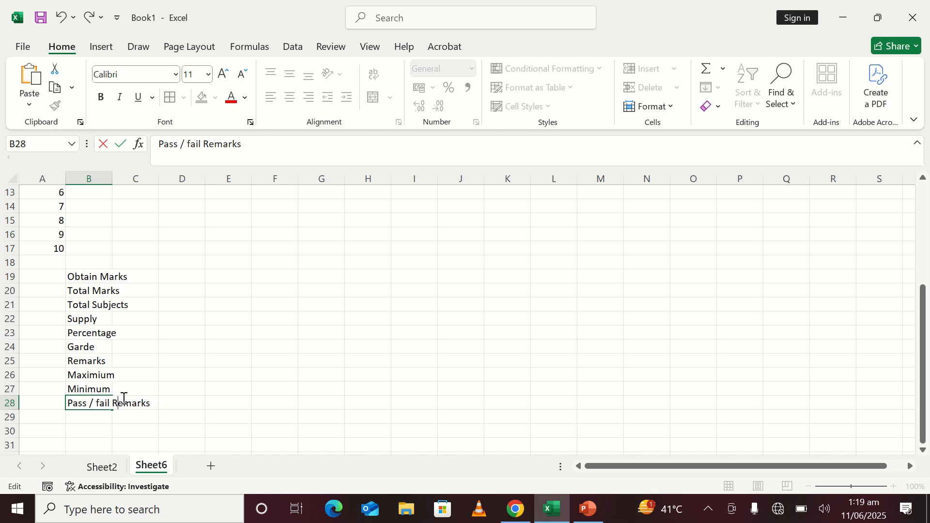
{"action": "left_click", "coordinate": [145, 372]}
Apply all borders to columns A to D of the result sheet, from the title in A1 through the summary rows
{"action": "scroll", "coordinate": [138, 368], "scroll_direction": "up", "scroll_amount": 4}
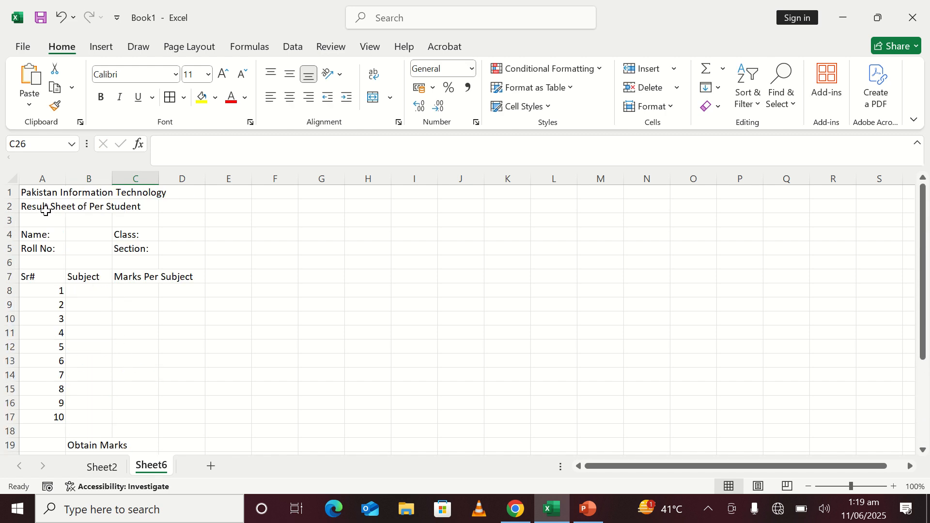
{"action": "left_click_drag", "start_coordinate": [27, 190], "coordinate": [171, 410]}
{"action": "scroll", "coordinate": [171, 407], "scroll_direction": "up", "scroll_amount": 4}
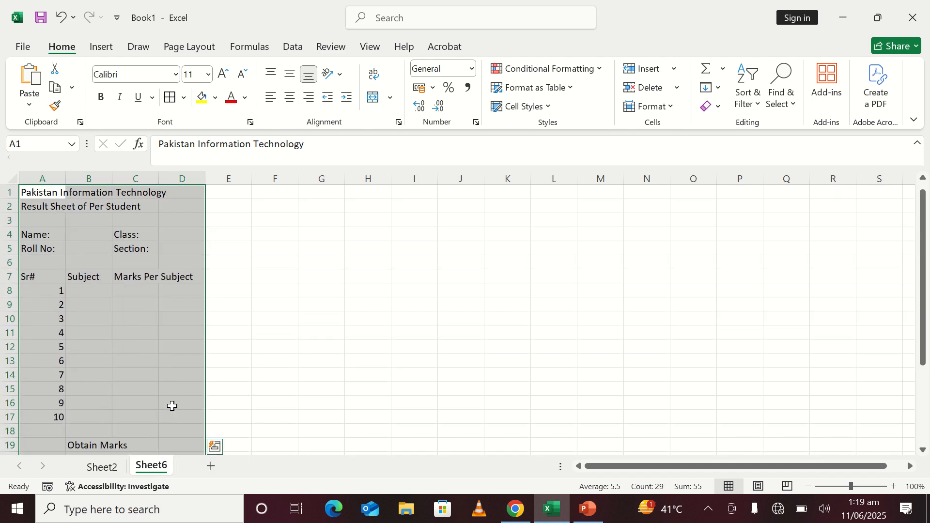
{"action": "left_click", "coordinate": [183, 98]}
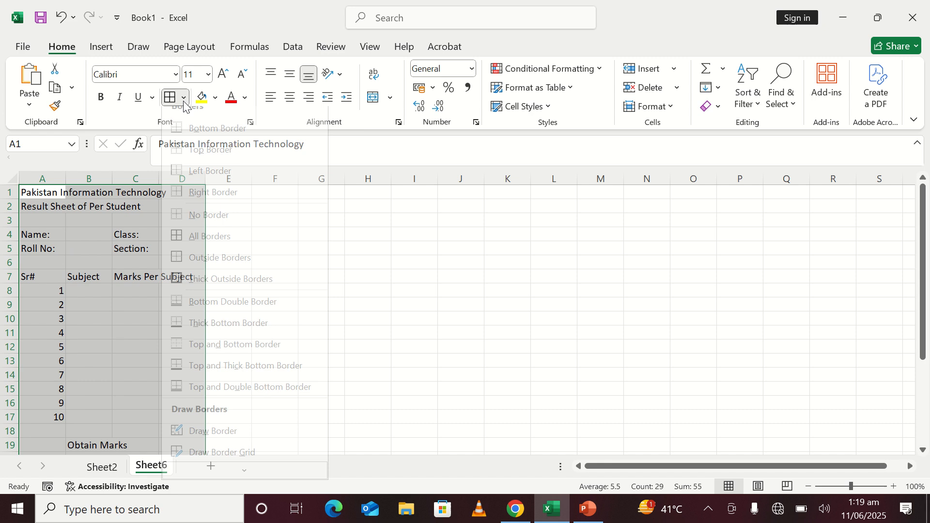
{"action": "left_click", "coordinate": [220, 248]}
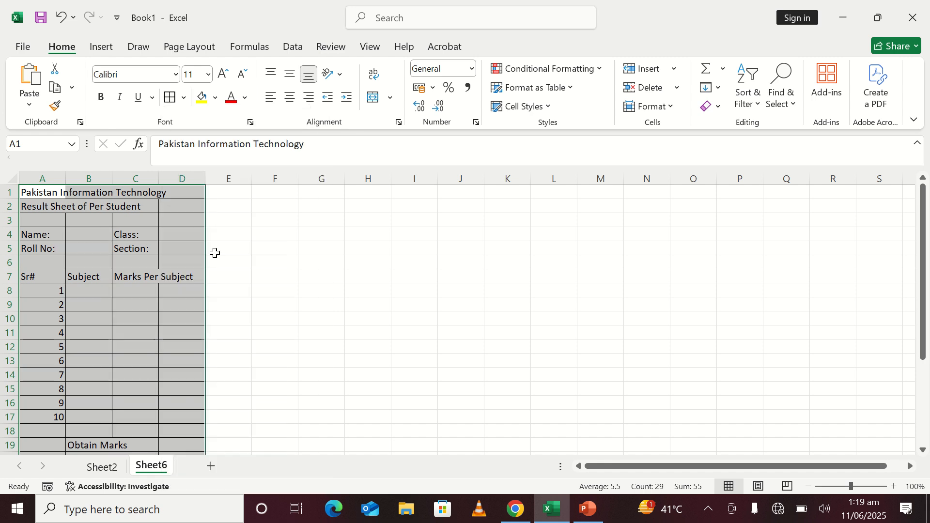
{"action": "left_click", "coordinate": [241, 259]}
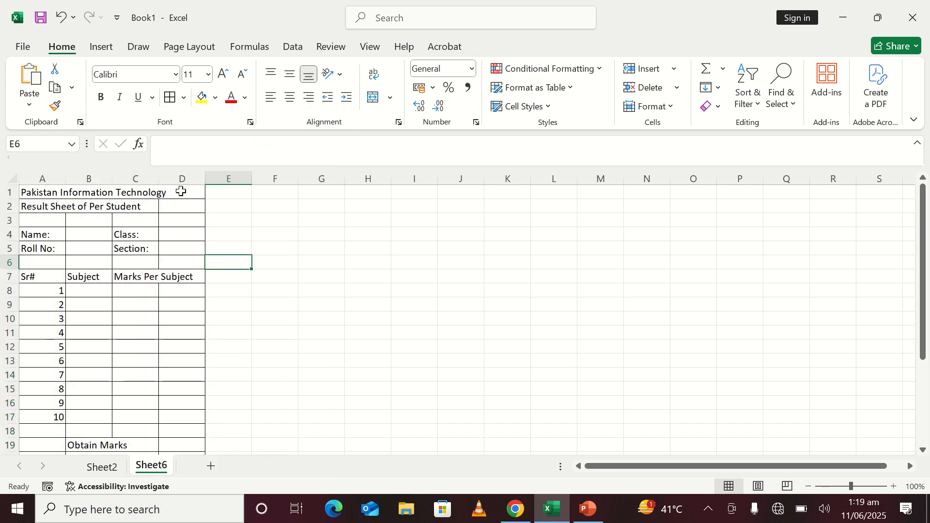
Merge and center the two title rows, "Pakistan Information Technology" across A1:D1 and "Result Sheet of Per Student" across A2:D2
{"action": "left_click_drag", "start_coordinate": [41, 193], "coordinate": [174, 199]}
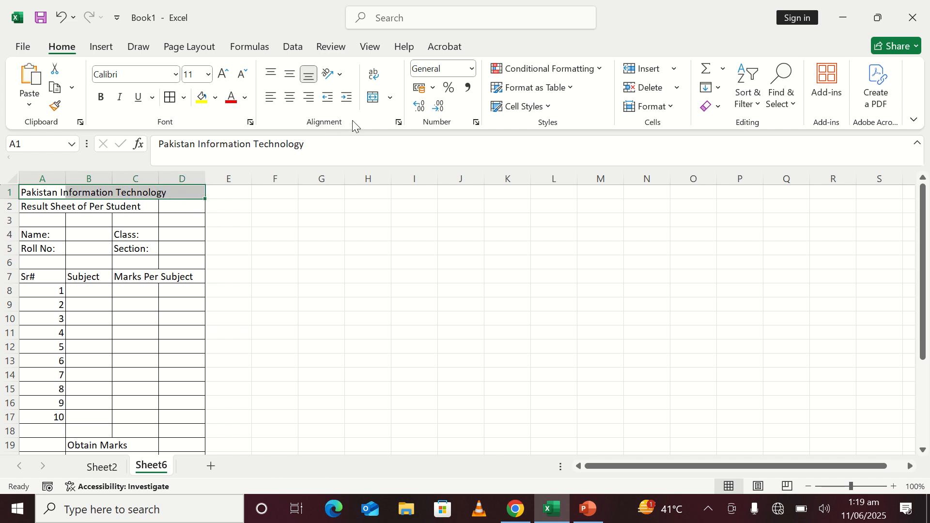
{"action": "left_click", "coordinate": [373, 97]}
{"action": "left_click_drag", "start_coordinate": [25, 205], "coordinate": [181, 193]}
{"action": "left_click", "coordinate": [380, 93]}
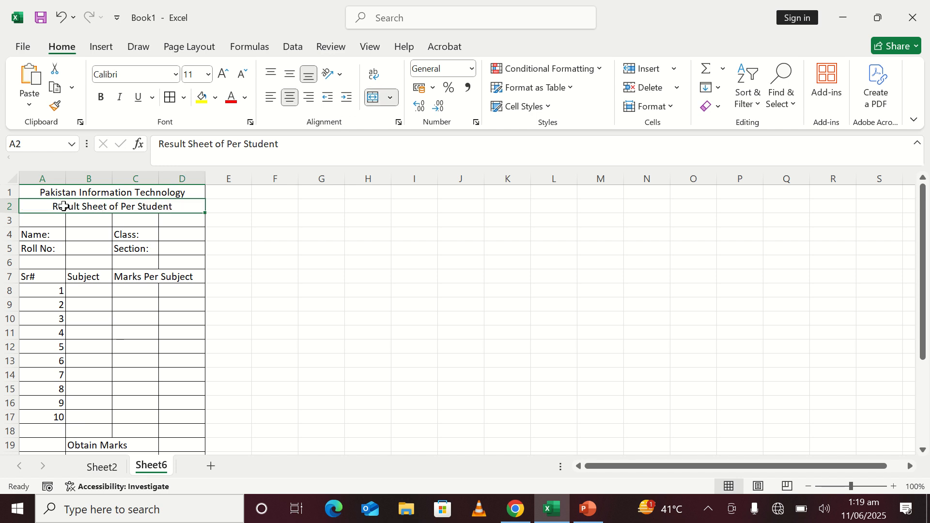
Merge and center the blank spacer rows A3:D3 and A6:D6 above and below the student details
{"action": "left_click_drag", "start_coordinate": [37, 221], "coordinate": [183, 219]}
{"action": "left_click", "coordinate": [379, 97]}
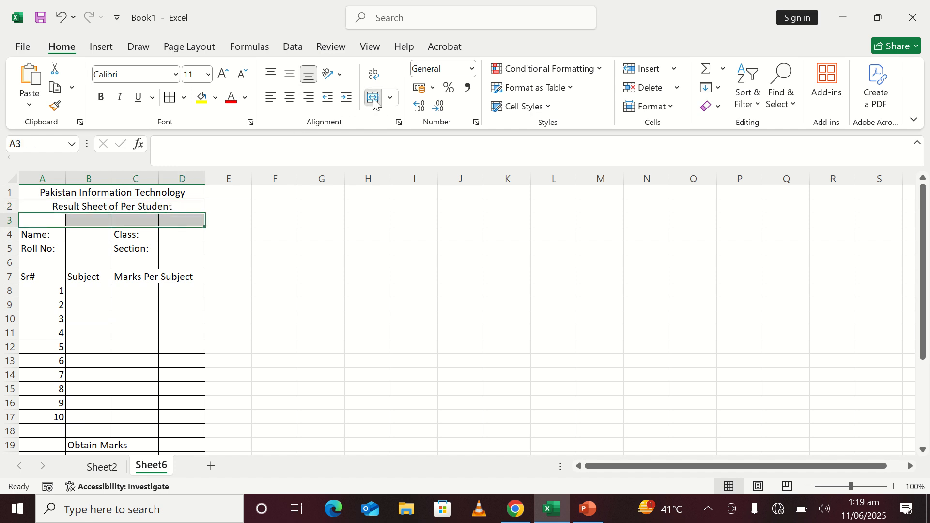
{"action": "left_click", "coordinate": [34, 264]}
{"action": "left_click_drag", "start_coordinate": [35, 264], "coordinate": [186, 263]}
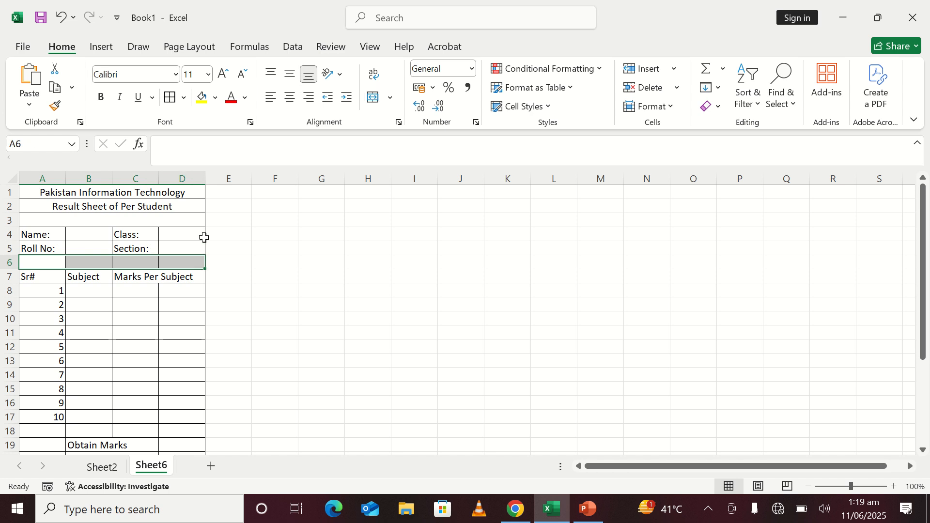
{"action": "left_click", "coordinate": [371, 101]}
{"action": "scroll", "coordinate": [241, 297], "scroll_direction": "down", "scroll_amount": 1}
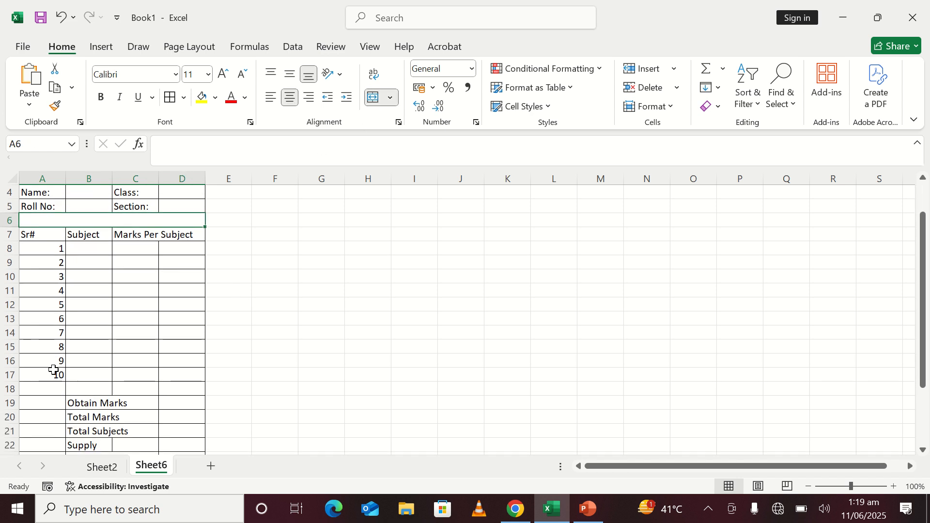
Merge and center the blank spacer row A18:D18 between the subject rows and the summary labels
{"action": "left_click_drag", "start_coordinate": [33, 392], "coordinate": [186, 390]}
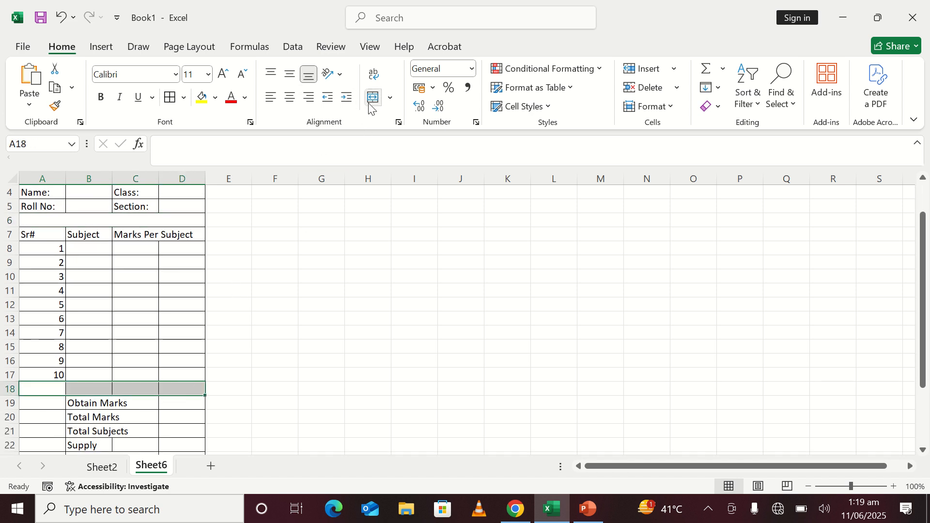
{"action": "left_click", "coordinate": [379, 97]}
{"action": "left_click", "coordinate": [289, 247]}
Merge and center the "Obtain Marks" label across A19:C19 and the "Total Marks" label across A20:C20
{"action": "left_click_drag", "start_coordinate": [42, 406], "coordinate": [133, 403]}
{"action": "left_click", "coordinate": [79, 405]}
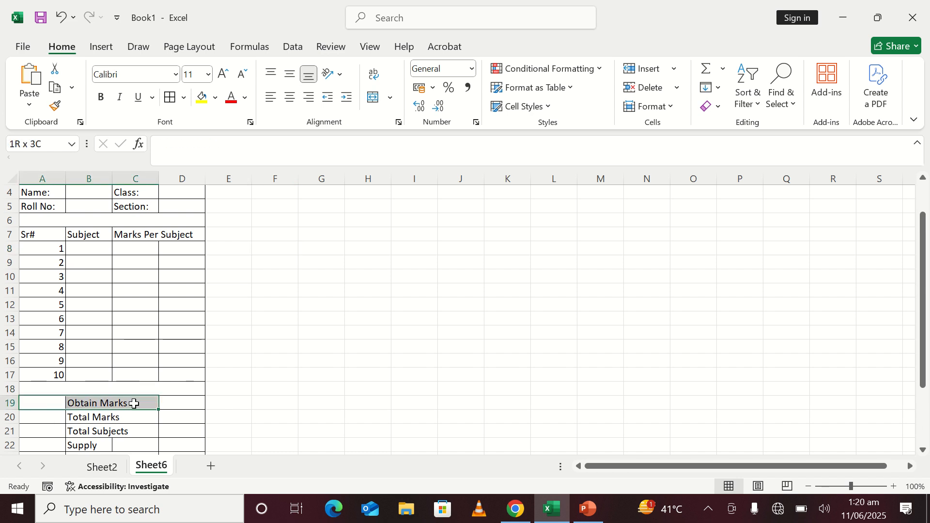
{"action": "left_click", "coordinate": [374, 97]}
{"action": "left_click", "coordinate": [60, 420]}
{"action": "left_click_drag", "start_coordinate": [68, 423], "coordinate": [137, 417]}
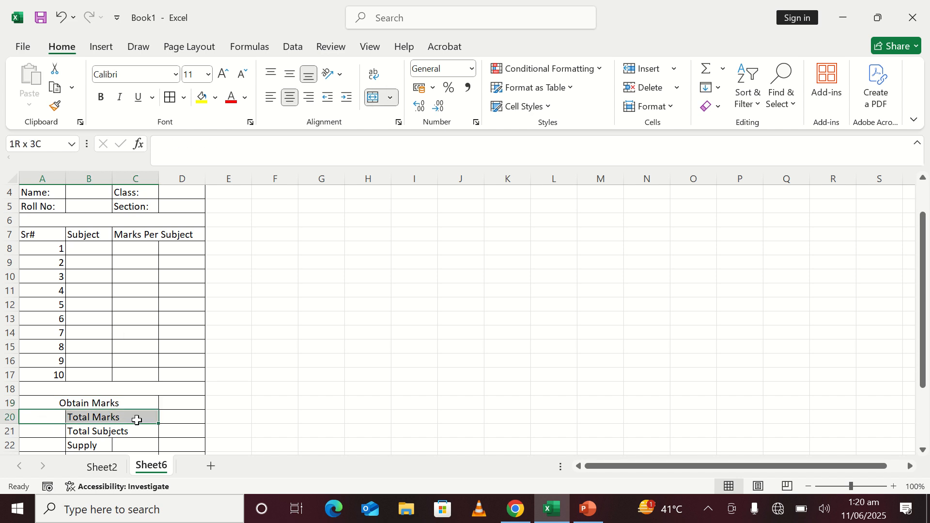
{"action": "left_click", "coordinate": [371, 98]}
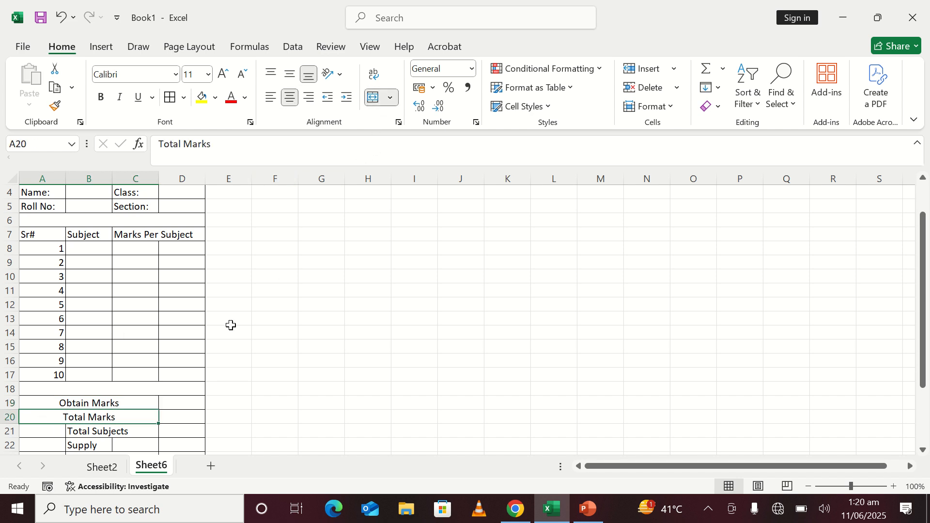
{"action": "left_click", "coordinate": [230, 322]}
Delete column D from the result sheet so that the table spans only columns A to C
{"action": "scroll", "coordinate": [230, 322], "scroll_direction": "up", "scroll_amount": 1}
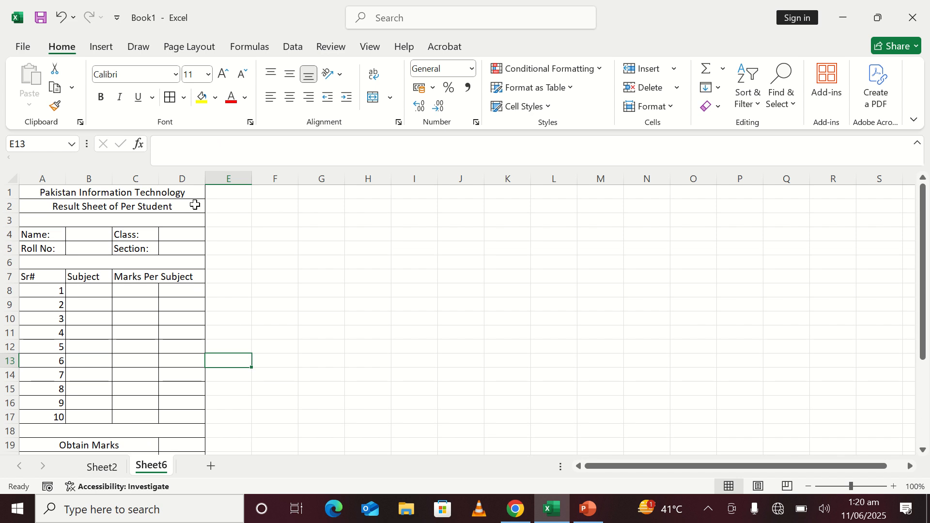
{"action": "left_click", "coordinate": [192, 178]}
{"action": "scroll", "coordinate": [167, 306], "scroll_direction": "down", "scroll_amount": 2}
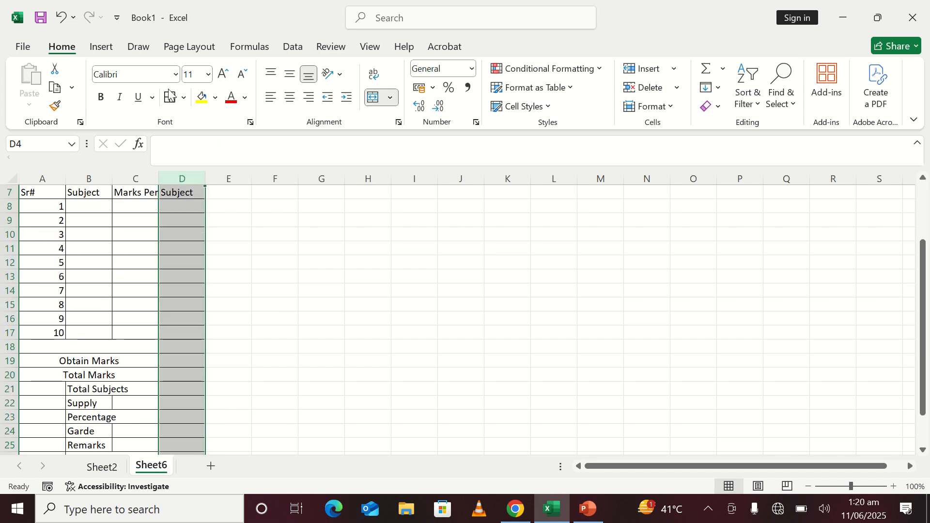
{"action": "scroll", "coordinate": [257, 290], "scroll_direction": "up", "scroll_amount": 2}
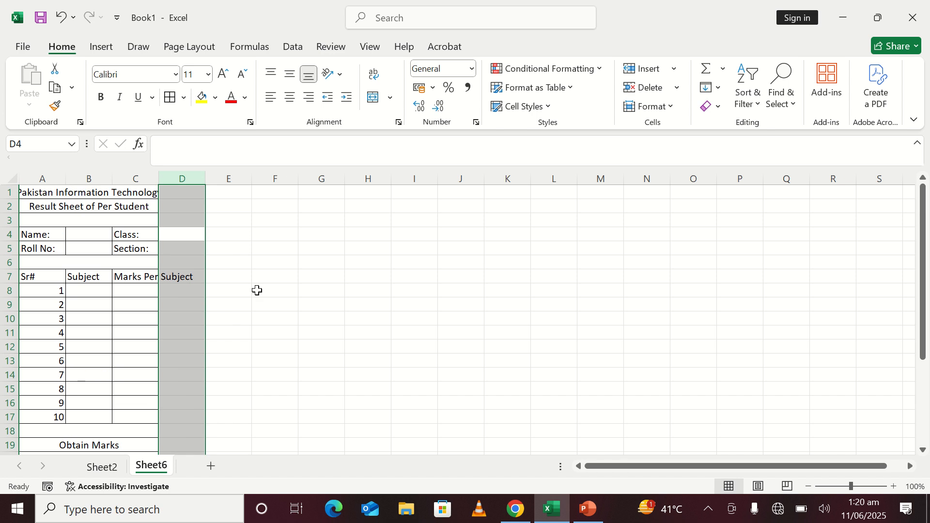
{"action": "left_click", "coordinate": [257, 290]}
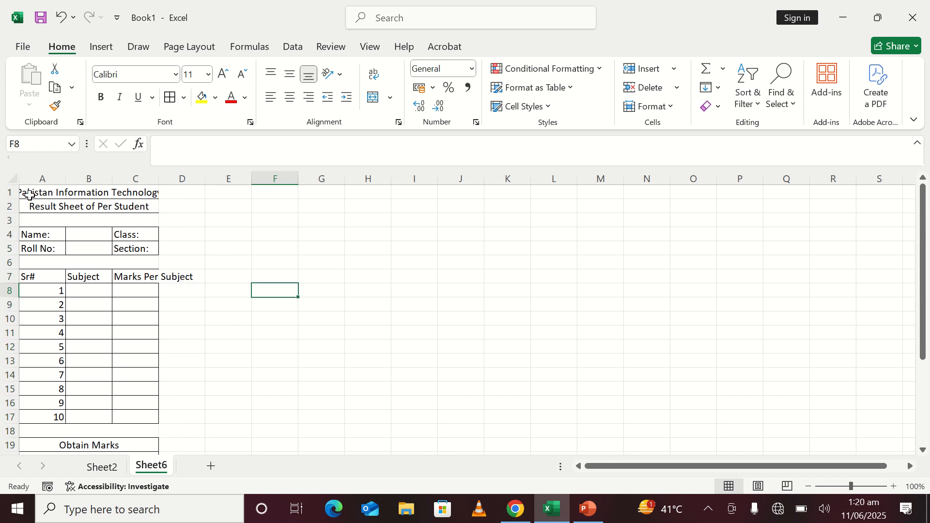
Reapply all borders to A1:C28 and widen column C to fit the "Marks Per Subject" heading
{"action": "left_click_drag", "start_coordinate": [29, 196], "coordinate": [158, 378]}
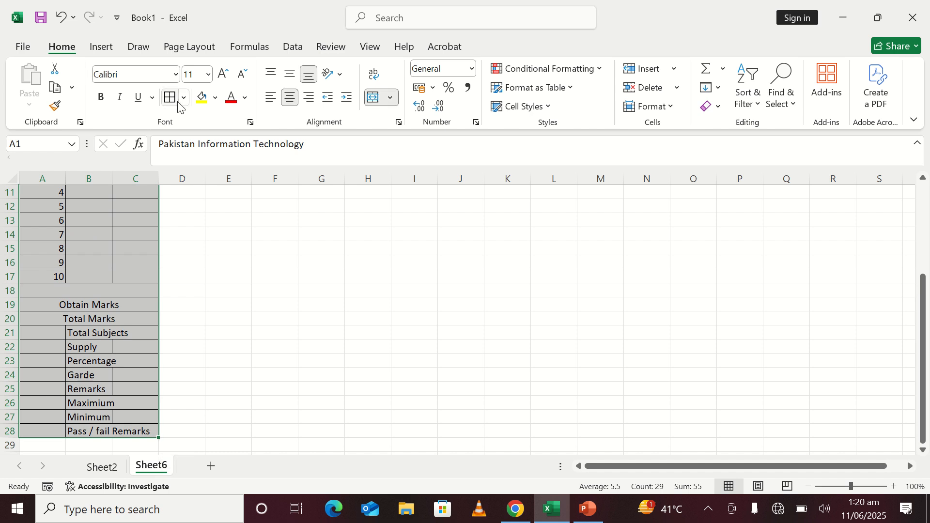
{"action": "scroll", "coordinate": [178, 252], "scroll_direction": "up", "scroll_amount": 4}
{"action": "left_click", "coordinate": [176, 289]}
{"action": "left_click_drag", "start_coordinate": [159, 181], "coordinate": [199, 188]}
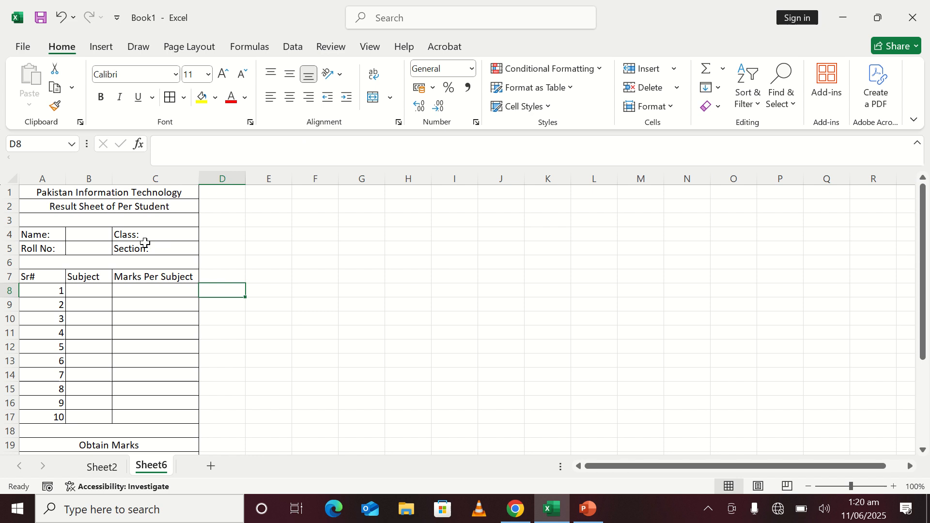
Unmerge the "Obtain Marks" cell in row 19 and the "Total Marks" cell in row 20
{"action": "scroll", "coordinate": [150, 249], "scroll_direction": "down", "scroll_amount": 3}
{"action": "scroll", "coordinate": [121, 293], "scroll_direction": "down", "scroll_amount": 2}
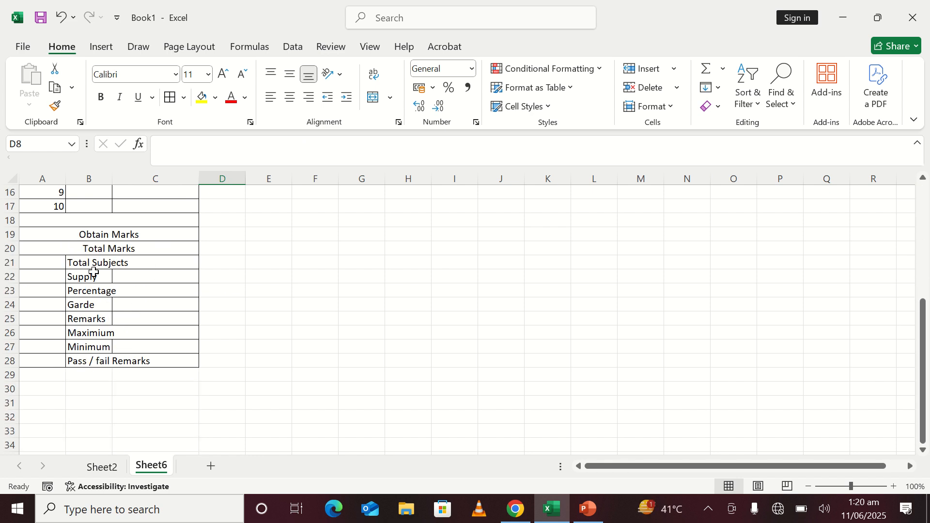
{"action": "left_click", "coordinate": [128, 277]}
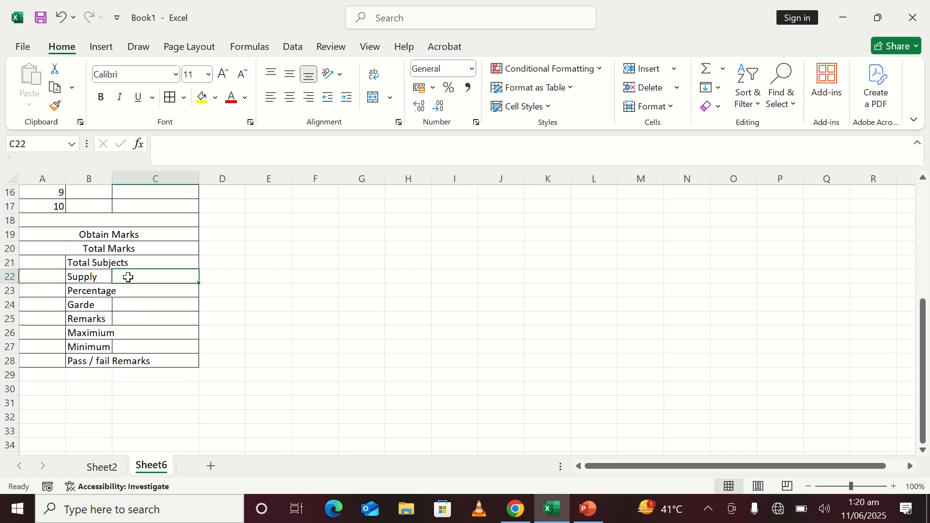
{"action": "left_click", "coordinate": [73, 235]}
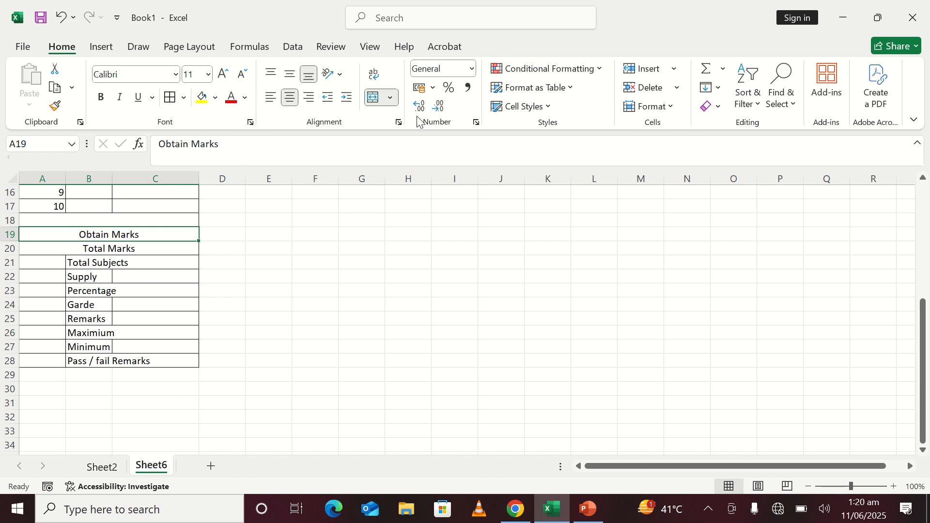
{"action": "left_click", "coordinate": [374, 98]}
{"action": "left_click_drag", "start_coordinate": [314, 236], "coordinate": [304, 248]}
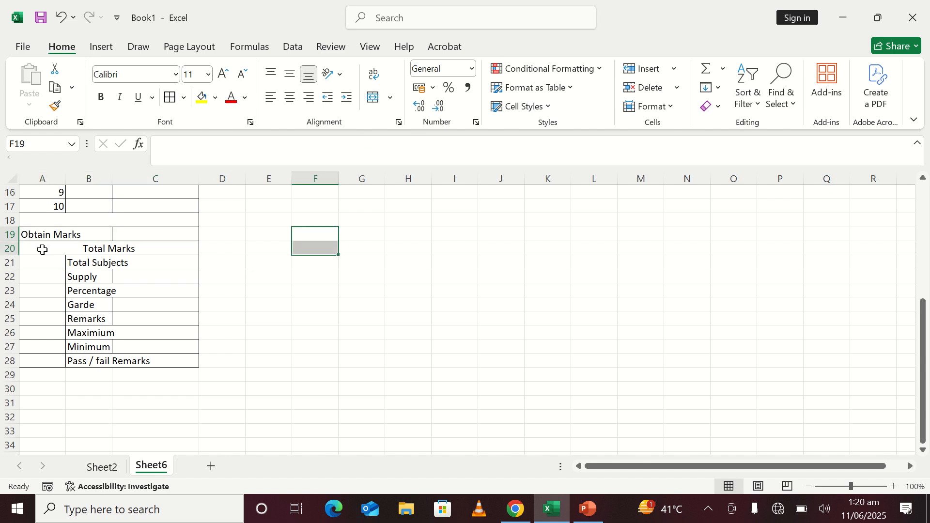
{"action": "left_click", "coordinate": [73, 248]}
{"action": "left_click", "coordinate": [373, 97]}
{"action": "left_click", "coordinate": [306, 320]}
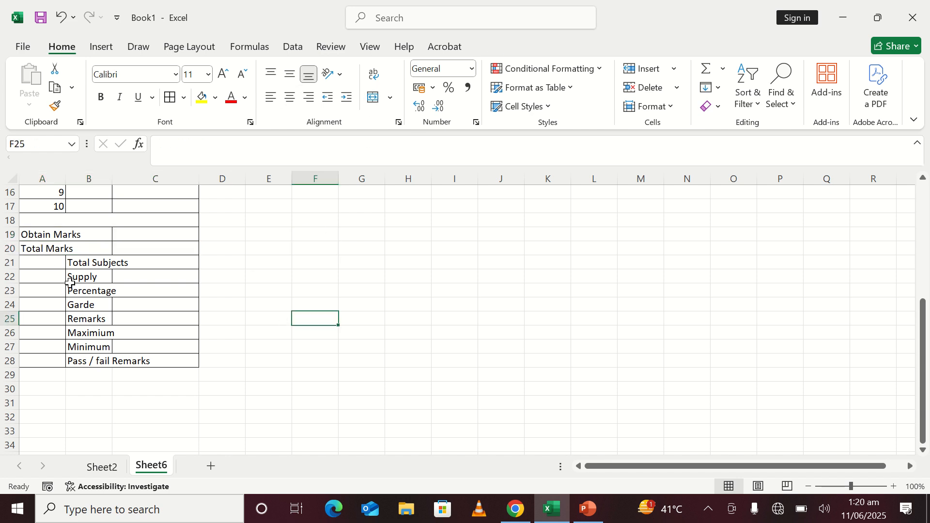
Merge and center the labels Total Subjects, Supply, Percentage and Garde across columns A and B, separately in each of rows 21 to 24
{"action": "left_click_drag", "start_coordinate": [33, 263], "coordinate": [87, 278]}
{"action": "left_click", "coordinate": [373, 97]}
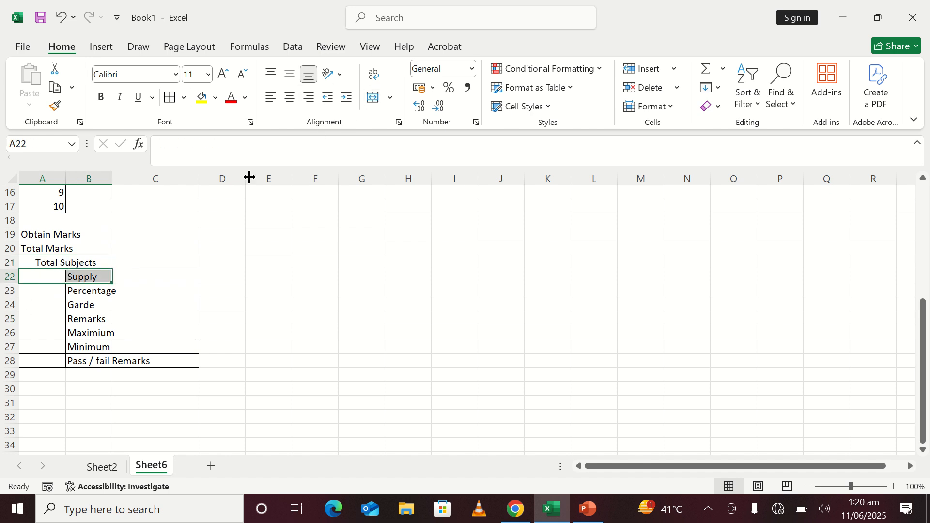
{"action": "left_click", "coordinate": [374, 97]}
{"action": "left_click_drag", "start_coordinate": [29, 290], "coordinate": [92, 304]}
{"action": "left_click", "coordinate": [373, 97]}
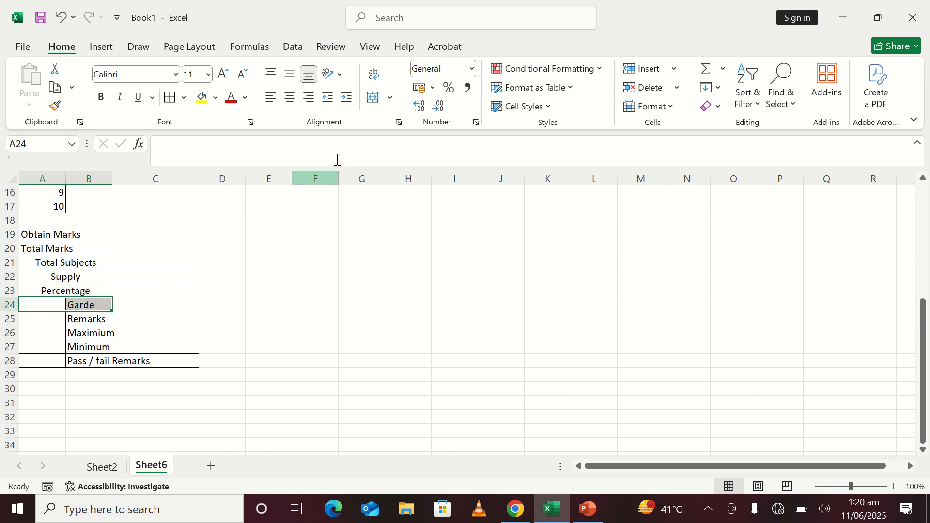
{"action": "left_click", "coordinate": [375, 97]}
Merge and center the labels Remarks, Maximium, Minimum and Pass / fail Remarks across columns A and B, separately in rows 25 to 28
{"action": "left_click_drag", "start_coordinate": [27, 318], "coordinate": [80, 320]}
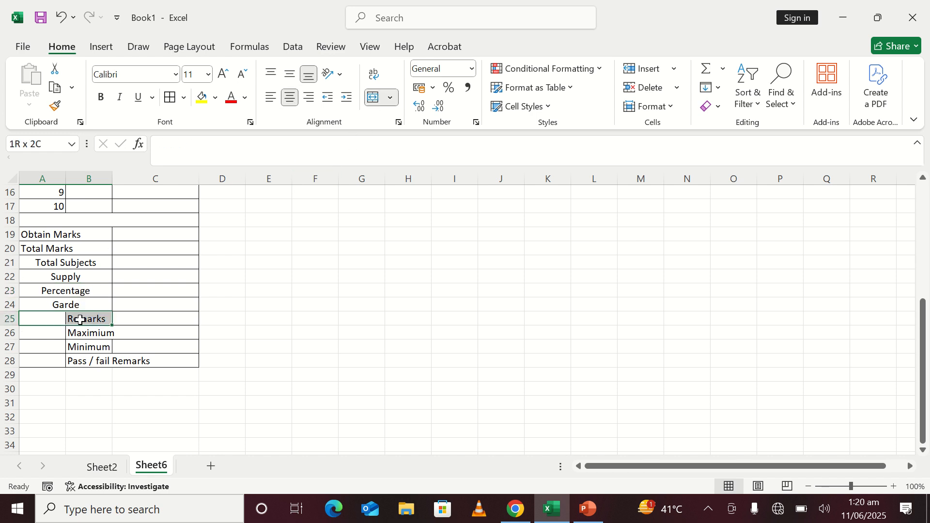
{"action": "left_click", "coordinate": [375, 97]}
{"action": "left_click_drag", "start_coordinate": [26, 334], "coordinate": [81, 332]}
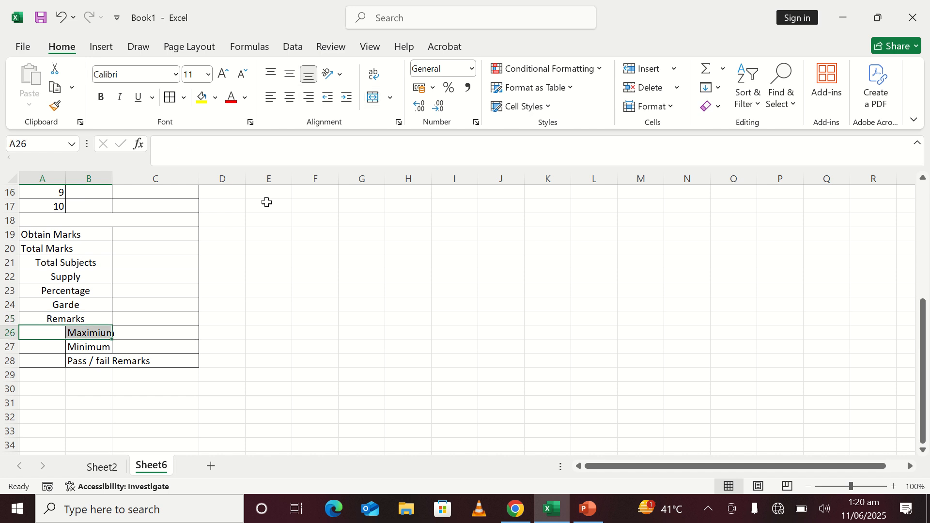
{"action": "left_click", "coordinate": [376, 97]}
{"action": "left_click_drag", "start_coordinate": [31, 347], "coordinate": [92, 359]}
{"action": "left_click", "coordinate": [376, 97]}
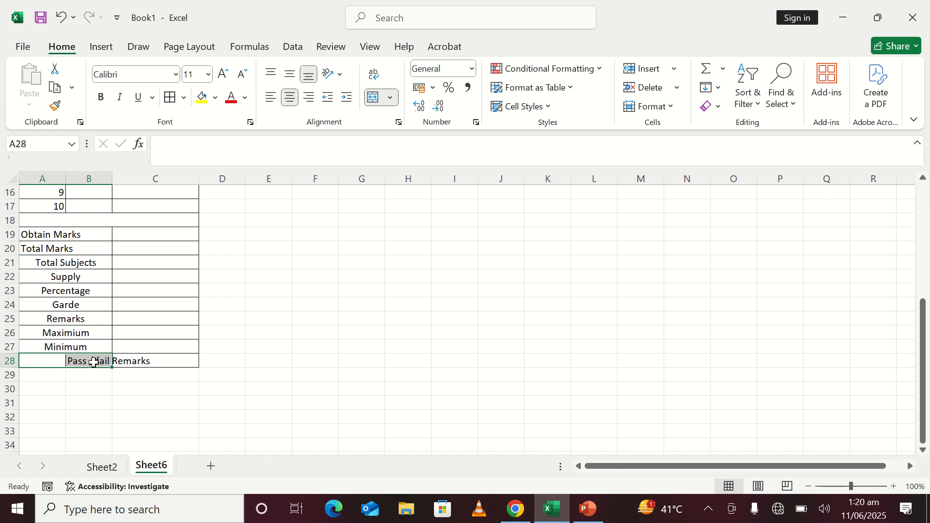
{"action": "left_click", "coordinate": [376, 99]}
{"action": "left_click", "coordinate": [267, 319]}
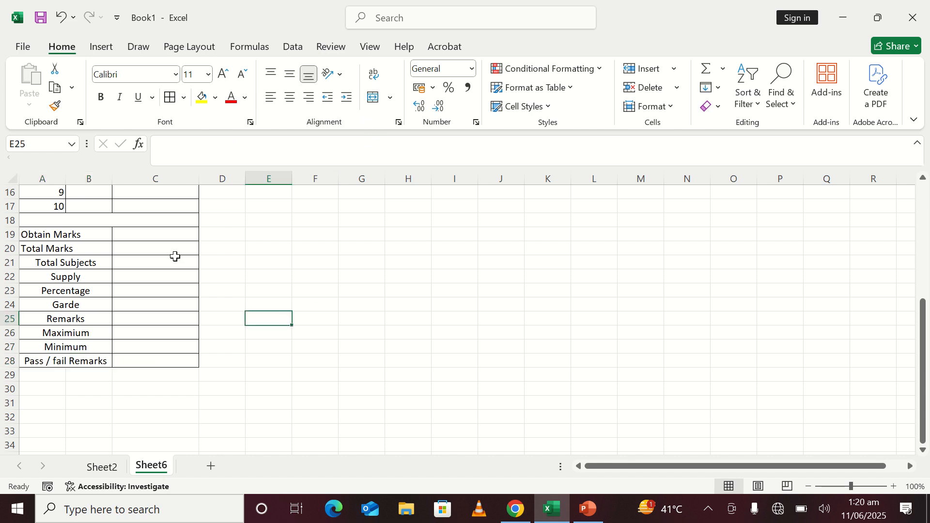
Merge and center "Obtain Marks" across A19:B19 and "Total Marks" across A20:B20
{"action": "left_click_drag", "start_coordinate": [23, 234], "coordinate": [75, 248]}
{"action": "left_click", "coordinate": [373, 97]}
{"action": "left_click", "coordinate": [373, 97]}
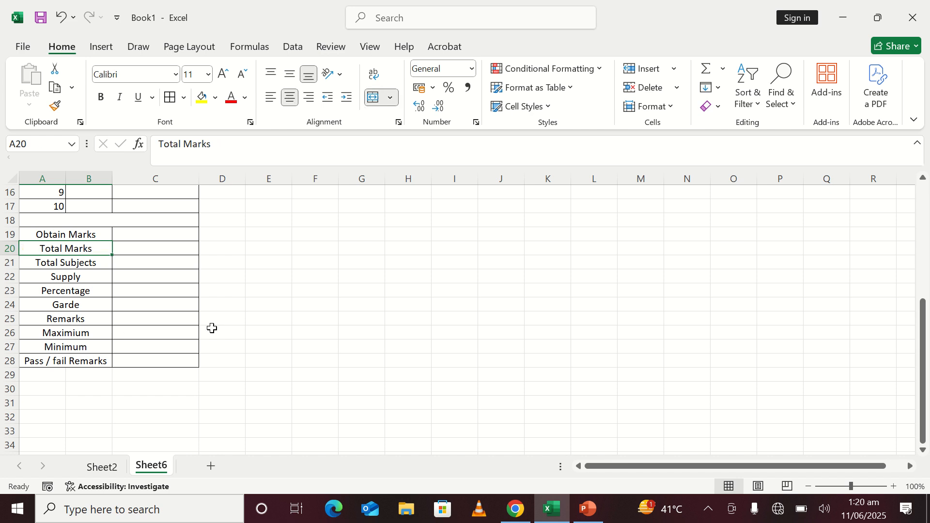
{"action": "left_click", "coordinate": [212, 330]}
Narrow the Sr# column A, widen the Subject column B, and trim column C to fit its "Marks Per Subject" heading
{"action": "scroll", "coordinate": [212, 328], "scroll_direction": "up", "scroll_amount": 5}
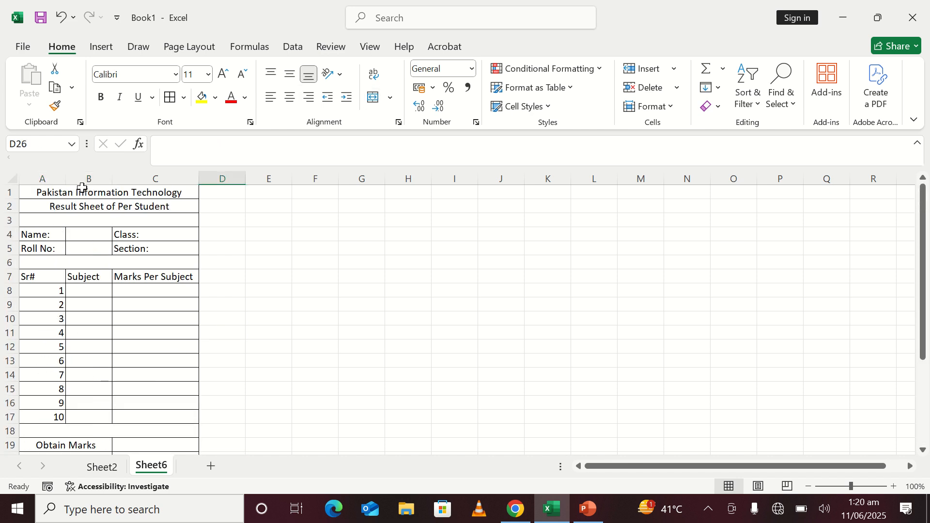
{"action": "left_click_drag", "start_coordinate": [66, 181], "coordinate": [143, 184]}
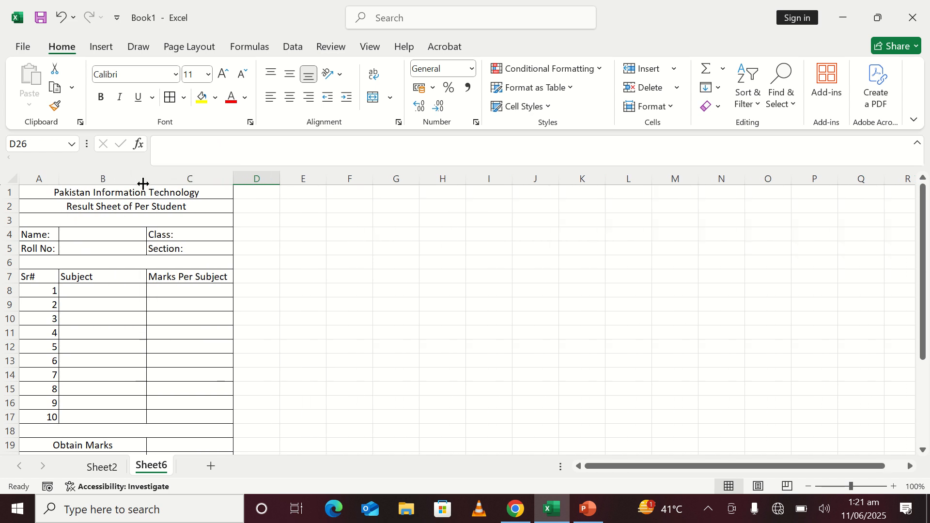
{"action": "scroll", "coordinate": [143, 184], "scroll_direction": "down", "scroll_amount": 4}
{"action": "left_click_drag", "start_coordinate": [234, 178], "coordinate": [230, 180]}
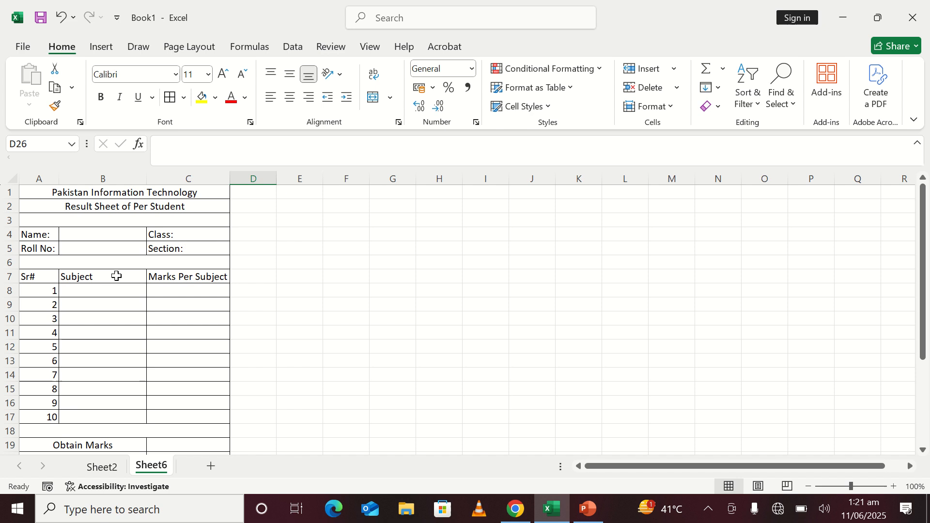
{"action": "left_click_drag", "start_coordinate": [147, 180], "coordinate": [165, 183]}
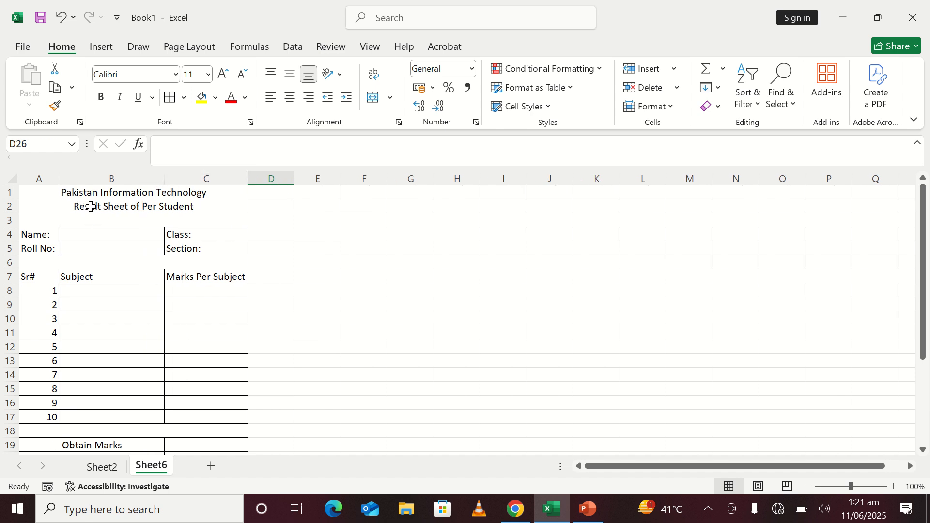
Format the title "Pakistan Information Technology" in row 1 as bold with font size 16
{"action": "left_click", "coordinate": [87, 206]}
{"action": "left_click", "coordinate": [160, 190]}
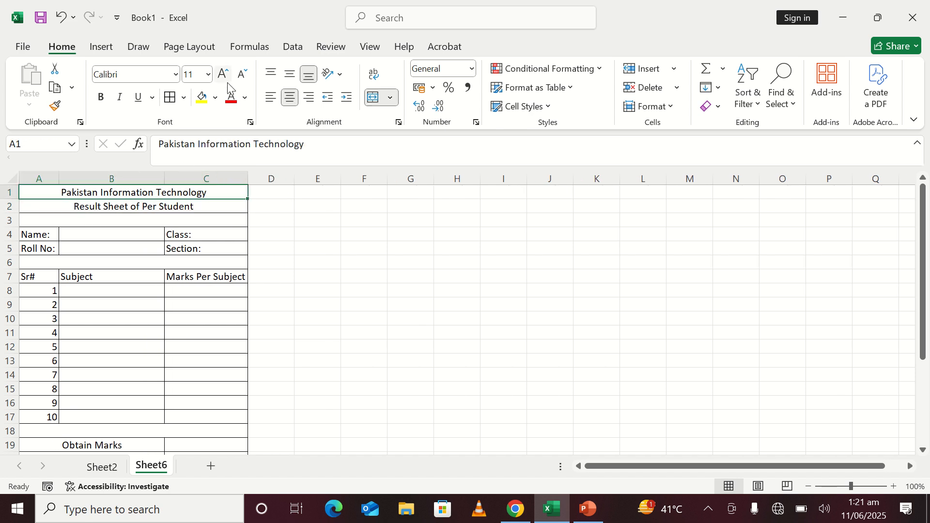
{"action": "left_click", "coordinate": [224, 74]}
{"action": "left_click", "coordinate": [223, 73]}
{"action": "left_click", "coordinate": [223, 74]}
{"action": "left_click", "coordinate": [223, 73]}
{"action": "left_click", "coordinate": [223, 74]}
{"action": "left_click", "coordinate": [237, 75]}
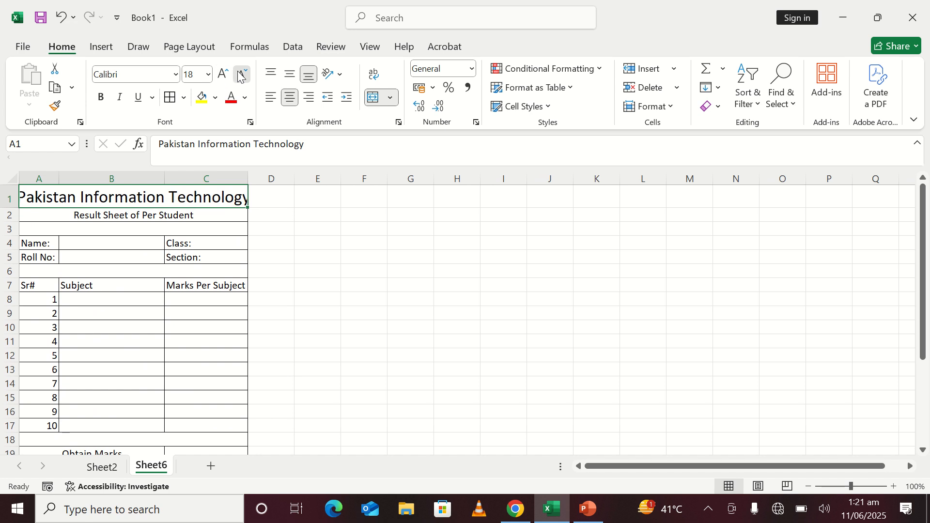
{"action": "left_click", "coordinate": [238, 75]}
{"action": "left_click", "coordinate": [101, 96]}
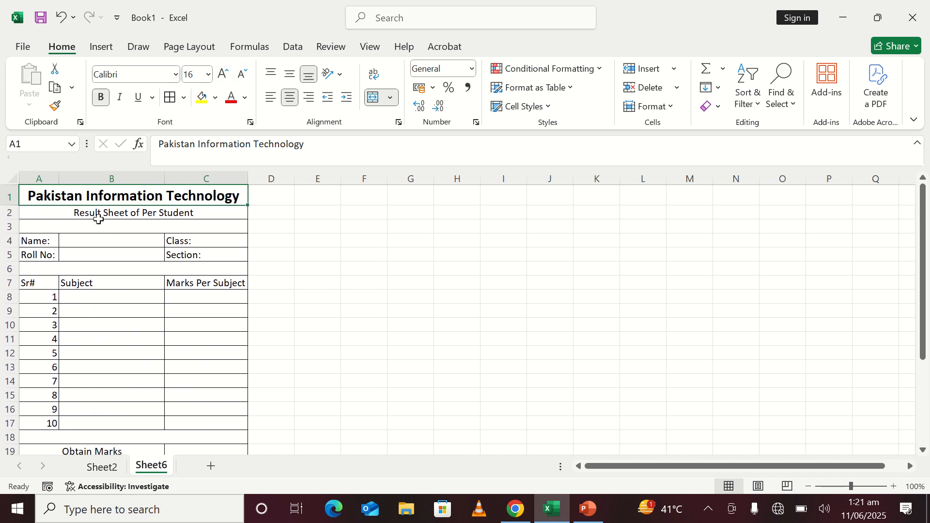
Set the font size of the subtitle "Result Sheet of Per Student" in row 2 to 14
{"action": "left_click", "coordinate": [96, 216]}
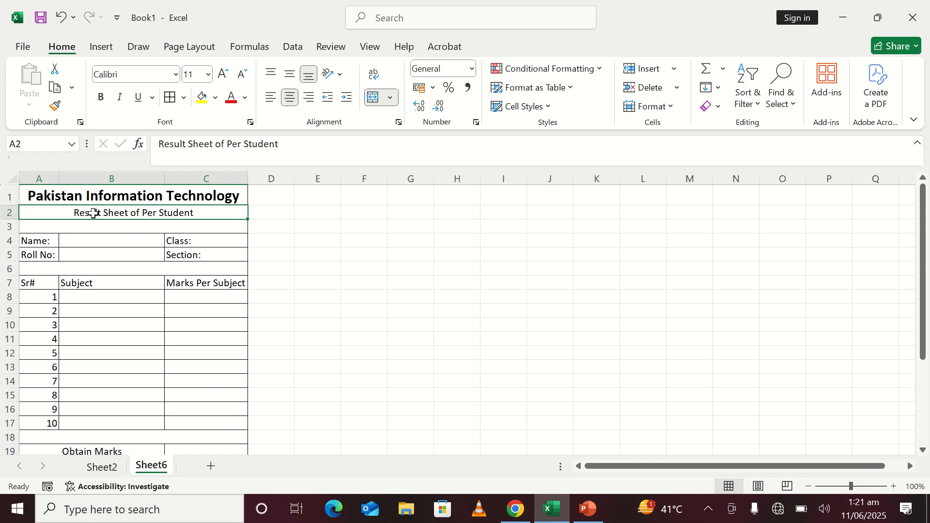
{"action": "left_click", "coordinate": [223, 73]}
{"action": "left_click", "coordinate": [223, 73]}
{"action": "left_click", "coordinate": [222, 73]}
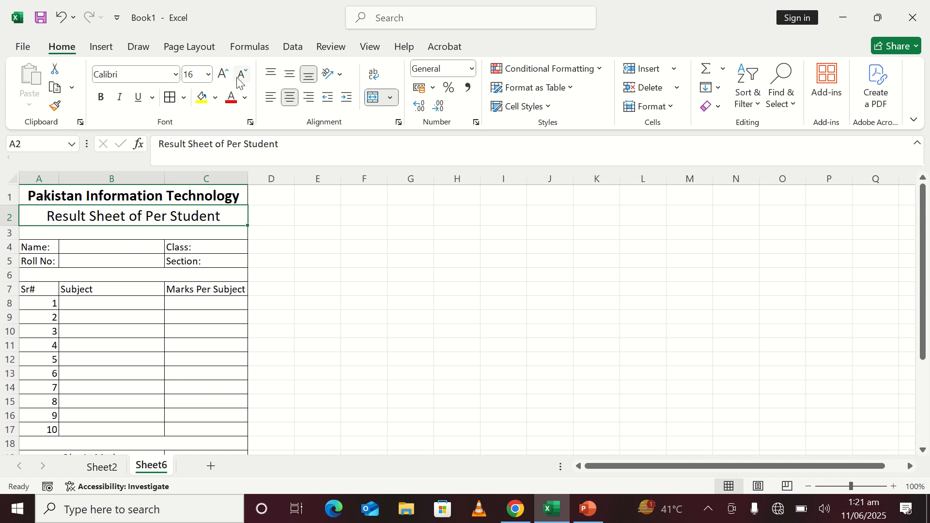
{"action": "left_click", "coordinate": [242, 73]}
{"action": "left_click", "coordinate": [272, 230]}
Widen the Subject column B by roughly another third
{"action": "left_click", "coordinate": [43, 244]}
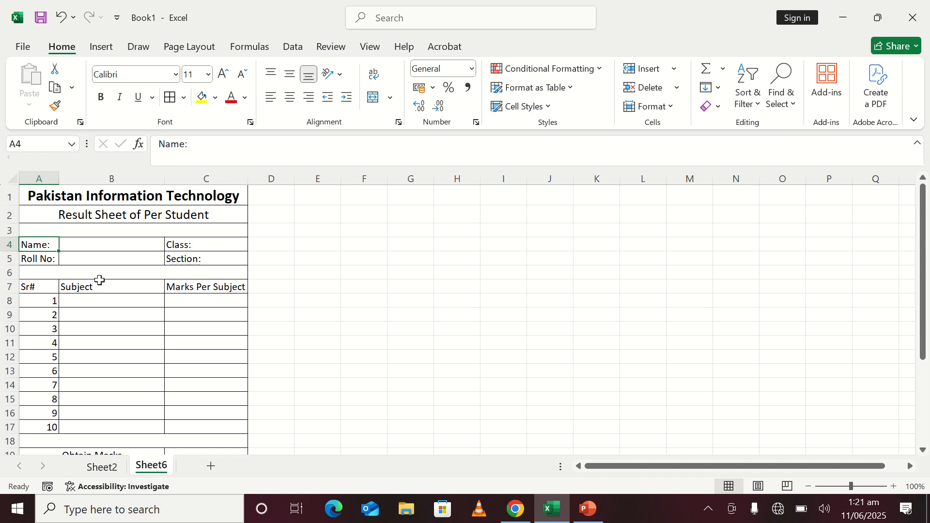
{"action": "scroll", "coordinate": [112, 293], "scroll_direction": "down", "scroll_amount": 6}
{"action": "scroll", "coordinate": [112, 292], "scroll_direction": "up", "scroll_amount": 6}
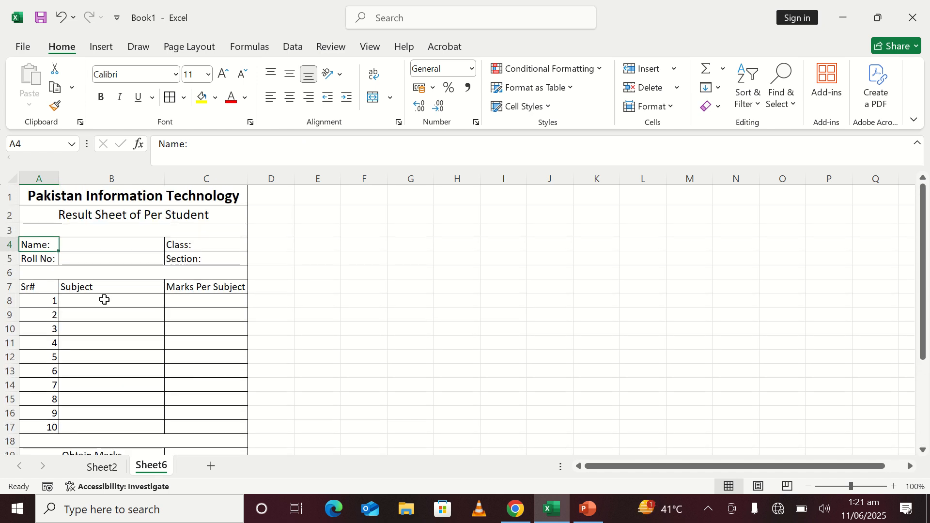
{"action": "scroll", "coordinate": [105, 298], "scroll_direction": "down", "scroll_amount": 3}
{"action": "scroll", "coordinate": [105, 298], "scroll_direction": "up", "scroll_amount": 2}
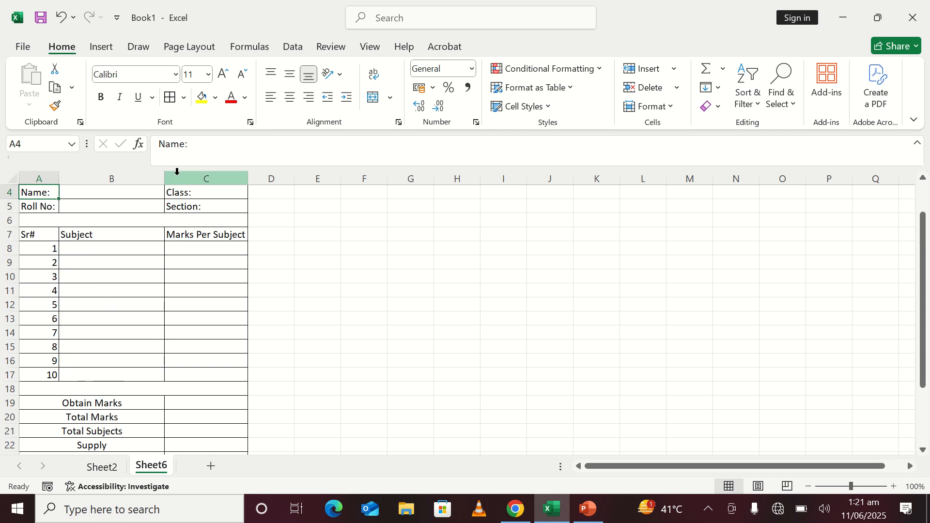
{"action": "left_click_drag", "start_coordinate": [165, 179], "coordinate": [198, 179]}
{"action": "scroll", "coordinate": [194, 219], "scroll_direction": "up", "scroll_amount": 1}
{"action": "scroll", "coordinate": [194, 219], "scroll_direction": "up", "scroll_amount": 1}
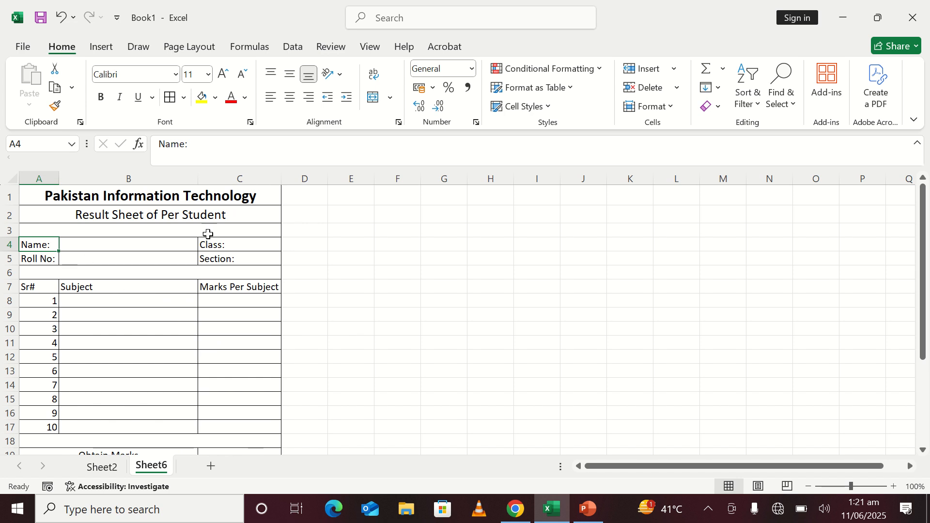
Narrow the Subject column B slightly and widen the Marks Per Subject column C beyond its heading
{"action": "mouse_move", "coordinate": [198, 180]}
{"action": "left_mouse_down"}
{"action": "mouse_move", "coordinate": [185, 189]}
{"action": "mouse_move", "coordinate": [190, 180]}
{"action": "left_mouse_up"}
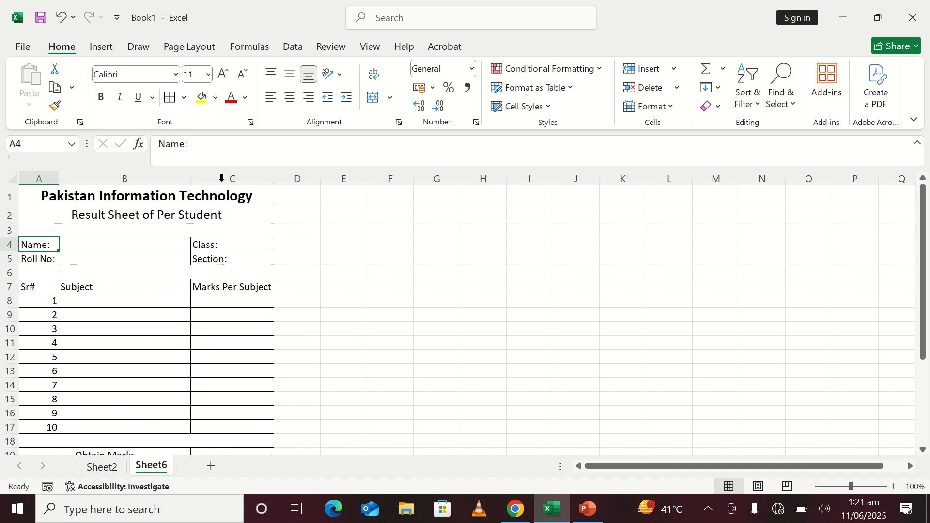
{"action": "mouse_move", "coordinate": [274, 179]}
{"action": "left_mouse_down"}
{"action": "mouse_move", "coordinate": [297, 179]}
{"action": "mouse_move", "coordinate": [290, 179]}
{"action": "left_mouse_up"}
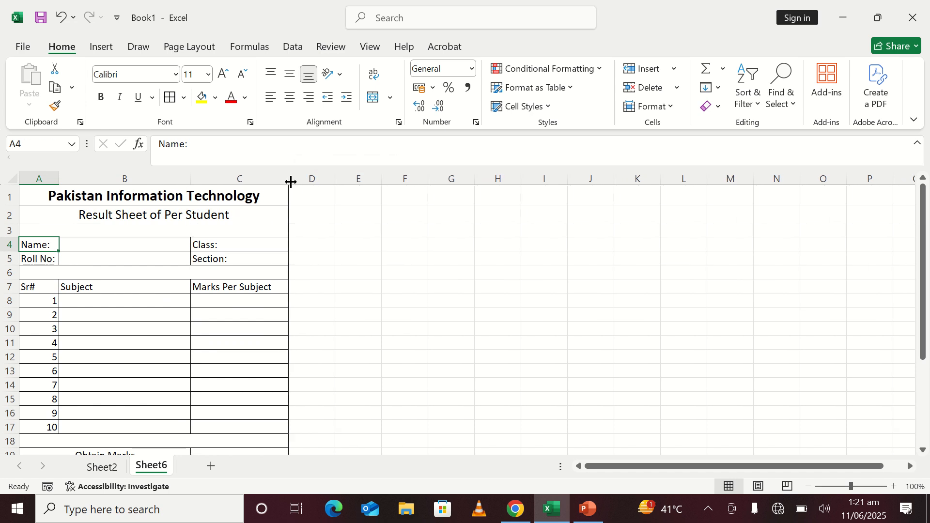
Increase the font size of the title "Pakistan Information Technology" in row 1 to 18
{"action": "left_click", "coordinate": [191, 197]}
{"action": "left_click", "coordinate": [222, 74]}
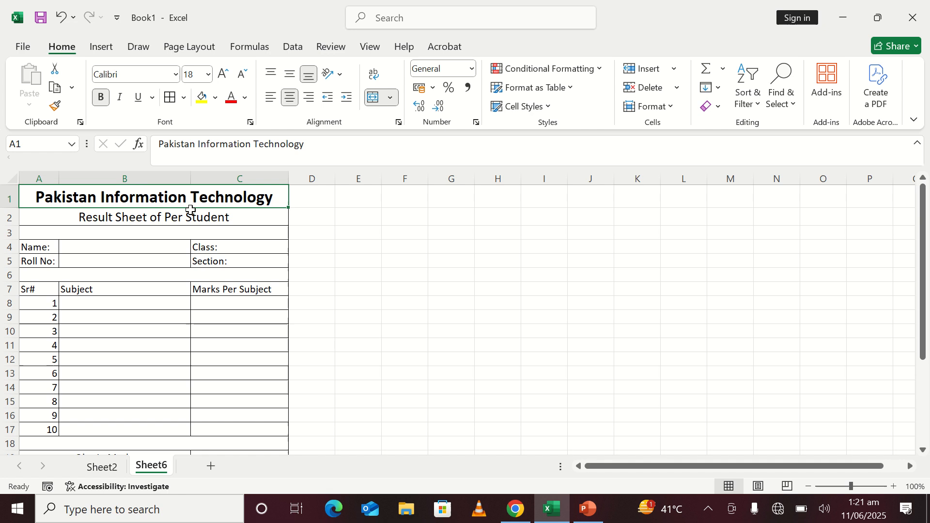
{"action": "left_click", "coordinate": [351, 247]}
Add the value 10 after "Class:" in C4 and A after "Section:" in C5, spaced apart from the labels and aligned with each other
{"action": "scroll", "coordinate": [269, 325], "scroll_direction": "down", "scroll_amount": 4}
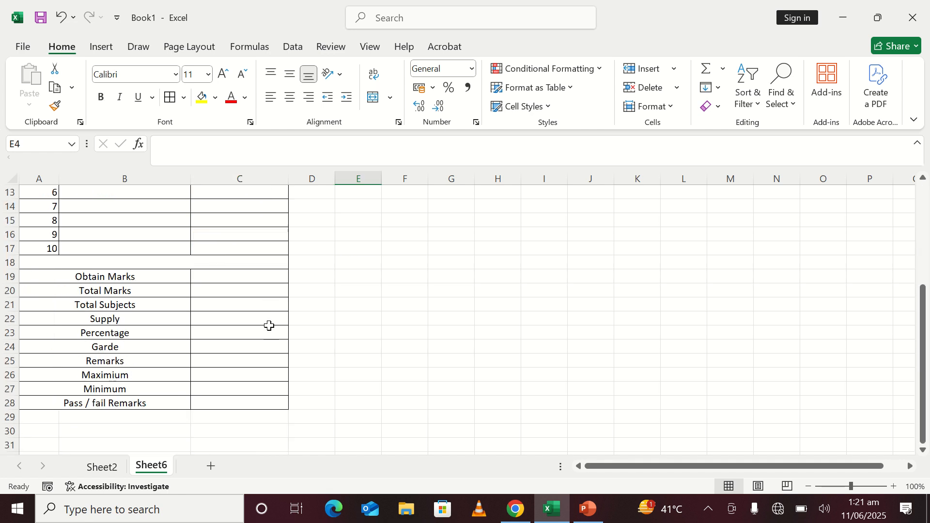
{"action": "scroll", "coordinate": [203, 300], "scroll_direction": "up", "scroll_amount": 2}
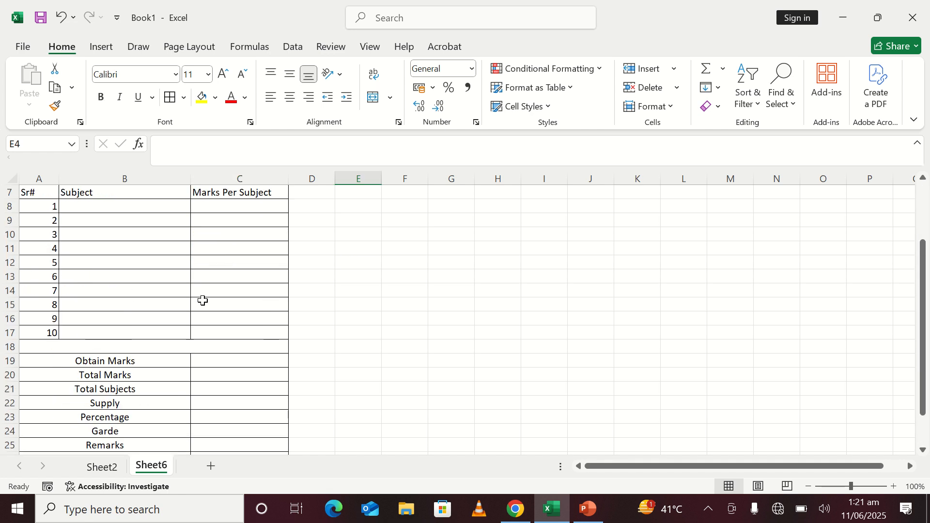
{"action": "scroll", "coordinate": [202, 300], "scroll_direction": "up", "scroll_amount": 2}
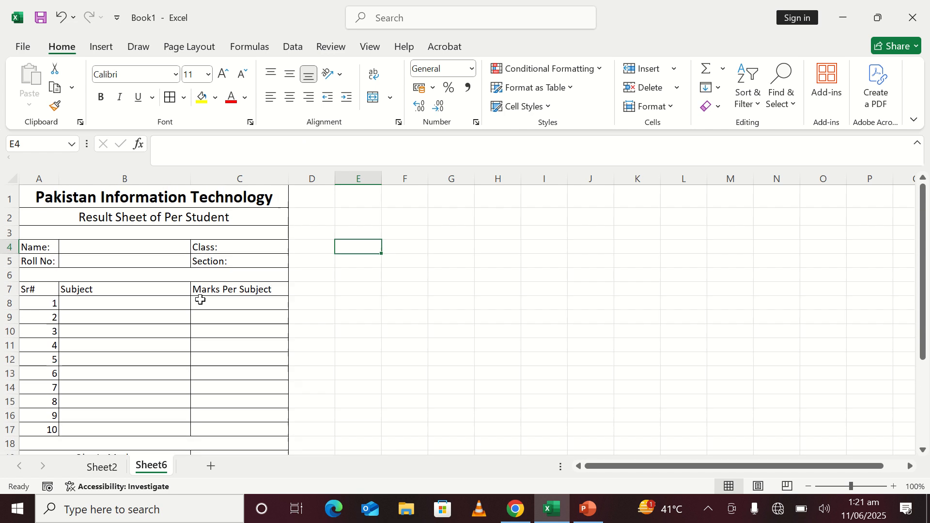
{"action": "double_click", "coordinate": [249, 245]}
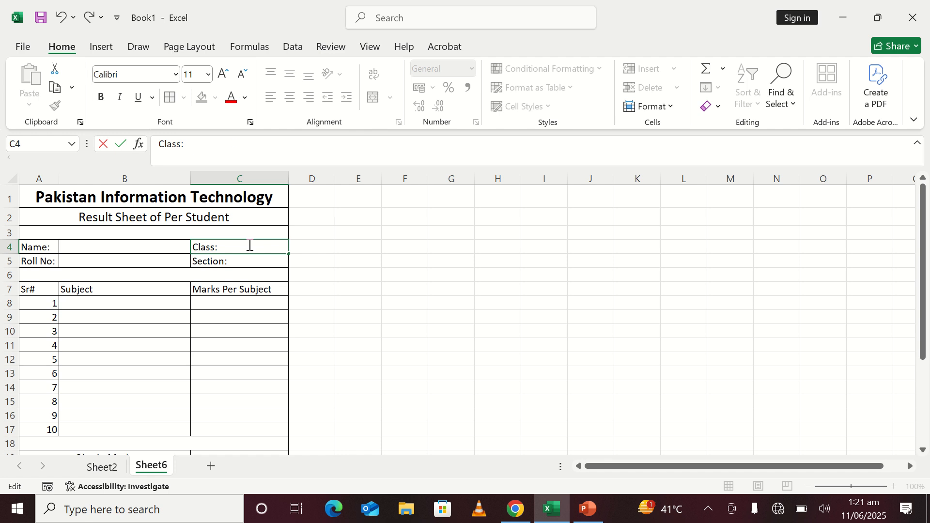
{"action": "type", "text": "10"}
{"action": "left_click", "coordinate": [249, 245]}
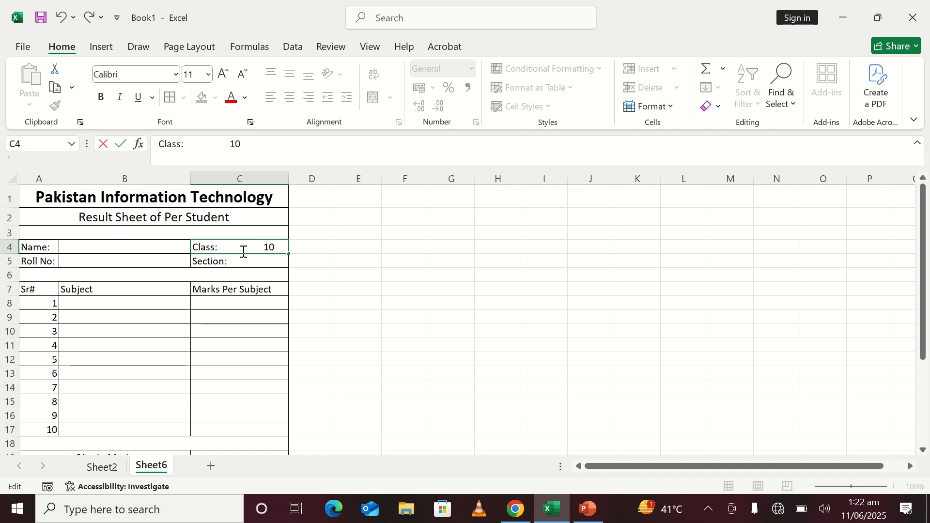
{"action": "left_click", "coordinate": [252, 265]}
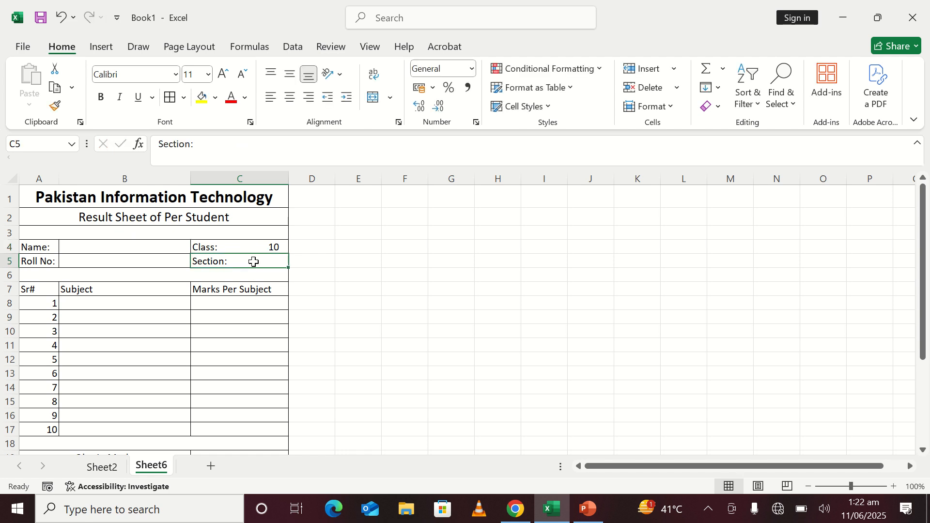
{"action": "double_click", "coordinate": [254, 262]}
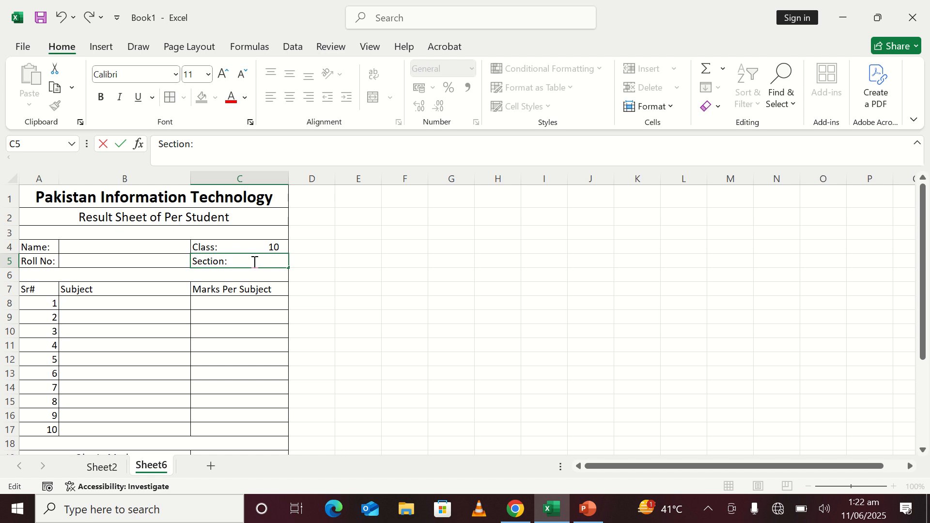
{"action": "type", "text": "A"}
{"action": "key", "text": "Left"}
{"action": "key", "text": "ctrl+Return"}
{"action": "left_click", "coordinate": [81, 246]}
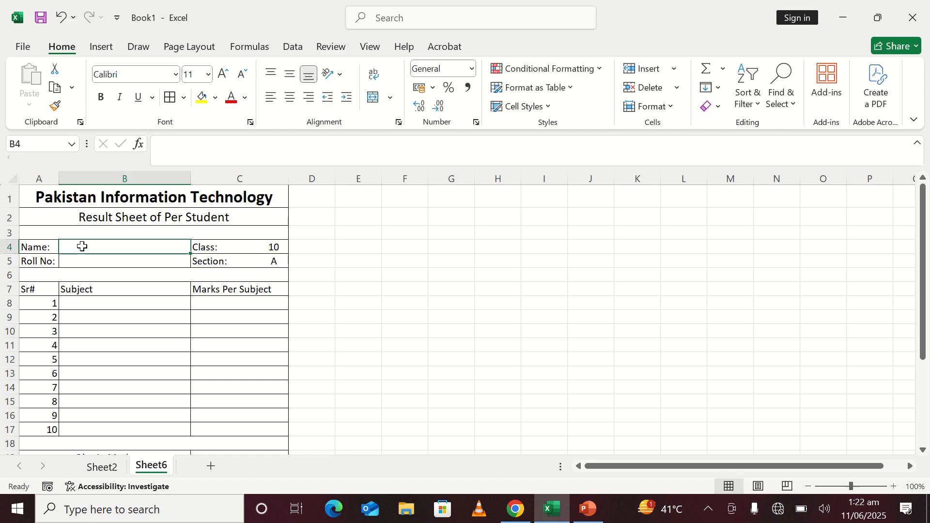
Make the table headings Sr#, Subject and Marks Per Subject in A7:C7 bold and centred
{"action": "scroll", "coordinate": [89, 255], "scroll_direction": "down", "scroll_amount": 2}
{"action": "scroll", "coordinate": [89, 255], "scroll_direction": "up", "scroll_amount": 2}
{"action": "left_click_drag", "start_coordinate": [49, 289], "coordinate": [217, 289]}
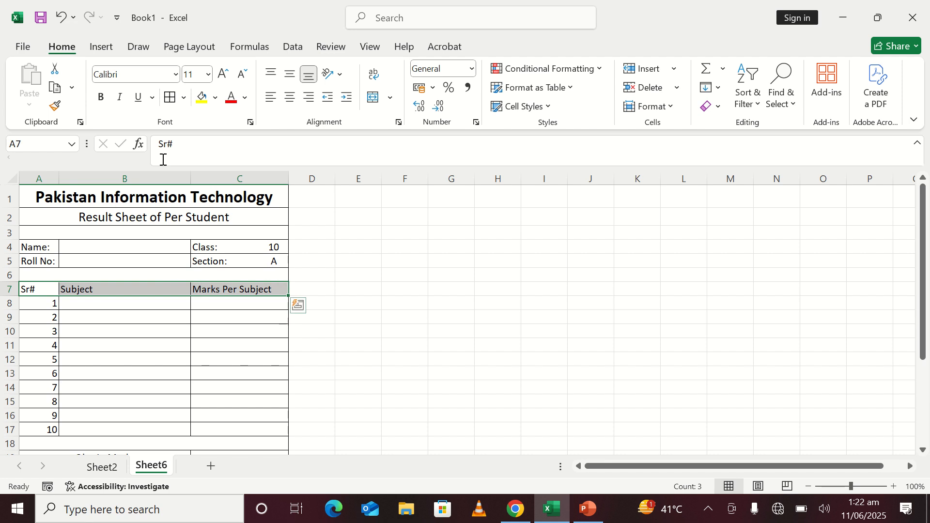
{"action": "left_click", "coordinate": [101, 97]}
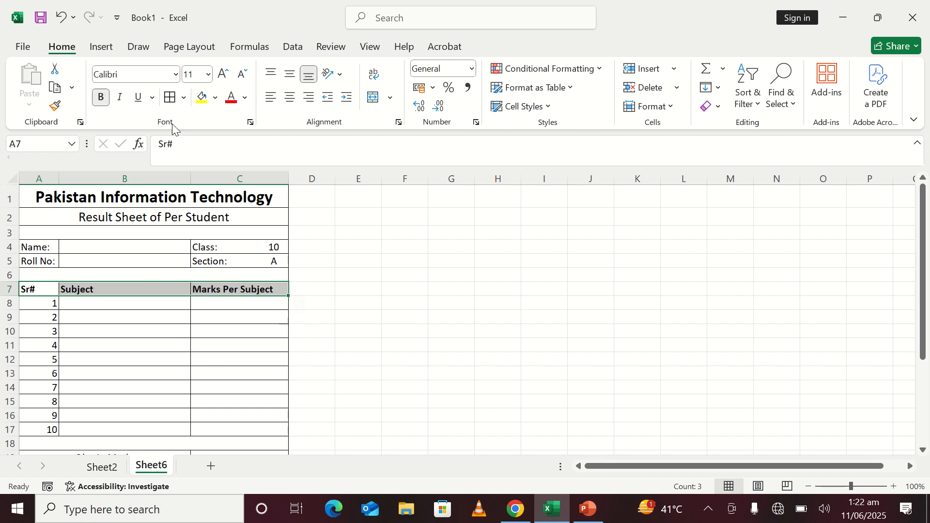
{"action": "left_click", "coordinate": [289, 97]}
Increase the font size of the headings in A7:C7 by one increment
{"action": "left_click", "coordinate": [56, 303]}
{"action": "scroll", "coordinate": [85, 311], "scroll_direction": "down", "scroll_amount": 2}
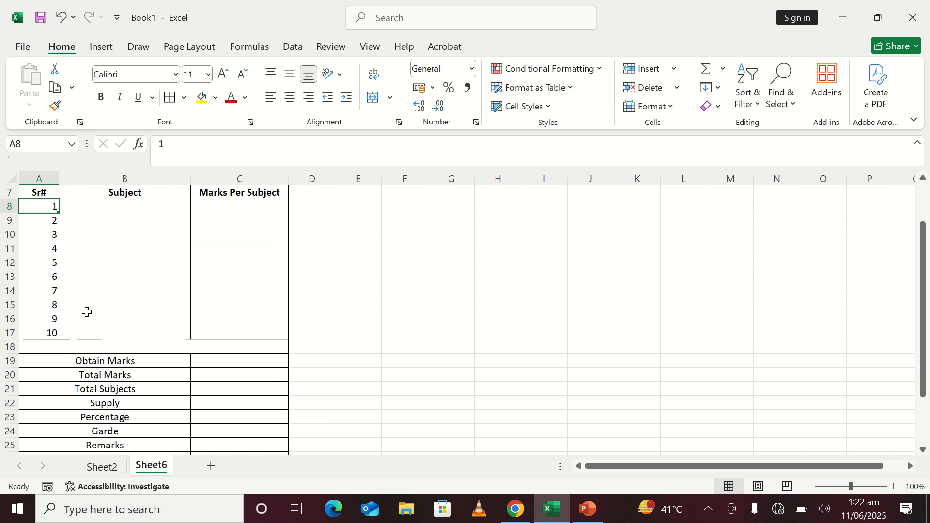
{"action": "scroll", "coordinate": [85, 311], "scroll_direction": "up", "scroll_amount": 1}
{"action": "scroll", "coordinate": [85, 311], "scroll_direction": "down", "scroll_amount": 2}
{"action": "scroll", "coordinate": [87, 310], "scroll_direction": "up", "scroll_amount": 3}
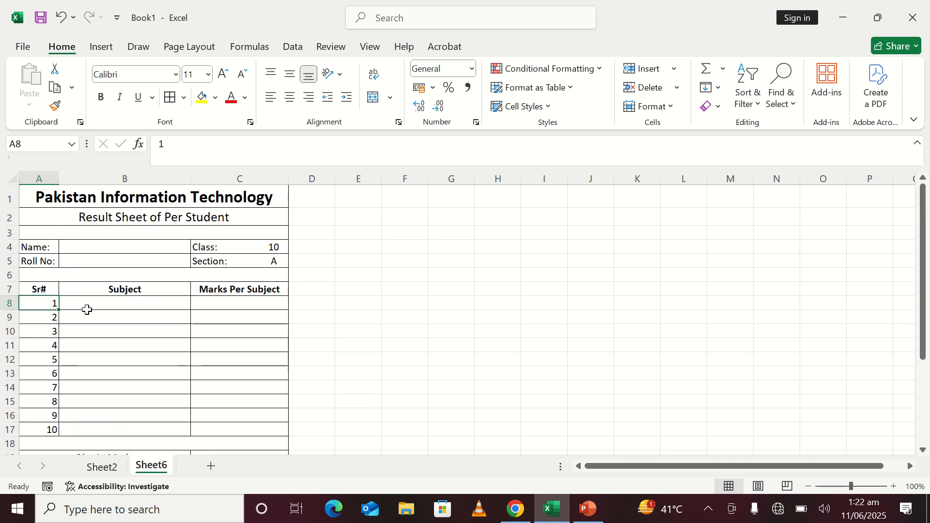
{"action": "left_click_drag", "start_coordinate": [49, 290], "coordinate": [241, 291]}
{"action": "left_click", "coordinate": [223, 74]}
{"action": "left_click", "coordinate": [358, 232]}
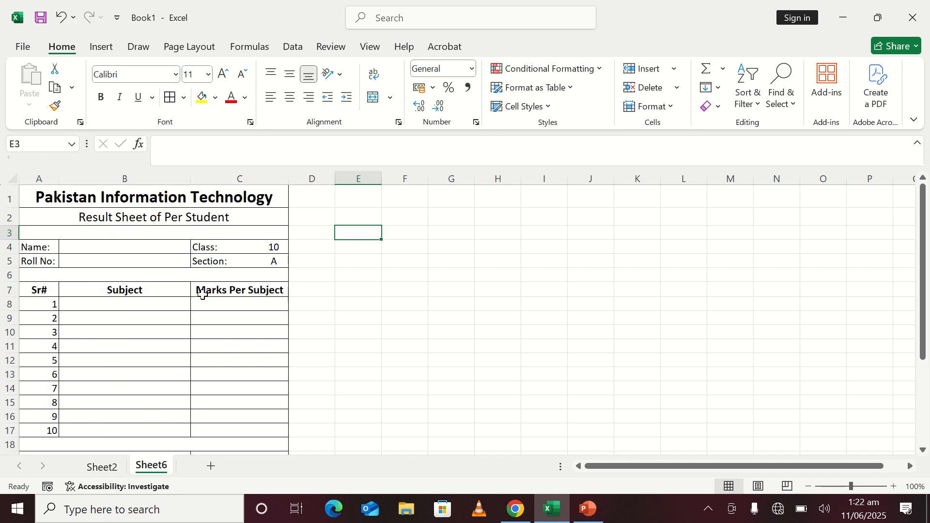
Start a VLOOKUP formula in the Name cell B4 with the absolute reference $B$5 as the lookup value
{"action": "left_click", "coordinate": [108, 252]}
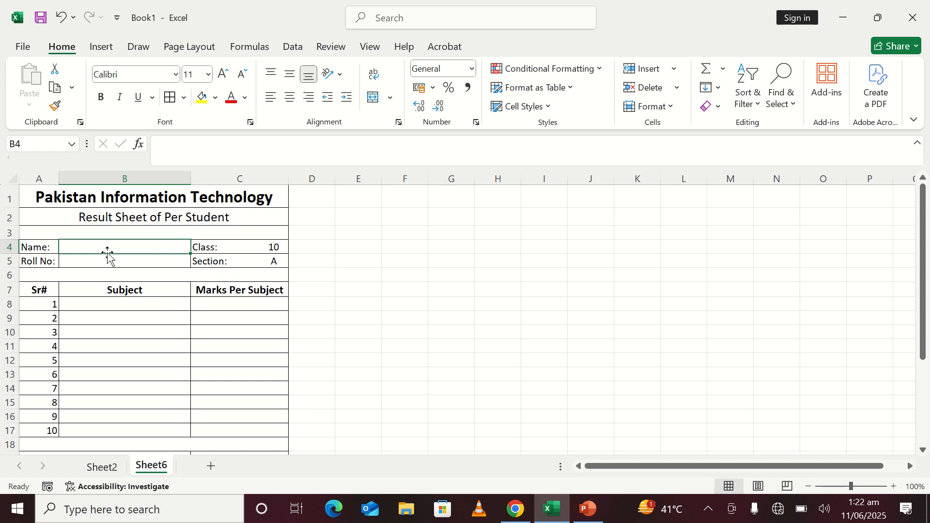
{"action": "type", "text": "="}
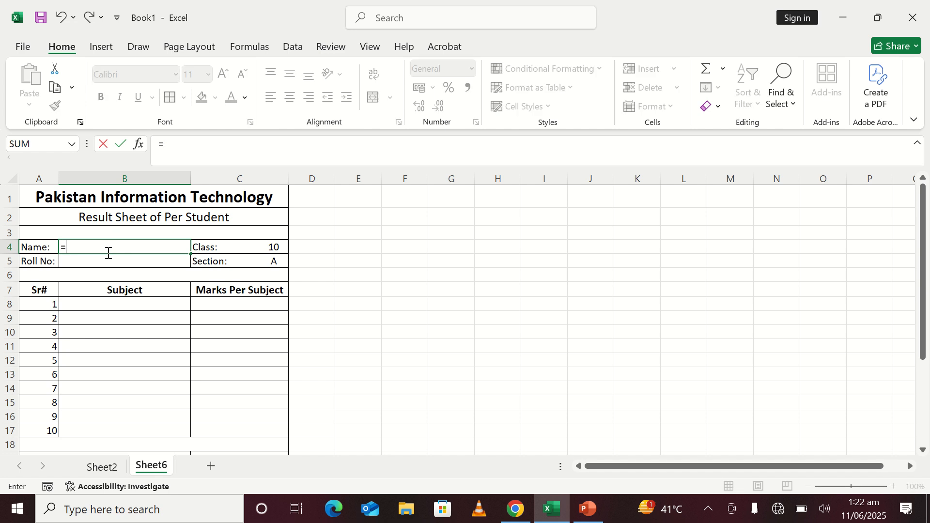
{"action": "type", "text": "Vl"}
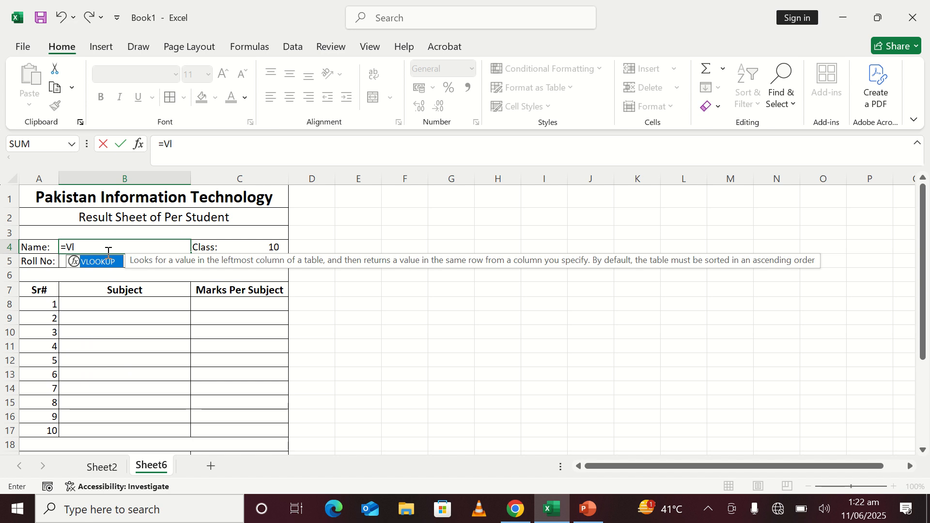
{"action": "type", "text": "oo"}
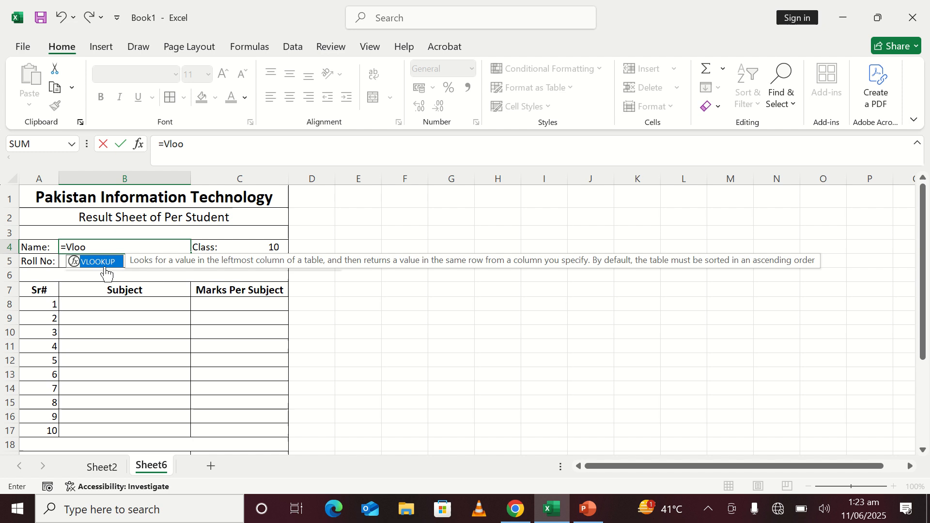
{"action": "double_click", "coordinate": [105, 264]}
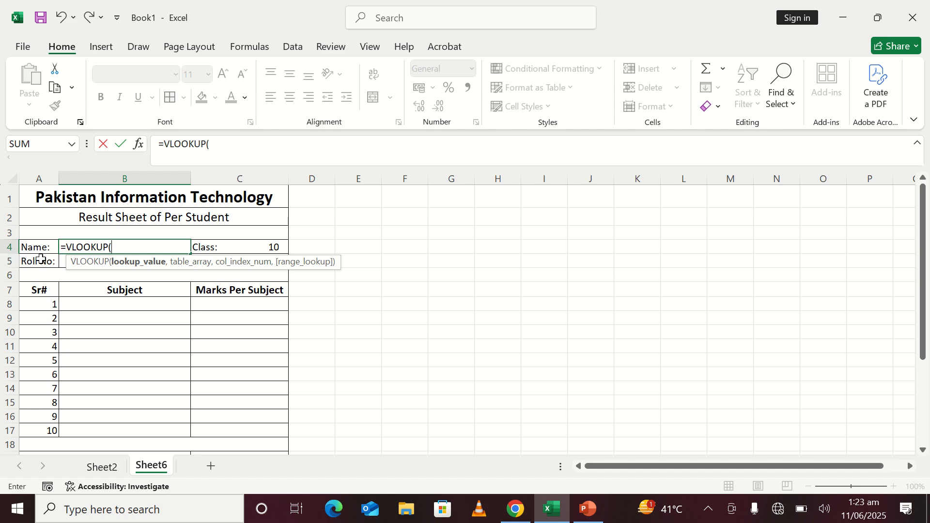
{"action": "left_click", "coordinate": [70, 261]}
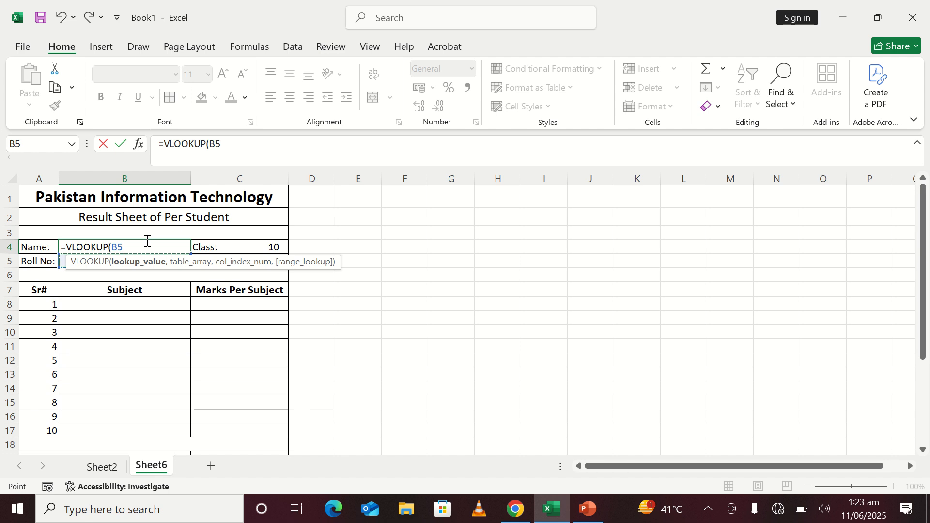
{"action": "key", "text": "F4"}
{"action": "type", "text": ","}
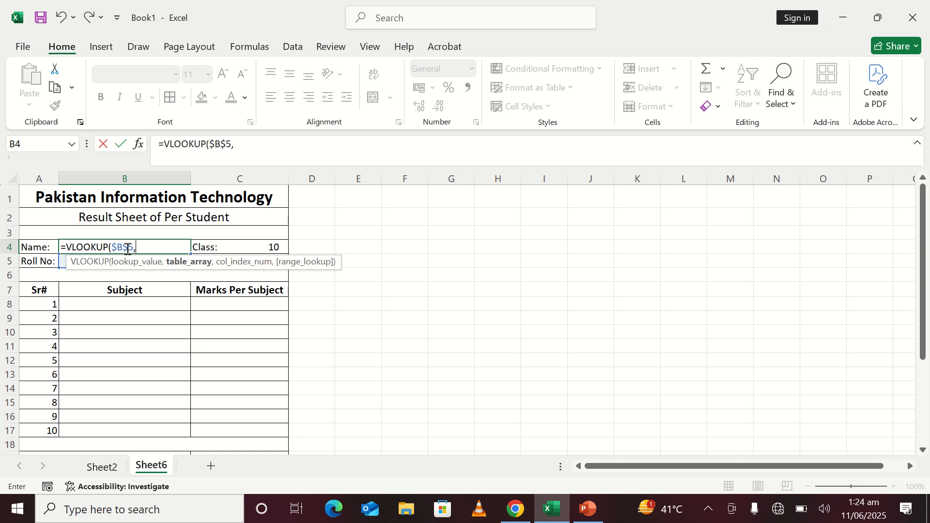
Set the VLOOKUP table array to the Sr# and Name columns on Sheet2, as the absolute range Sheet2!$A$3:$B$14
{"action": "left_click", "coordinate": [96, 469]}
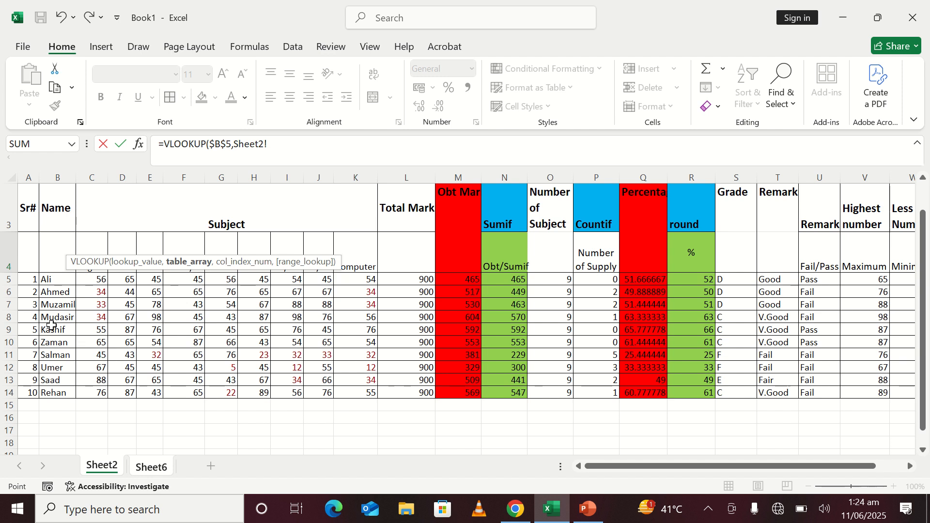
{"action": "left_click_drag", "start_coordinate": [25, 215], "coordinate": [67, 397]}
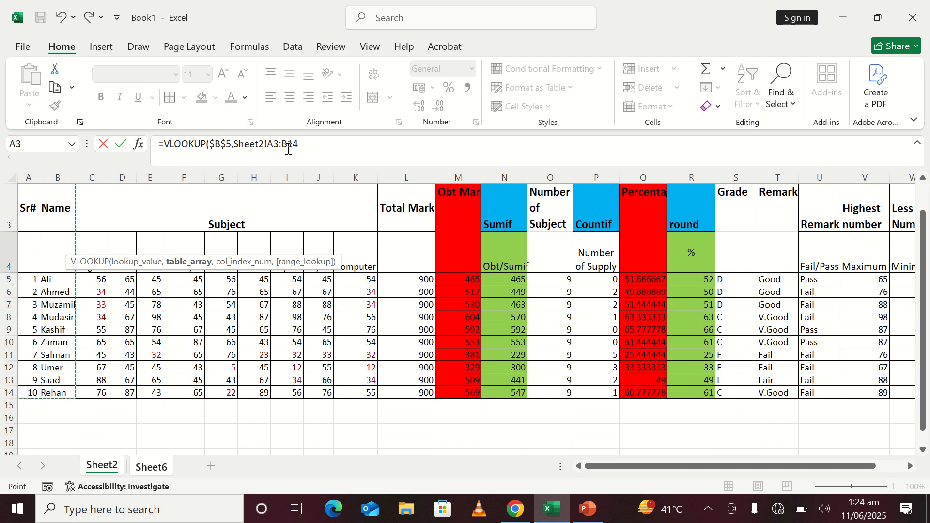
{"action": "key", "text": "F4"}
{"action": "type", "text": ","}
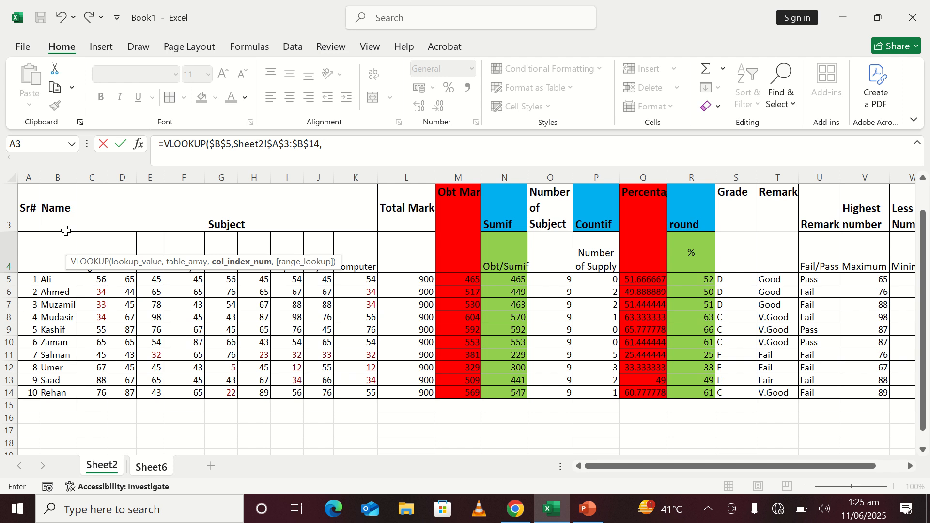
Complete the VLOOKUP formula with column index 2 and range lookup 0, and commit it to B4
{"action": "type", "text": "2"}
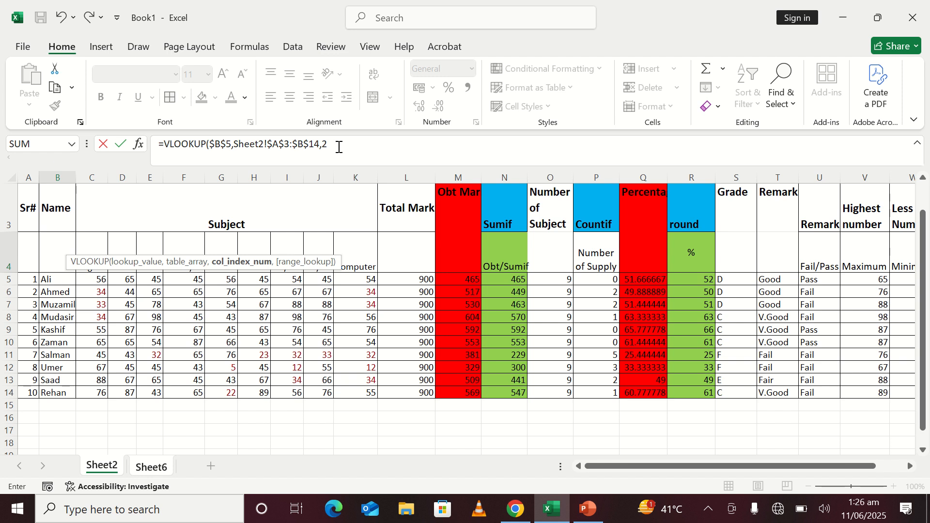
{"action": "type", "text": ","}
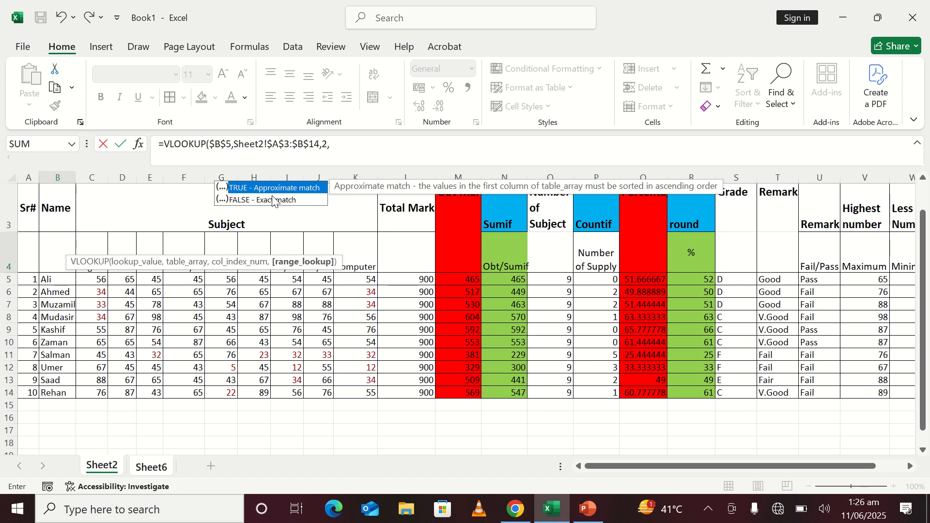
{"action": "left_click", "coordinate": [344, 148]}
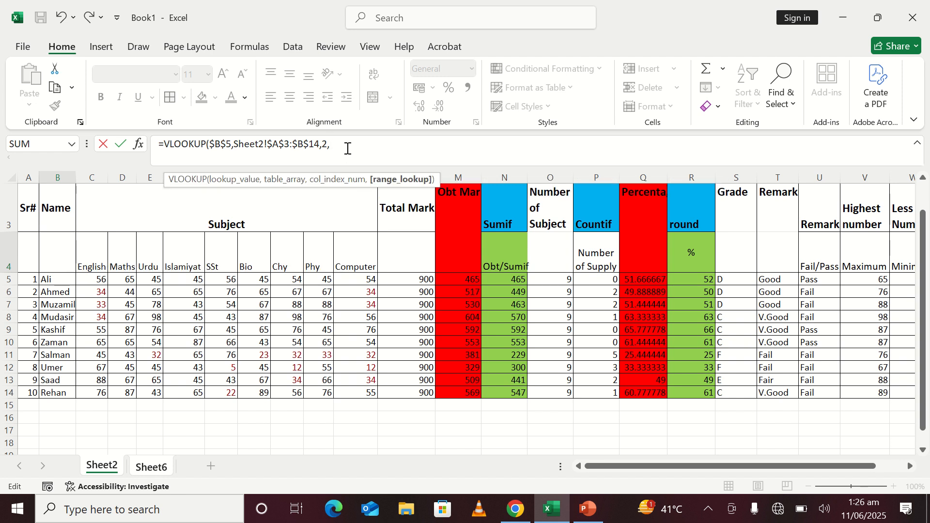
{"action": "type", "text": "0"}
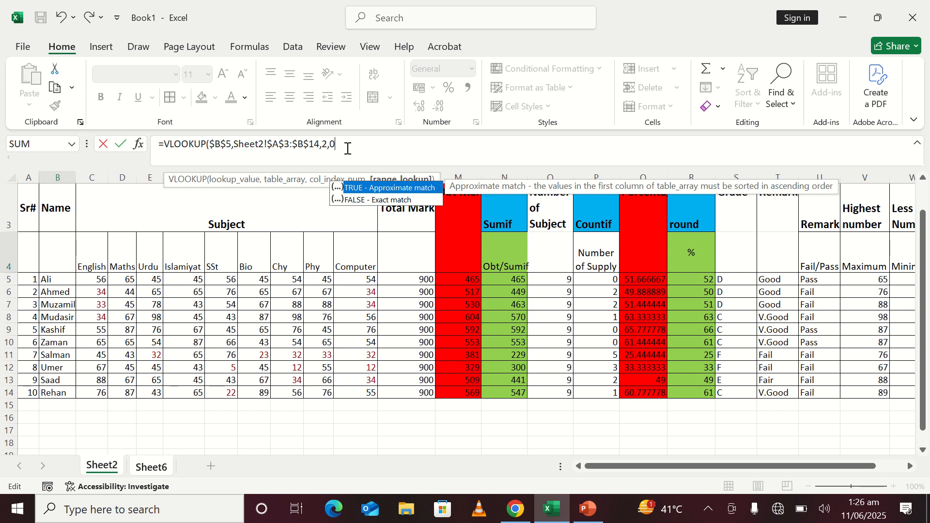
{"action": "type", "text": ")"}
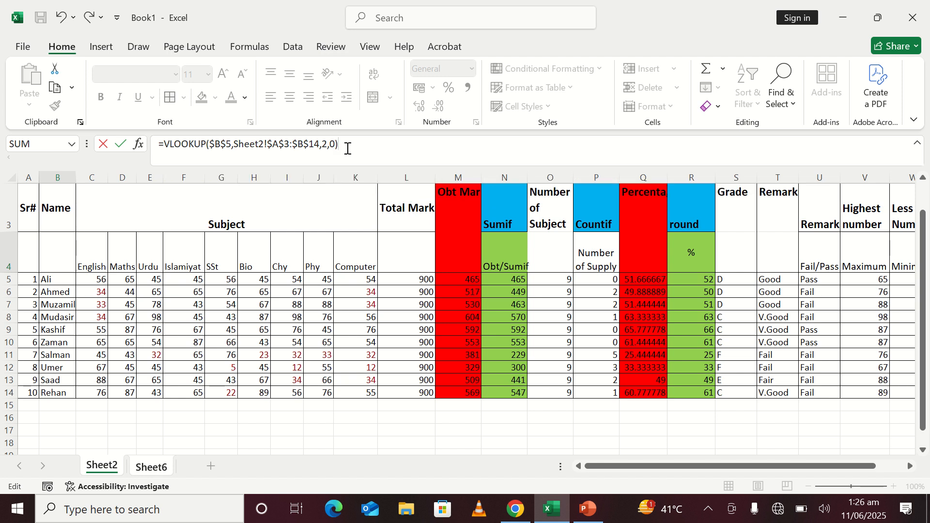
{"action": "key", "text": "Return"}
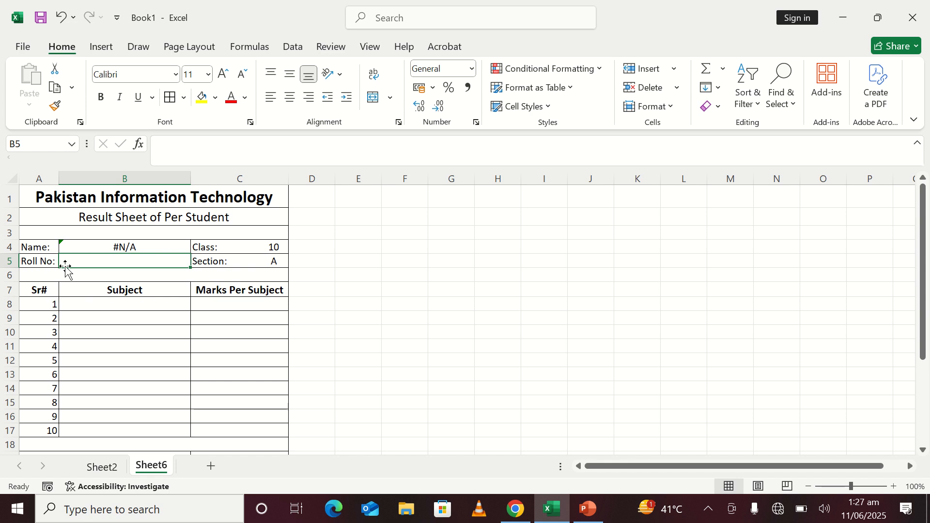
Enter roll number 3 in B5 and center the Name and Roll No values in B4:B5
{"action": "left_click", "coordinate": [125, 244]}
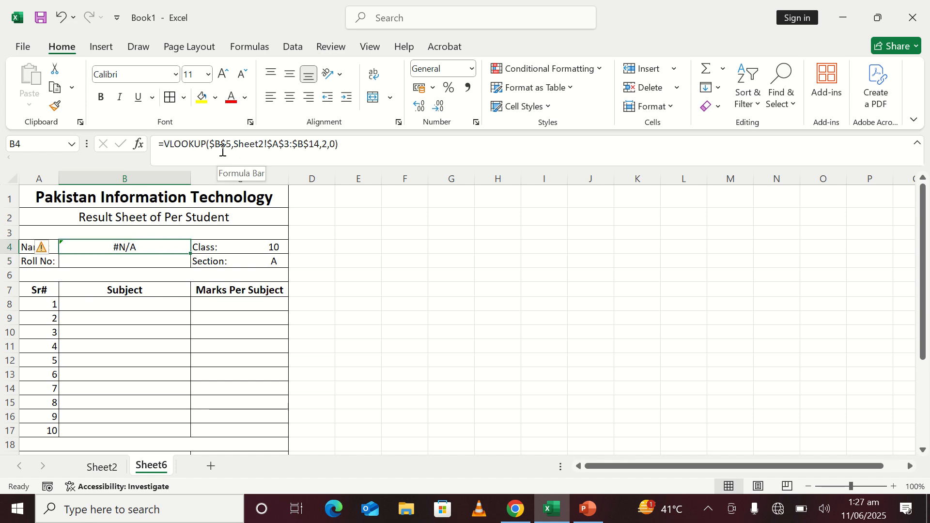
{"action": "left_click", "coordinate": [166, 264]}
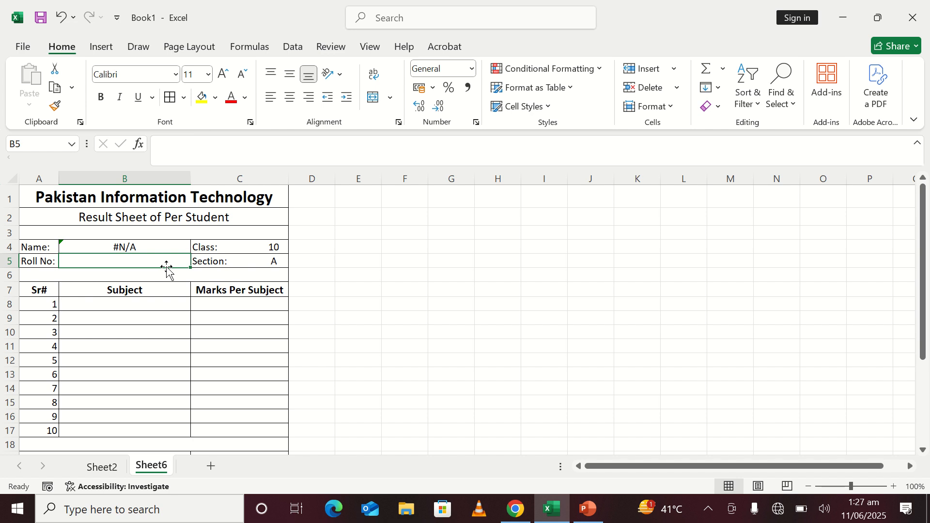
{"action": "type", "text": "3"}
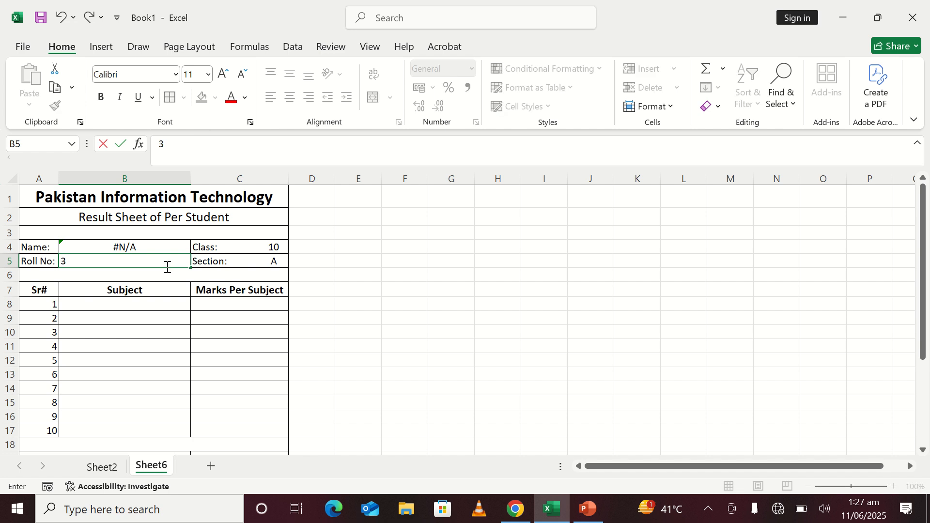
{"action": "key", "text": "Return"}
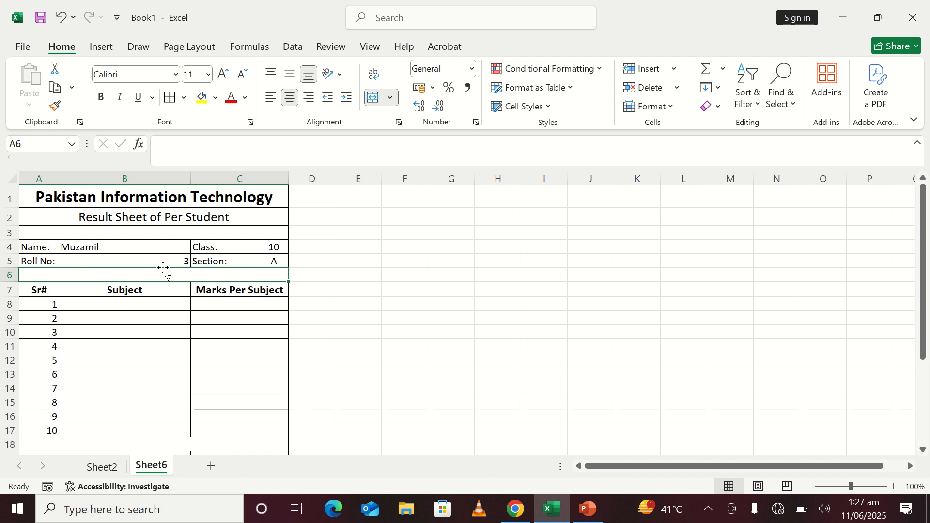
{"action": "left_click_drag", "start_coordinate": [122, 249], "coordinate": [141, 262]}
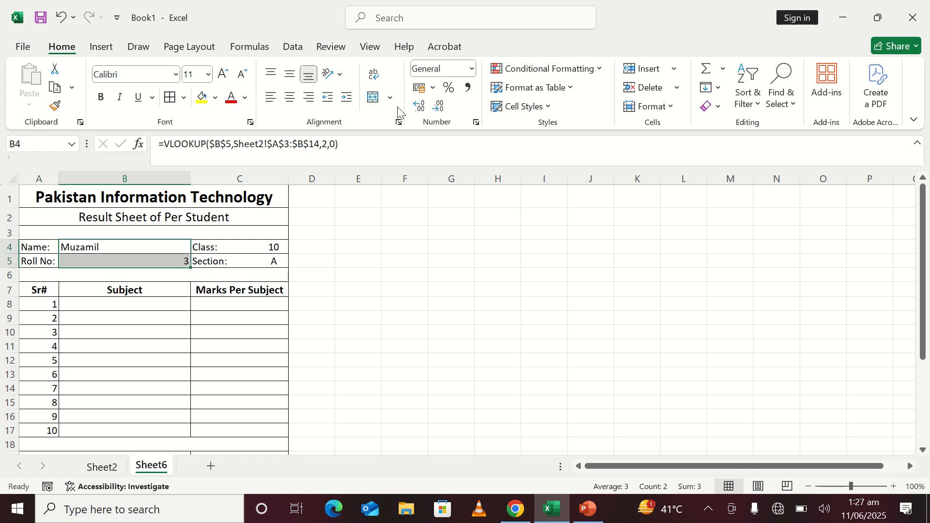
{"action": "left_click", "coordinate": [290, 98]}
Set the roll number in B5 to 5 and compare the looked-up name with the list on Sheet2
{"action": "left_click", "coordinate": [139, 257]}
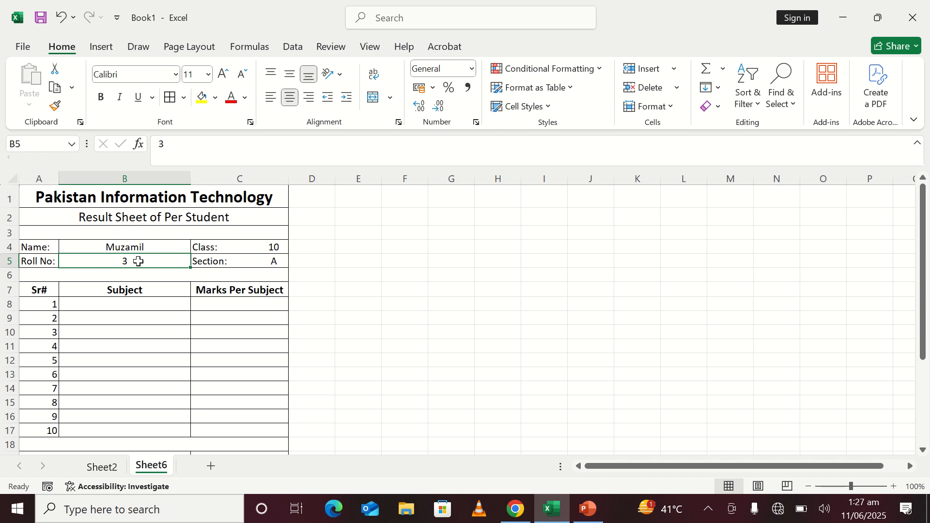
{"action": "type", "text": "5"}
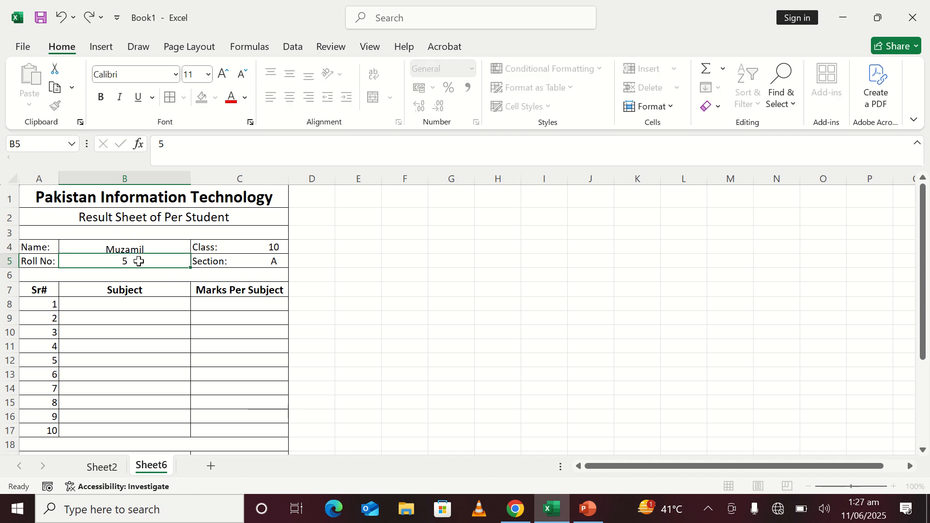
{"action": "key", "text": "Return"}
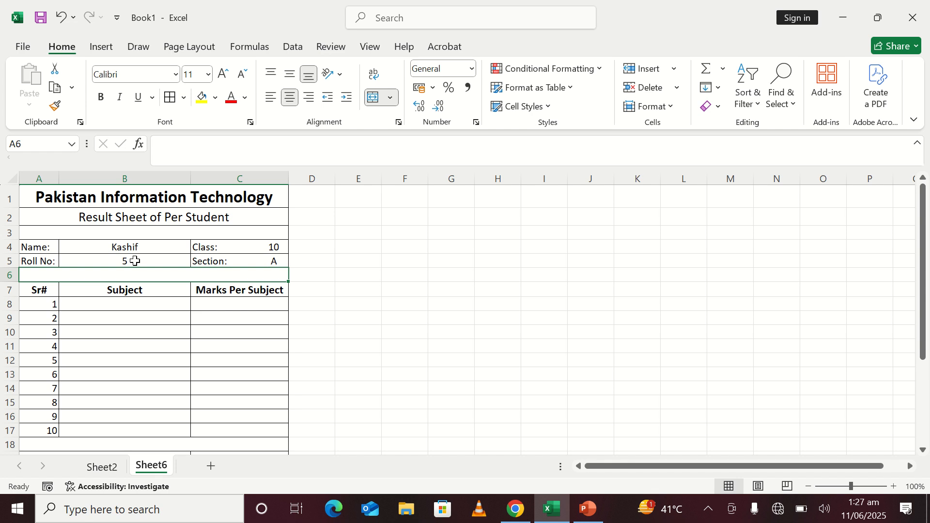
{"action": "left_click", "coordinate": [101, 466]}
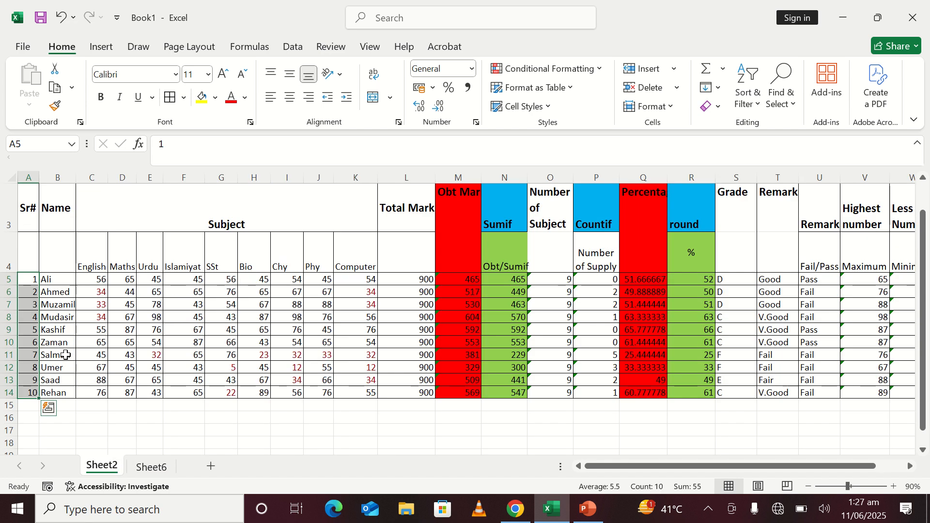
{"action": "left_click", "coordinate": [60, 356]}
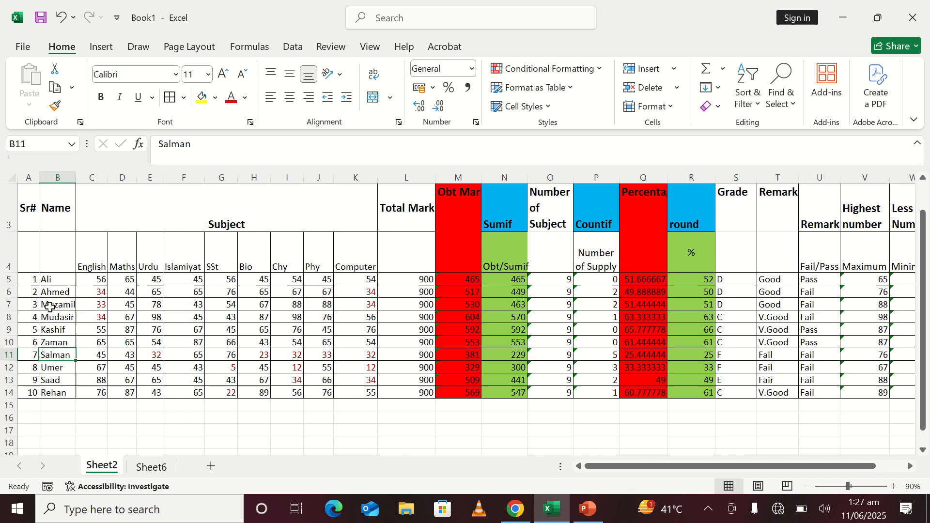
{"action": "left_click", "coordinate": [60, 307]}
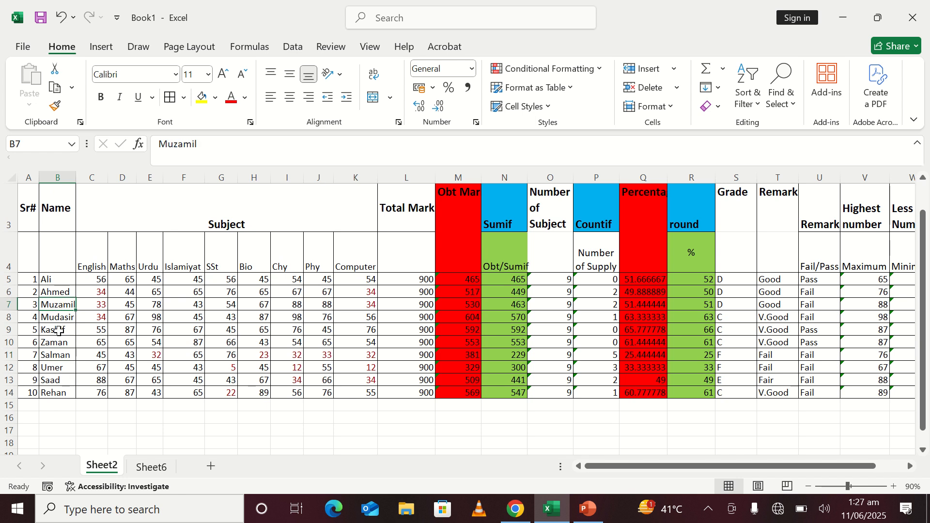
{"action": "left_click", "coordinate": [57, 330]}
{"action": "left_click", "coordinate": [151, 466]}
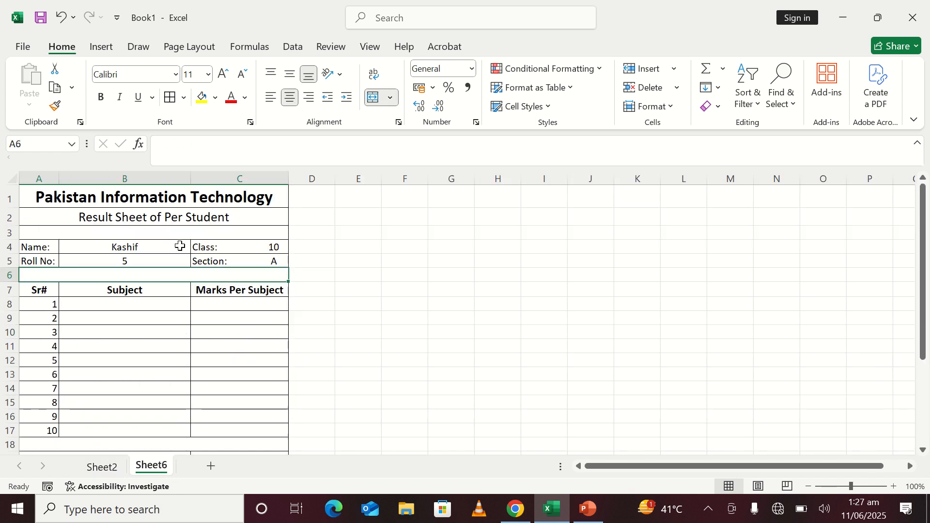
Change the roll number in B5 to 8 and check the matching Sr# and name on Sheet2
{"action": "left_click", "coordinate": [140, 264]}
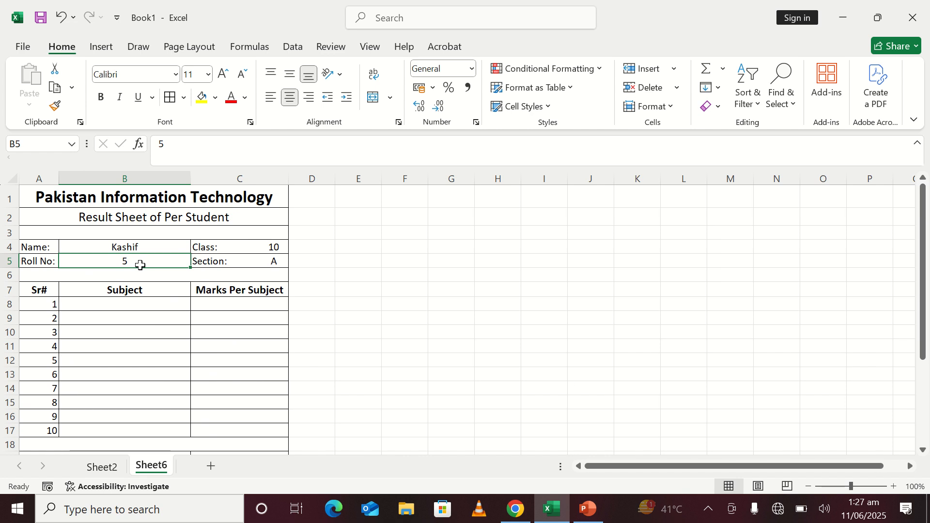
{"action": "double_click", "coordinate": [139, 264]}
{"action": "key", "text": "BackSpace"}
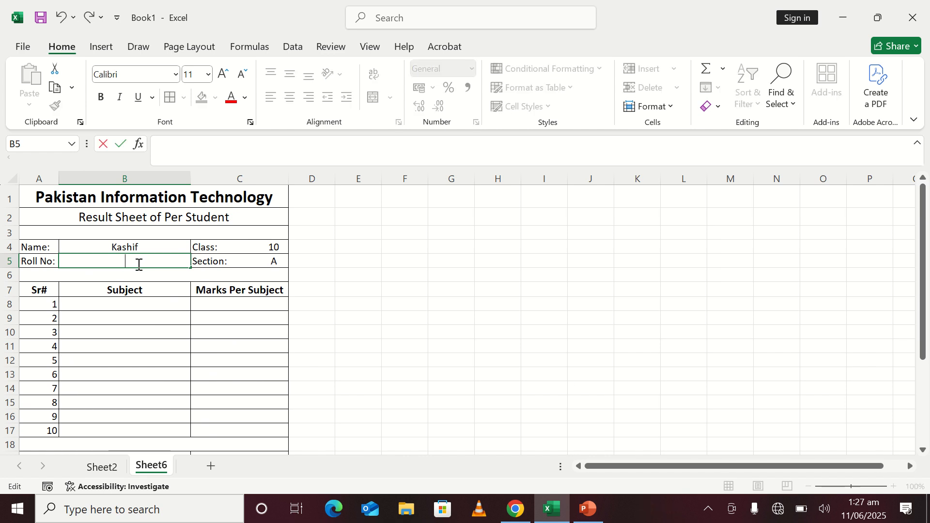
{"action": "type", "text": "8"}
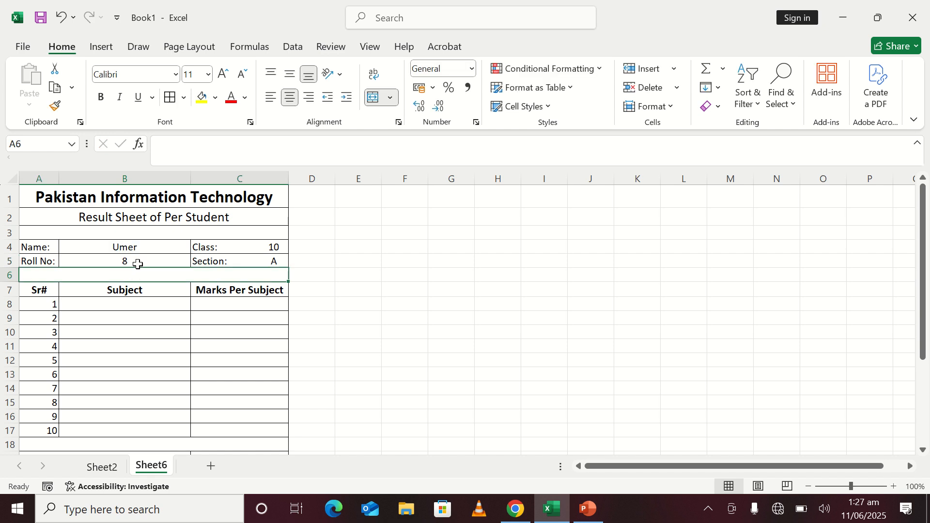
{"action": "left_click", "coordinate": [106, 466]}
{"action": "left_click", "coordinate": [35, 368]}
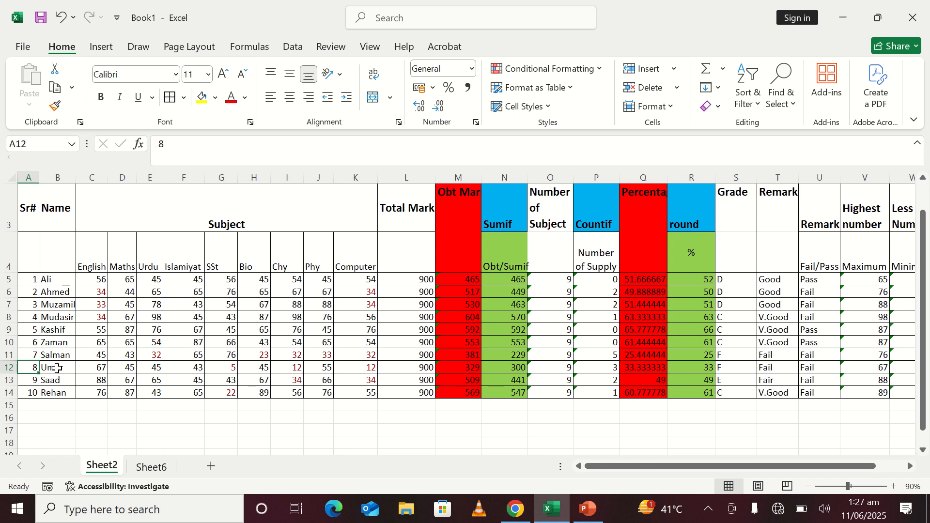
{"action": "left_click", "coordinate": [154, 467]}
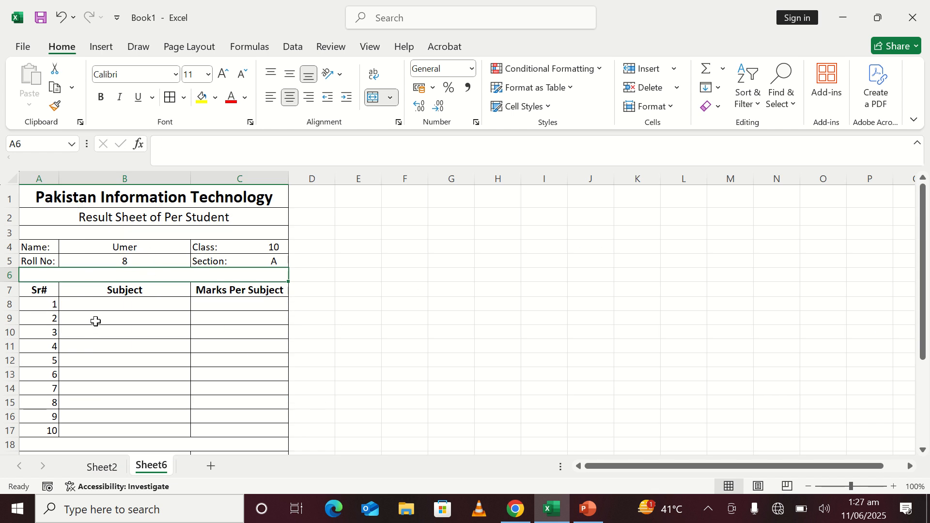
Fill the Subject column from B8 with a TRANSPOSE formula on the Sheet2 subject headings, =TRANSPOSE(Sheet2!C4:K4)
{"action": "left_click_drag", "start_coordinate": [96, 305], "coordinate": [112, 361]}
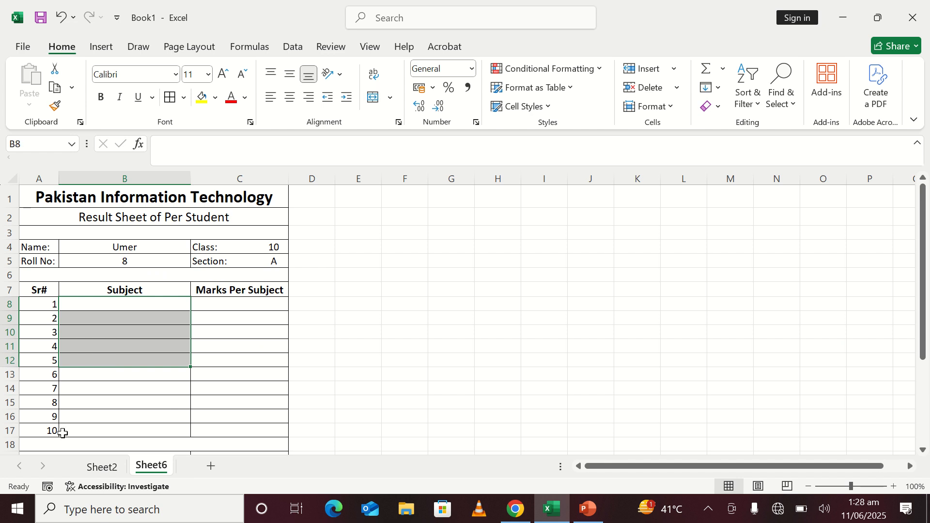
{"action": "left_click", "coordinate": [114, 468]}
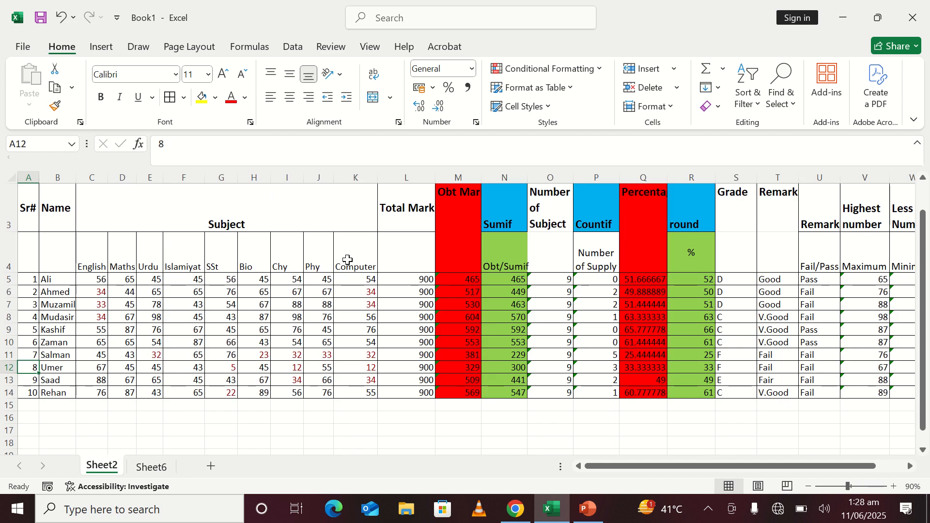
{"action": "left_click", "coordinate": [154, 467]}
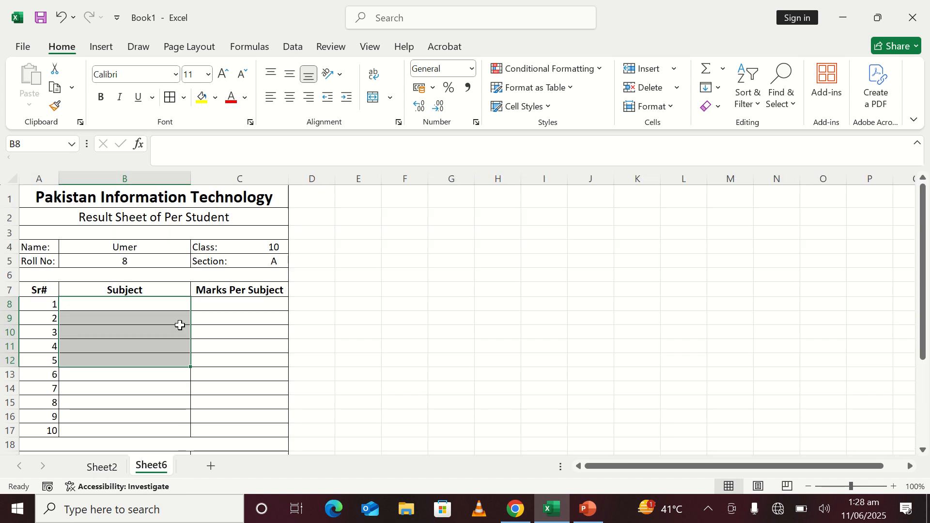
{"action": "left_click", "coordinate": [143, 318]}
{"action": "left_click", "coordinate": [126, 302]}
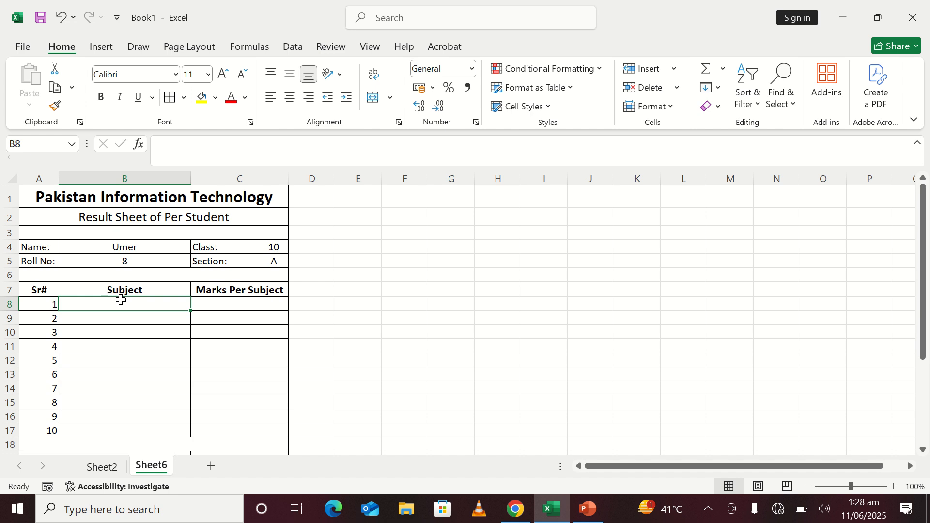
{"action": "type", "text": "="}
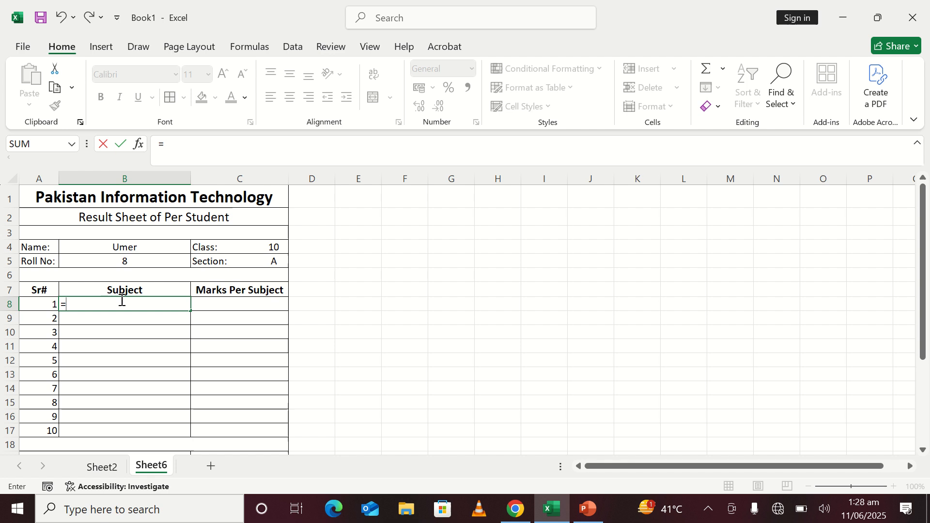
{"action": "type", "text": "trans"}
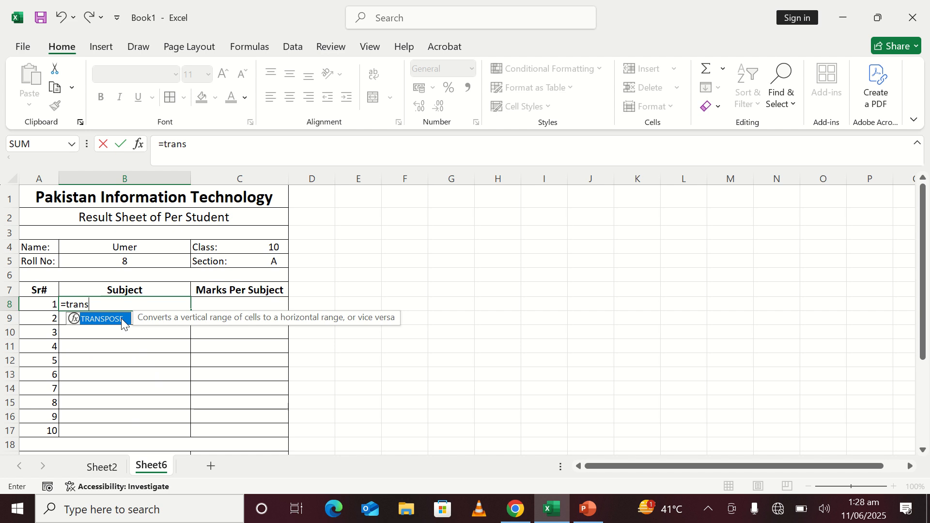
{"action": "double_click", "coordinate": [122, 321]}
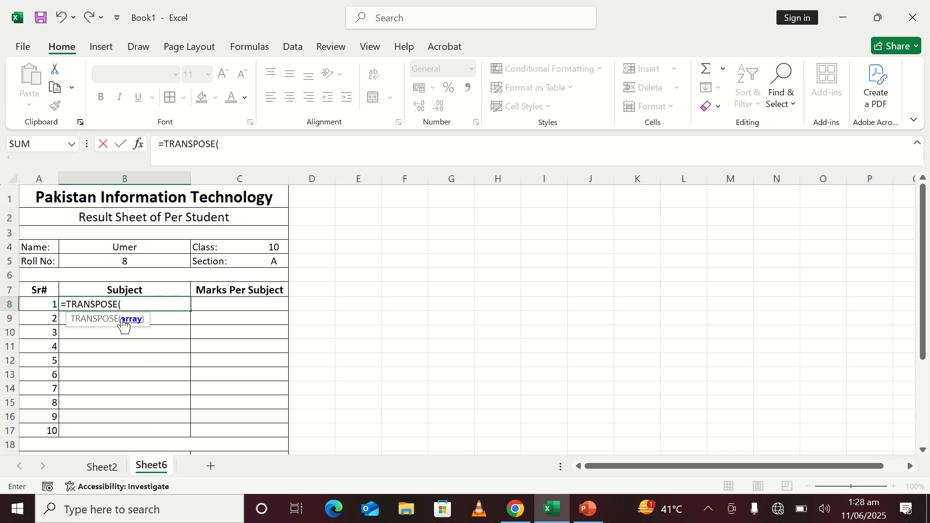
{"action": "left_click", "coordinate": [100, 468]}
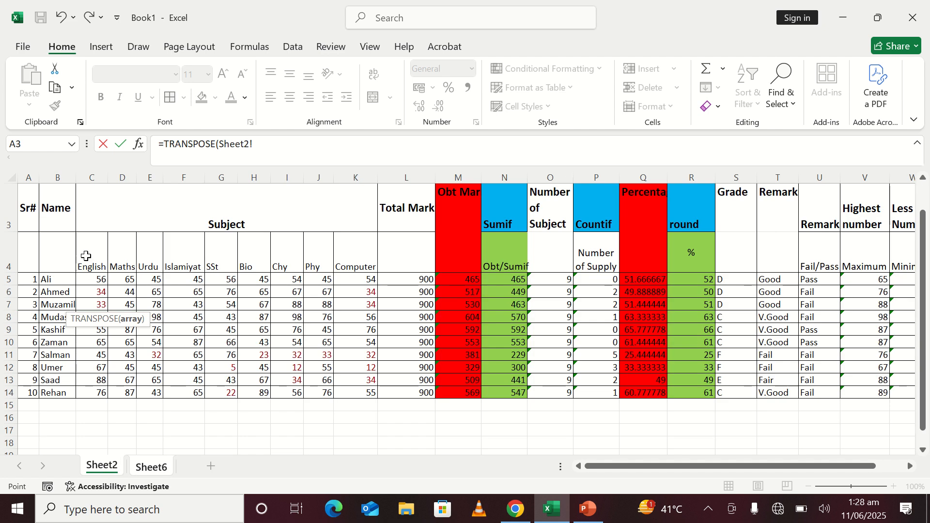
{"action": "left_click_drag", "start_coordinate": [86, 256], "coordinate": [356, 262]}
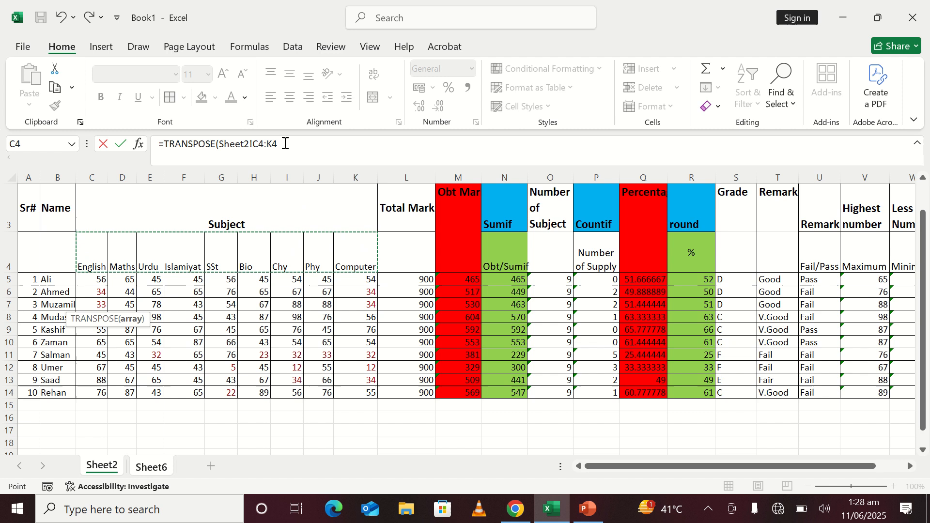
{"action": "type", "text": ")"}
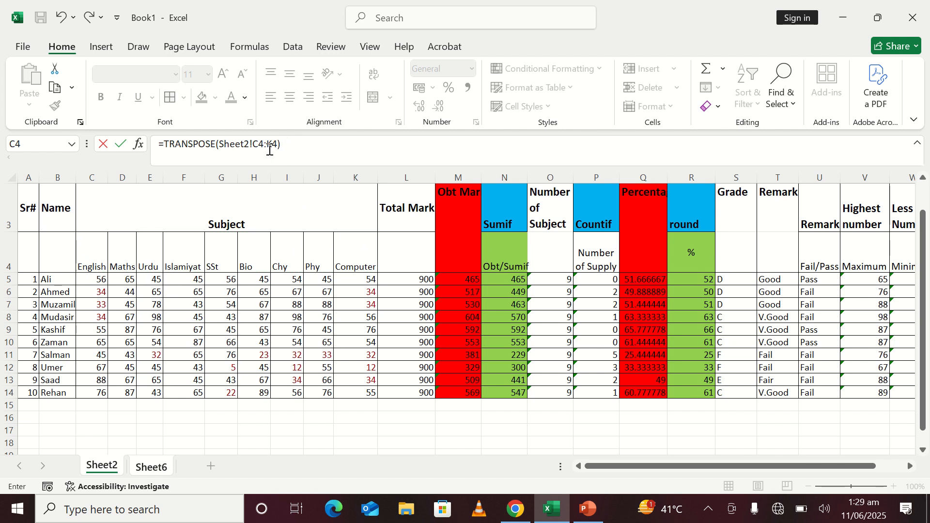
{"action": "key", "text": "Return"}
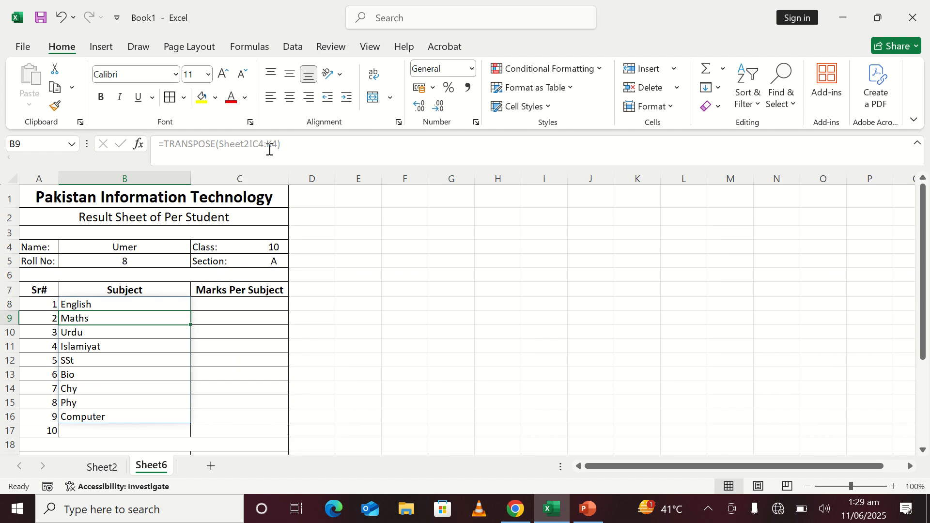
Center the Subject column cells B8:B17 horizontally
{"action": "left_click", "coordinate": [133, 345]}
{"action": "left_click", "coordinate": [124, 305]}
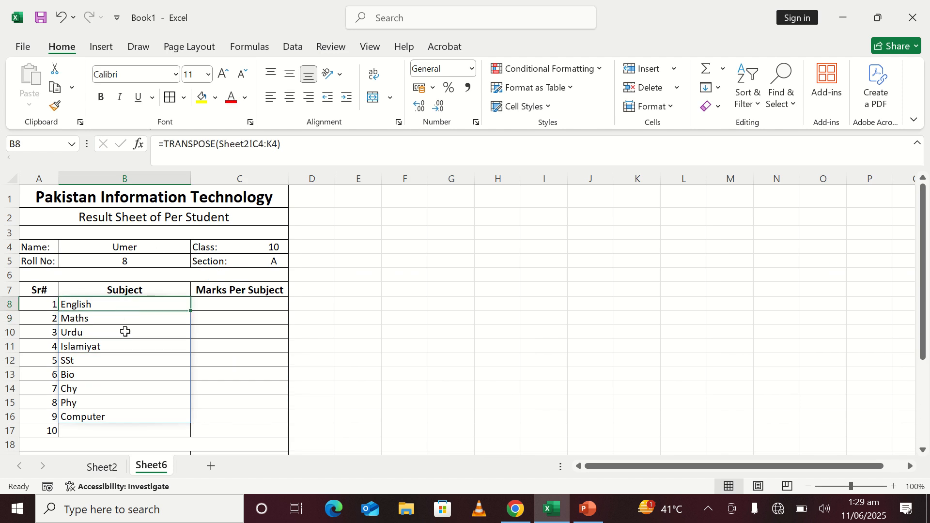
{"action": "left_click", "coordinate": [125, 331]}
{"action": "left_click", "coordinate": [123, 364]}
{"action": "left_click_drag", "start_coordinate": [103, 304], "coordinate": [114, 430]}
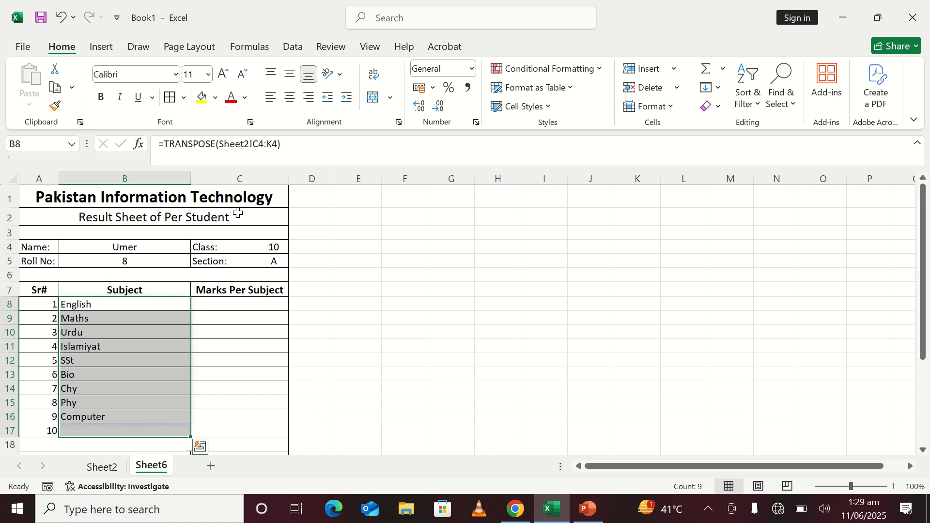
{"action": "left_click", "coordinate": [290, 97]}
{"action": "left_click", "coordinate": [267, 343]}
{"action": "left_click", "coordinate": [324, 308]}
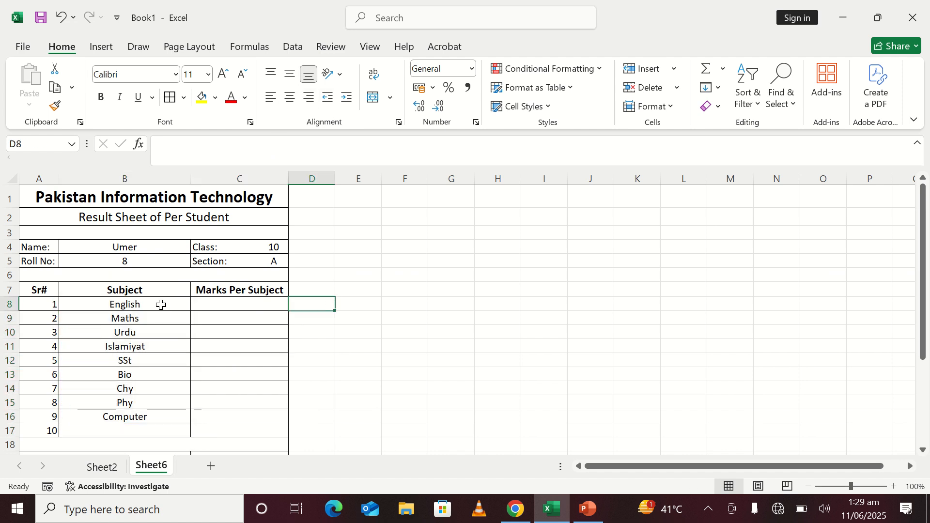
Set the roll number in B5 to 7 and start an XLOOKUP formula in C8 with $B$4 as the lookup value
{"action": "left_click", "coordinate": [135, 258]}
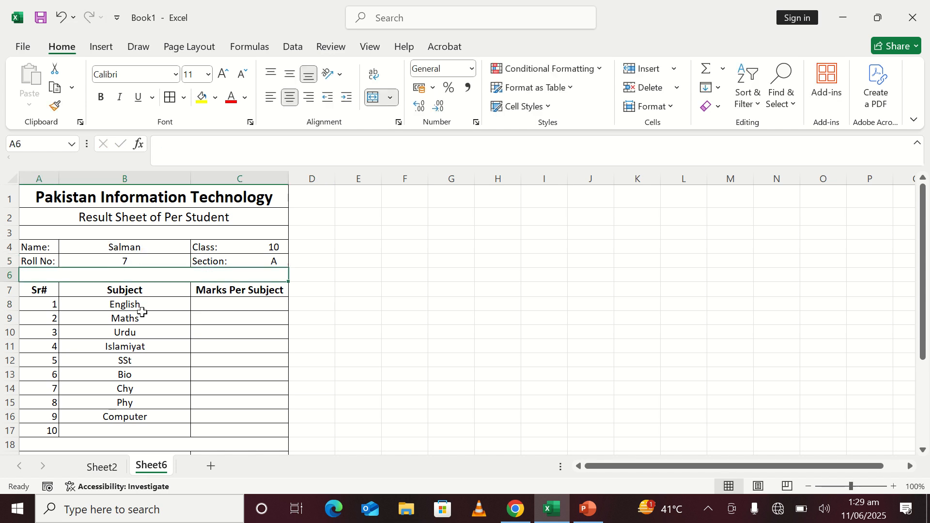
{"action": "left_click", "coordinate": [239, 303]}
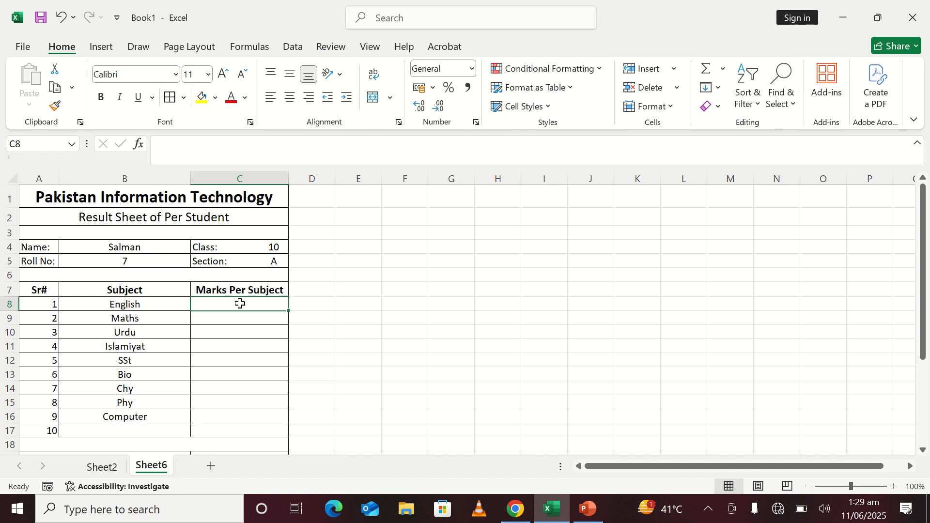
{"action": "type", "text": "="}
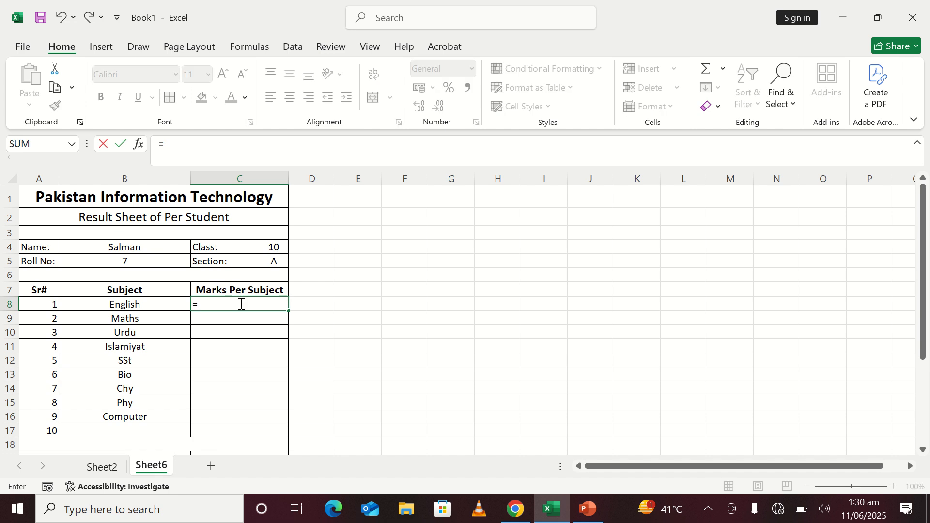
{"action": "type", "text": "xl"}
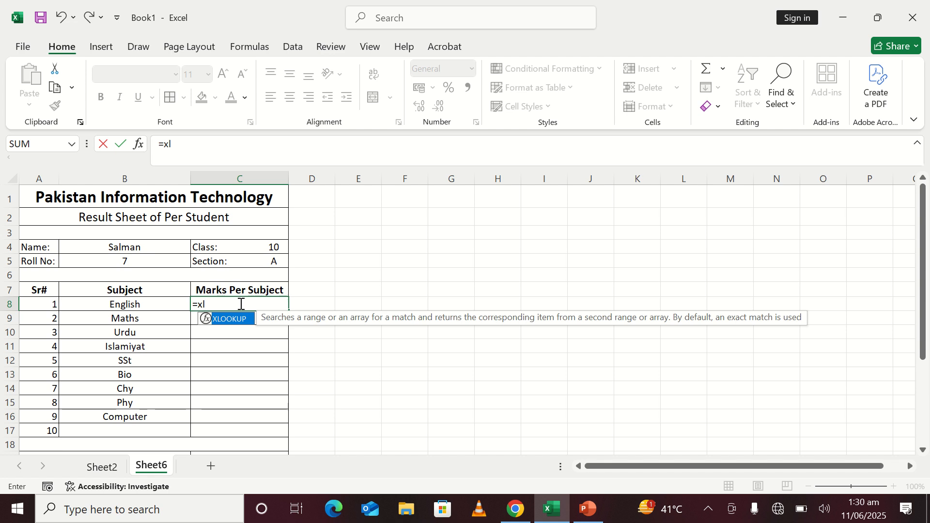
{"action": "key", "text": "Tab"}
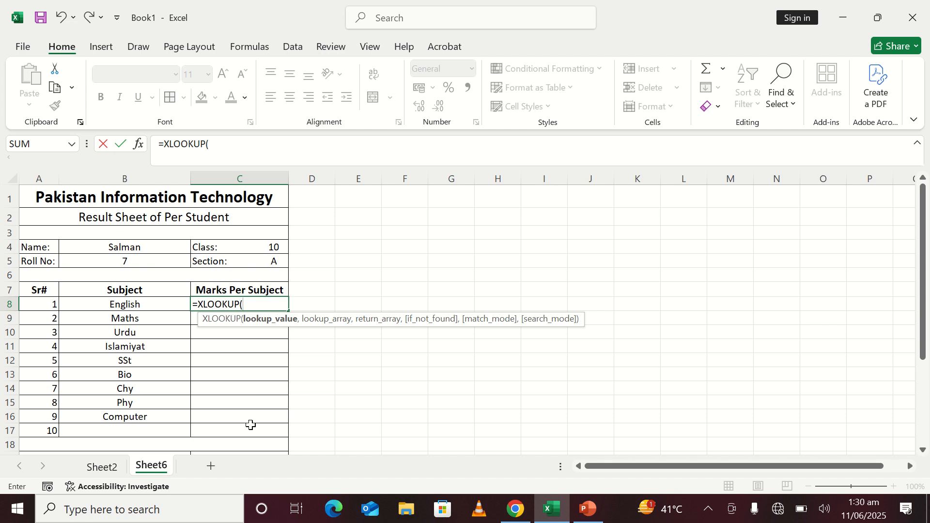
{"action": "left_click", "coordinate": [149, 248]}
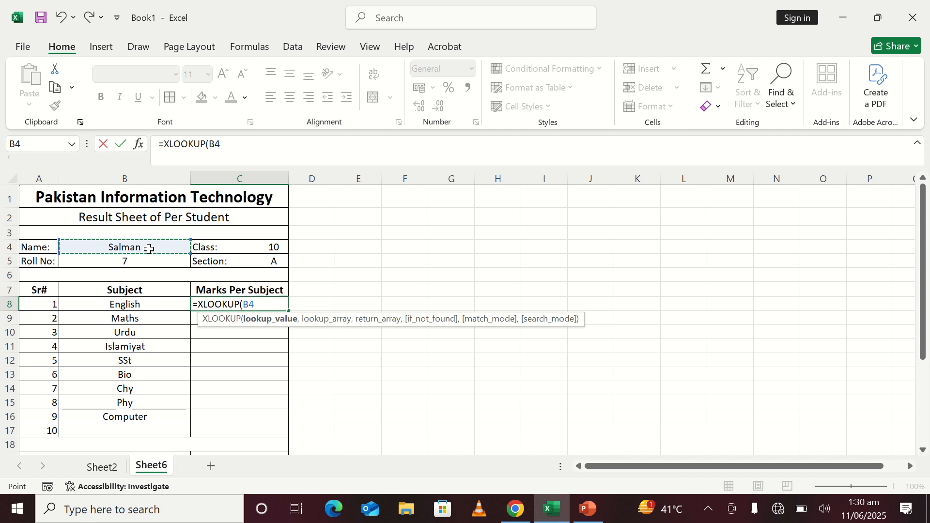
{"action": "key", "text": "F4"}
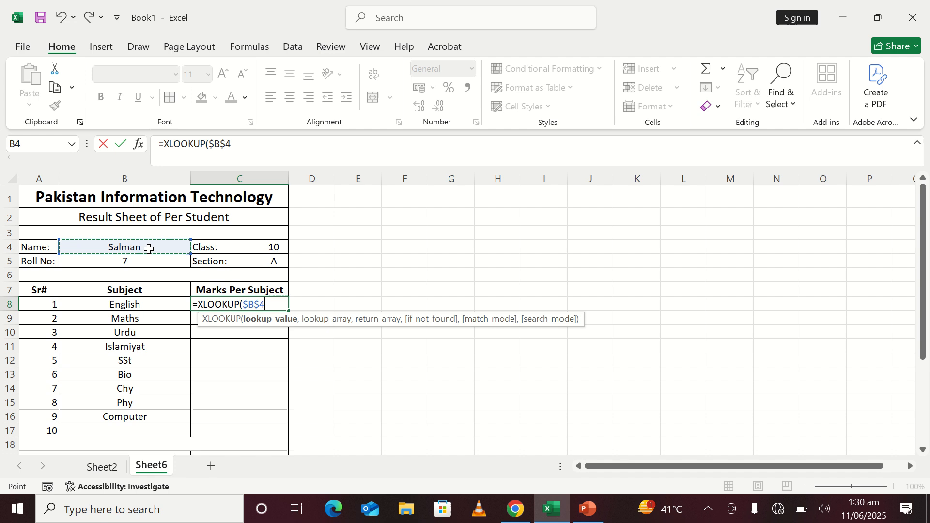
{"action": "type", "text": ","}
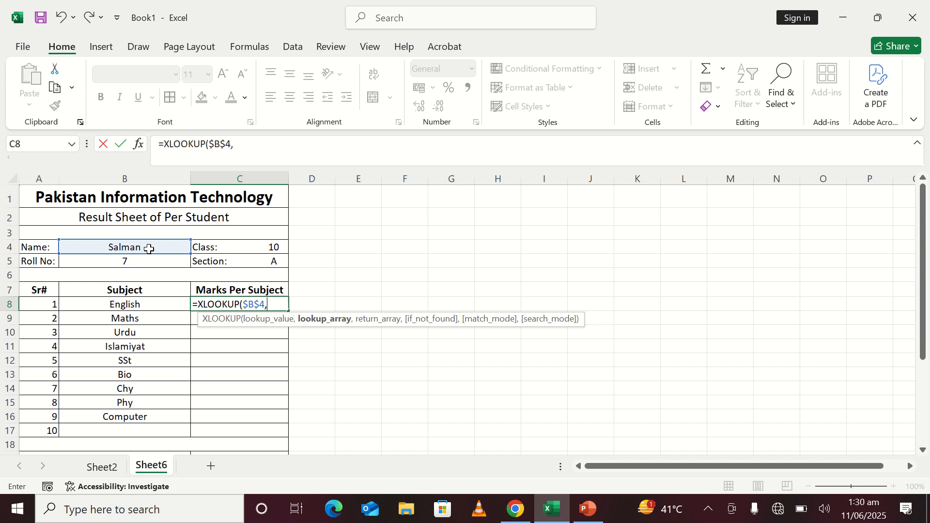
Give the XLOOKUP the Sheet2 student names as an absolute lookup array, Sheet2!$B$5:$B$14
{"action": "left_click", "coordinate": [103, 466]}
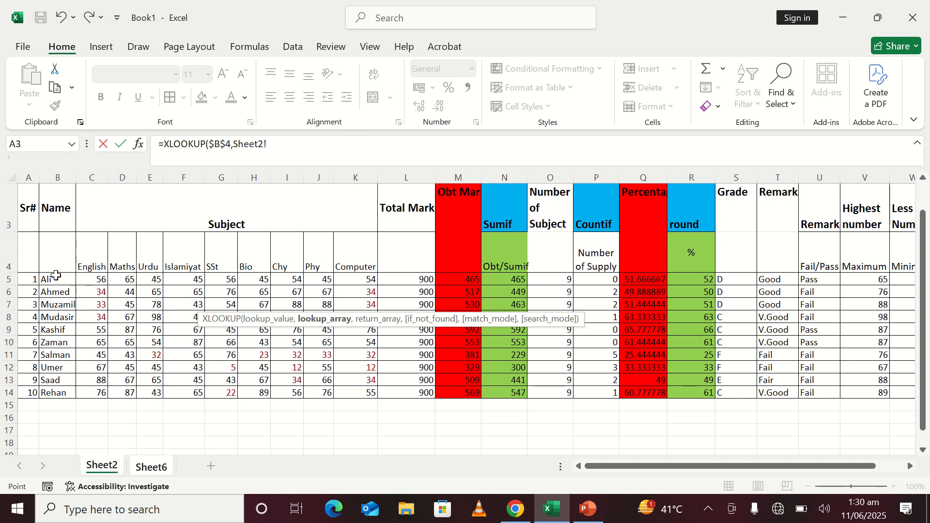
{"action": "left_click_drag", "start_coordinate": [55, 275], "coordinate": [62, 398]}
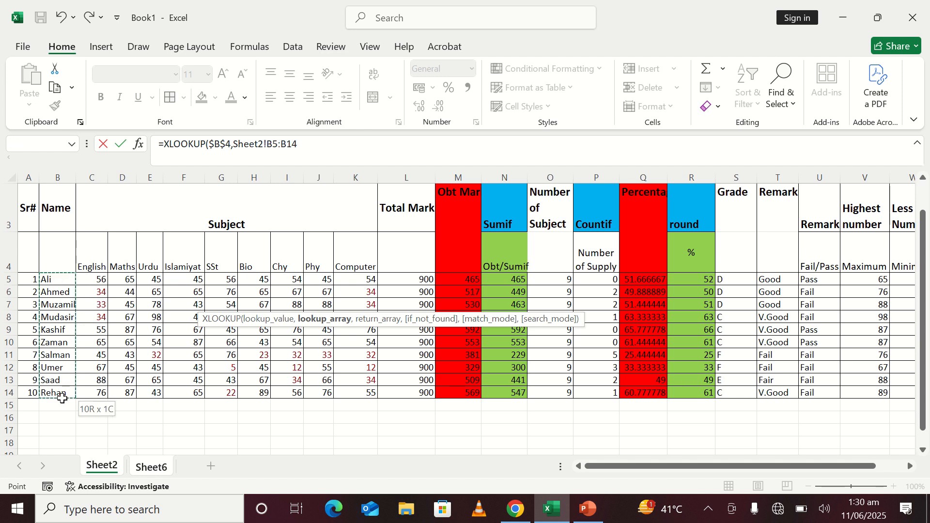
{"action": "left_click", "coordinate": [59, 176]}
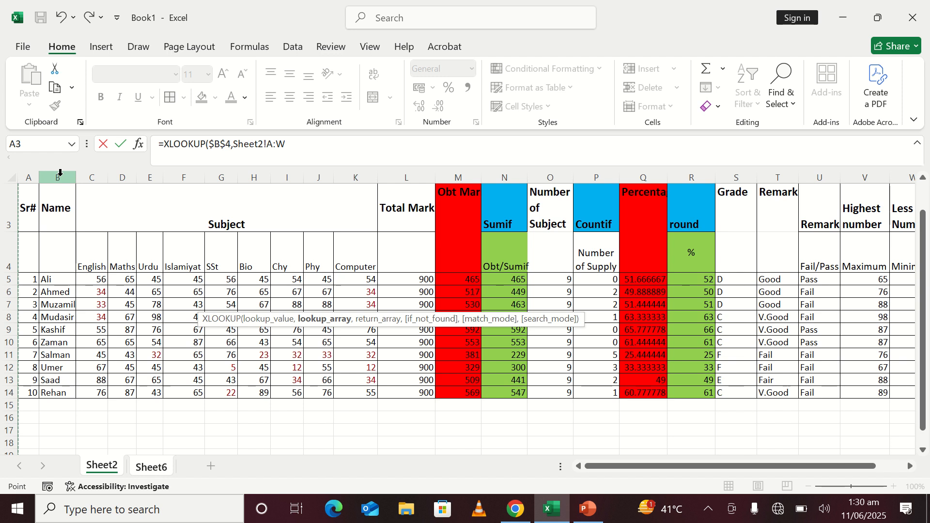
{"action": "left_click", "coordinate": [61, 215]}
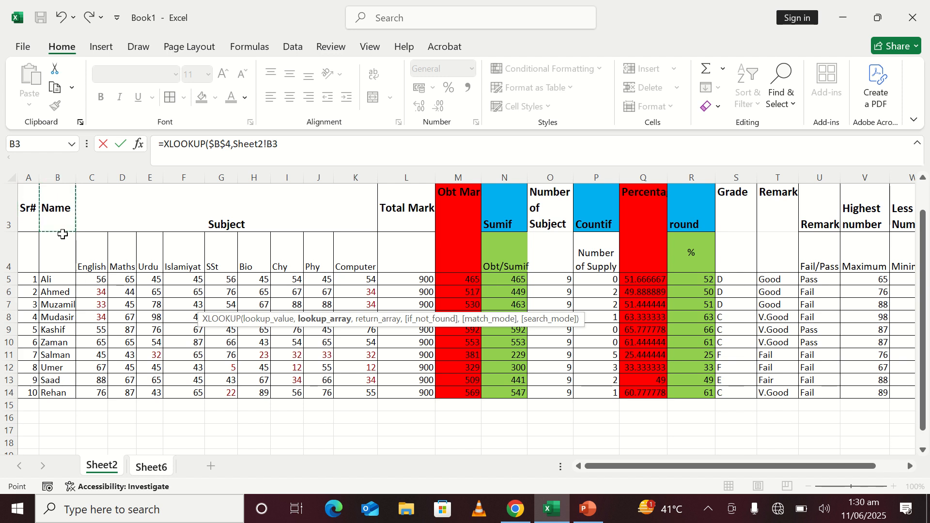
{"action": "left_click_drag", "start_coordinate": [63, 234], "coordinate": [63, 394]}
{"action": "left_click_drag", "start_coordinate": [64, 280], "coordinate": [59, 393]}
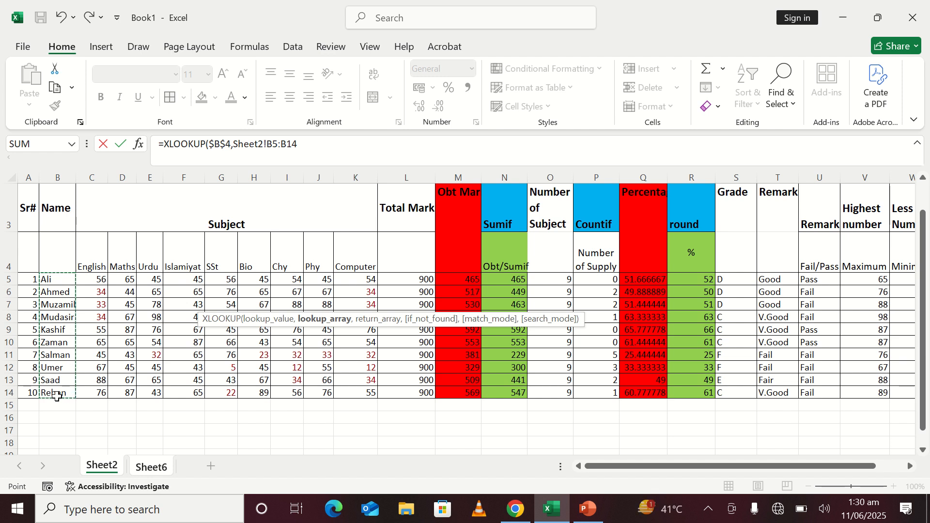
{"action": "key", "text": "F4"}
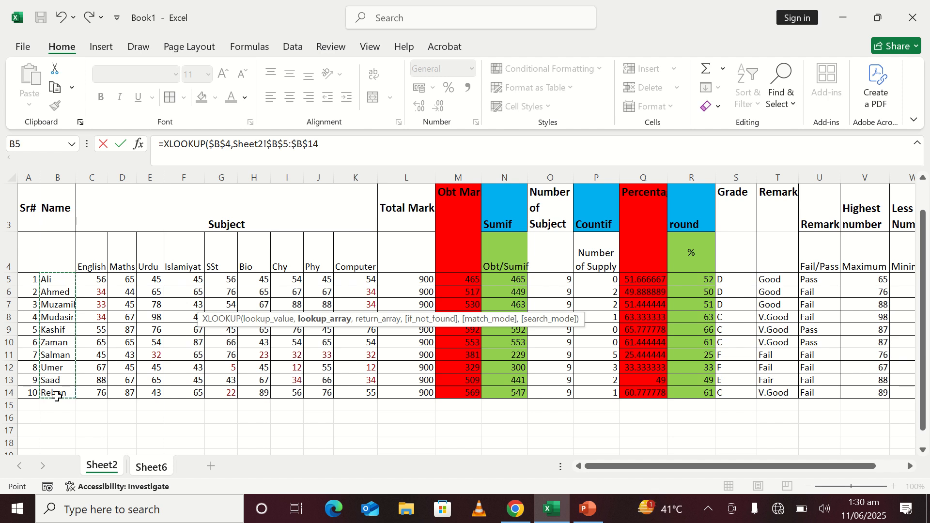
{"action": "type", "text": ","}
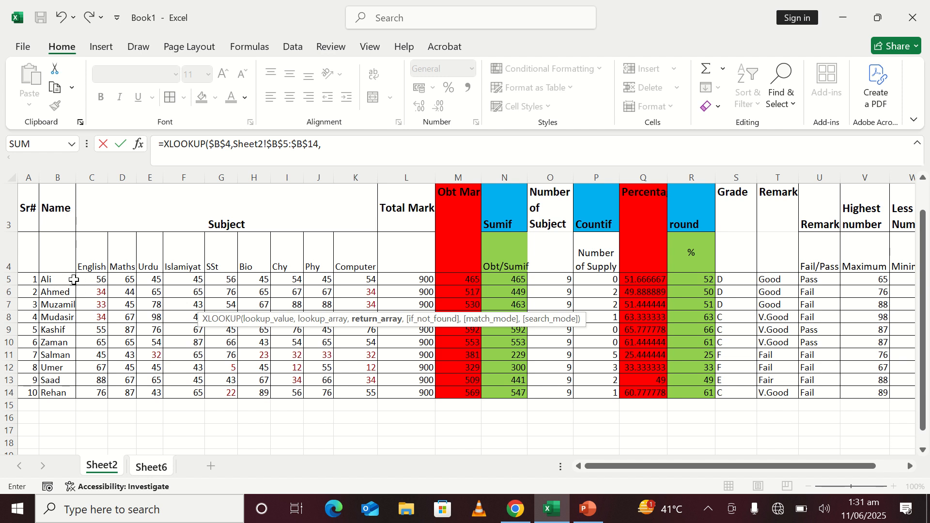
Complete the XLOOKUP in C8 with the Sheet2 subject marks as an absolute return array, Sheet2!$C$5:$K$14
{"action": "left_click_drag", "start_coordinate": [81, 280], "coordinate": [354, 395]}
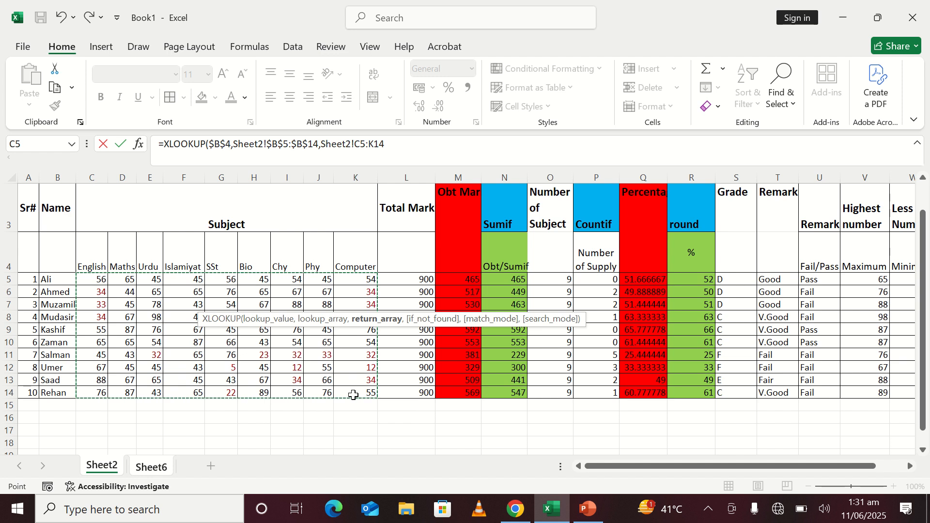
{"action": "key", "text": "F4"}
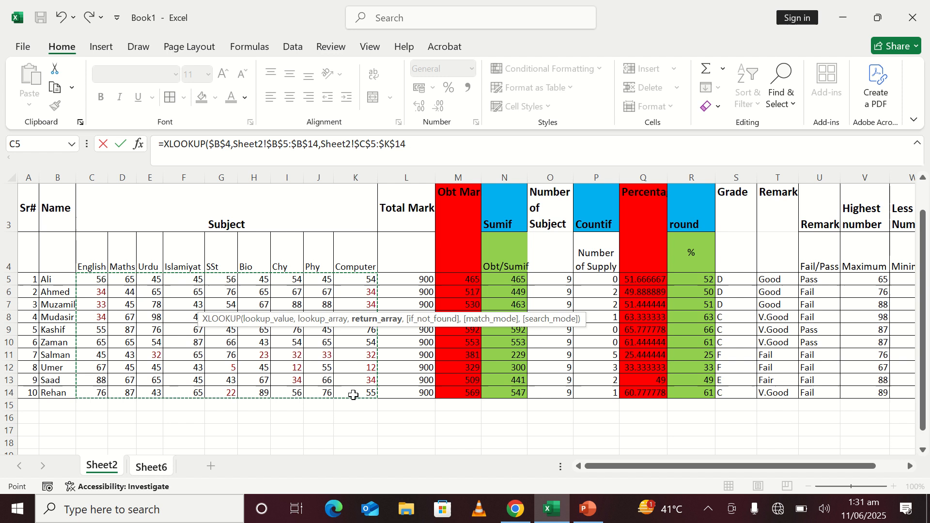
{"action": "type", "text": ")"}
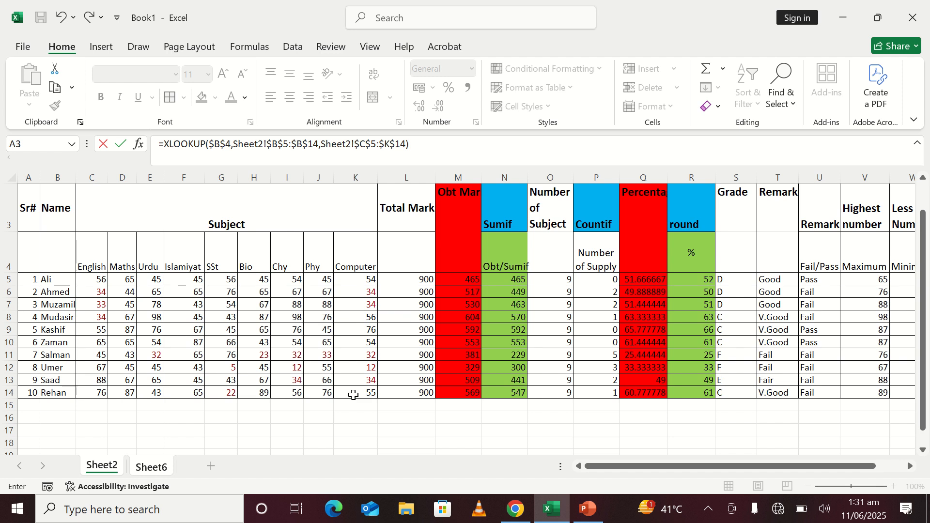
{"action": "key", "text": "Return"}
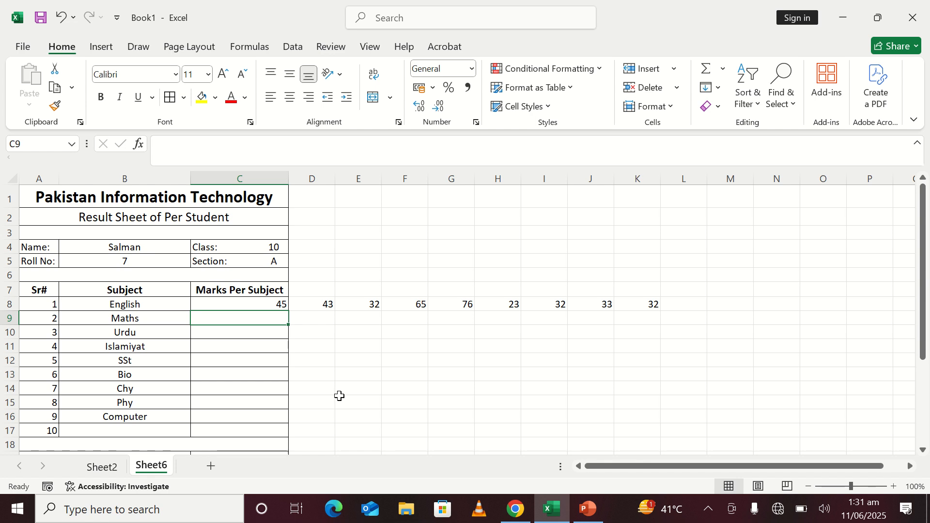
{"action": "left_click", "coordinate": [339, 397]}
Wrap the XLOOKUP formula in C8 in TRANSPOSE to list the marks down the Marks Per Subject column
{"action": "left_click", "coordinate": [239, 304]}
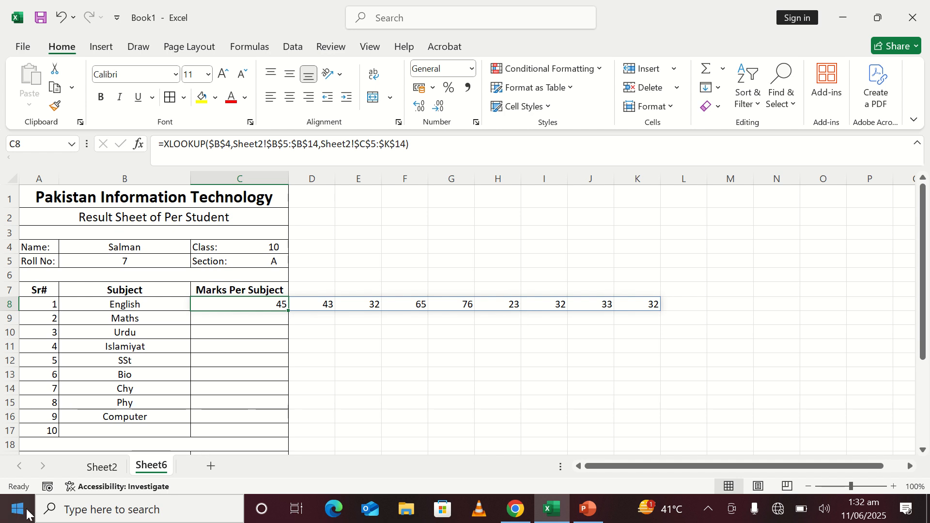
{"action": "left_click", "coordinate": [100, 466]}
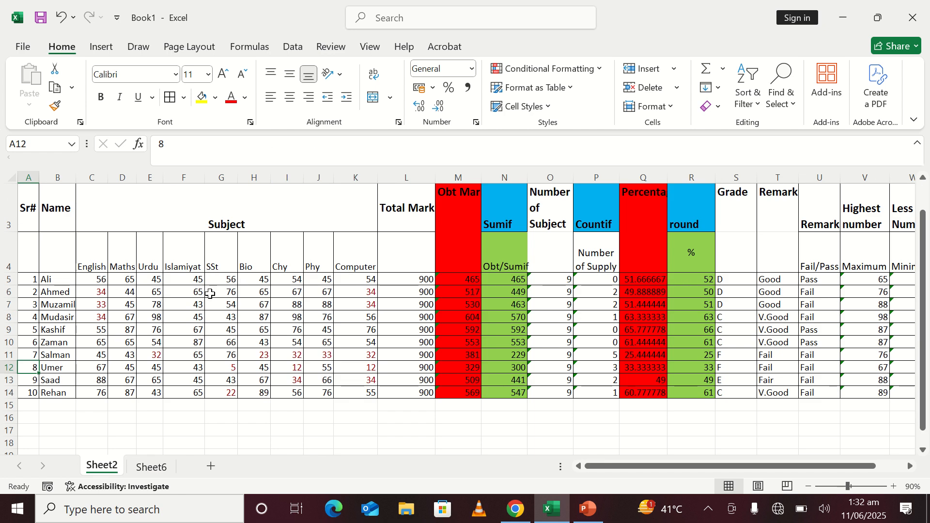
{"action": "left_click", "coordinate": [150, 467]}
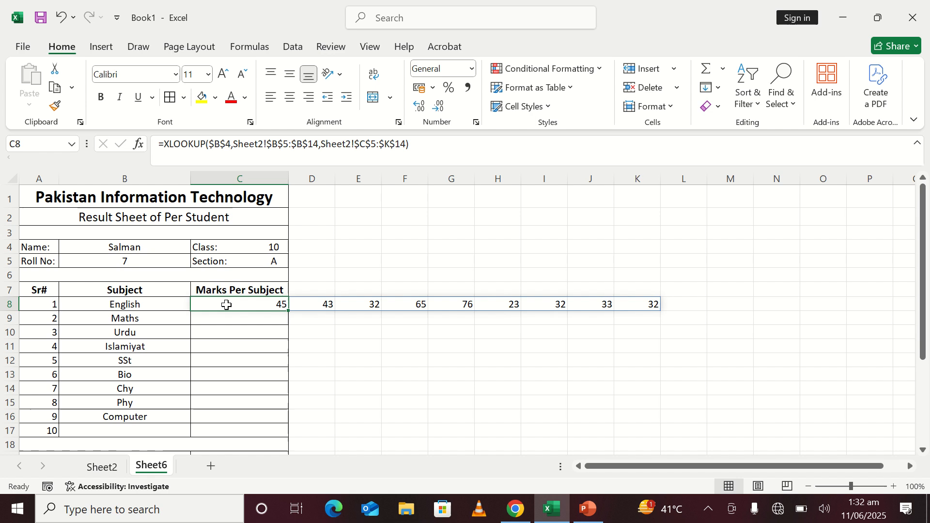
{"action": "double_click", "coordinate": [226, 304]}
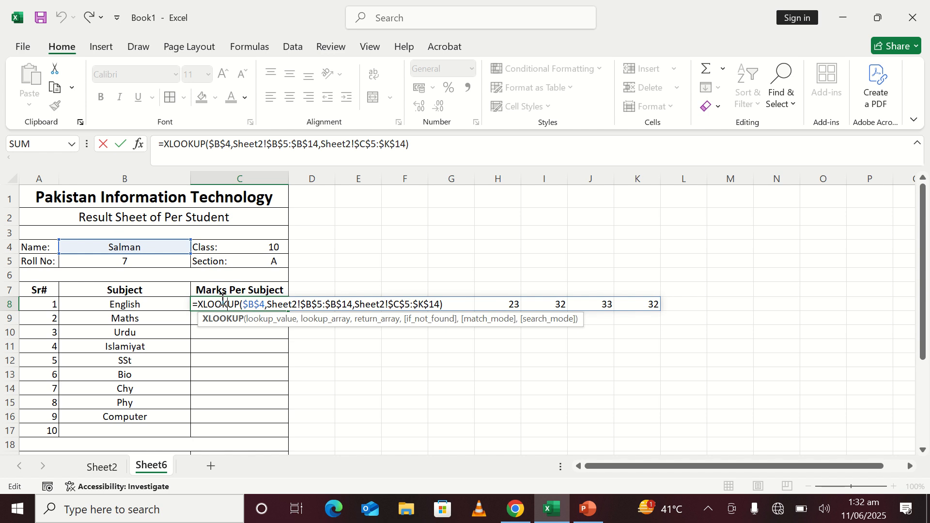
{"action": "left_click", "coordinate": [199, 304]}
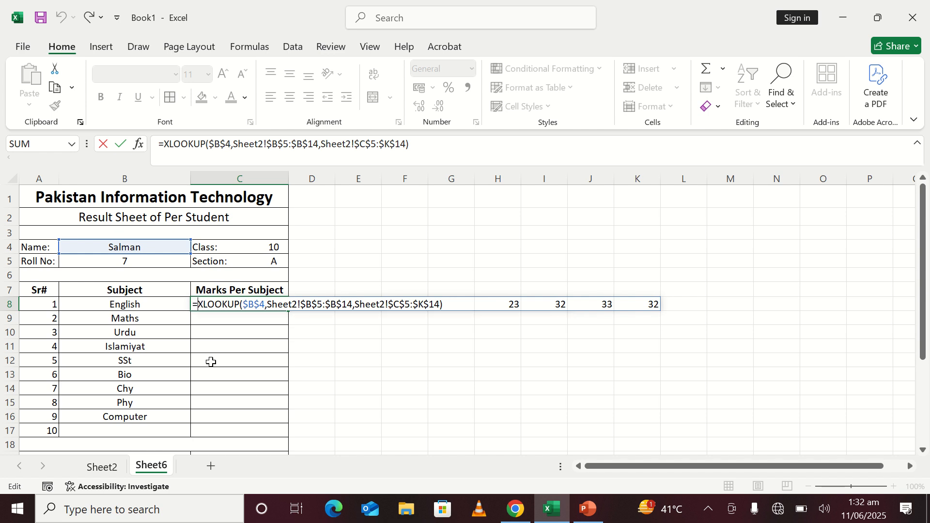
{"action": "type", "text": "tran"}
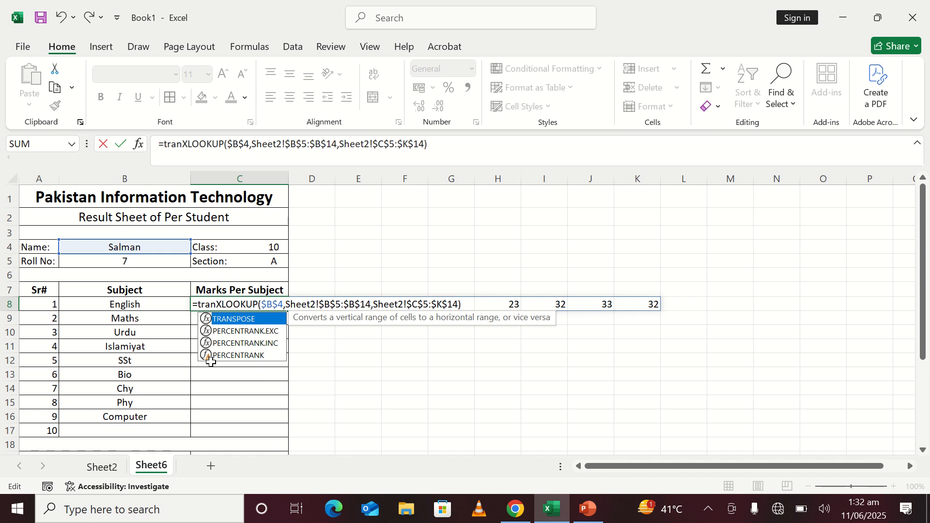
{"action": "key", "text": "Tab"}
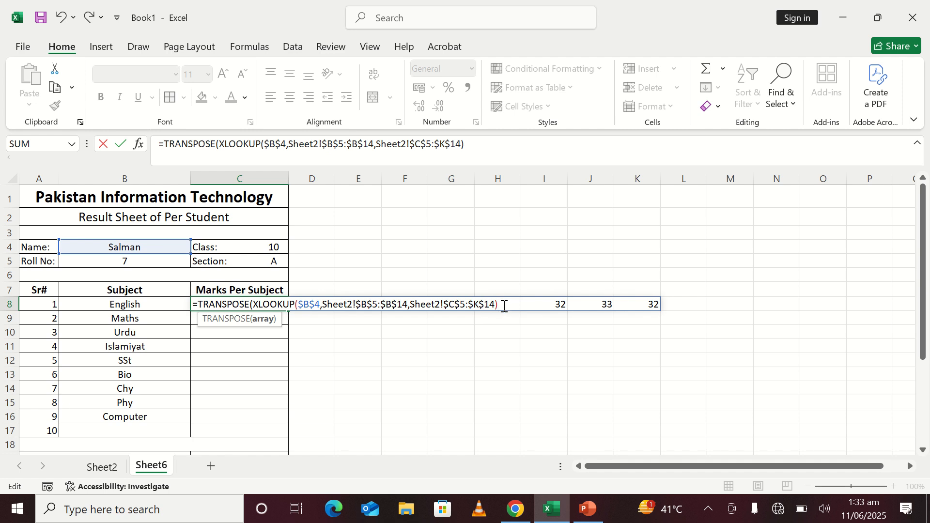
{"action": "type", "text": ")"}
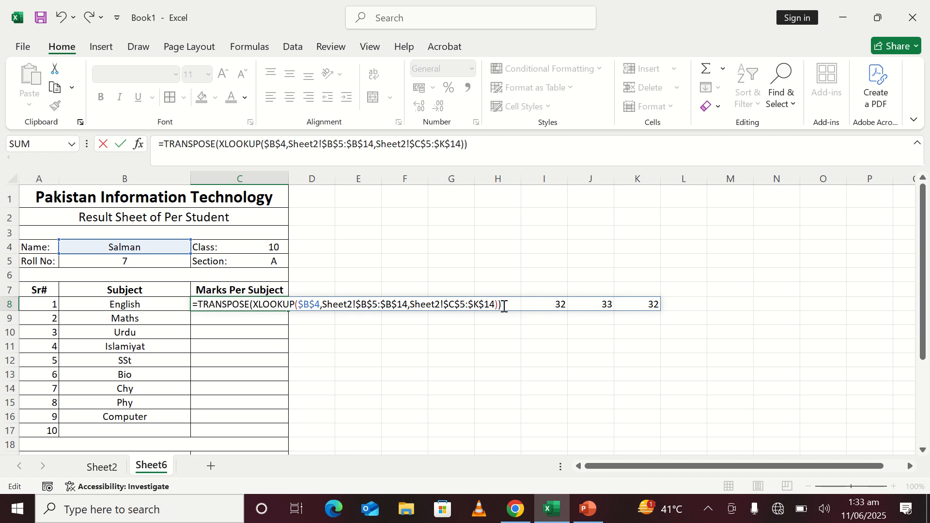
{"action": "key", "text": "Return"}
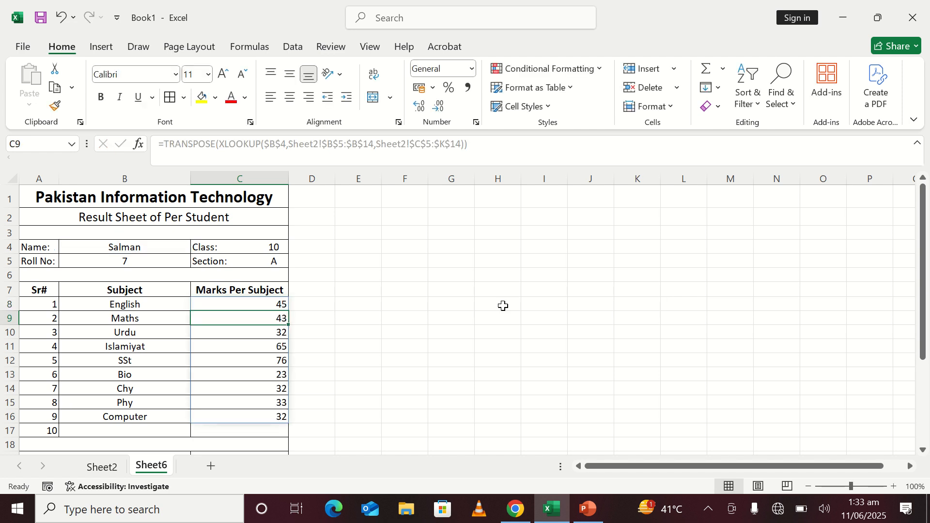
Center the marks in C8:C16 horizontally and compare them with the row for roll number 7 on Sheet2
{"action": "left_click_drag", "start_coordinate": [262, 301], "coordinate": [272, 414]}
{"action": "left_click", "coordinate": [290, 97]}
{"action": "left_click", "coordinate": [361, 319]}
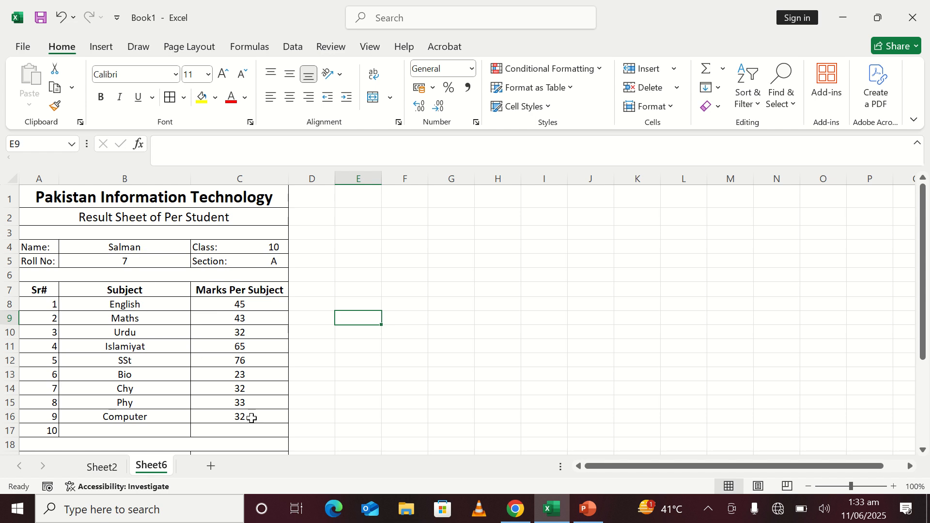
{"action": "left_click", "coordinate": [114, 468]}
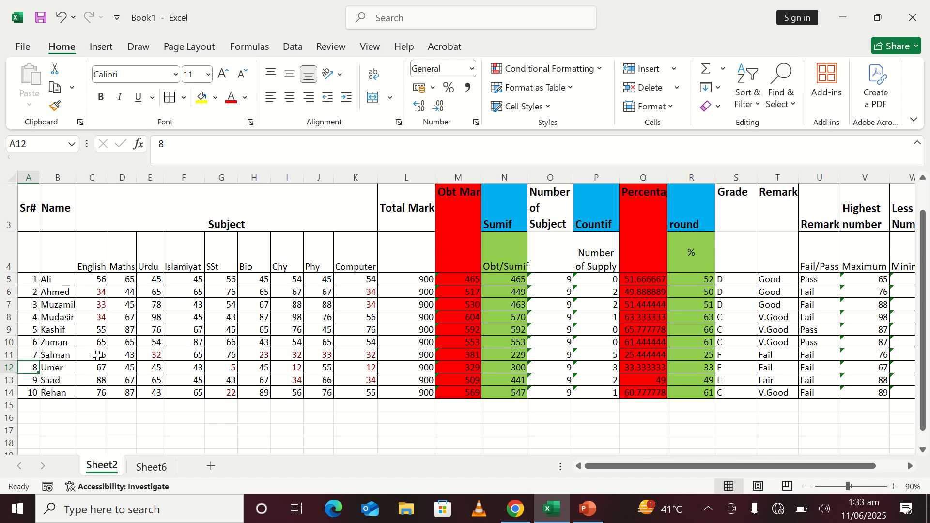
{"action": "left_click", "coordinate": [376, 356]}
{"action": "left_click", "coordinate": [154, 467]}
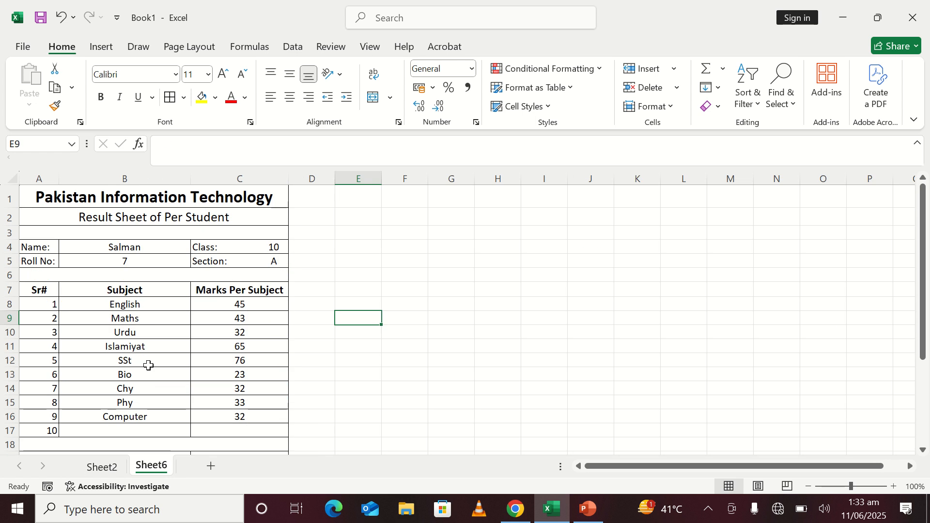
Test the name and marks lookups by changing the roll number in B5 to 5 and finally to 9
{"action": "left_click", "coordinate": [131, 261]}
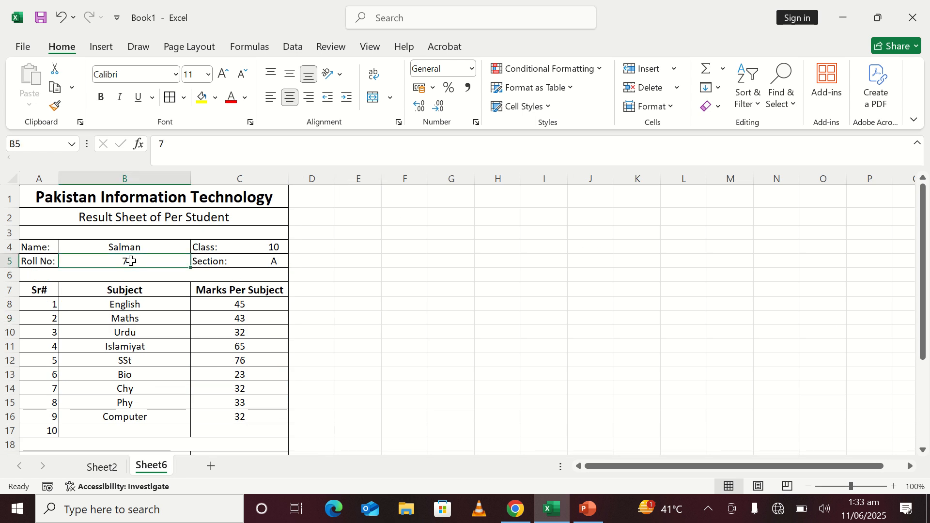
{"action": "type", "text": "5"}
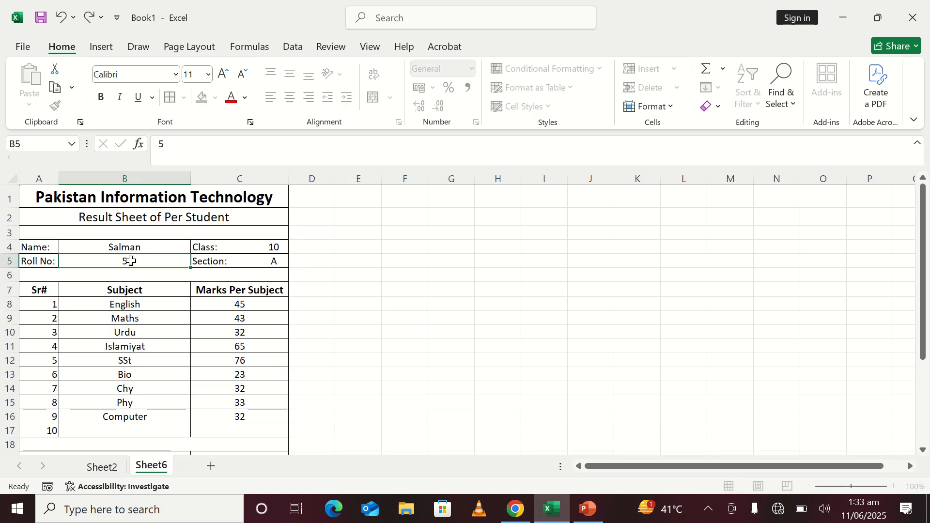
{"action": "key", "text": "Return"}
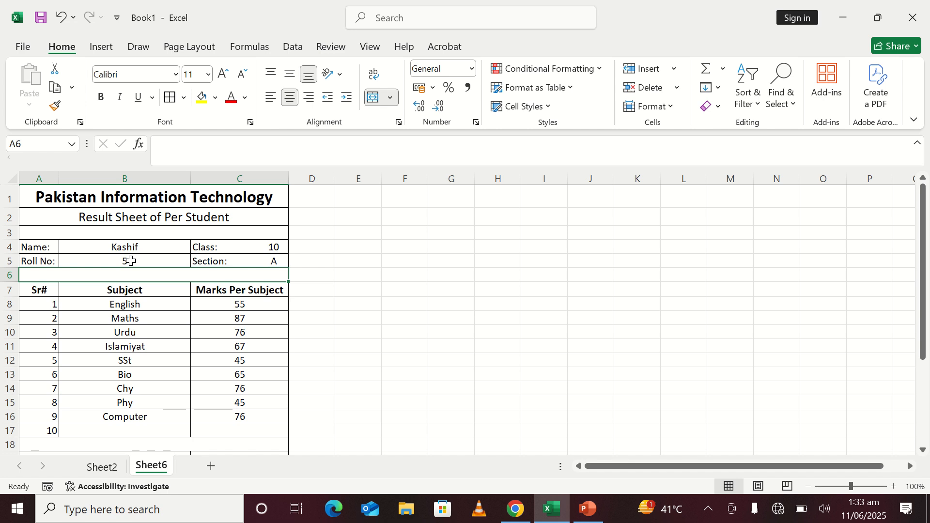
{"action": "left_click", "coordinate": [128, 261]}
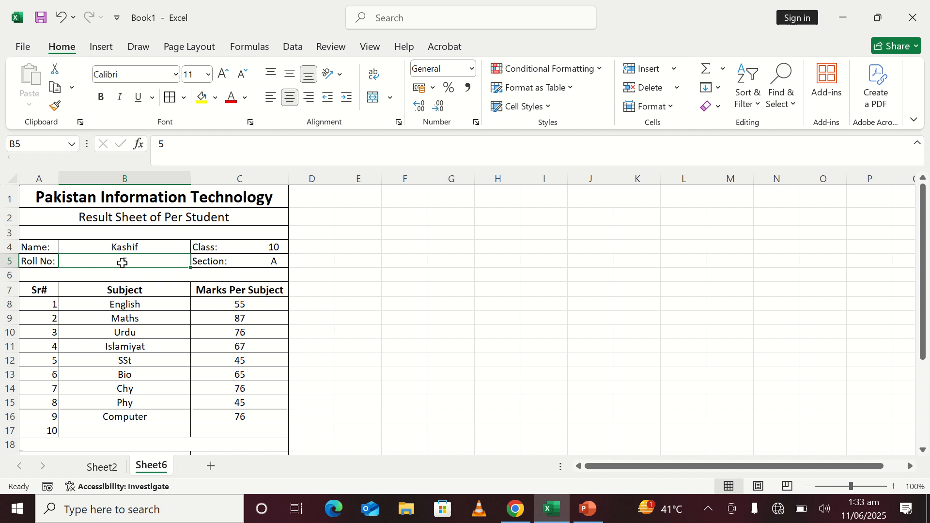
{"action": "type", "text": "9"}
{"action": "key", "text": "Return"}
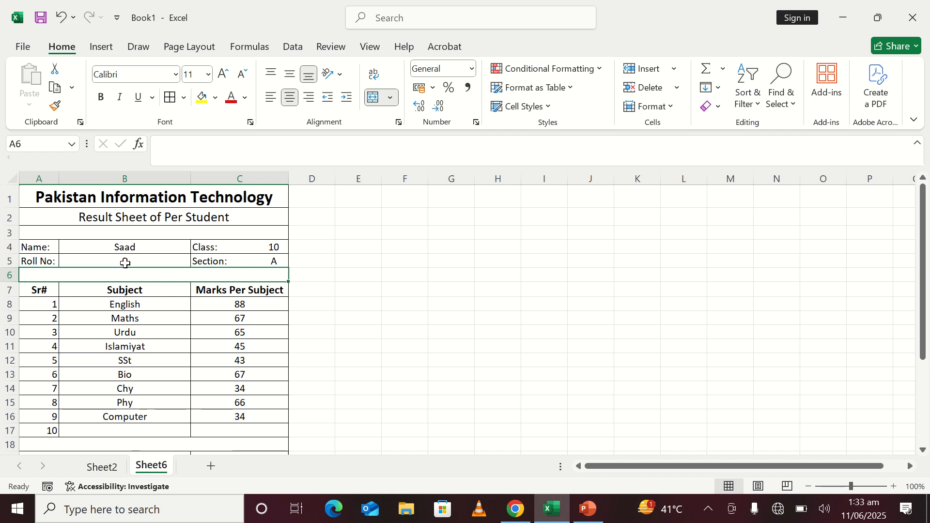
Start a formula in the Obtain Marks cell C19 of the result summary
{"action": "scroll", "coordinate": [145, 268], "scroll_direction": "down", "scroll_amount": 1}
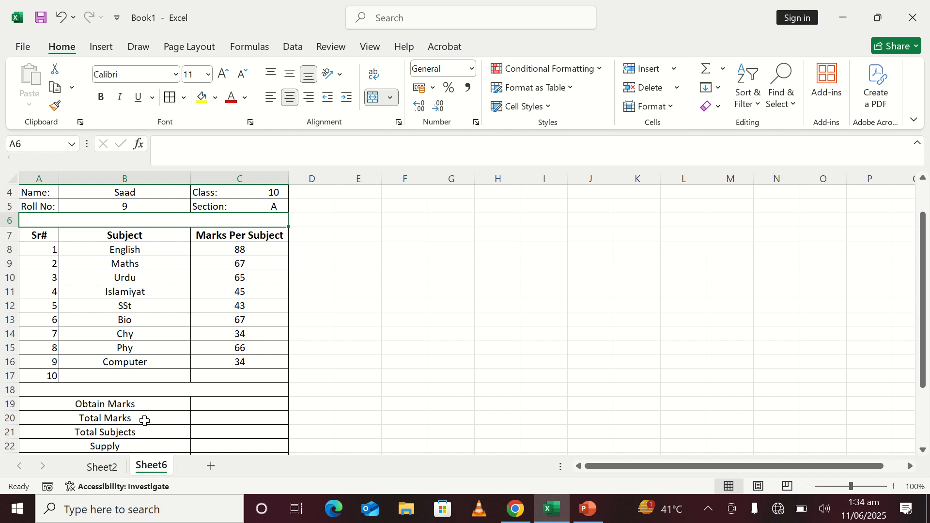
{"action": "scroll", "coordinate": [145, 420], "scroll_direction": "down", "scroll_amount": 2}
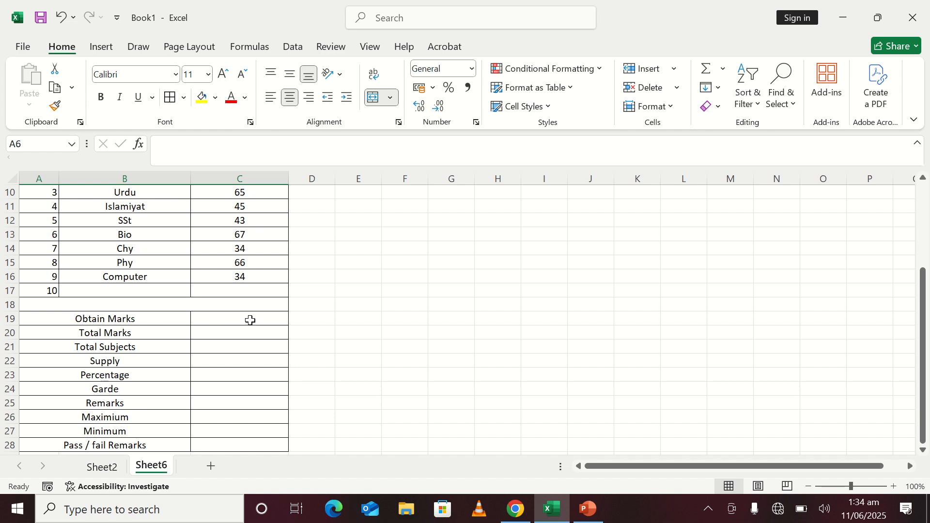
{"action": "left_click", "coordinate": [250, 319]}
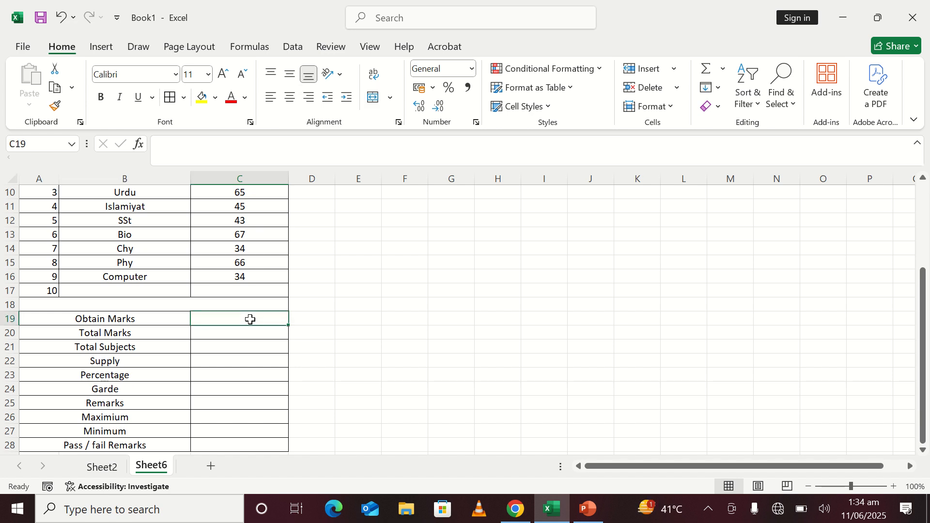
{"action": "type", "text": "="}
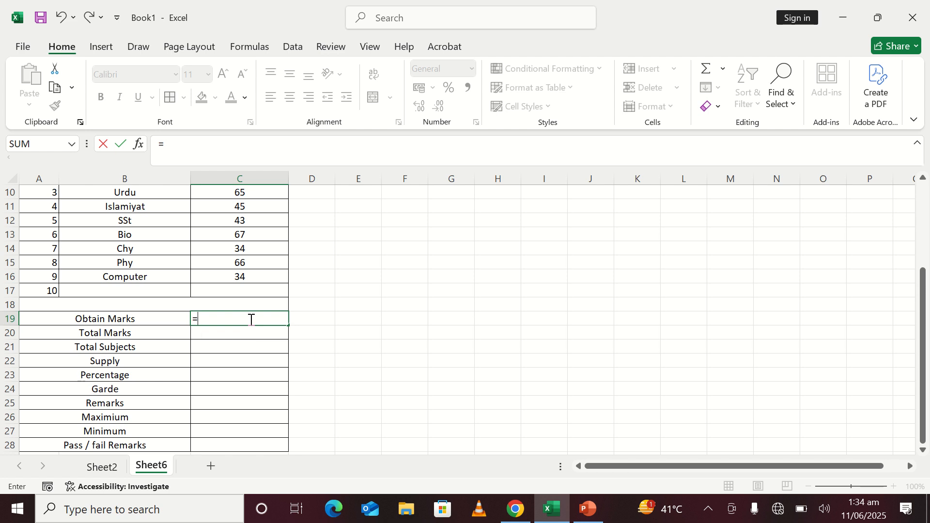
Build a SUMIF formula in the Obtain Marks cell C19 with C8:C17 as its range
{"action": "type", "text": "sumif"}
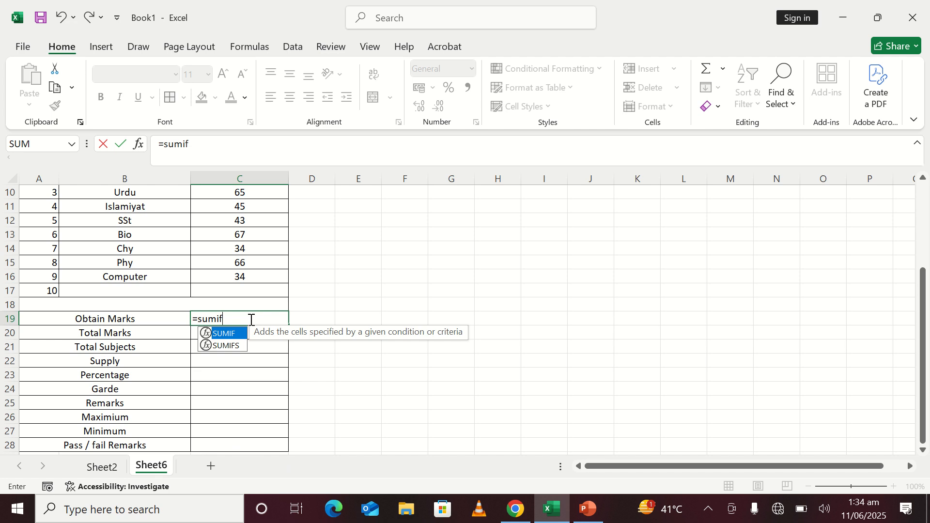
{"action": "type", "text": "("}
{"action": "scroll", "coordinate": [252, 301], "scroll_direction": "up", "scroll_amount": 1}
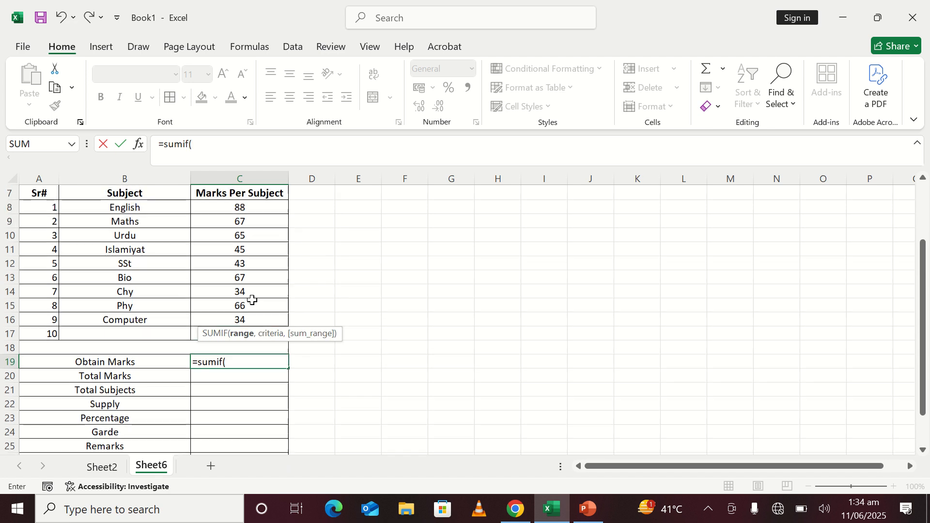
{"action": "left_click", "coordinate": [263, 210]}
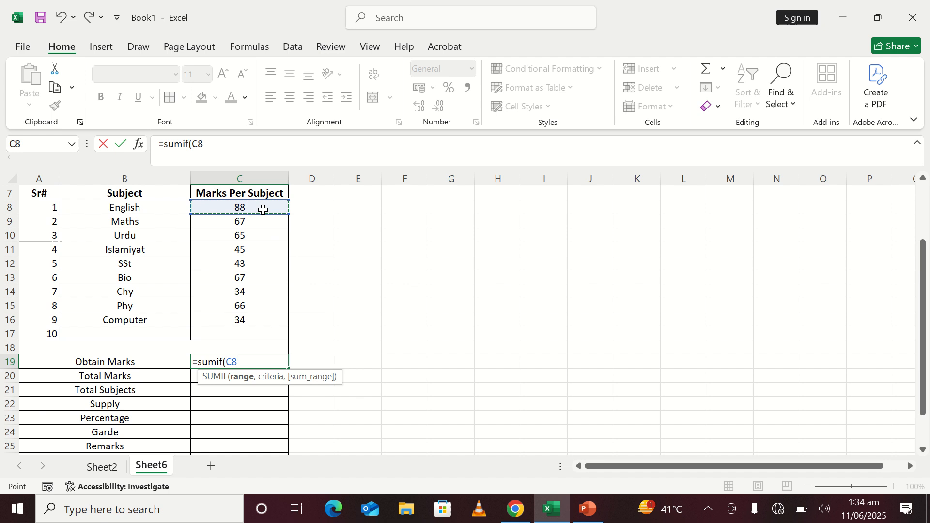
{"action": "key", "text": "F8"}
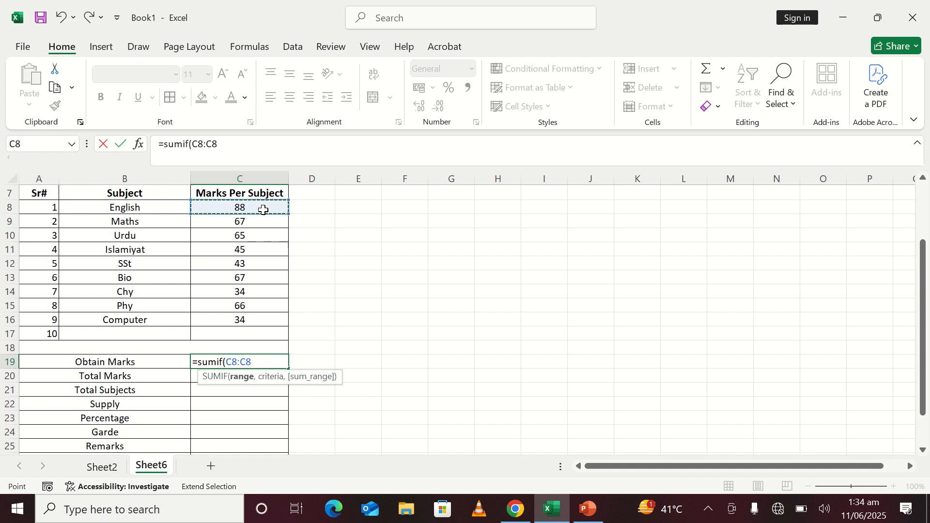
{"action": "left_click", "coordinate": [272, 318]}
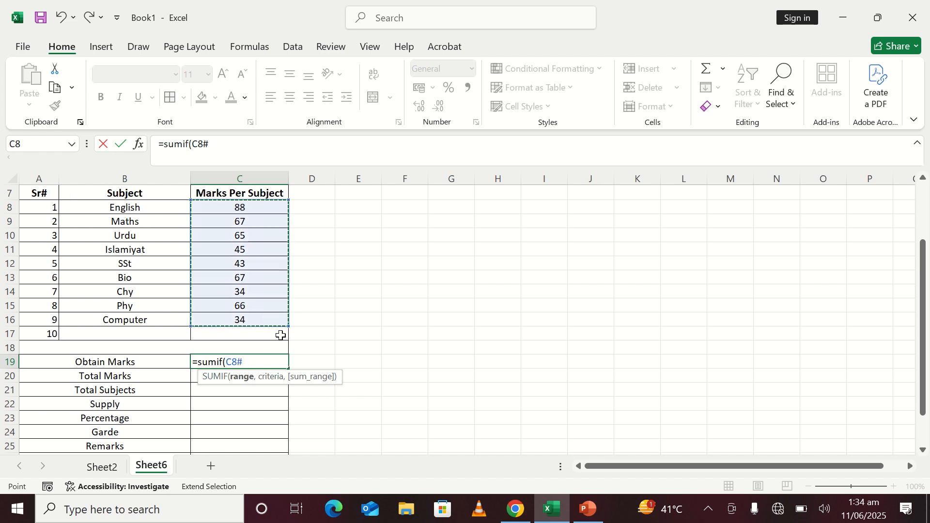
{"action": "key", "text": "BackSpace"}
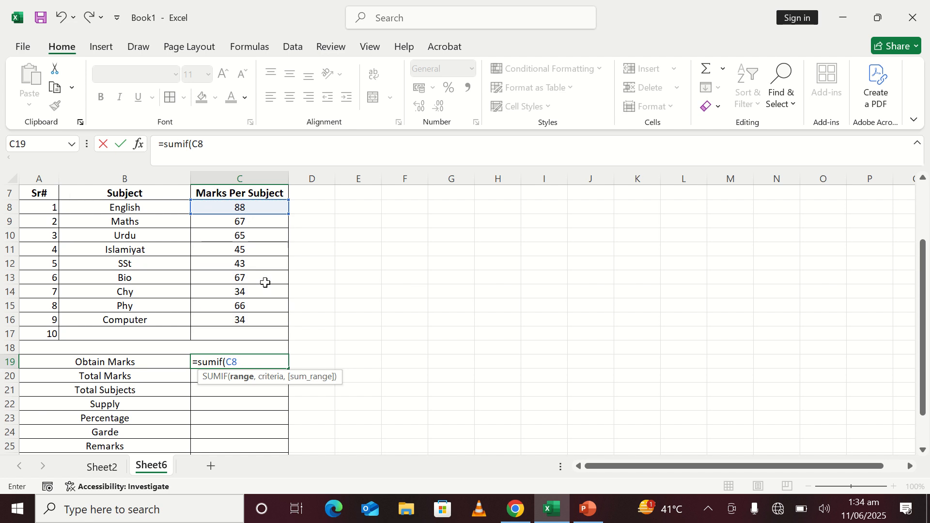
{"action": "type", "text": ":"}
{"action": "left_click", "coordinate": [249, 321]}
{"action": "left_click", "coordinate": [261, 338]}
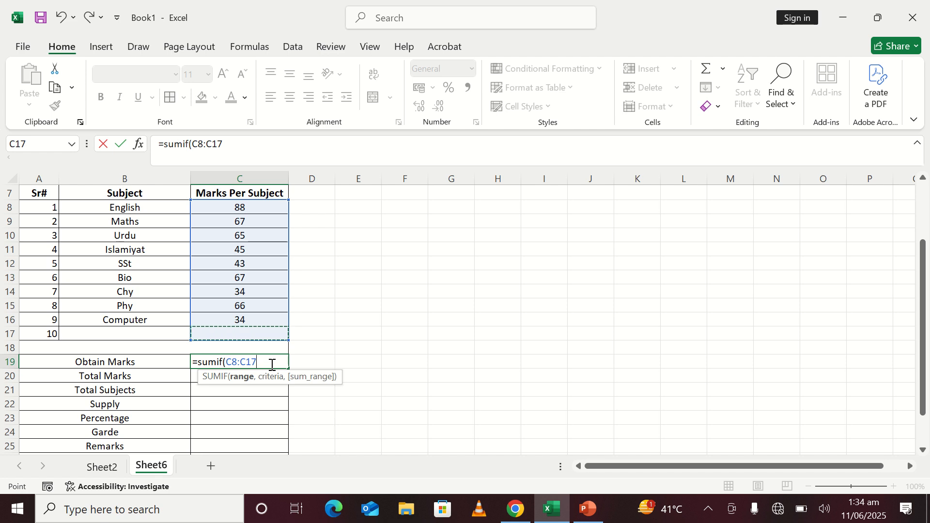
Complete the Obtain Marks SUMIF formula with the criteria ">=40" and centre the result in its cell
{"action": "type", "text": ",\""}
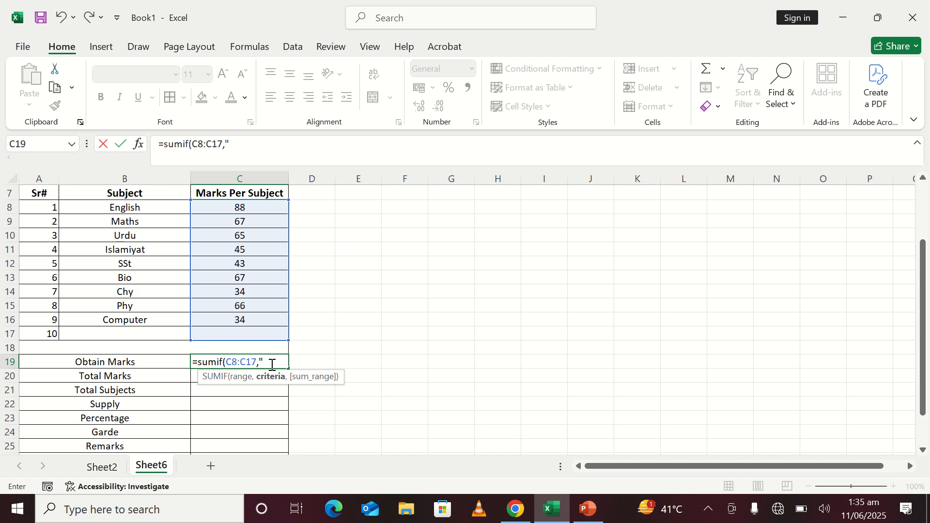
{"action": "type", "text": ">="}
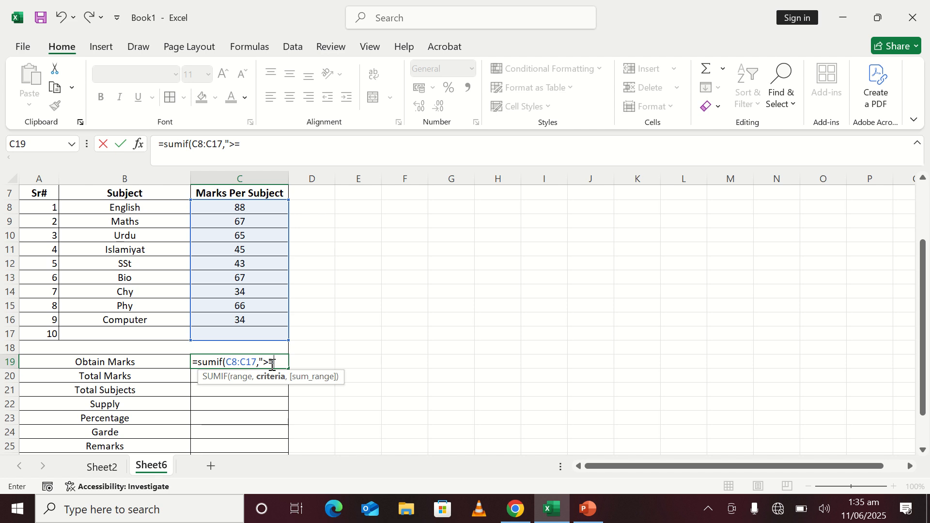
{"action": "type", "text": "40"}
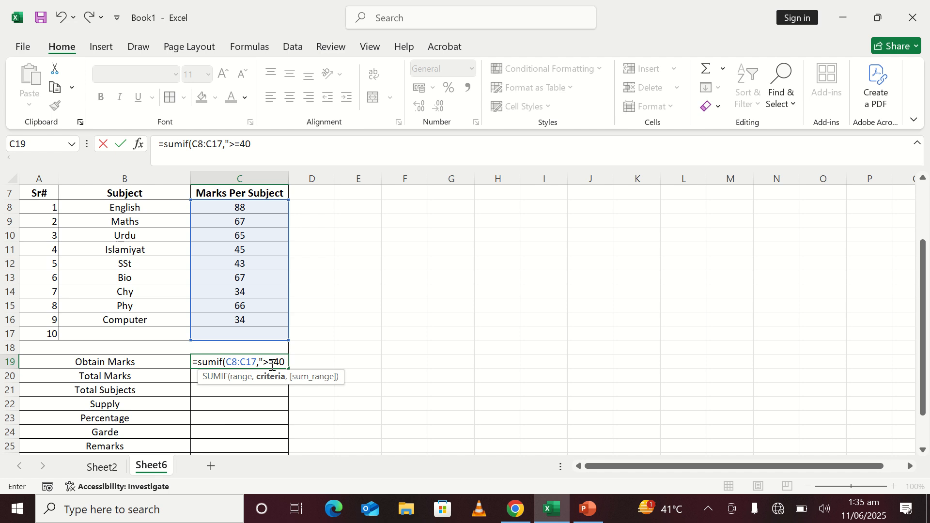
{"action": "type", "text": "\""}
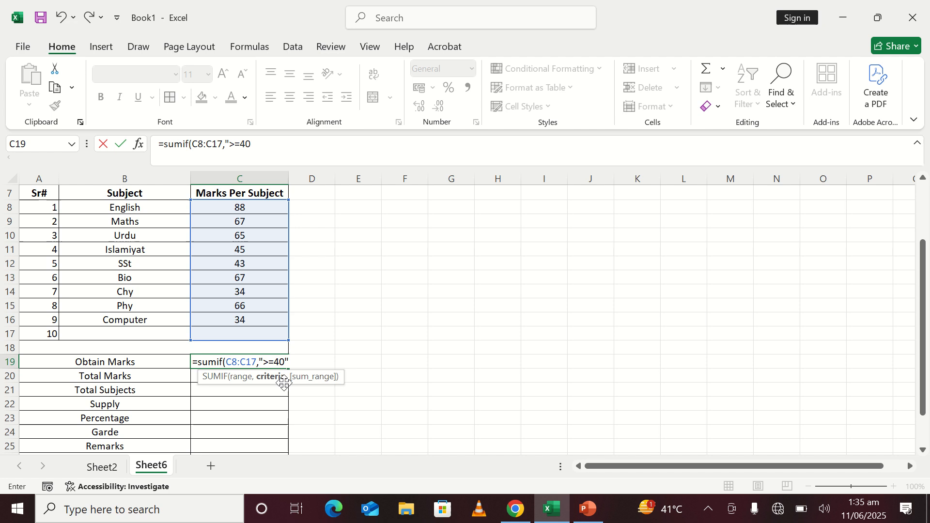
{"action": "type", "text": ")"}
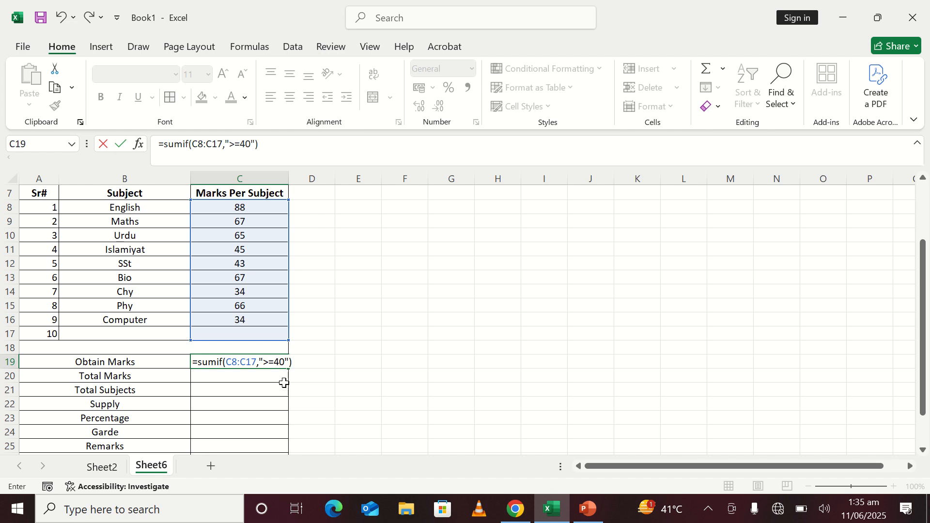
{"action": "key", "text": "Return"}
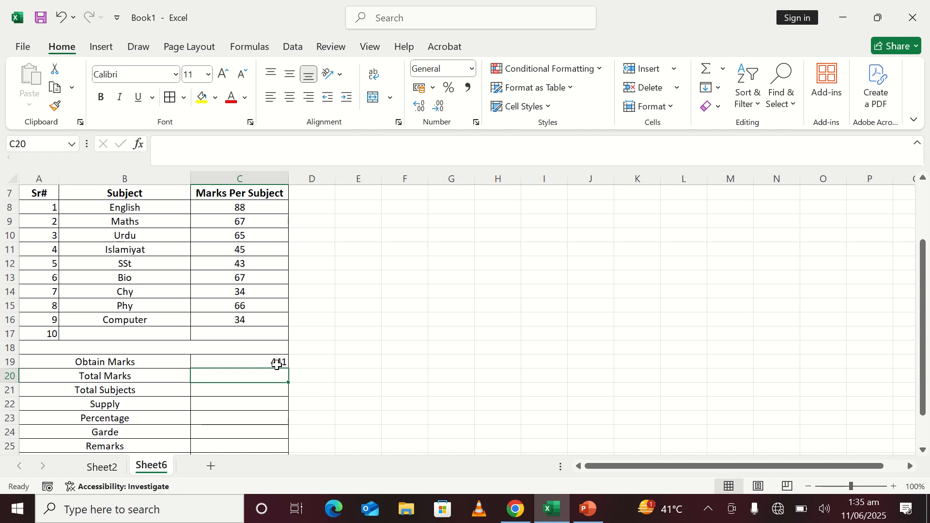
{"action": "left_click", "coordinate": [277, 363]}
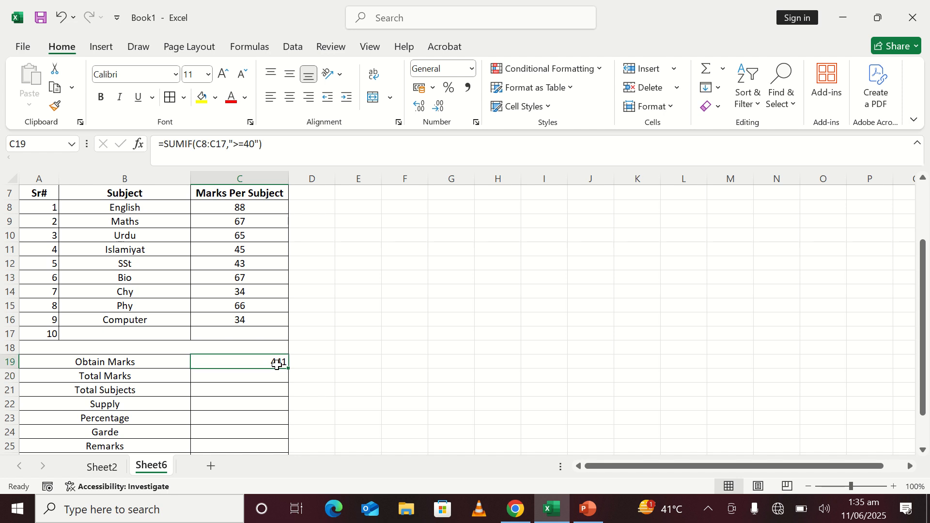
{"action": "left_click", "coordinate": [289, 97]}
Enter 900 as the Total Marks in C20 and centre it horizontally
{"action": "left_click", "coordinate": [270, 381]}
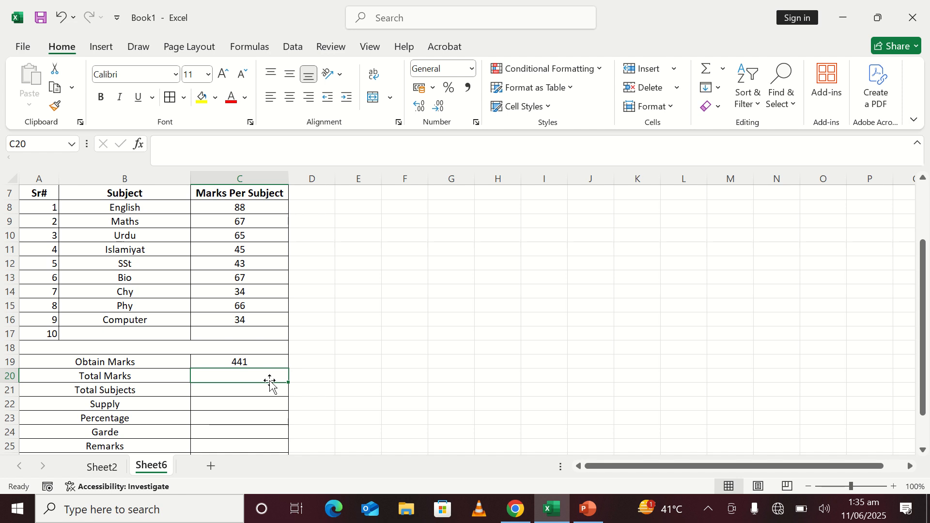
{"action": "type", "text": "900"}
{"action": "key", "text": "Return"}
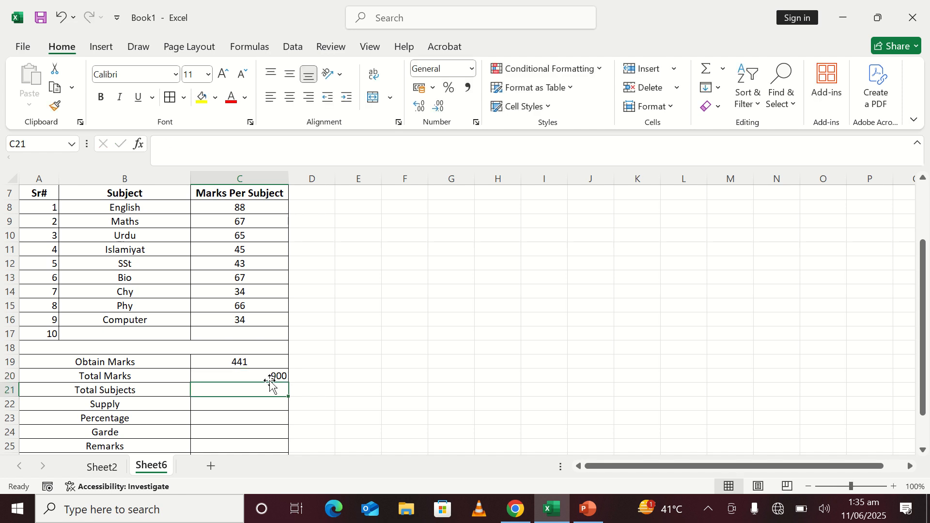
{"action": "left_click", "coordinate": [270, 377]}
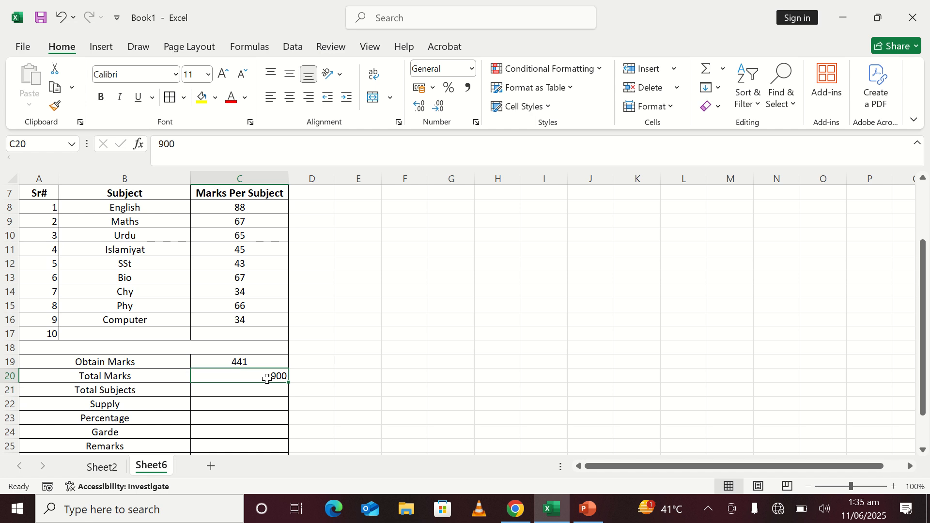
{"action": "left_click", "coordinate": [292, 102]}
Calculate Total Subjects in C21 with =COUNT(C8:C17) and centre the result
{"action": "left_click", "coordinate": [251, 391]}
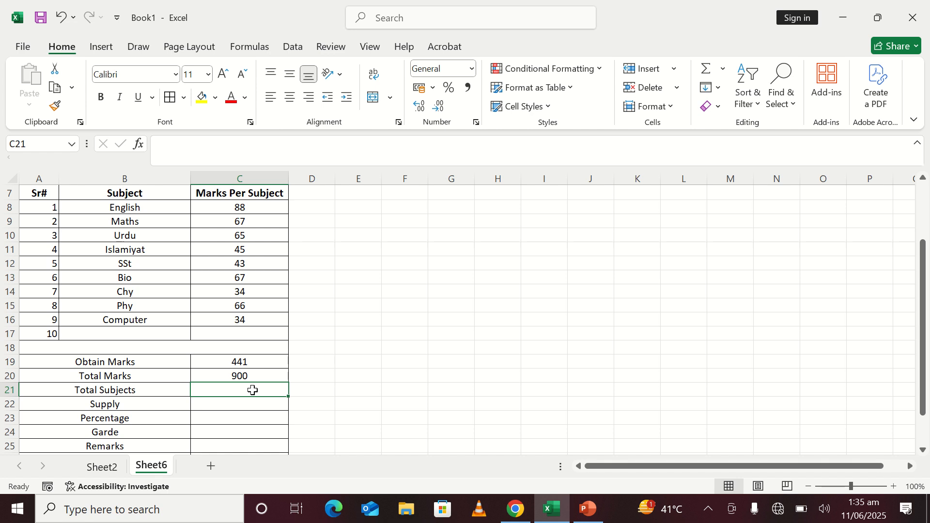
{"action": "type", "text": "="}
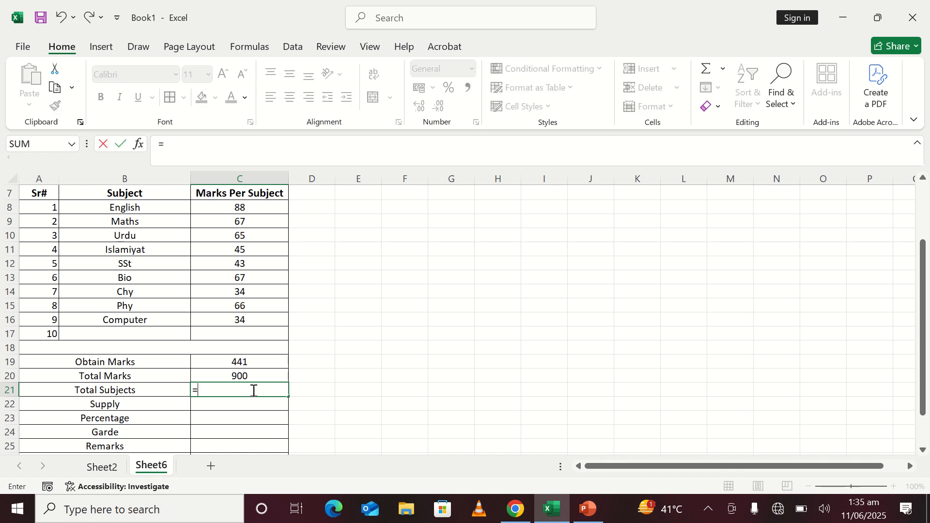
{"action": "type", "text": "coun"}
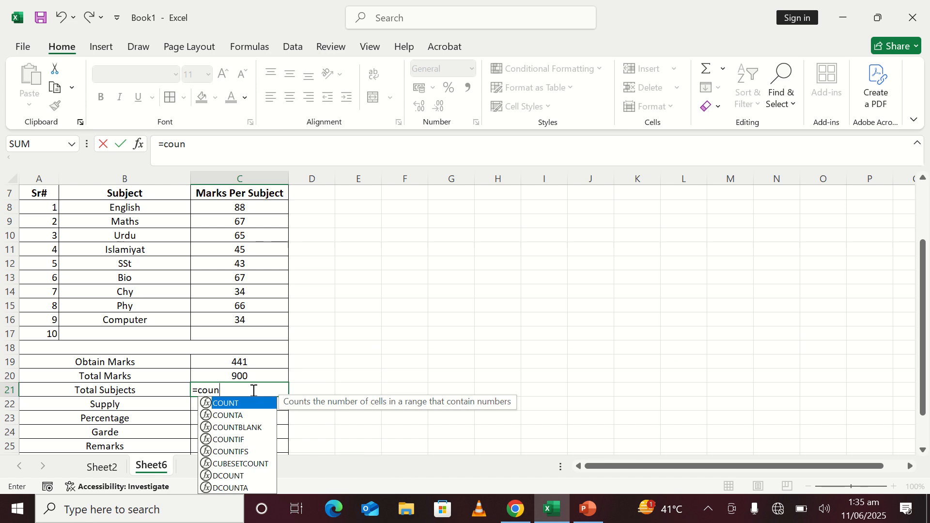
{"action": "type", "text": "t("}
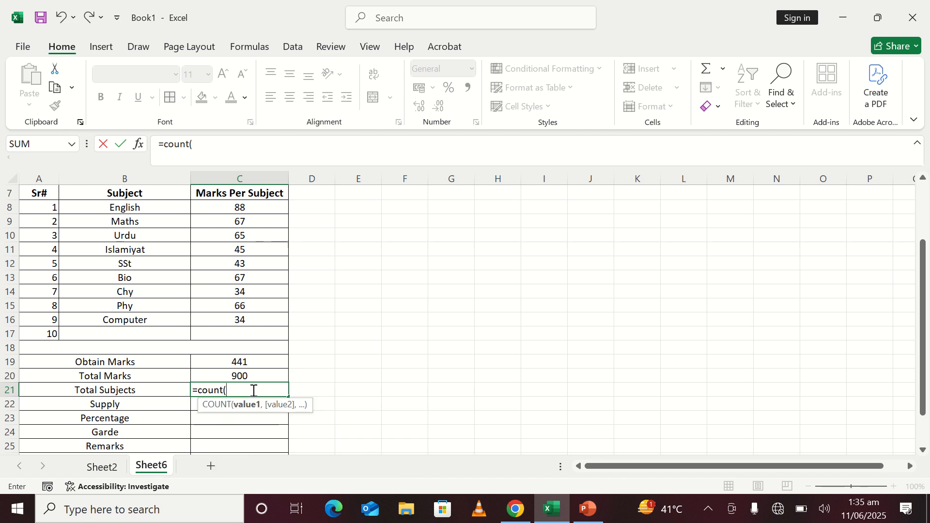
{"action": "left_click", "coordinate": [273, 206]}
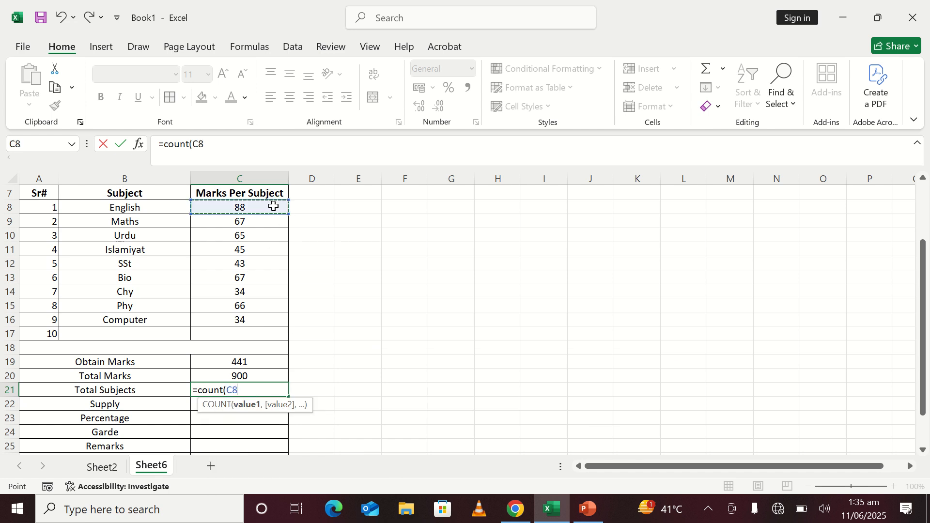
{"action": "key", "text": "F8"}
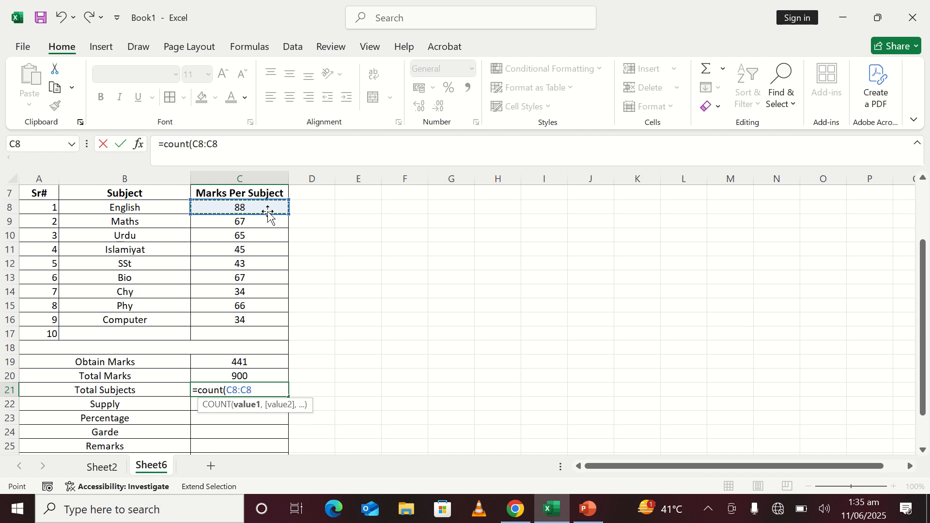
{"action": "left_click", "coordinate": [260, 331]}
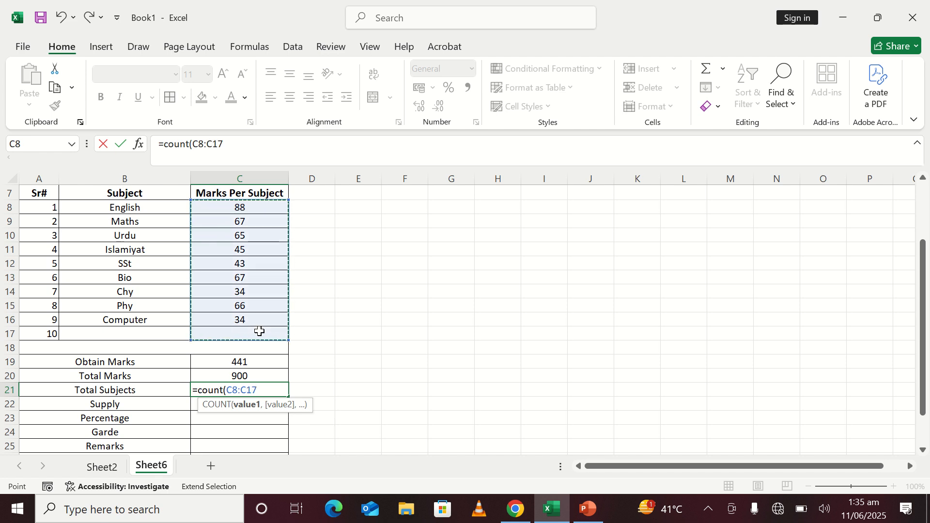
{"action": "type", "text": ")"}
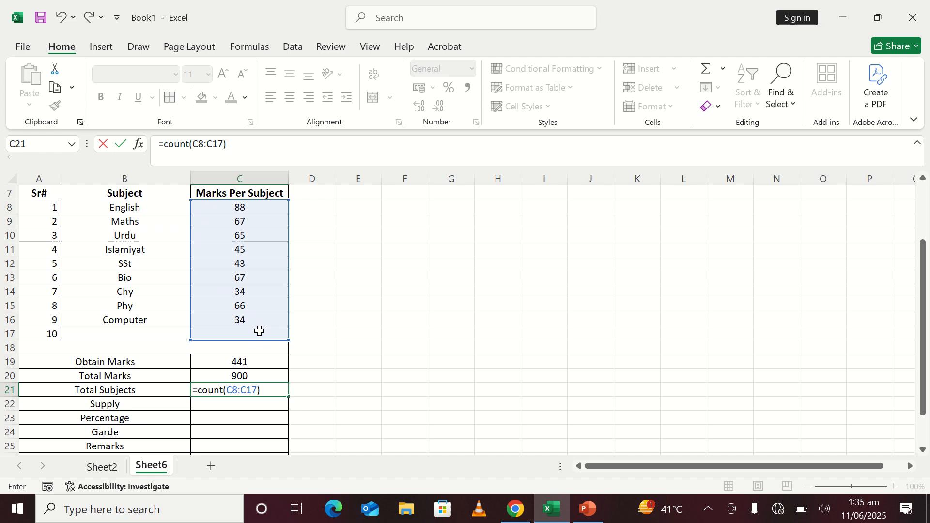
{"action": "key", "text": "Return"}
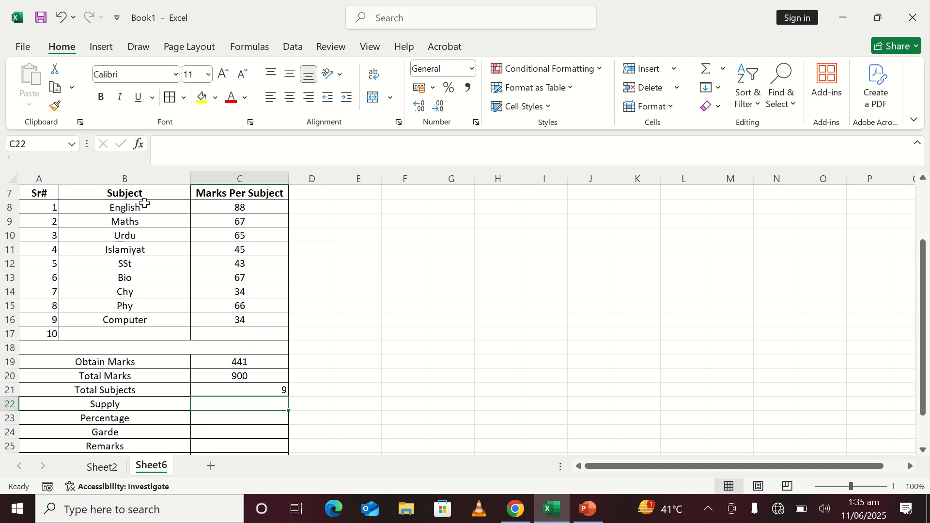
{"action": "left_click", "coordinate": [272, 389]}
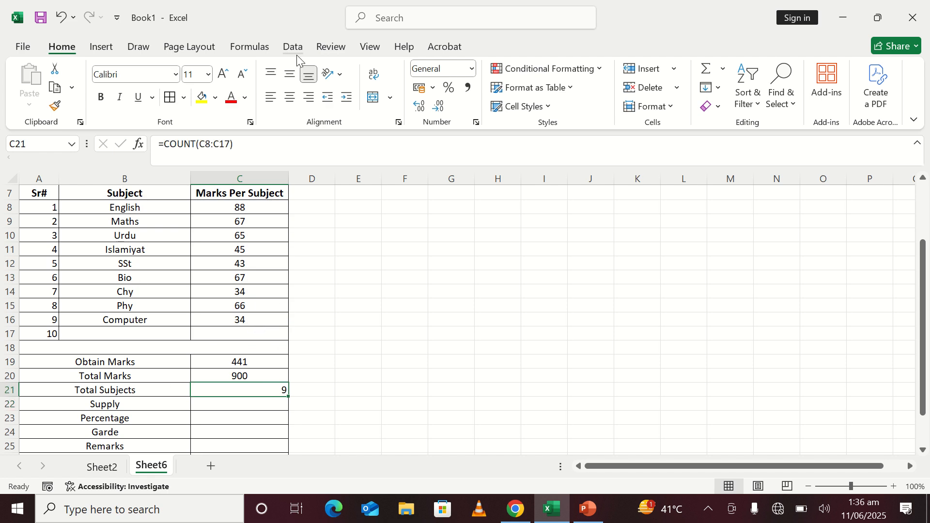
{"action": "left_click", "coordinate": [290, 98]}
Build a COUNTIF formula in the Supply cell C22 with C8:C17 as its range
{"action": "left_click", "coordinate": [237, 407]}
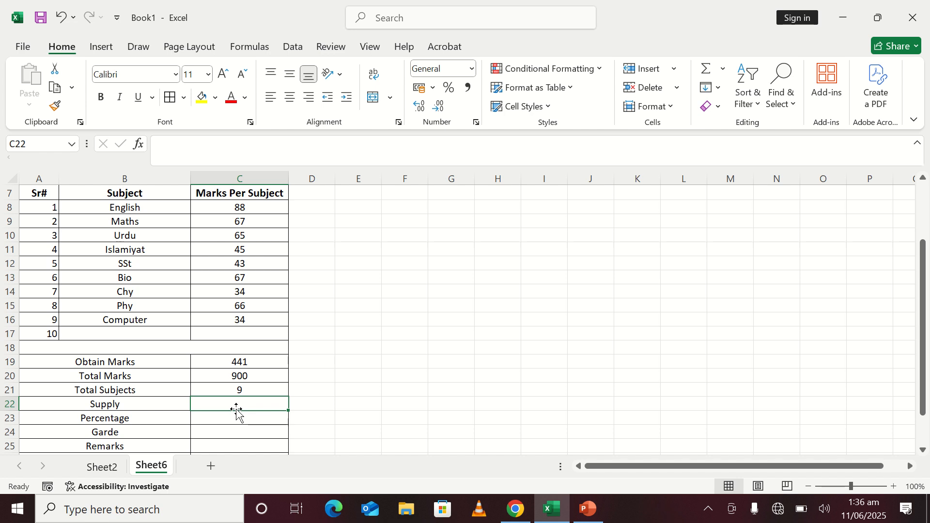
{"action": "type", "text": "="}
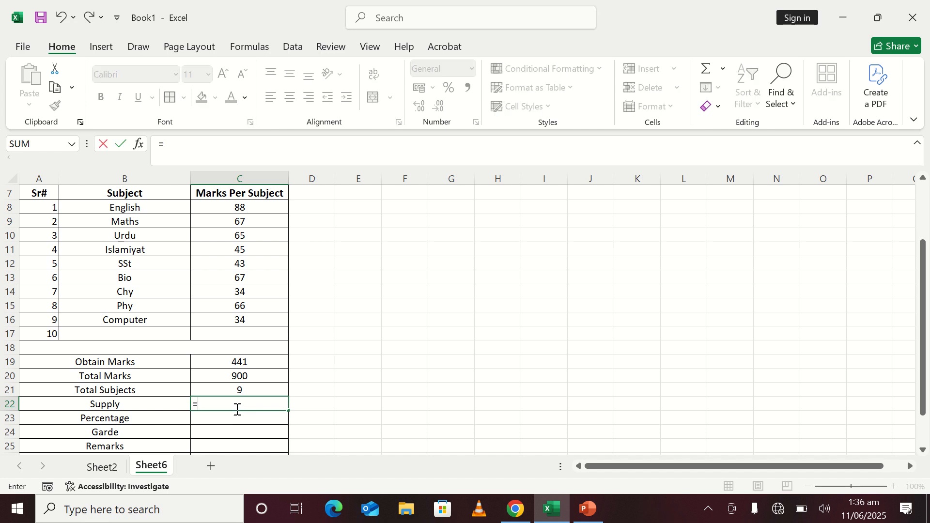
{"action": "type", "text": "coun"}
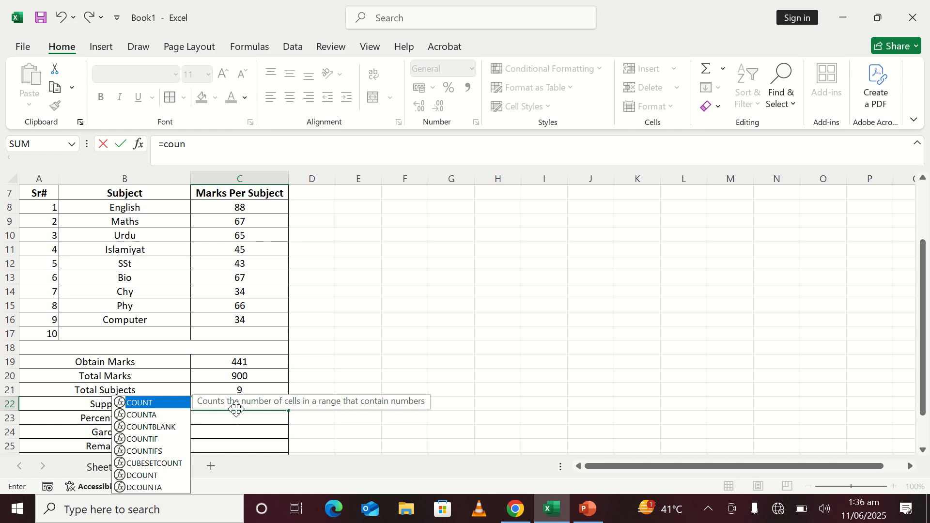
{"action": "type", "text": "tif"}
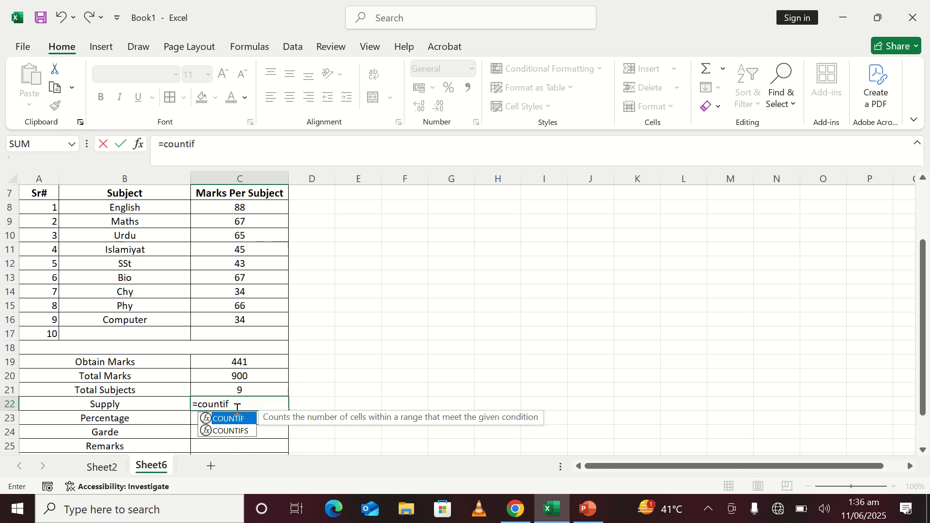
{"action": "type", "text": "("}
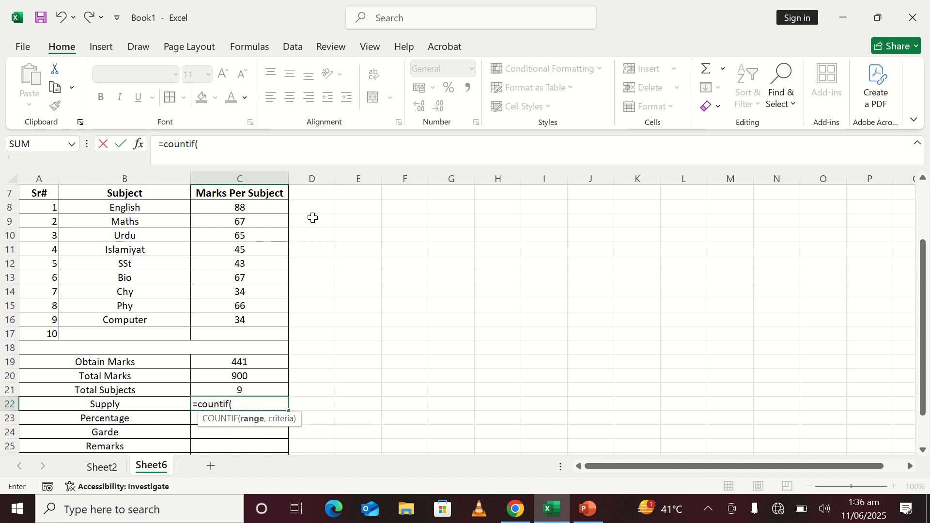
{"action": "left_click", "coordinate": [283, 209]}
{"action": "key", "text": "F8"}
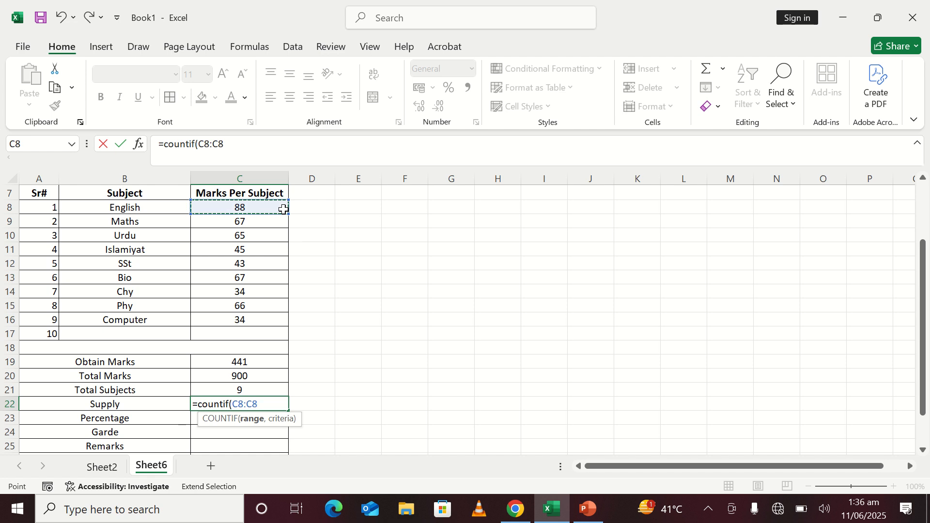
{"action": "left_click", "coordinate": [249, 329]}
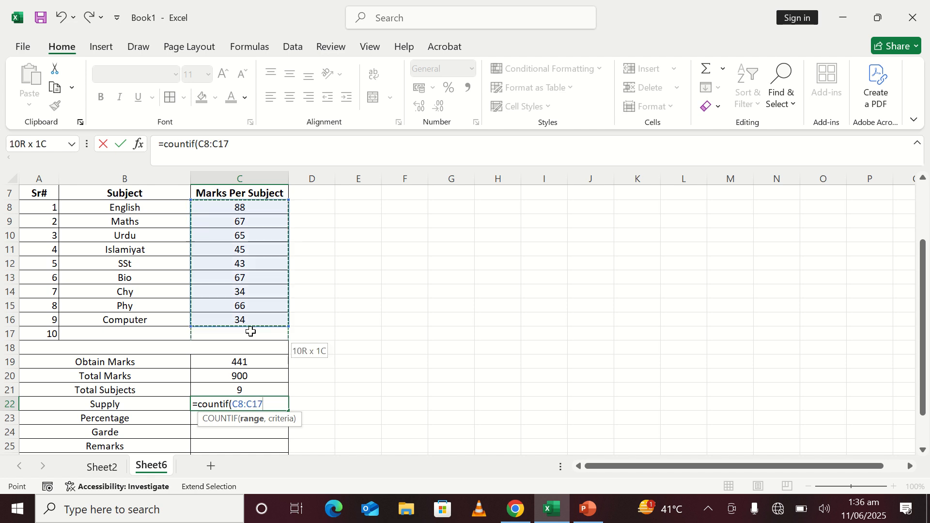
Complete the Supply COUNTIF formula with the criteria "<40" and centre the result in its cell
{"action": "type", "text": ","}
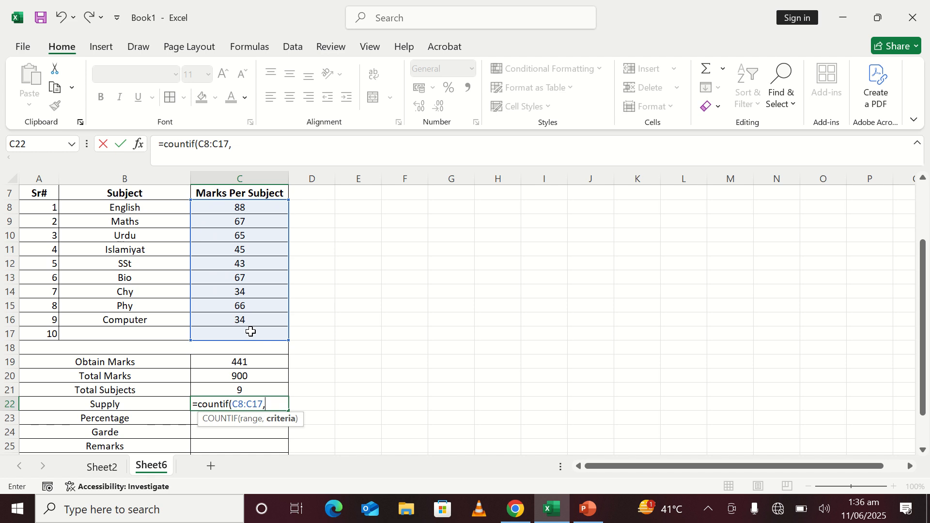
{"action": "type", "text": "\"<40\")"}
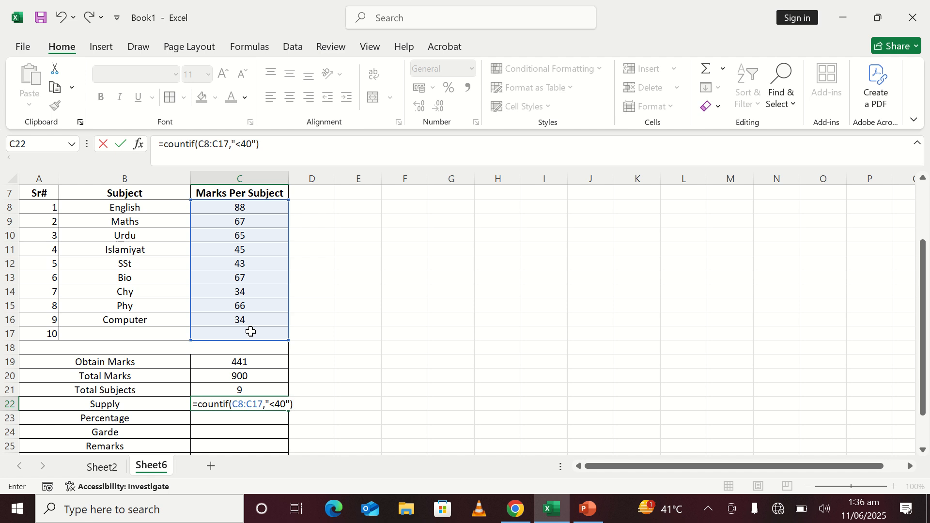
{"action": "key", "text": "Return"}
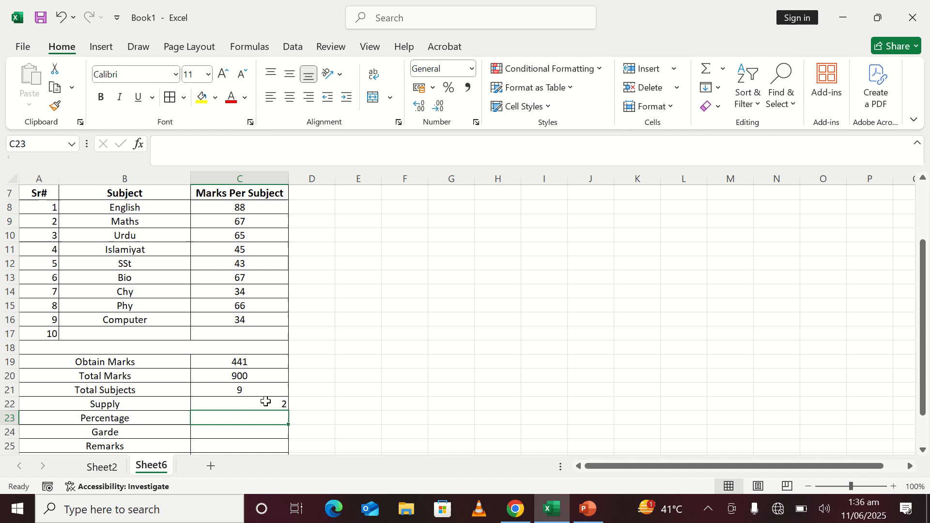
{"action": "left_click", "coordinate": [265, 402]}
{"action": "left_click", "coordinate": [290, 96]}
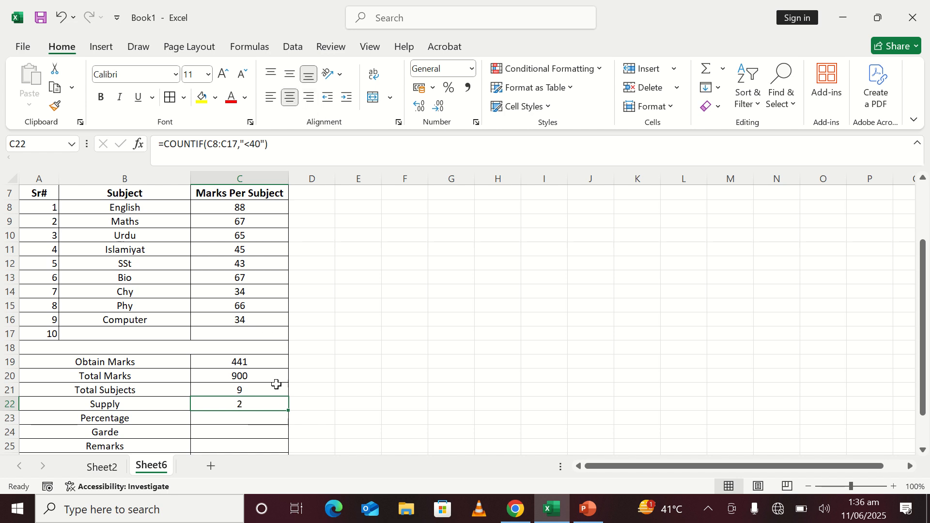
Build a ROUND formula in the Percentage cell C23 that divides the Obtain Marks C19 by the Total Marks C20
{"action": "left_click", "coordinate": [263, 418]}
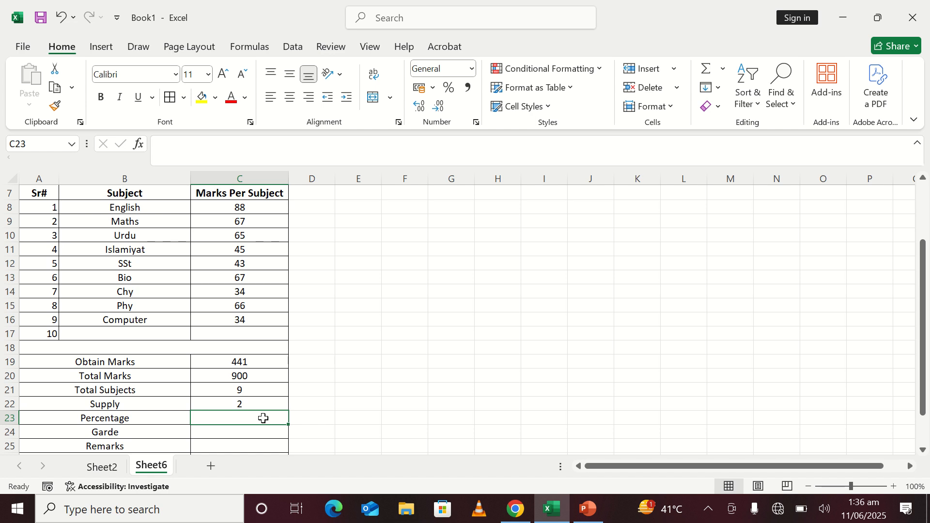
{"action": "type", "text": "="}
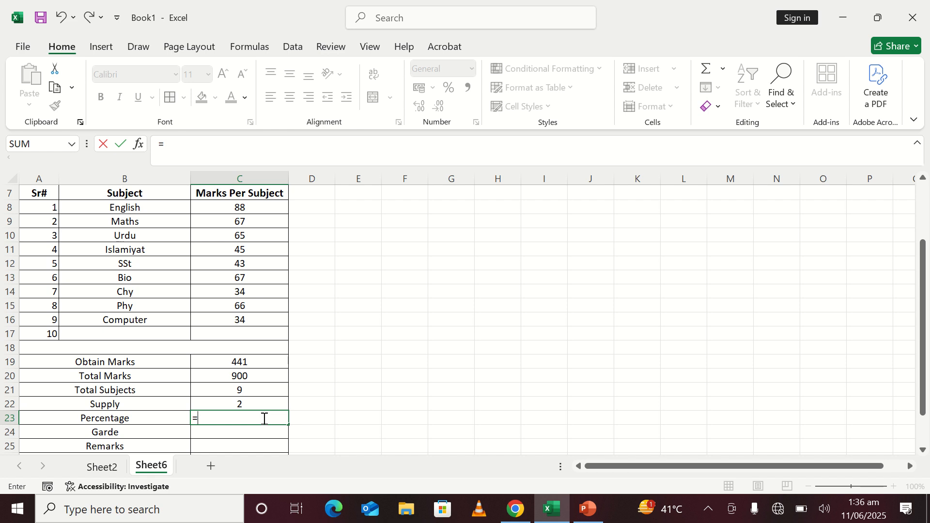
{"action": "type", "text": "ro"}
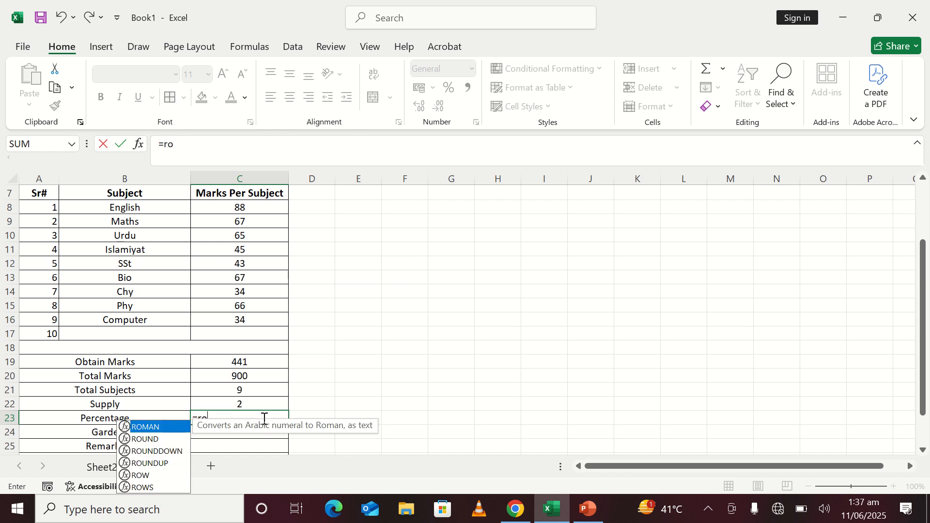
{"action": "type", "text": "und"}
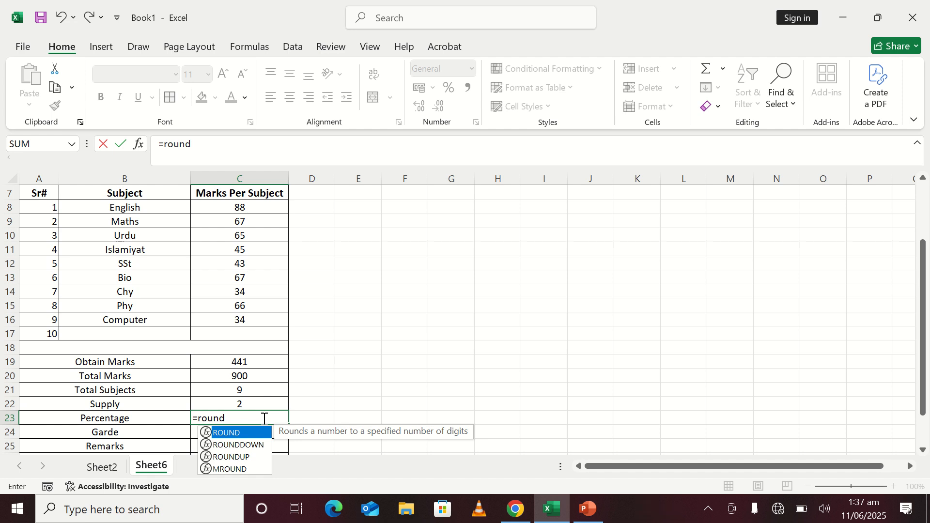
{"action": "type", "text": "("}
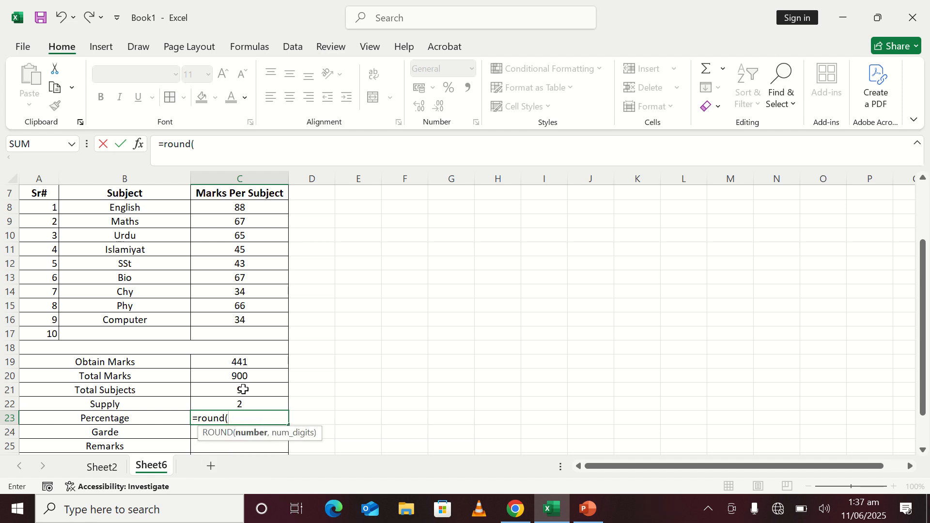
{"action": "left_click", "coordinate": [253, 363]}
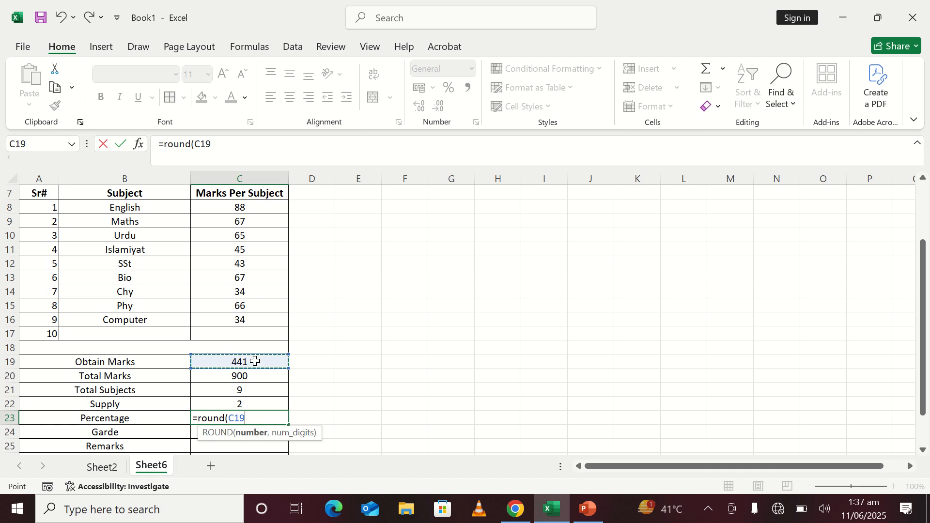
{"action": "type", "text": "/"}
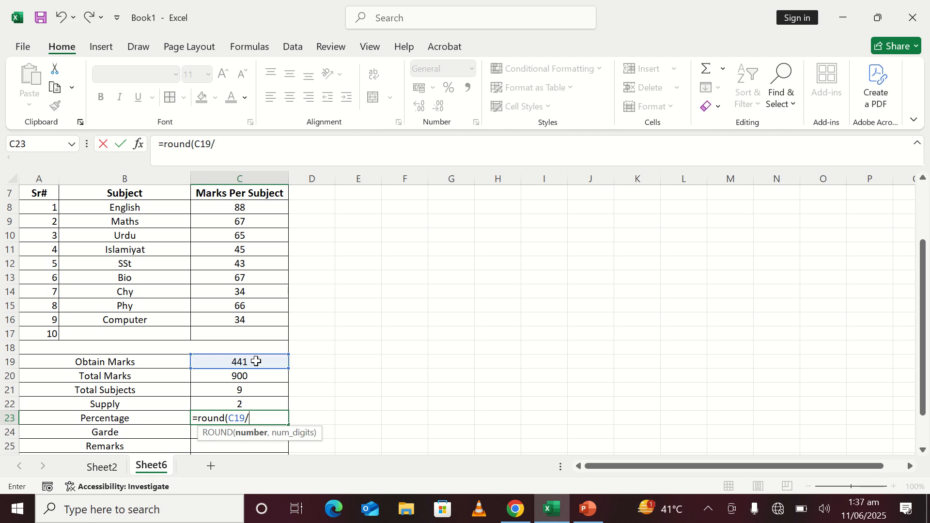
{"action": "left_click", "coordinate": [254, 375]}
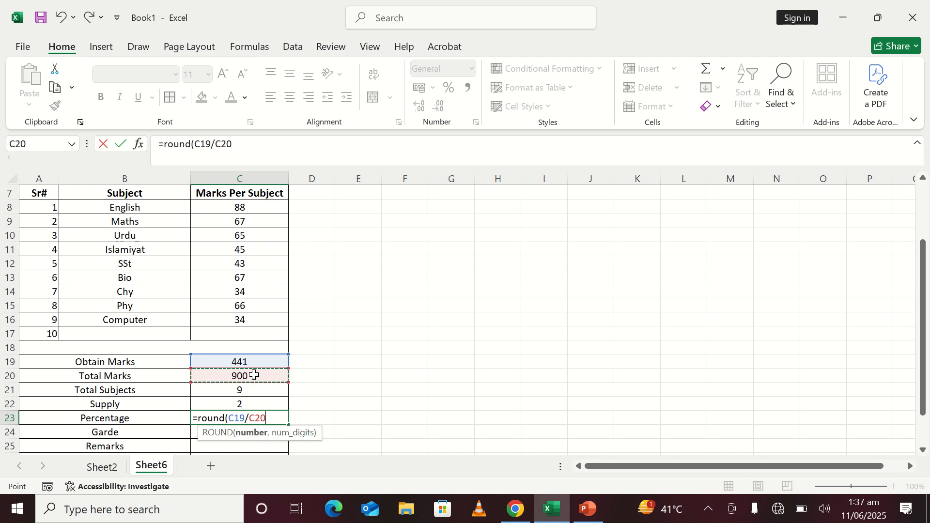
Complete the Percentage ROUND formula with *100 and "0" as the number of digits, and centre the result
{"action": "type", "text": "*1"}
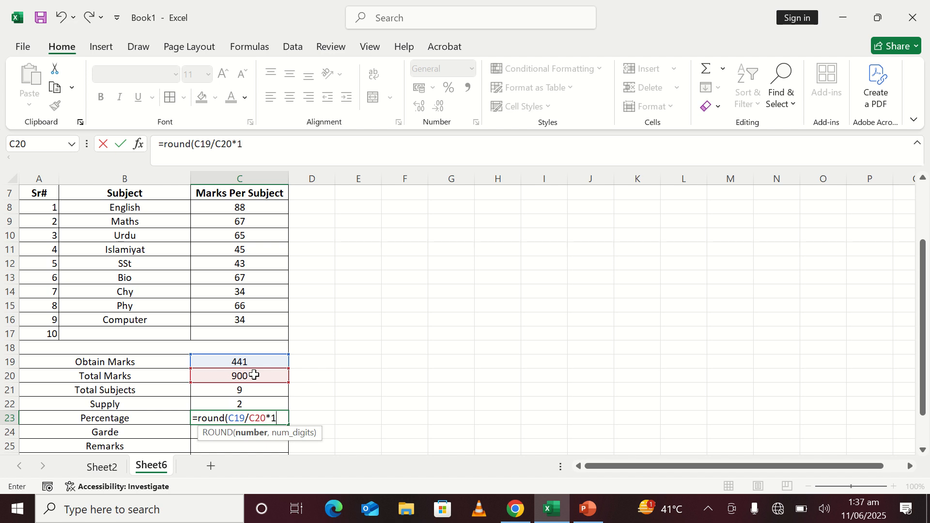
{"action": "type", "text": "00,"}
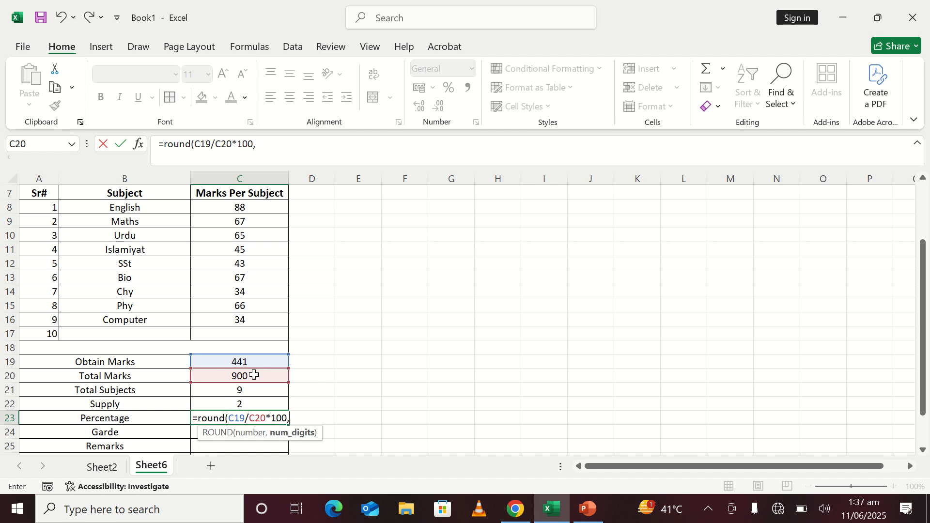
{"action": "type", "text": "\"0\""}
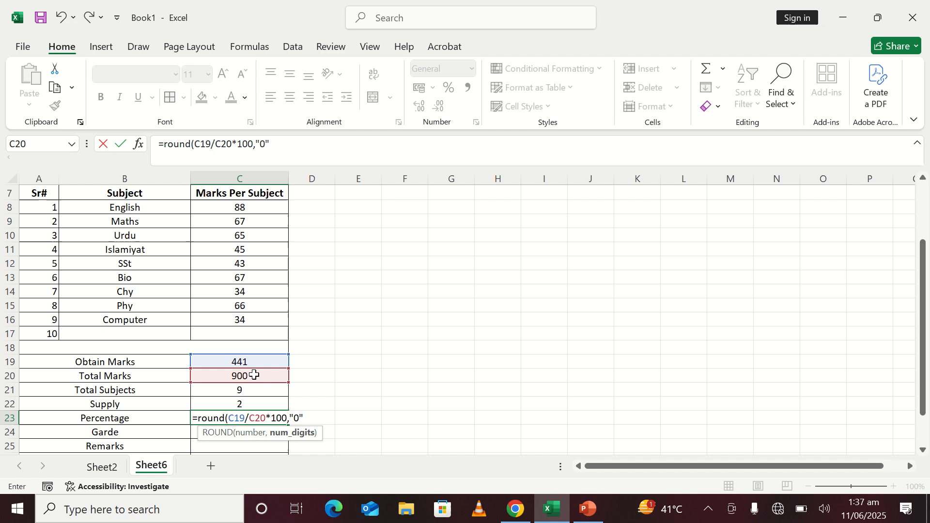
{"action": "type", "text": ")"}
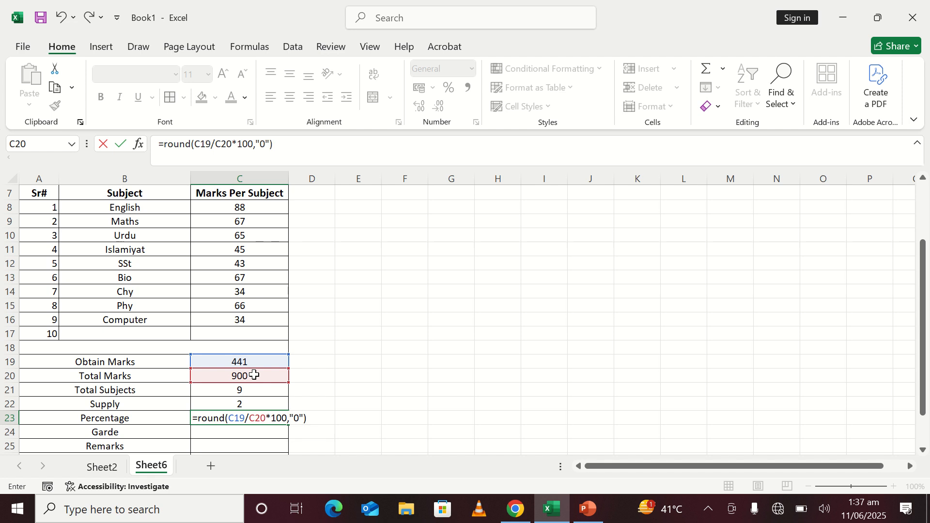
{"action": "key", "text": "Return"}
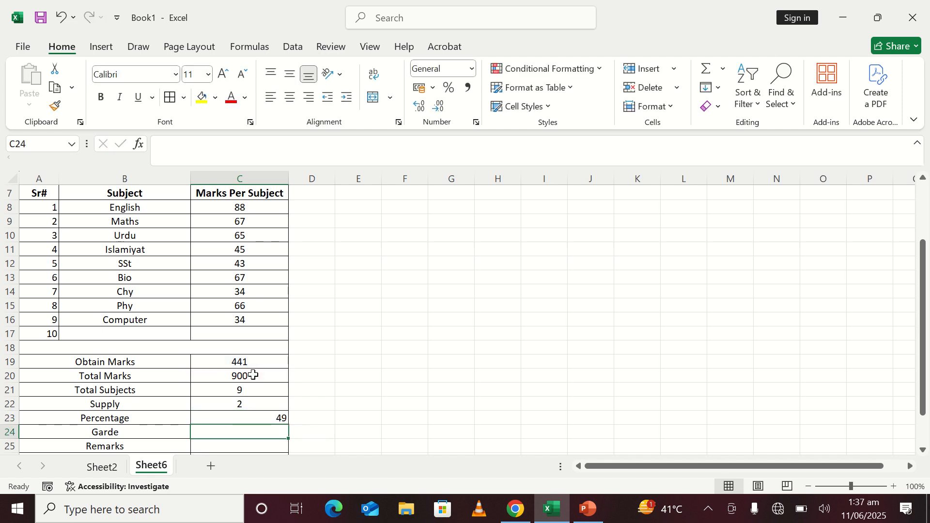
{"action": "left_click", "coordinate": [252, 415]}
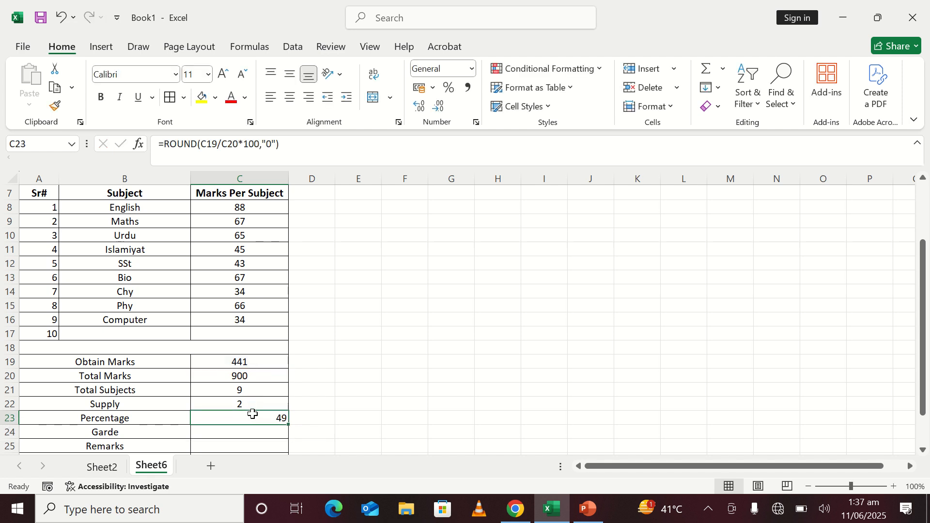
{"action": "left_click", "coordinate": [290, 97]}
Start an IF formula in the Garde cell C24 that returns "A" when the Percentage C23 is >=80
{"action": "left_click", "coordinate": [241, 430]}
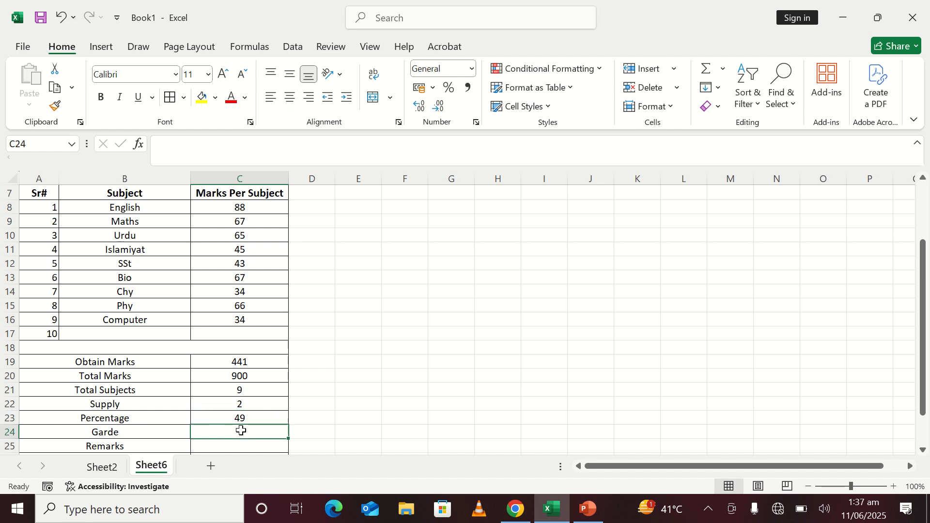
{"action": "scroll", "coordinate": [241, 431], "scroll_direction": "down", "scroll_amount": 1}
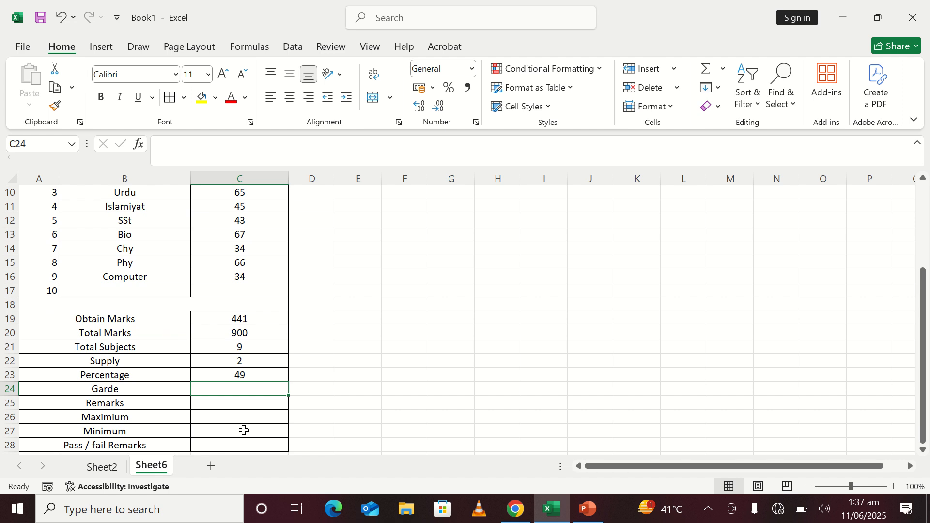
{"action": "scroll", "coordinate": [243, 430], "scroll_direction": "down", "scroll_amount": 1}
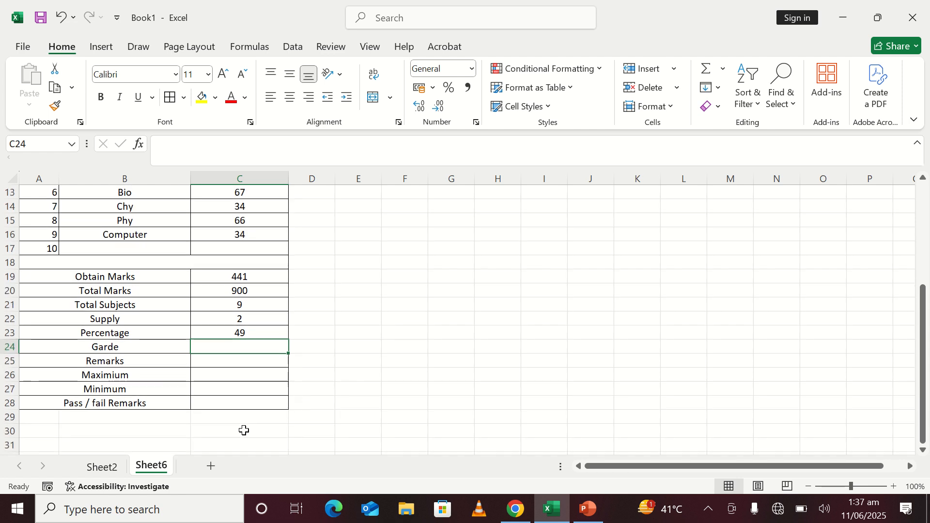
{"action": "type", "text": "=if"}
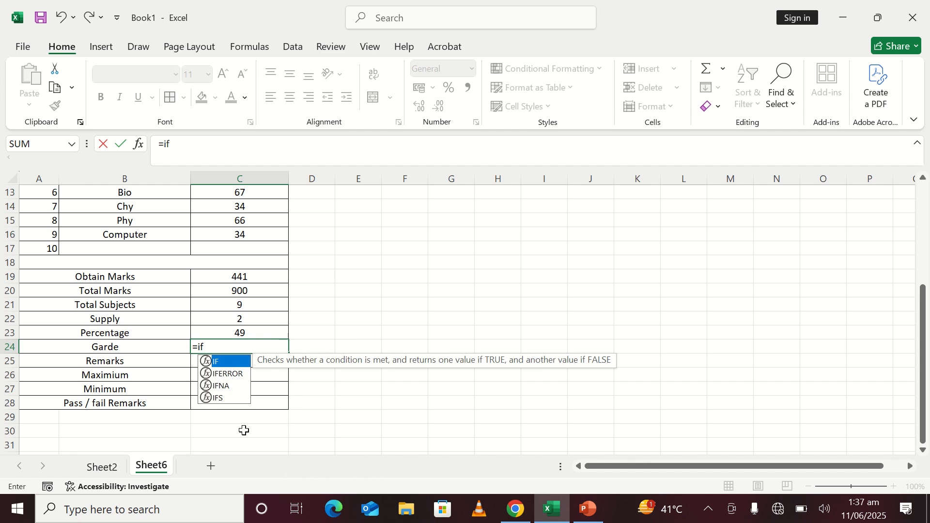
{"action": "type", "text": "("}
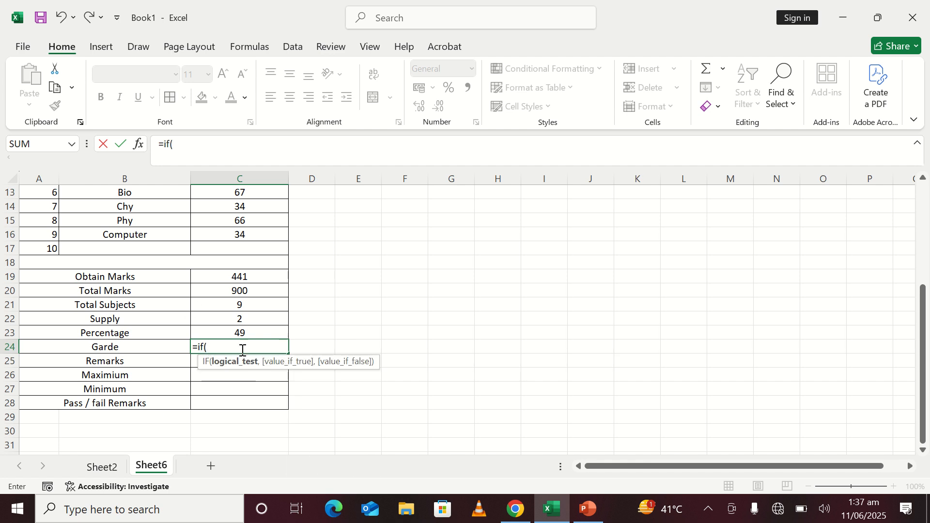
{"action": "left_click", "coordinate": [251, 330]}
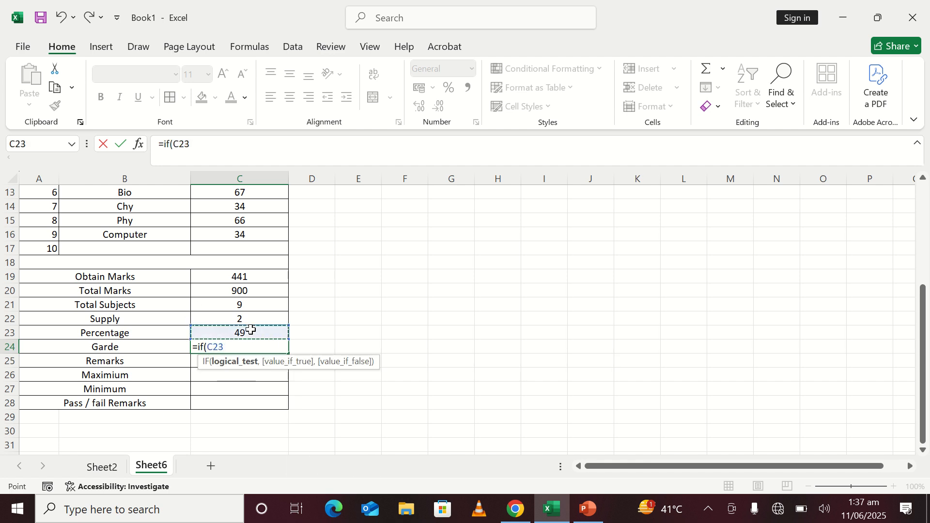
{"action": "type", "text": ">="}
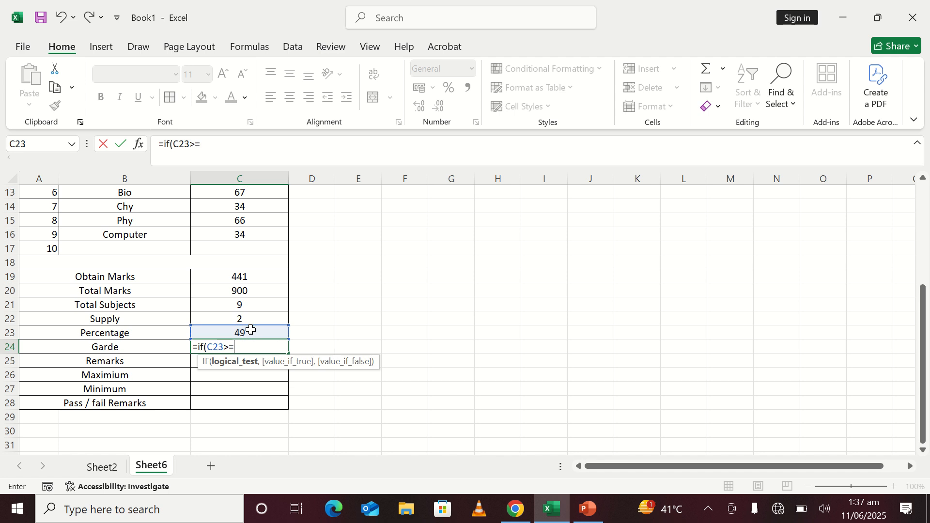
{"action": "type", "text": "80,"}
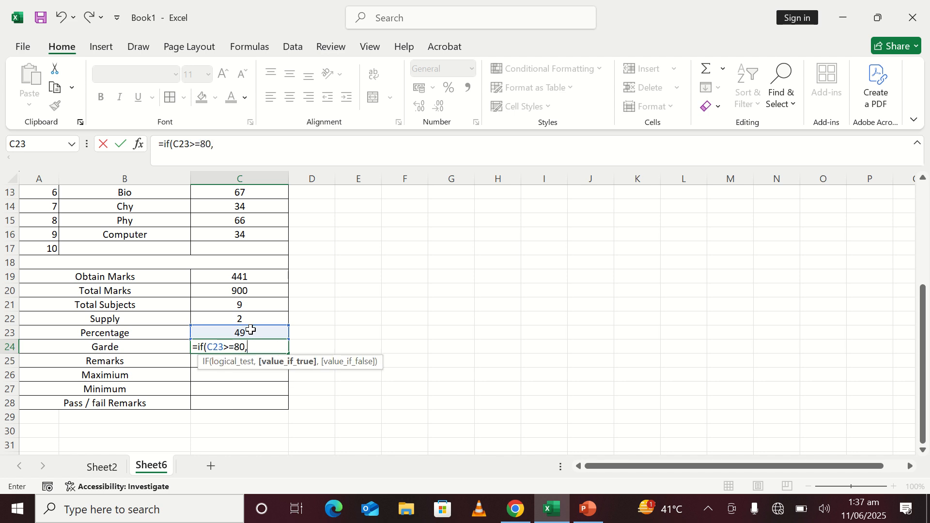
{"action": "type", "text": "\"A\","}
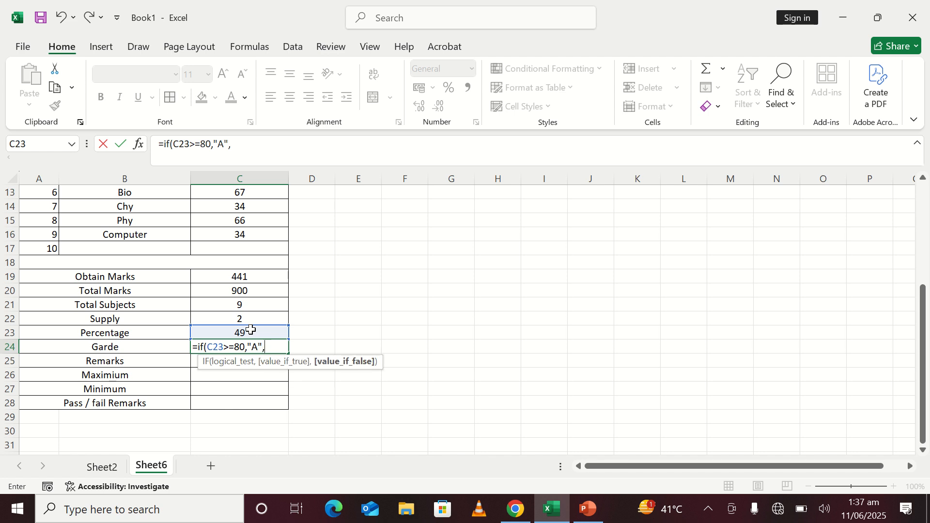
Add a nested IF to the Garde formula that returns "B" when C23 is >=70
{"action": "type", "text": "if("}
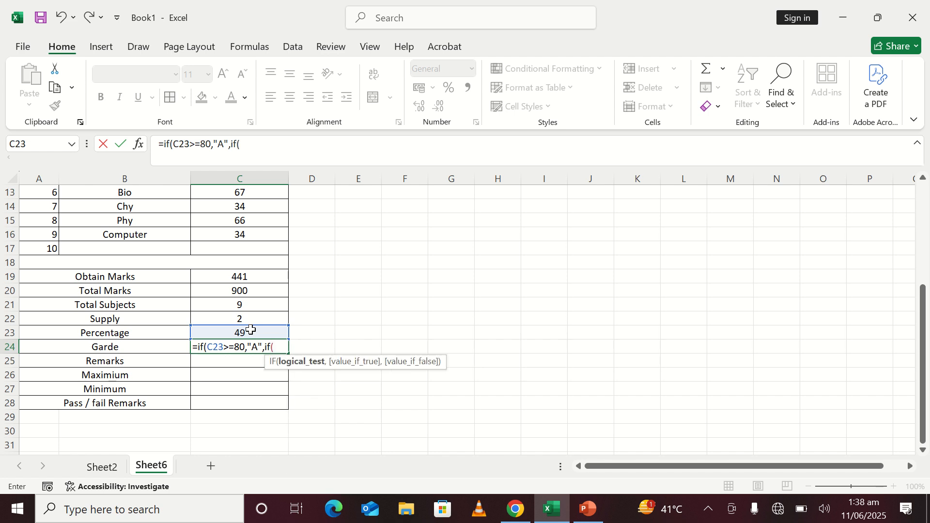
{"action": "type", "text": "c23"}
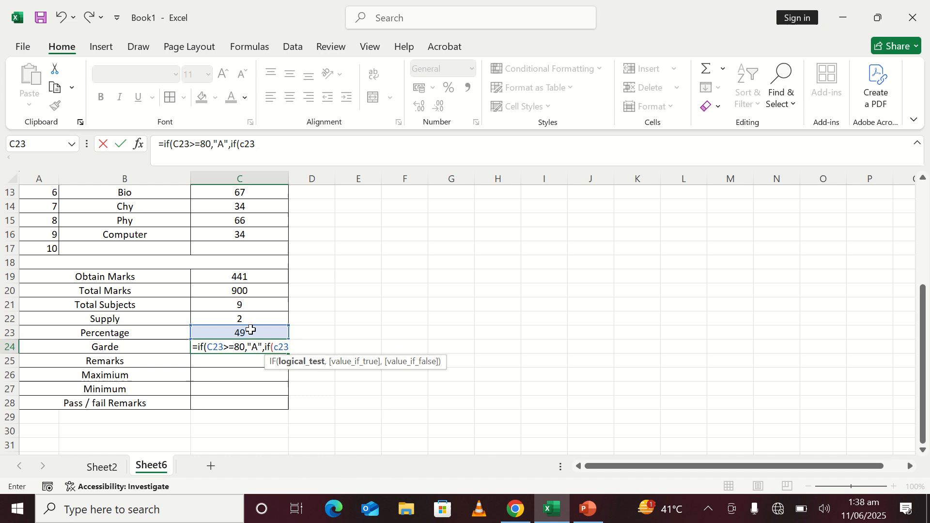
{"action": "type", "text": ">="}
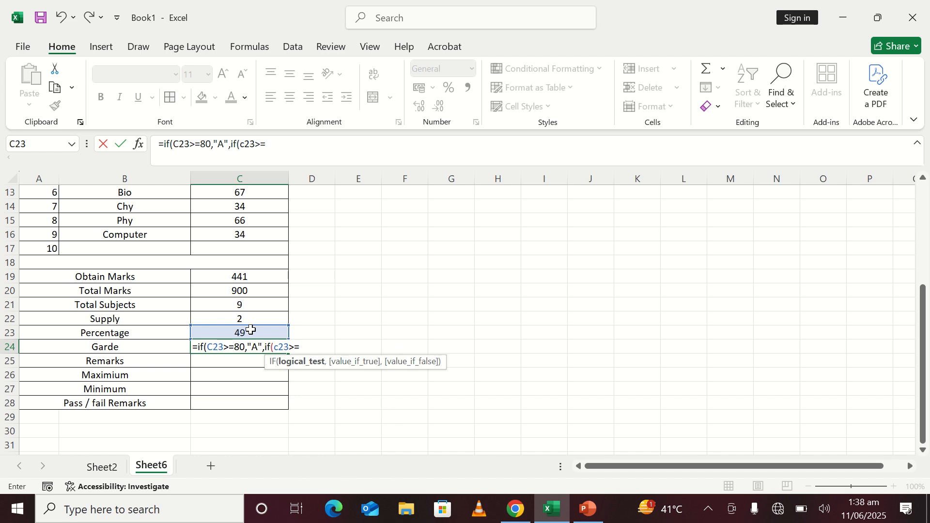
{"action": "type", "text": "70,"}
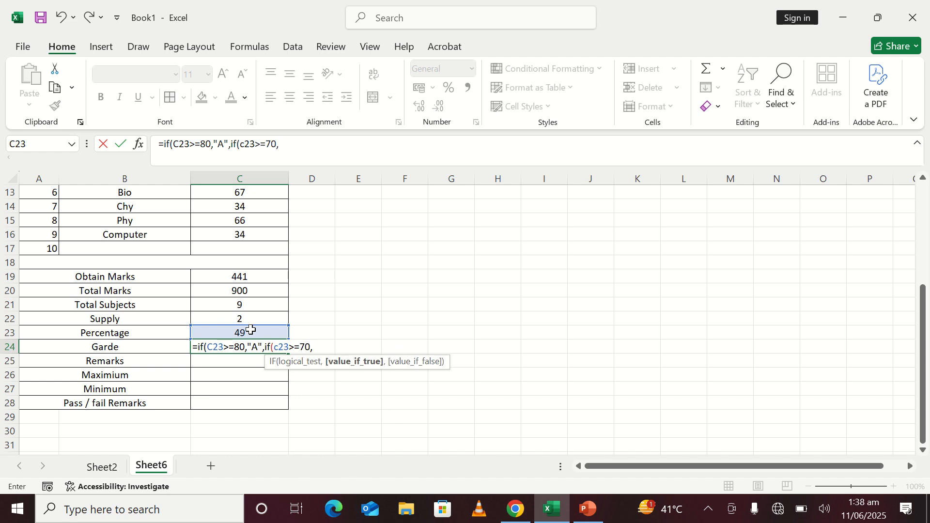
{"action": "type", "text": "\"B\",if"}
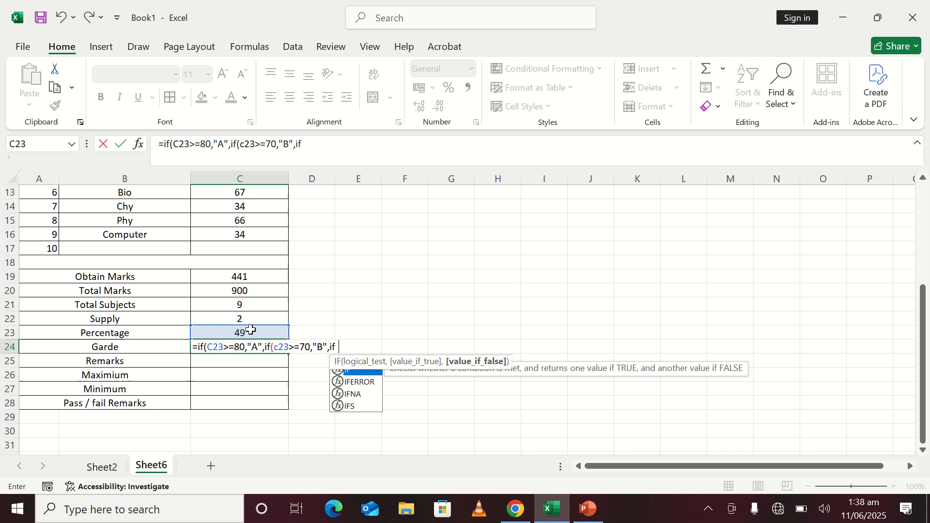
Extend the Garde formula with an IF condition that returns "C" when C23 is >=60
{"action": "type", "text": "(c"}
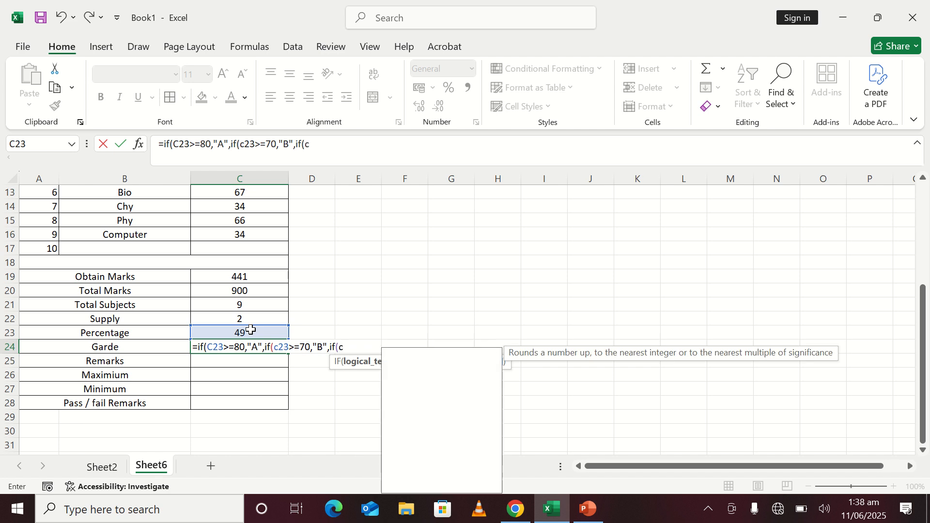
{"action": "type", "text": "23,\""}
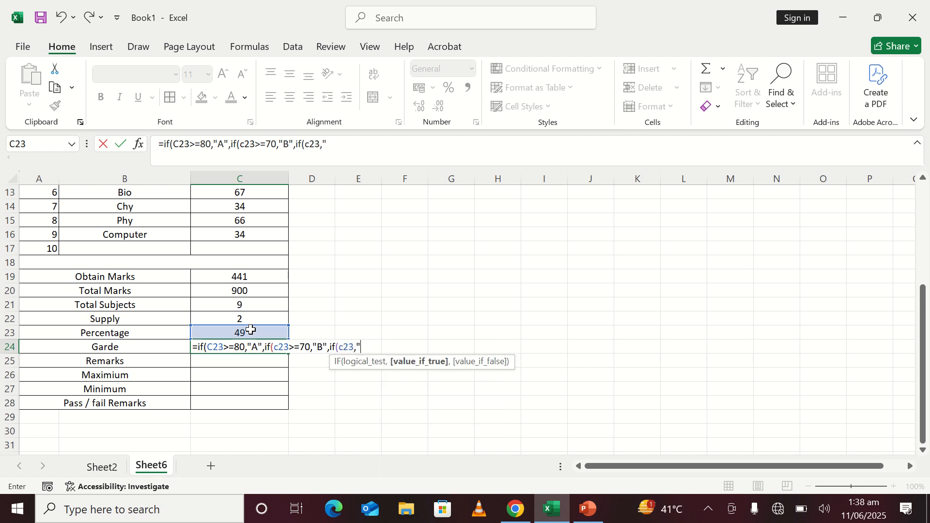
{"action": "type", "text": "C"}
{"action": "key", "text": "BackSpace"}
{"action": "key", "text": "BackSpace"}
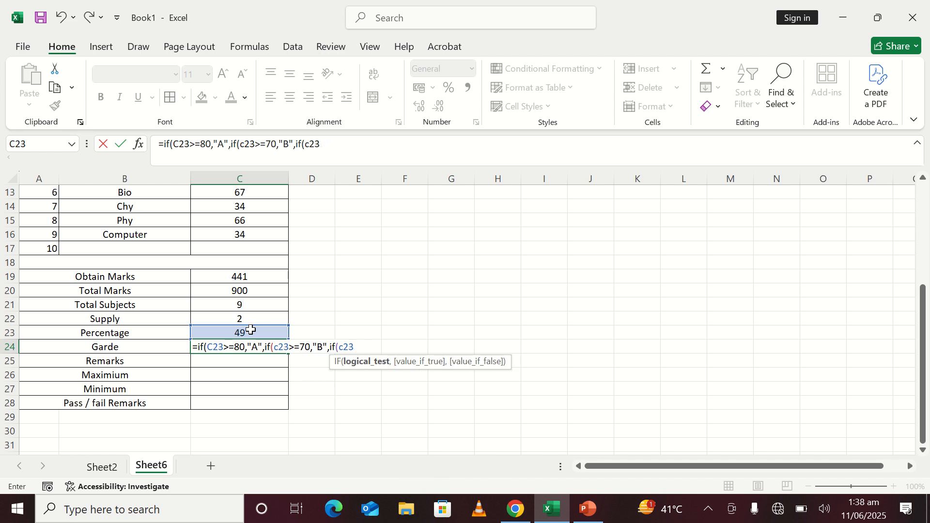
{"action": "type", "text": ">=60,\""}
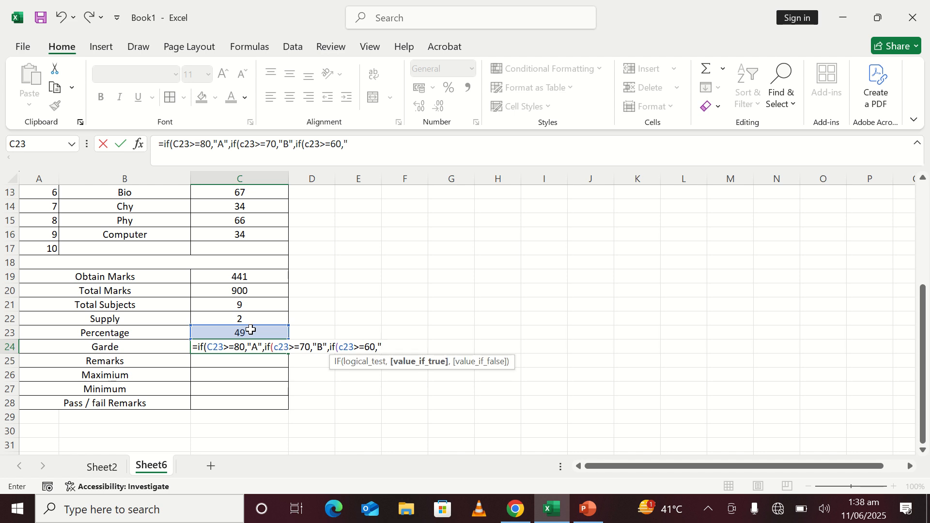
{"action": "type", "text": "C\","}
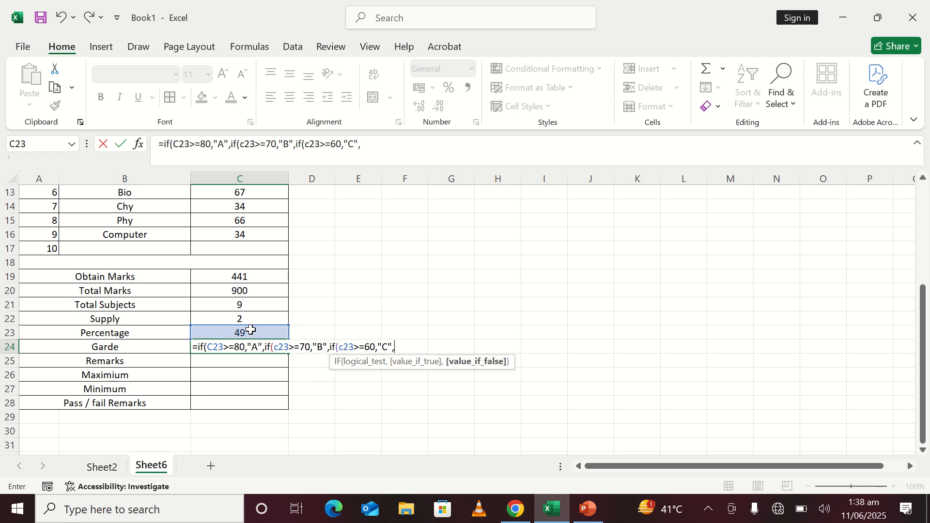
Nest another IF in the Garde formula that returns "D" when C23 is >=50
{"action": "type", "text": "if("}
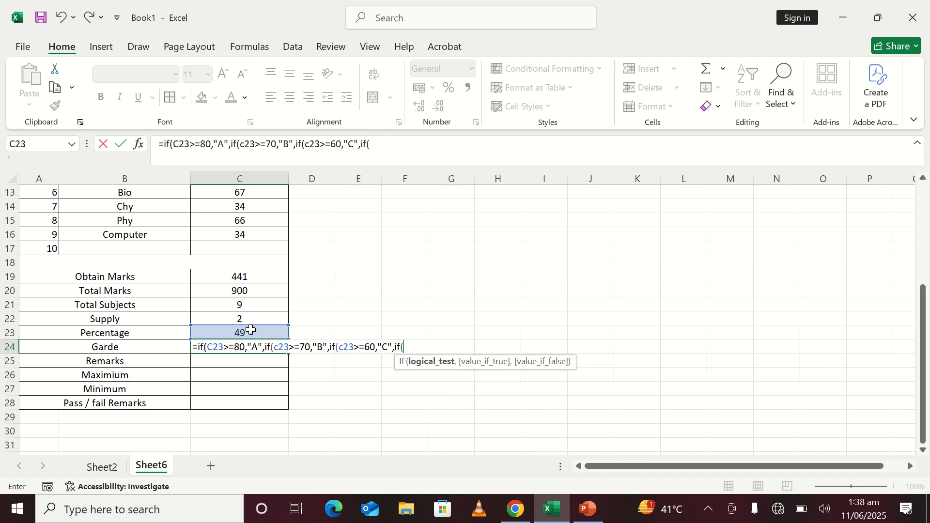
{"action": "type", "text": "c23"}
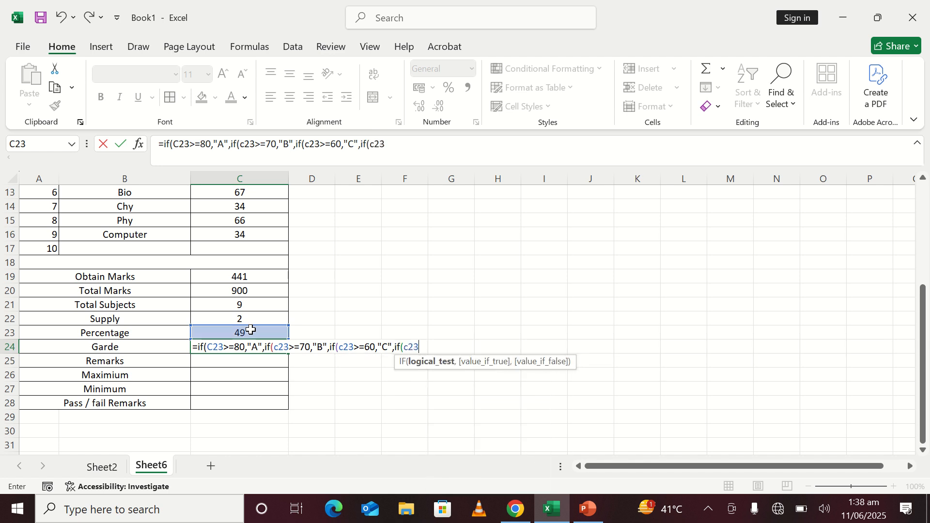
{"action": "type", "text": ">=50,\"D"}
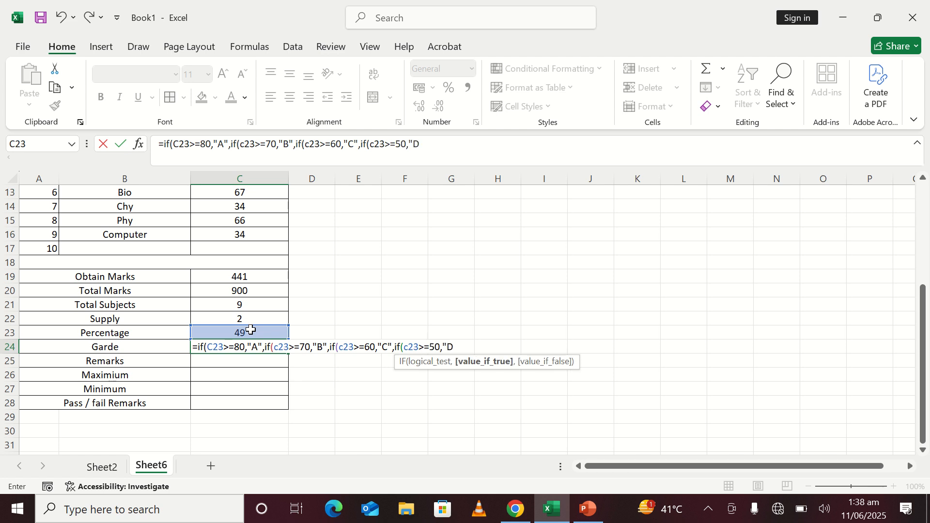
{"action": "type", "text": "\",if"}
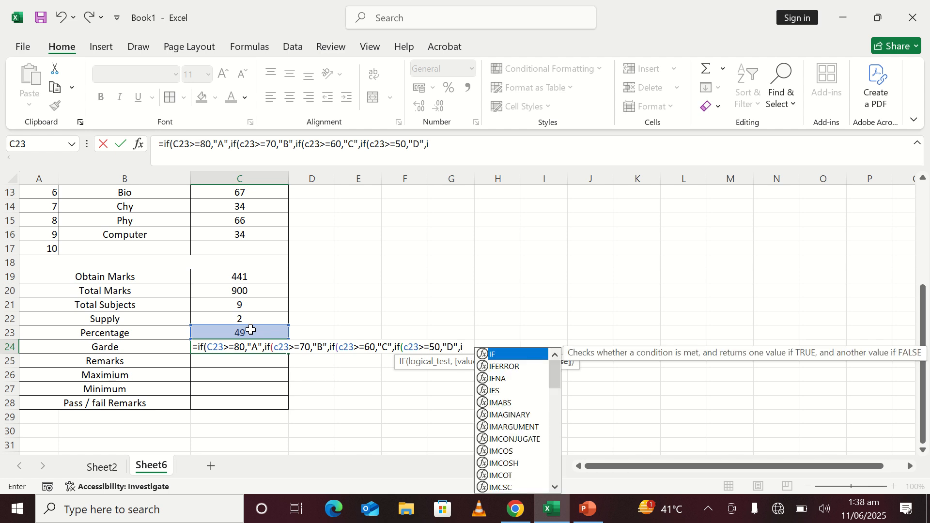
Continue the nested Garde formula with a condition that returns "E" when C23 is >=40
{"action": "type", "text": "(c"}
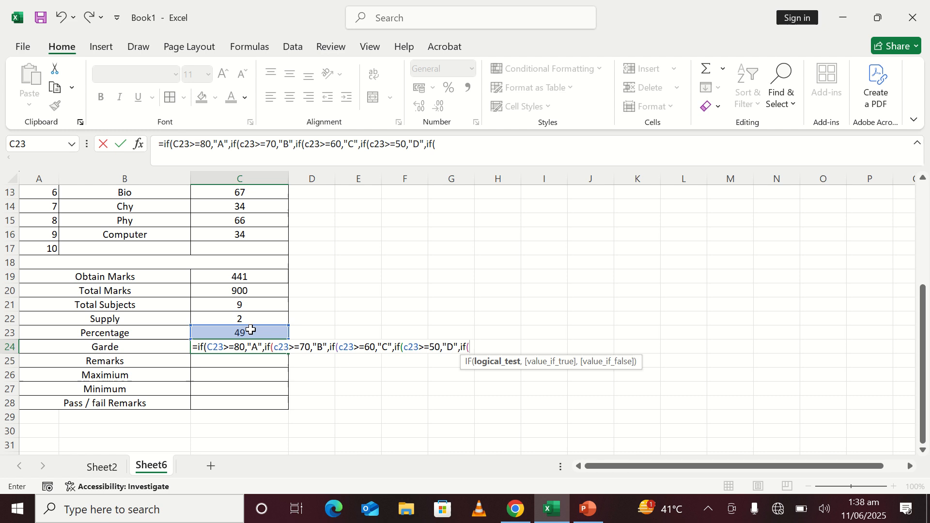
{"action": "type", "text": "23"}
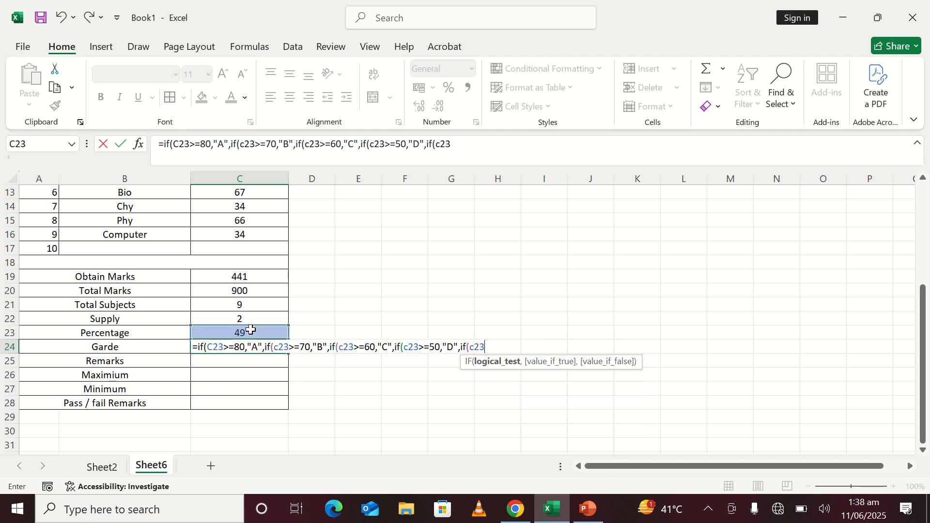
{"action": "type", "text": ">=40,\""}
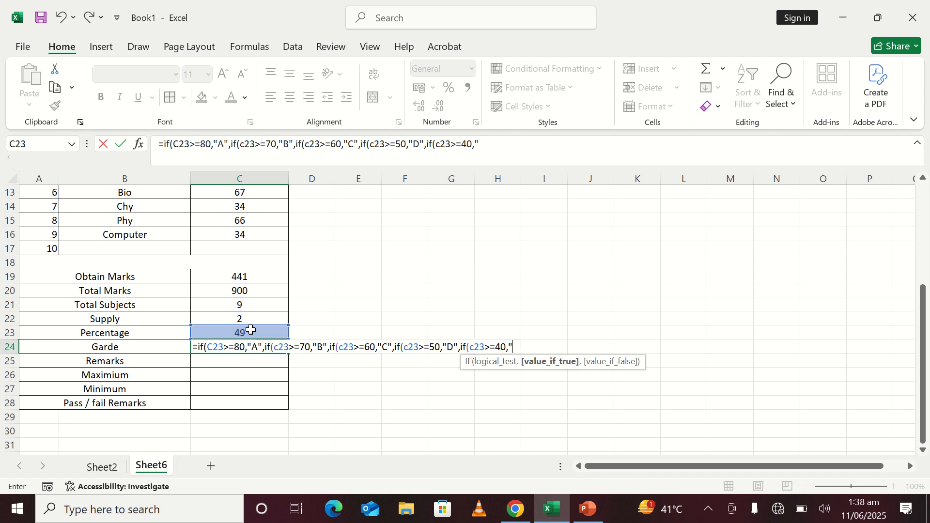
{"action": "type", "text": "E\""}
{"action": "type", "text": ",if("}
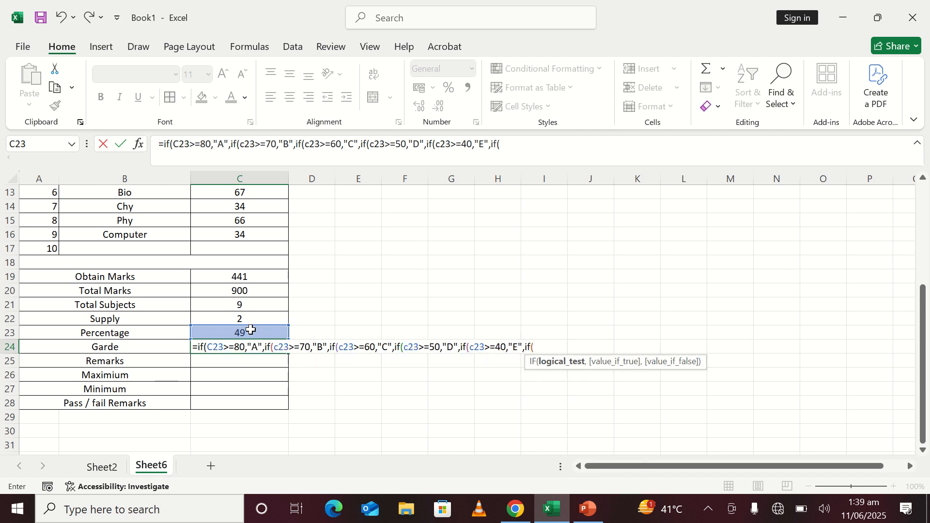
Complete the Garde formula with "F" for C23<40, close all six nested IFs, and centre the result in C24
{"action": "type", "text": "c23"}
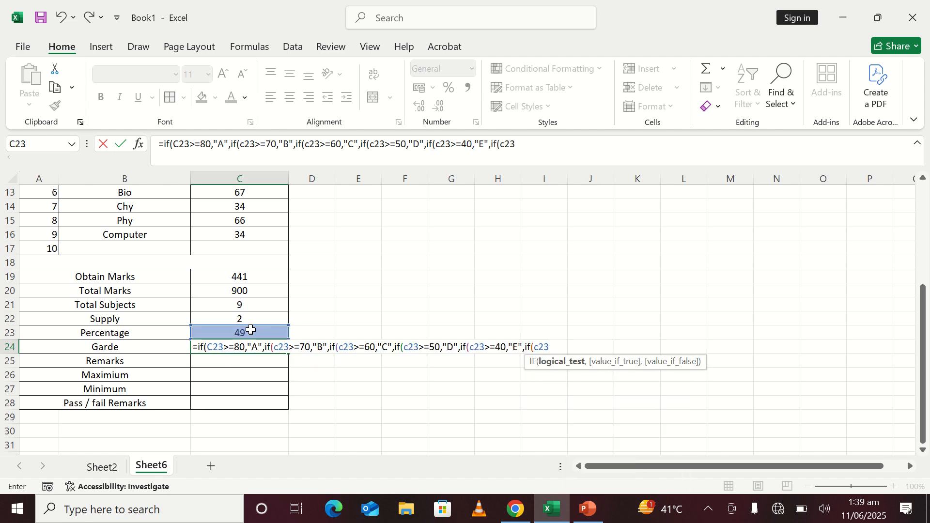
{"action": "type", "text": "<40,\"F"}
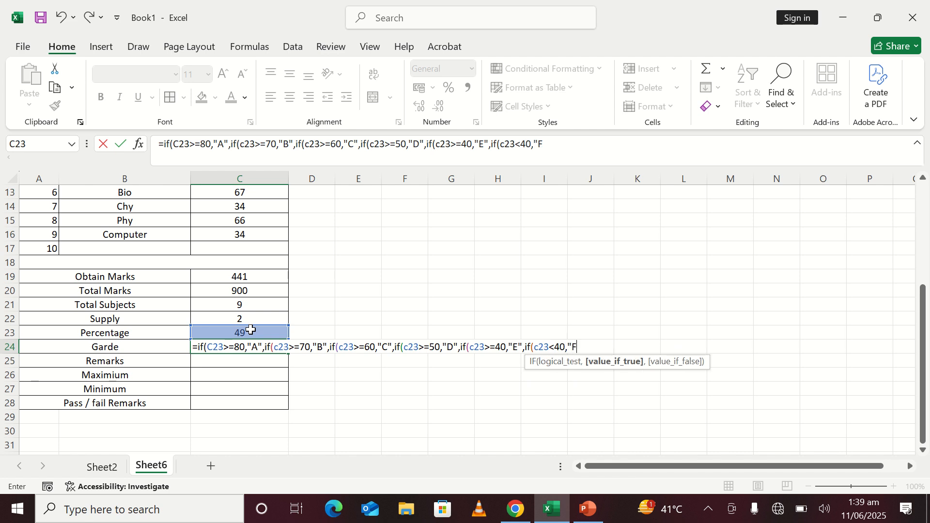
{"action": "type", "text": "\""}
{"action": "type", "text": "))"}
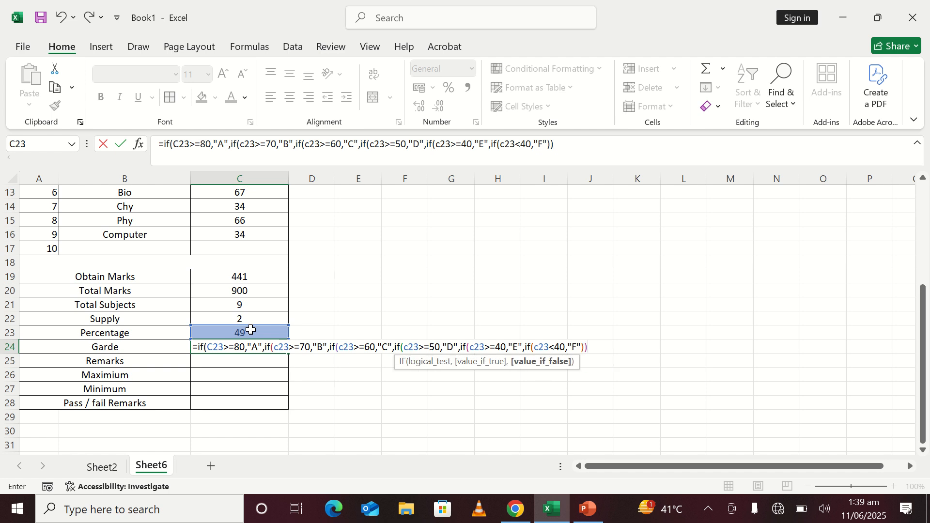
{"action": "type", "text": "))"}
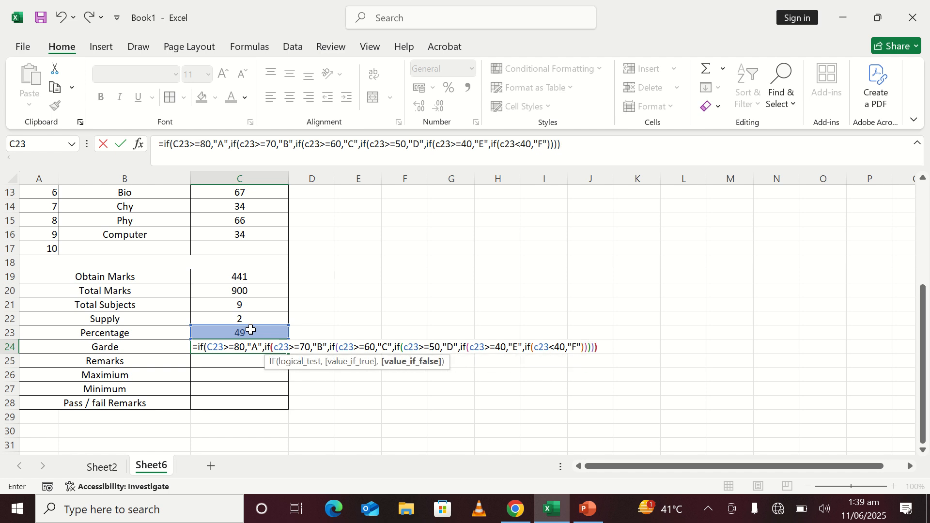
{"action": "type", "text": ")"}
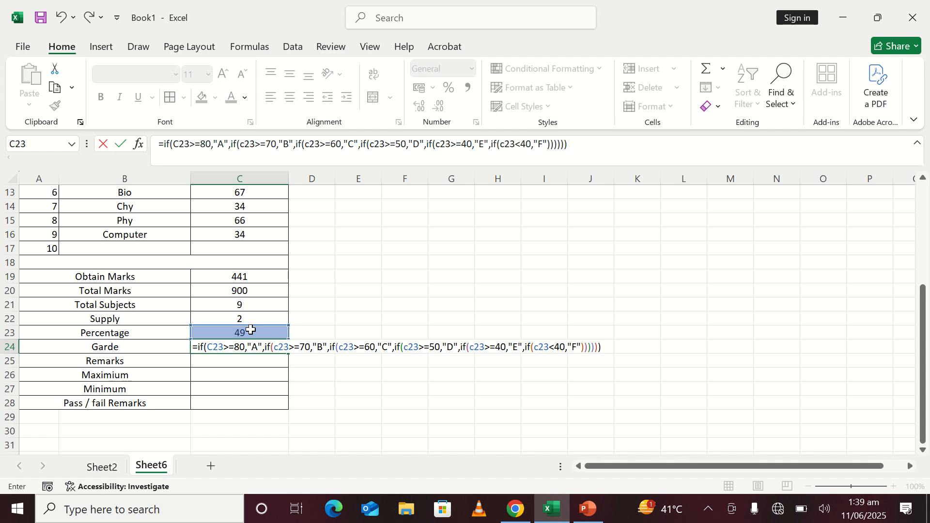
{"action": "key", "text": "Return"}
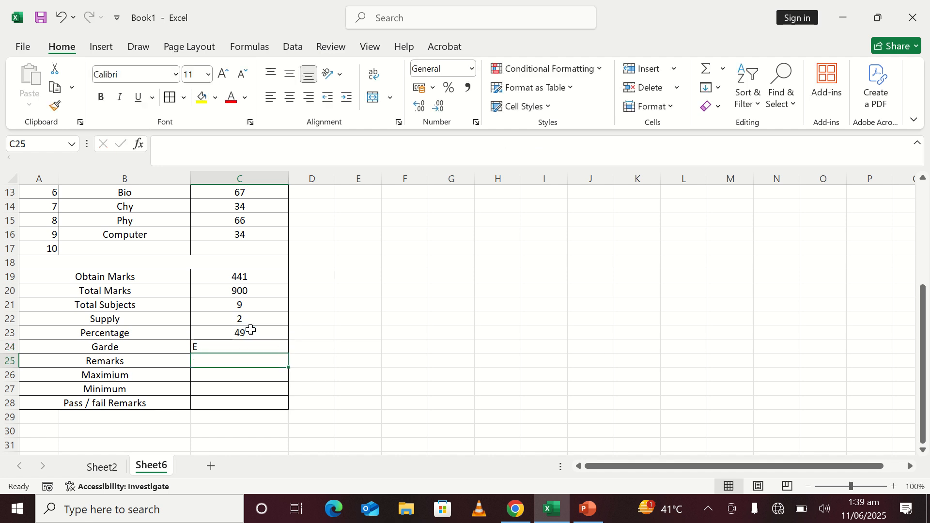
{"action": "left_click", "coordinate": [249, 346]}
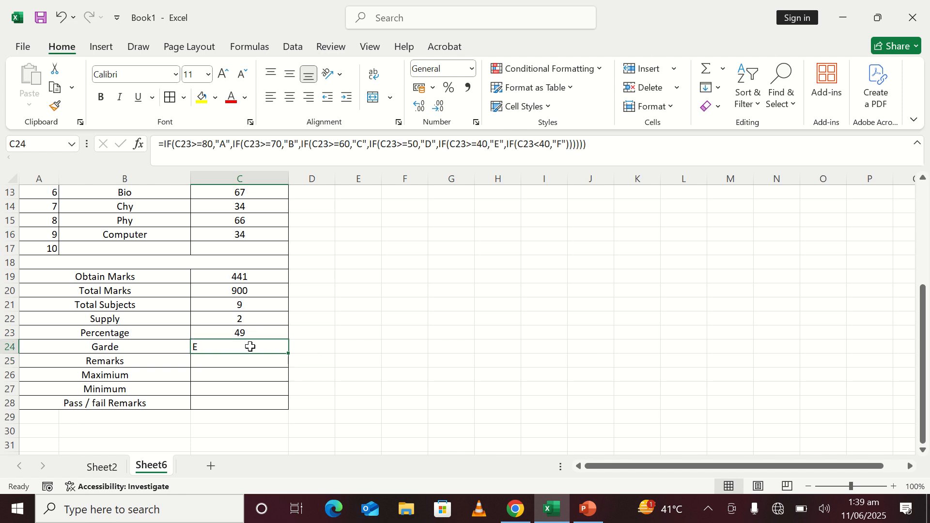
{"action": "left_click", "coordinate": [288, 98]}
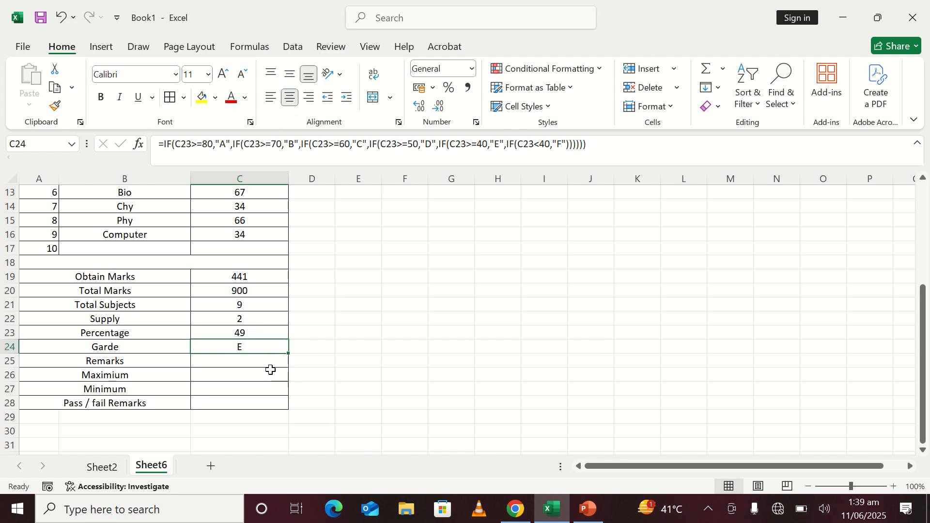
Copy the full nested IF formula text from the Garde cell C24 into the Remarks cell C25
{"action": "left_click", "coordinate": [263, 361]}
{"action": "left_click", "coordinate": [260, 345]}
{"action": "double_click", "coordinate": [270, 348]}
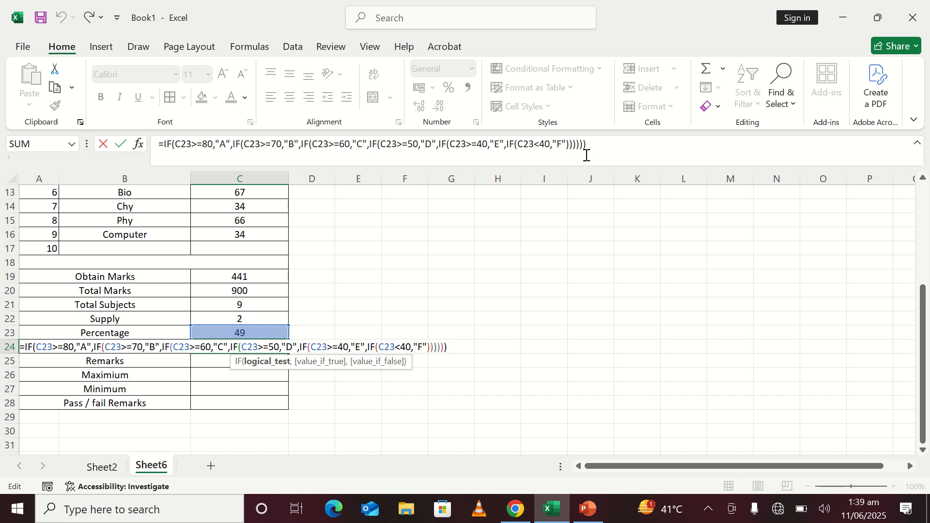
{"action": "left_click_drag", "start_coordinate": [586, 146], "coordinate": [156, 169]}
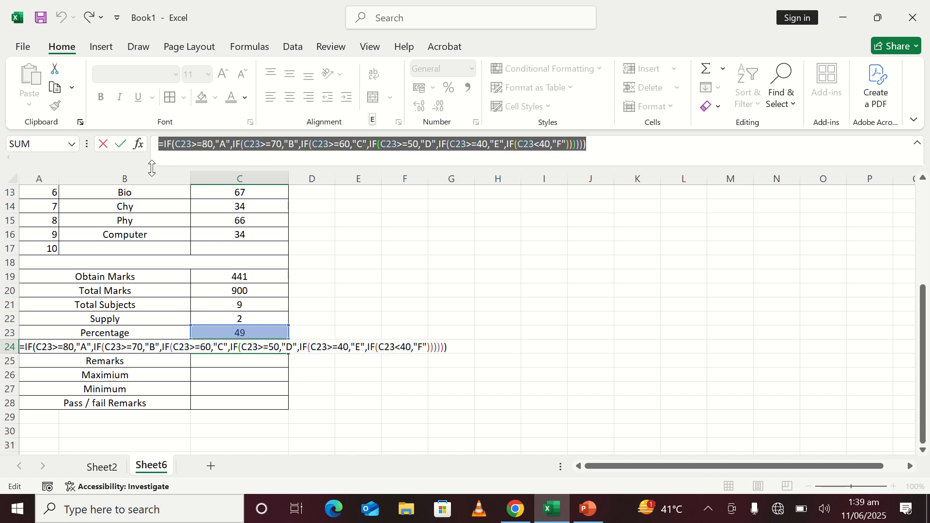
{"action": "key", "text": "ctrl+c"}
{"action": "key", "text": "Return"}
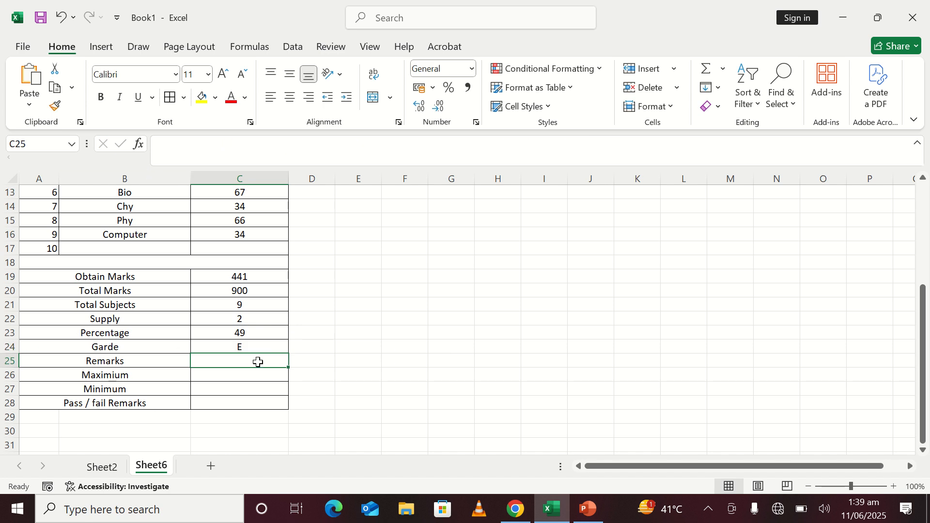
{"action": "key", "text": "ctrl+v"}
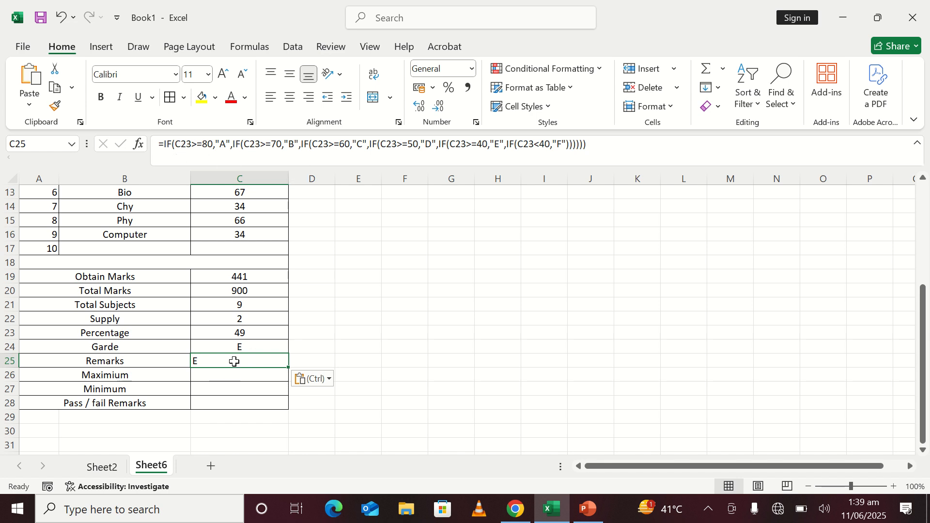
In the Remarks formula, make C23>=80 return "Excellent" and C23>=70 return "Weldone"
{"action": "double_click", "coordinate": [237, 366]}
{"action": "left_click", "coordinate": [262, 360]}
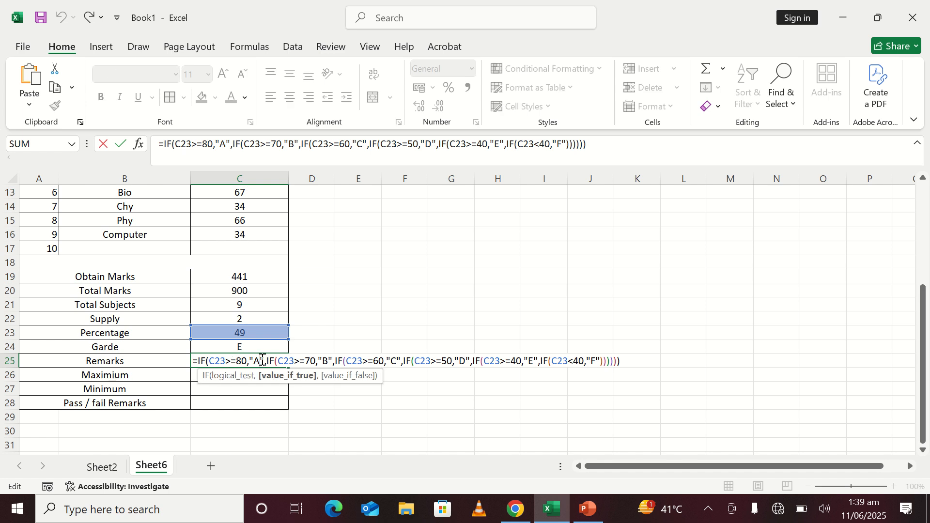
{"action": "key", "text": "BackSpace"}
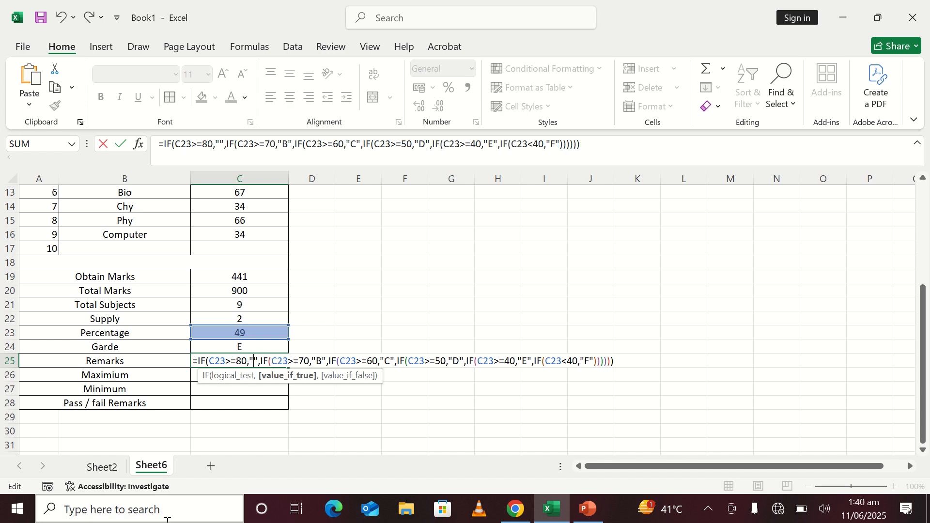
{"action": "type", "text": "Excelle"}
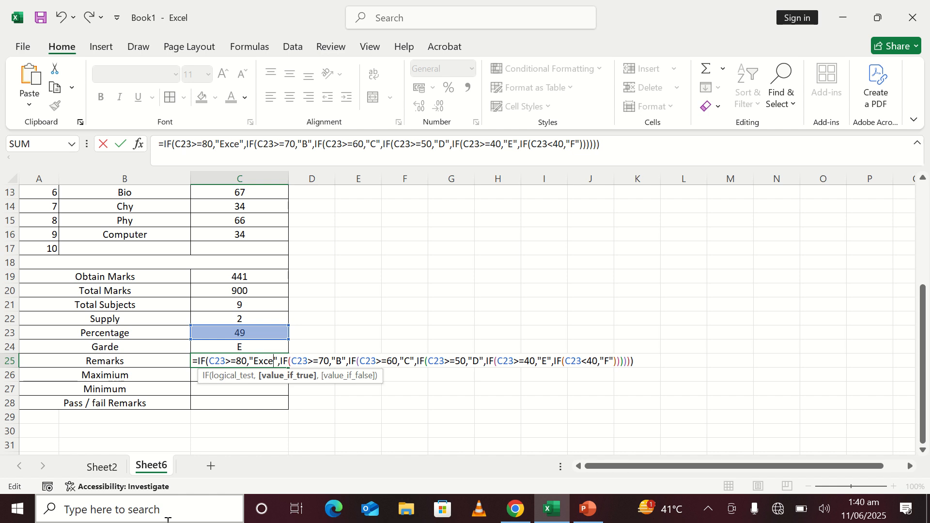
{"action": "type", "text": "nt"}
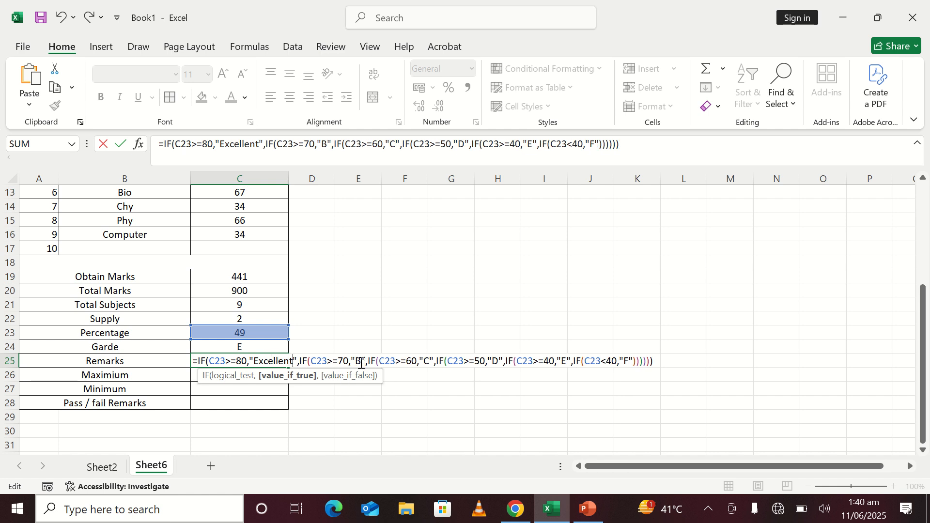
{"action": "left_click", "coordinate": [360, 361]}
{"action": "key", "text": "BackSpace"}
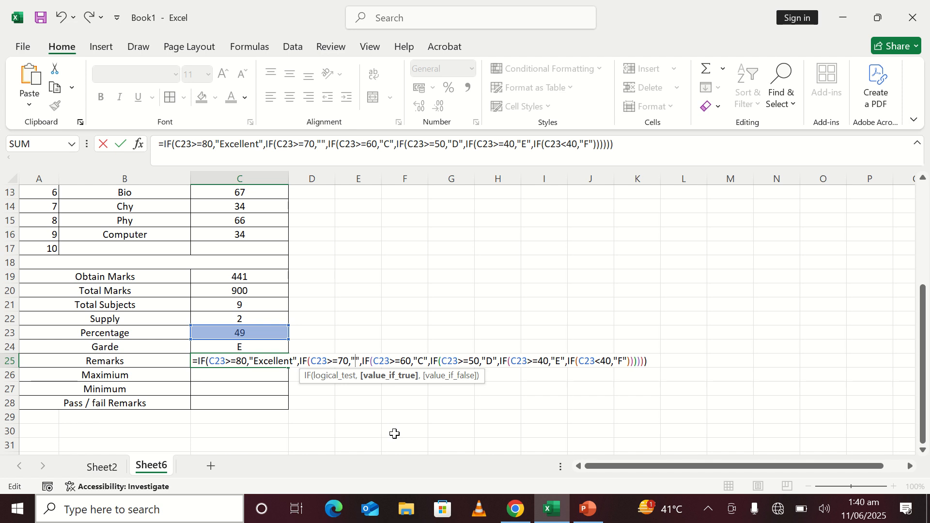
{"action": "type", "text": "Weldon"}
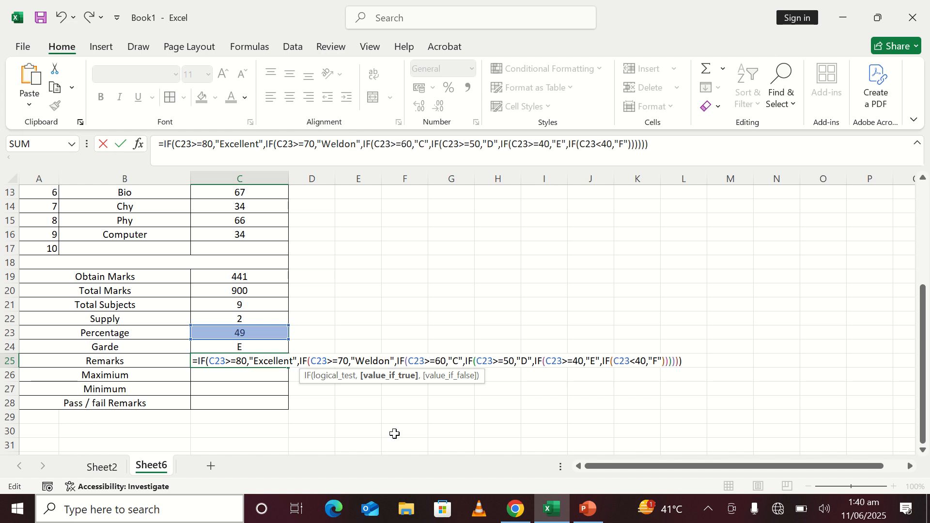
{"action": "type", "text": "e"}
Make the Remarks formula return "V.good" for C23>=60 and "Good" for C23>=50
{"action": "left_click", "coordinate": [465, 362]}
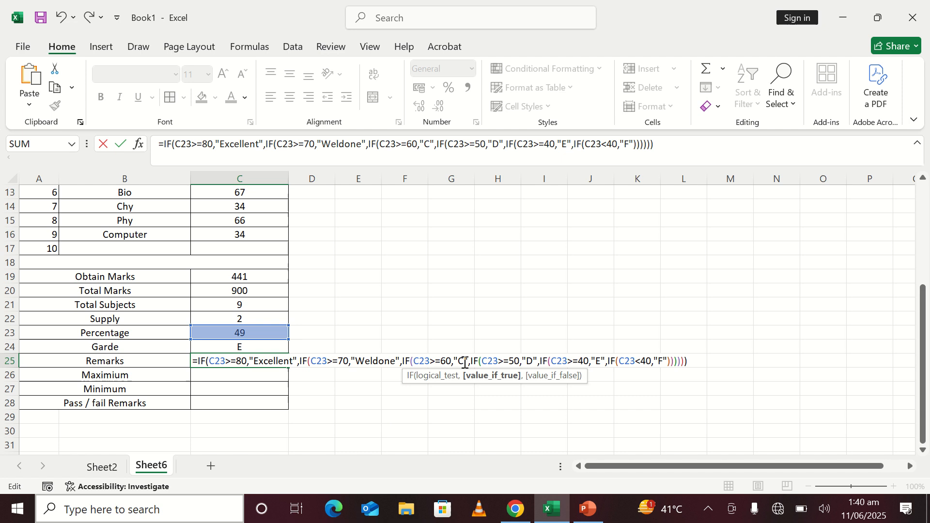
{"action": "key", "text": "BackSpace"}
{"action": "type", "text": "V.good"}
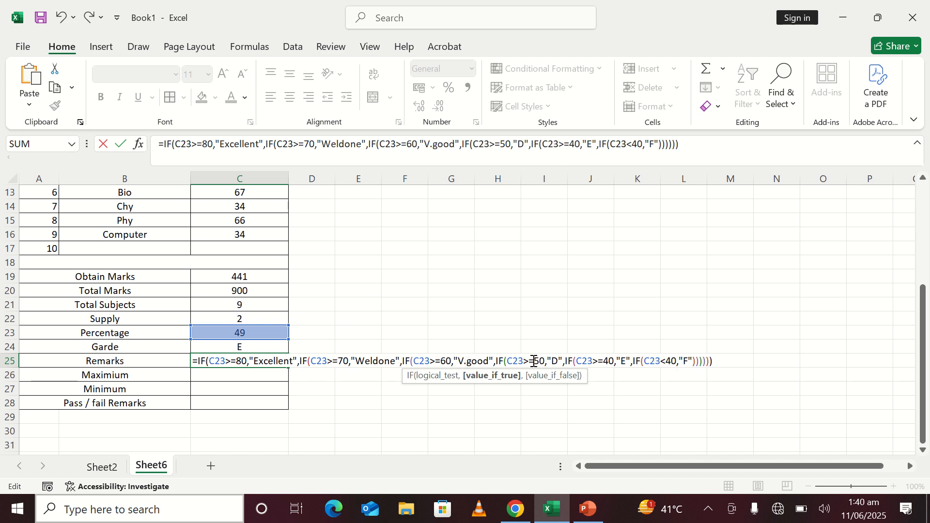
{"action": "left_click", "coordinate": [559, 361]}
{"action": "key", "text": "BackSpace"}
{"action": "type", "text": "Good"}
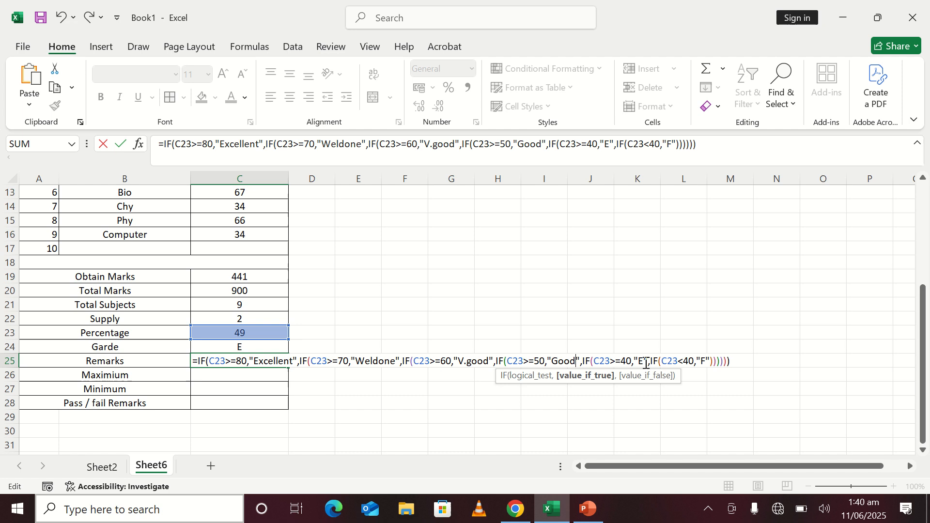
Finish the Remarks formula with "Fair" for C23>=40 and "Fail" for C23<40, and centre the result in C25
{"action": "left_click", "coordinate": [642, 361]}
{"action": "key", "text": "BackSpace"}
{"action": "type", "text": "Fair"}
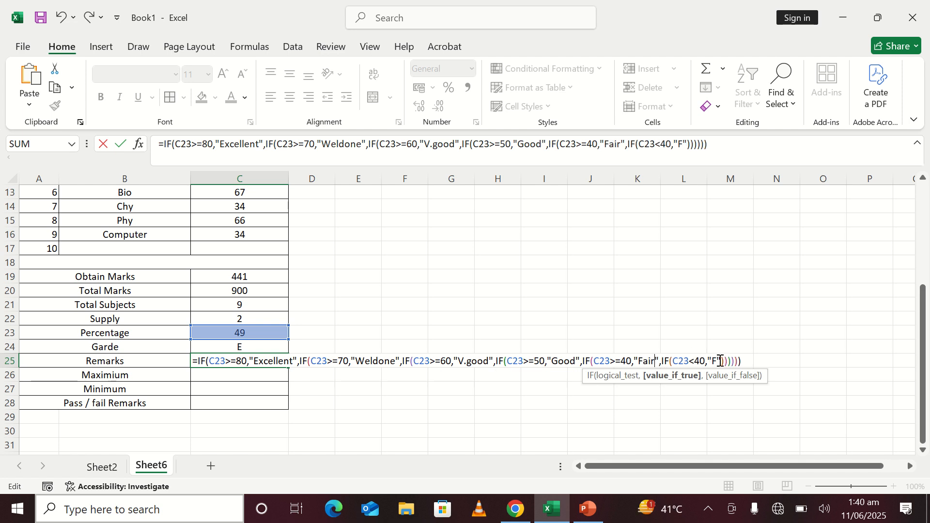
{"action": "left_click", "coordinate": [720, 361]}
{"action": "type", "text": "ail"}
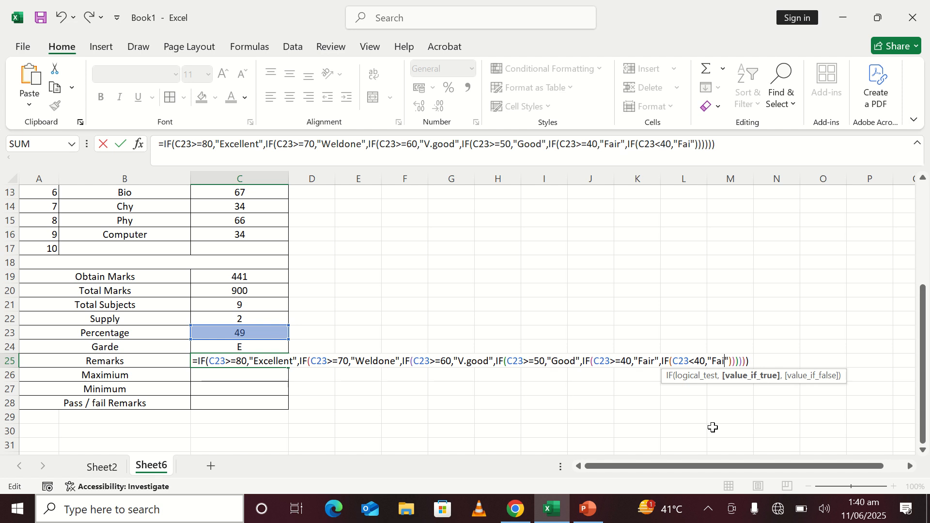
{"action": "key", "text": "Return"}
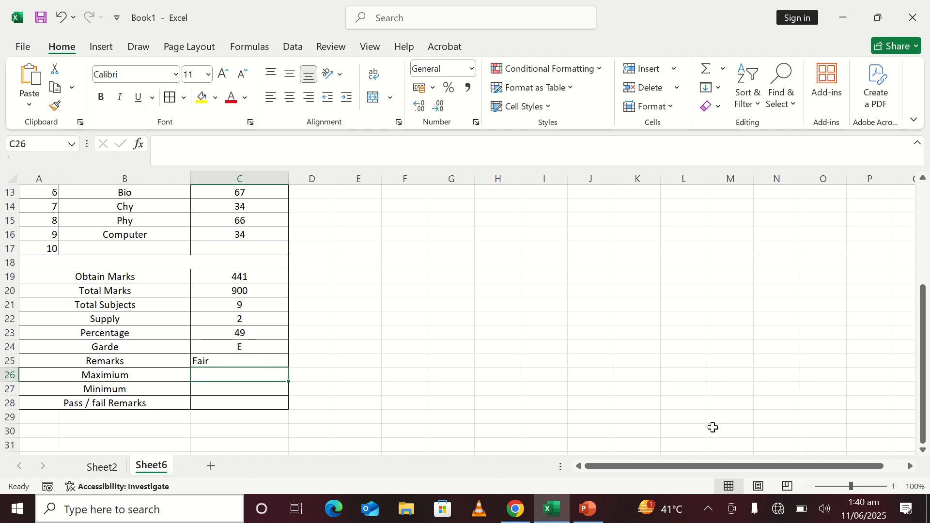
{"action": "left_click", "coordinate": [265, 356]}
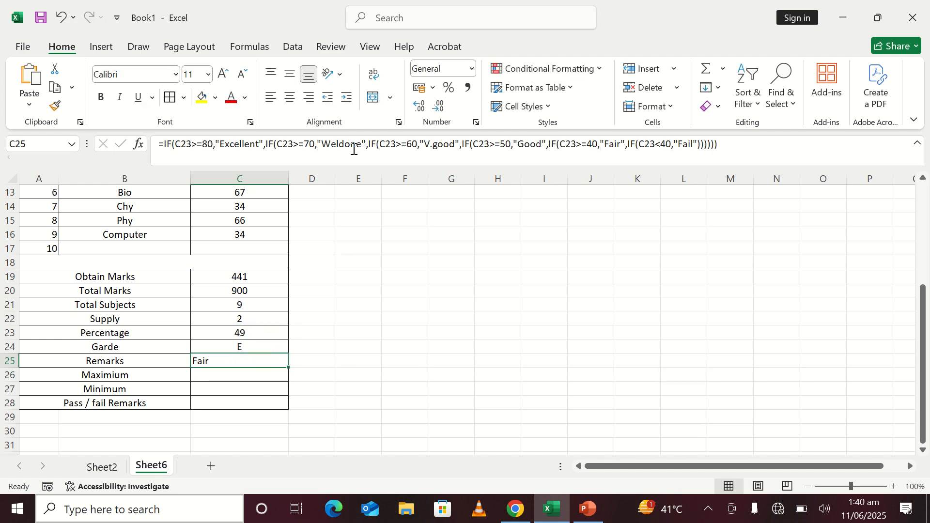
{"action": "left_click", "coordinate": [290, 97]}
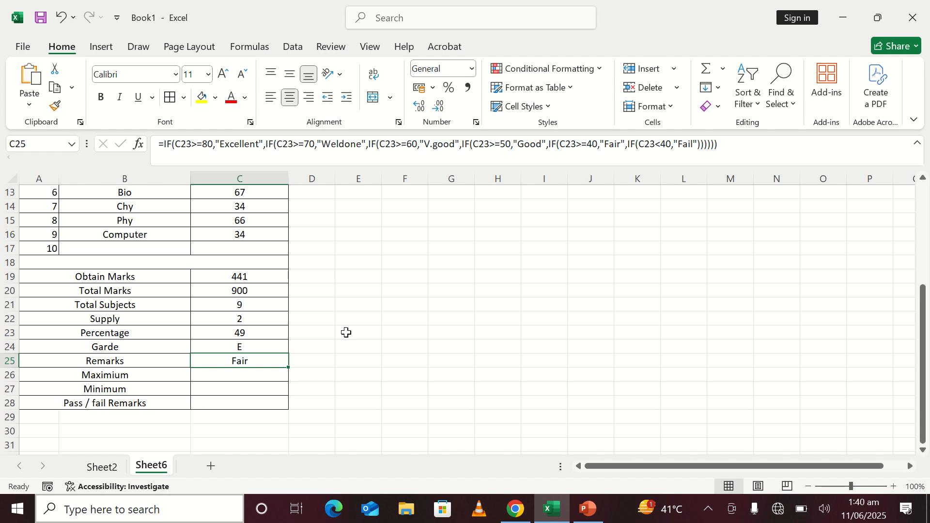
Set the Roll No in B5 to 4 and check the student's summary rows
{"action": "scroll", "coordinate": [310, 372], "scroll_direction": "up", "scroll_amount": 4}
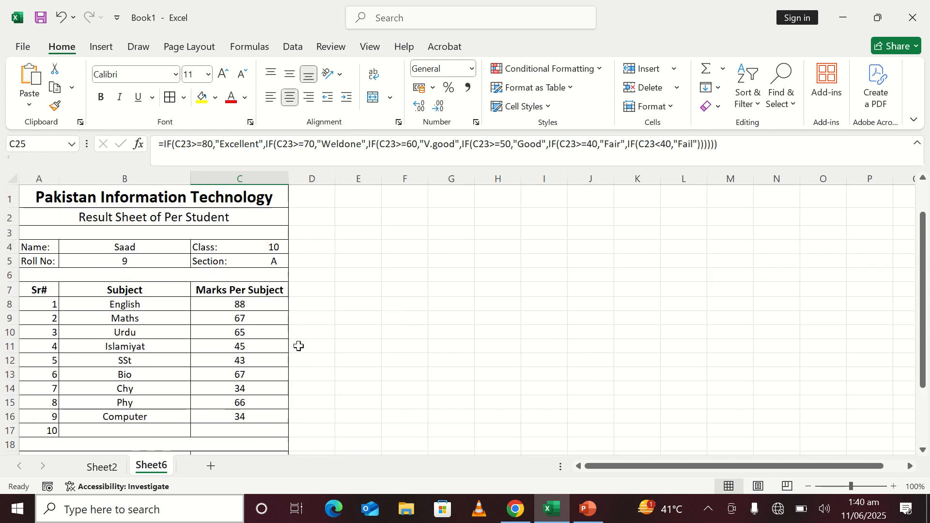
{"action": "left_click", "coordinate": [155, 260]}
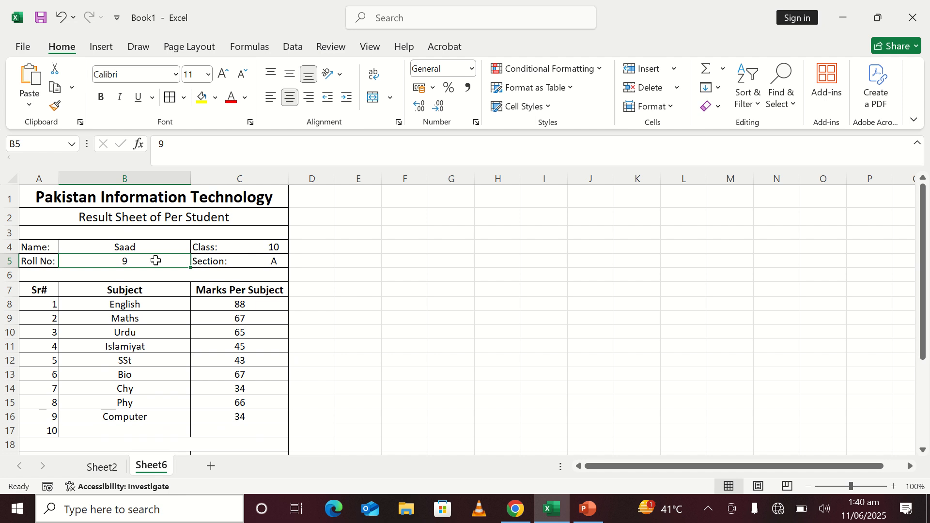
{"action": "type", "text": "4"}
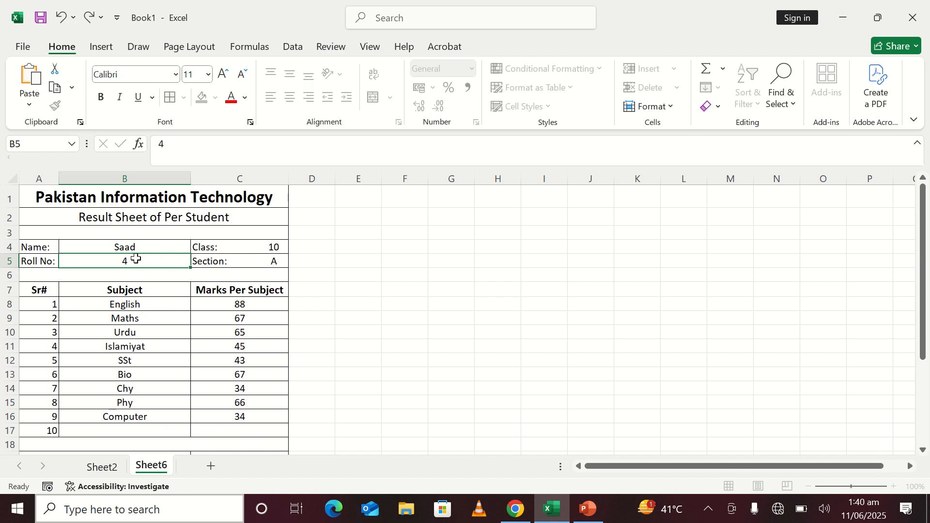
{"action": "key", "text": "Return"}
{"action": "scroll", "coordinate": [247, 336], "scroll_direction": "down", "scroll_amount": 3}
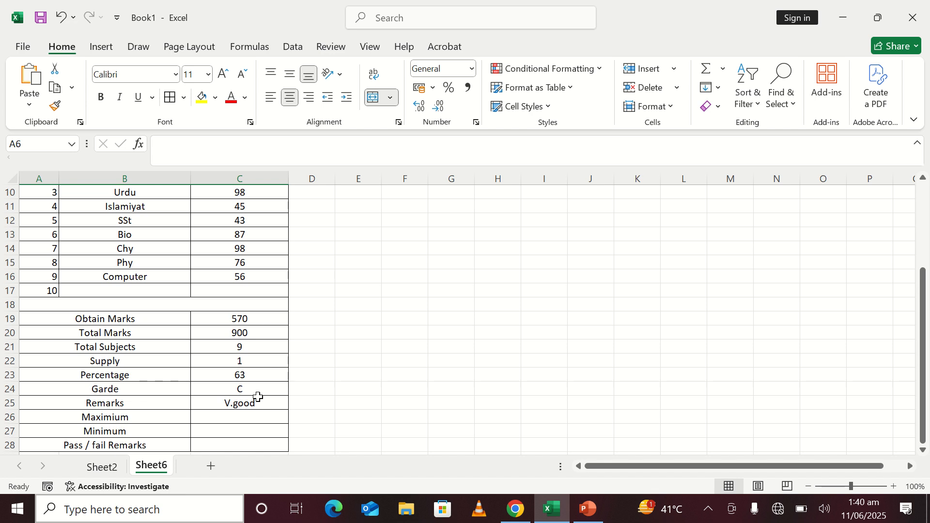
{"action": "scroll", "coordinate": [260, 238], "scroll_direction": "down", "scroll_amount": 1}
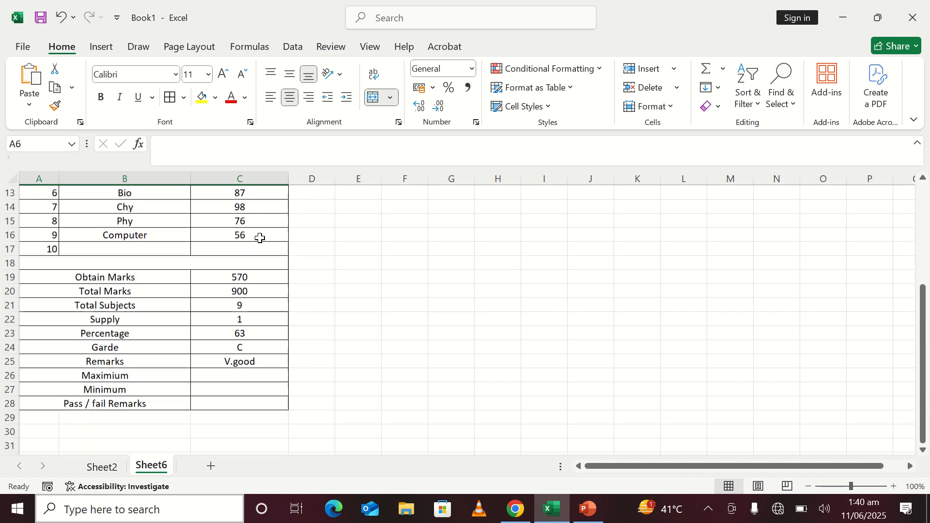
Enter =MAX(C8:C17) in the Maximium cell C26 to get the highest subject mark
{"action": "left_click", "coordinate": [224, 378]}
{"action": "scroll", "coordinate": [224, 373], "scroll_direction": "up", "scroll_amount": 1}
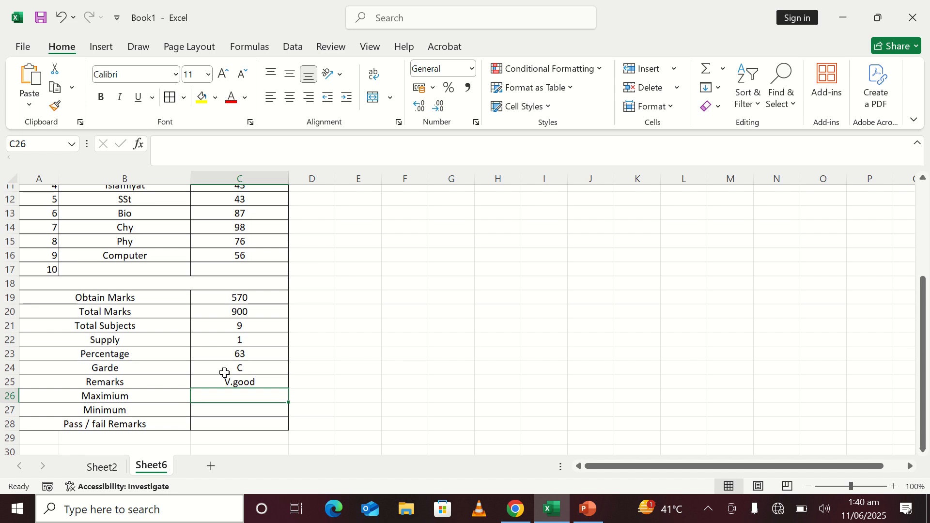
{"action": "scroll", "coordinate": [224, 373], "scroll_direction": "up", "scroll_amount": 2}
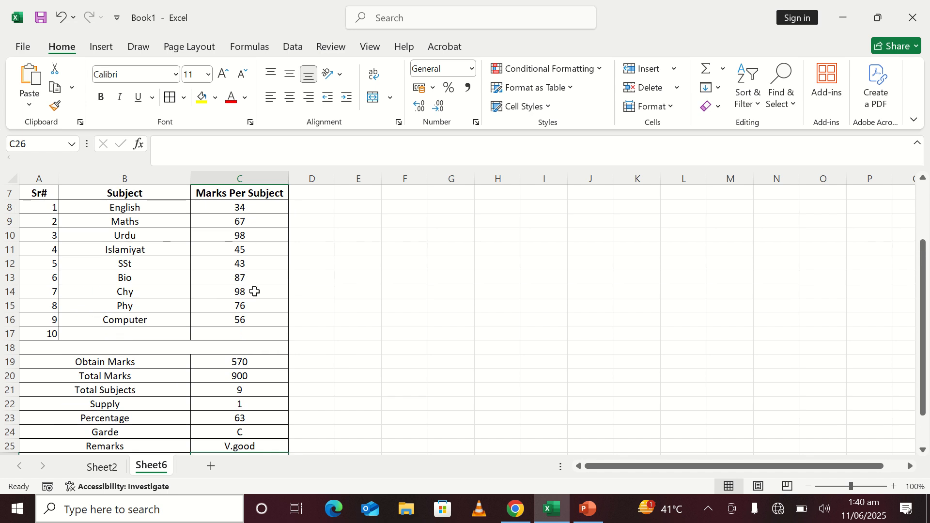
{"action": "scroll", "coordinate": [231, 310], "scroll_direction": "down", "scroll_amount": 1}
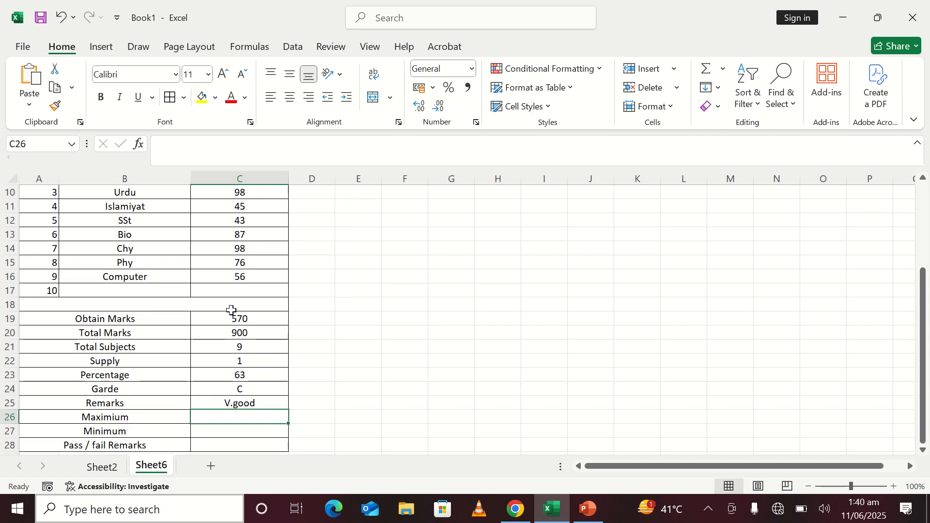
{"action": "type", "text": "=max"}
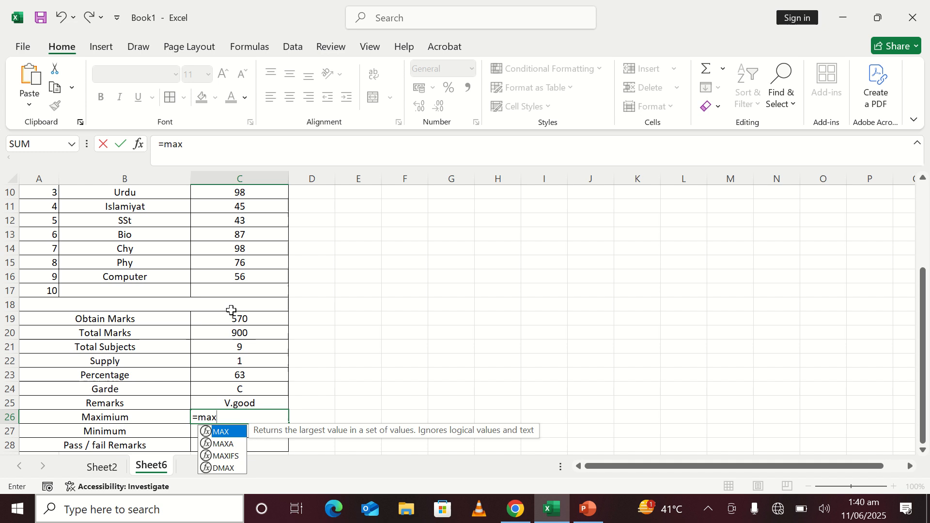
{"action": "type", "text": "("}
{"action": "scroll", "coordinate": [232, 311], "scroll_direction": "up", "scroll_amount": 1}
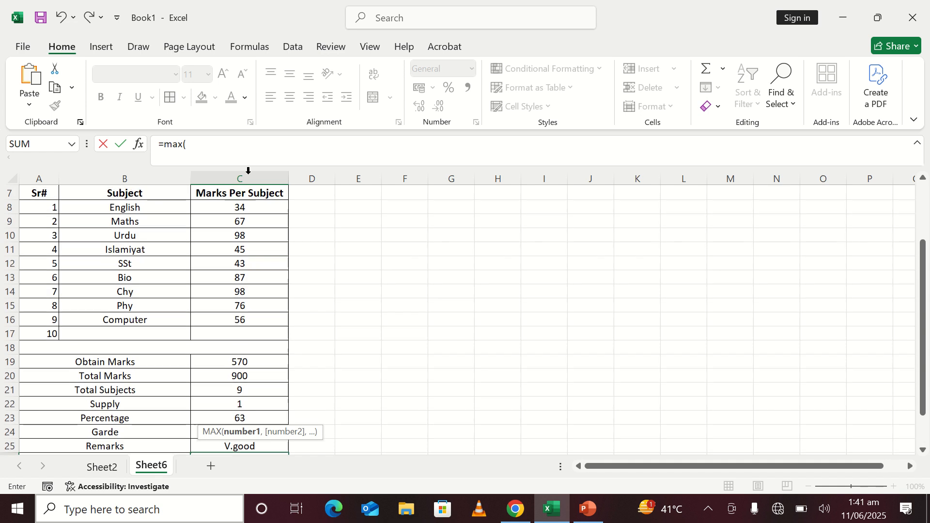
{"action": "left_click", "coordinate": [248, 208]}
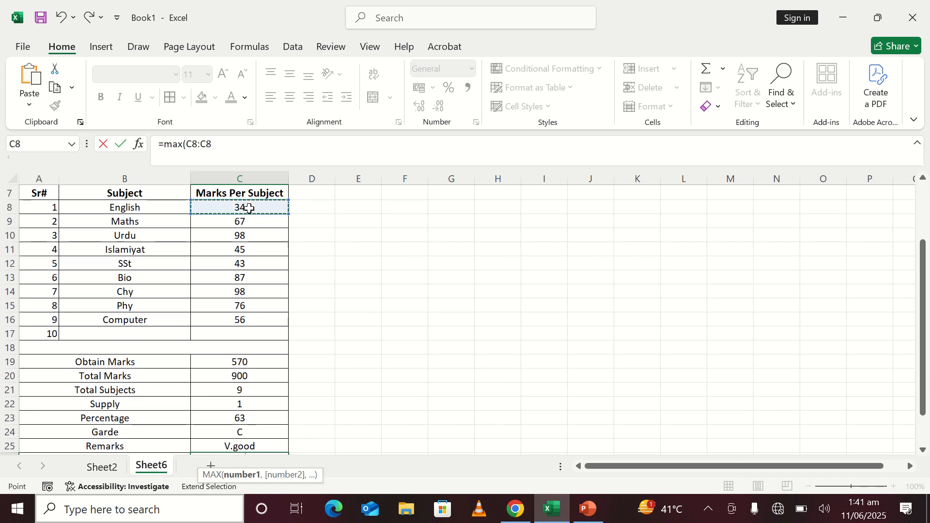
{"action": "left_click", "coordinate": [246, 335], "text": "shift"}
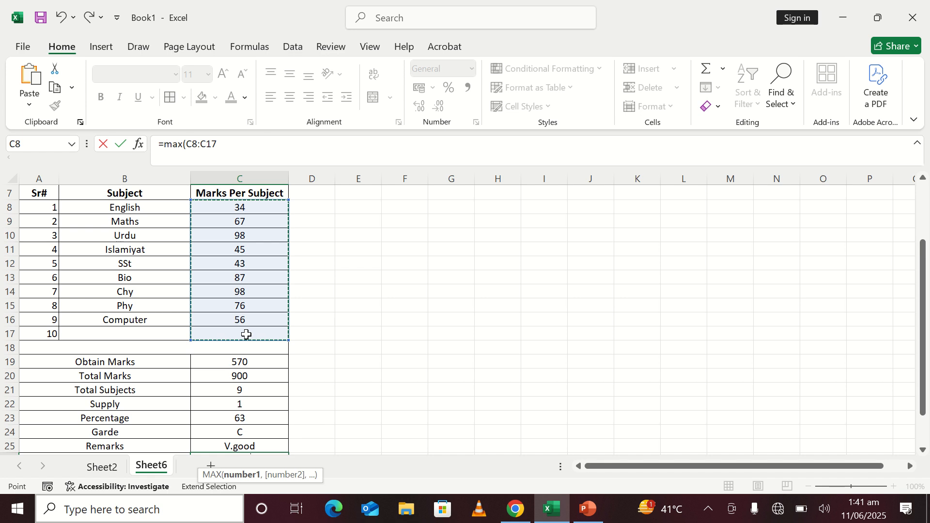
{"action": "type", "text": ")"}
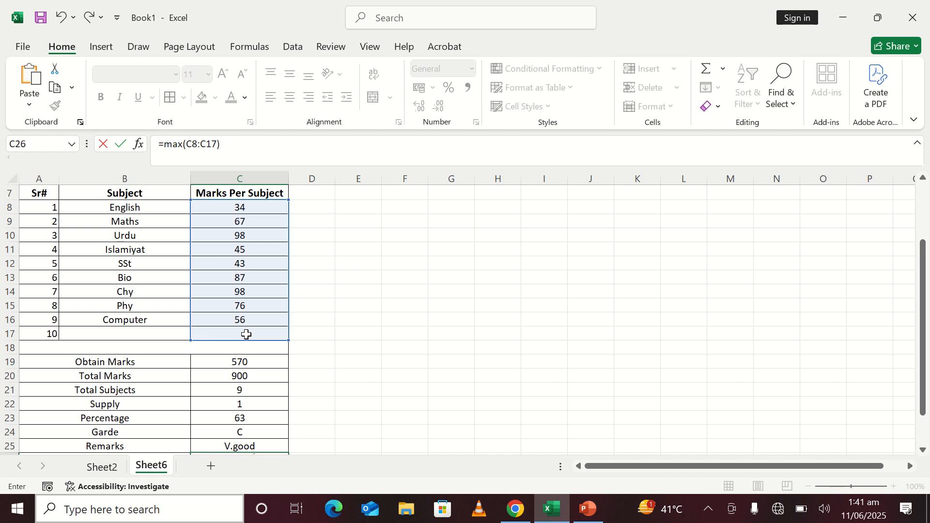
{"action": "scroll", "coordinate": [247, 334], "scroll_direction": "down", "scroll_amount": 1}
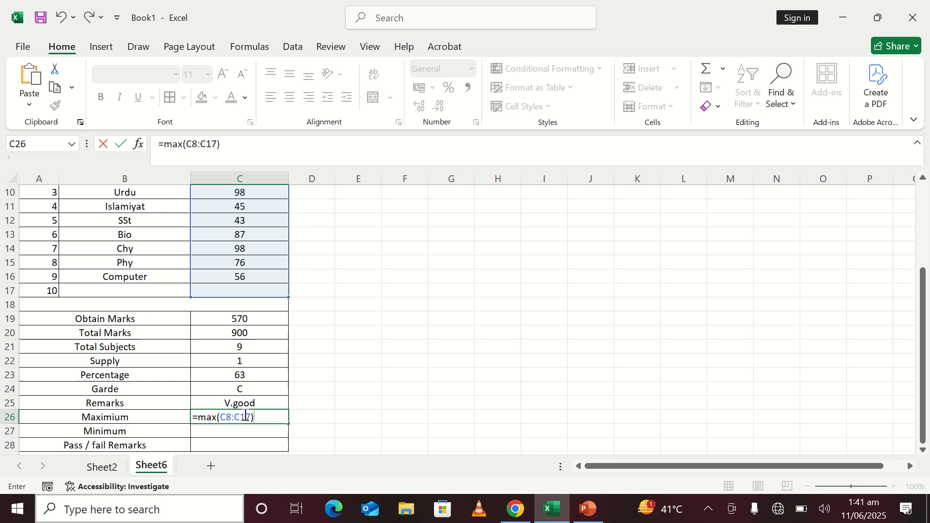
{"action": "key", "text": "Return"}
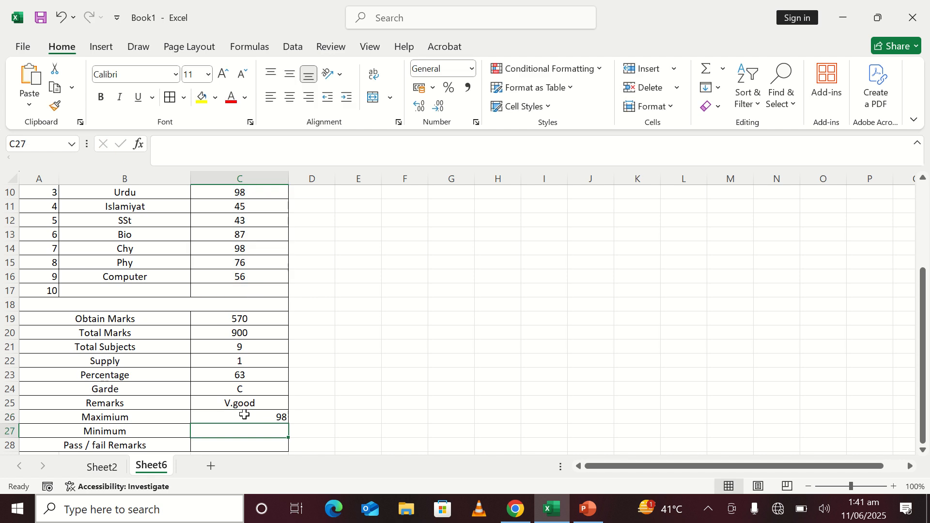
Centre the Maximium result in C26
{"action": "left_click", "coordinate": [244, 415]}
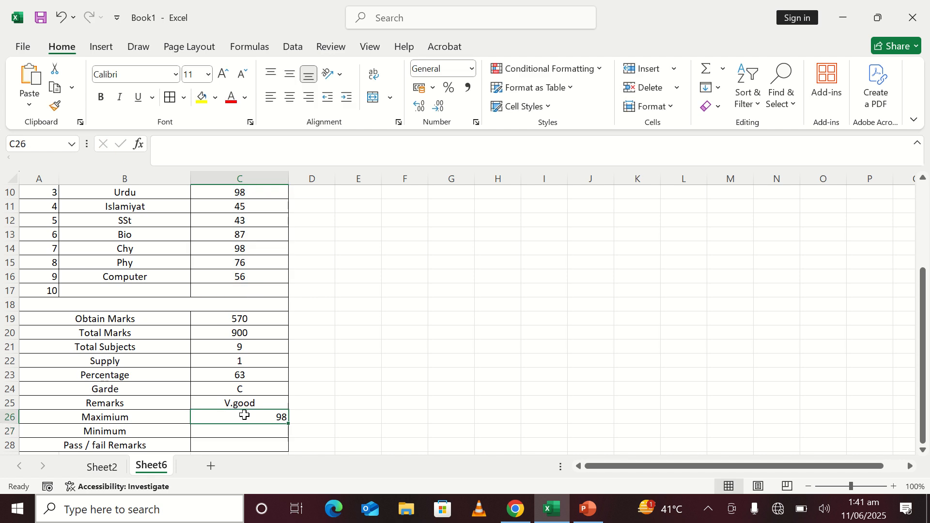
{"action": "left_click", "coordinate": [289, 99]}
{"action": "scroll", "coordinate": [257, 368], "scroll_direction": "down", "scroll_amount": 1}
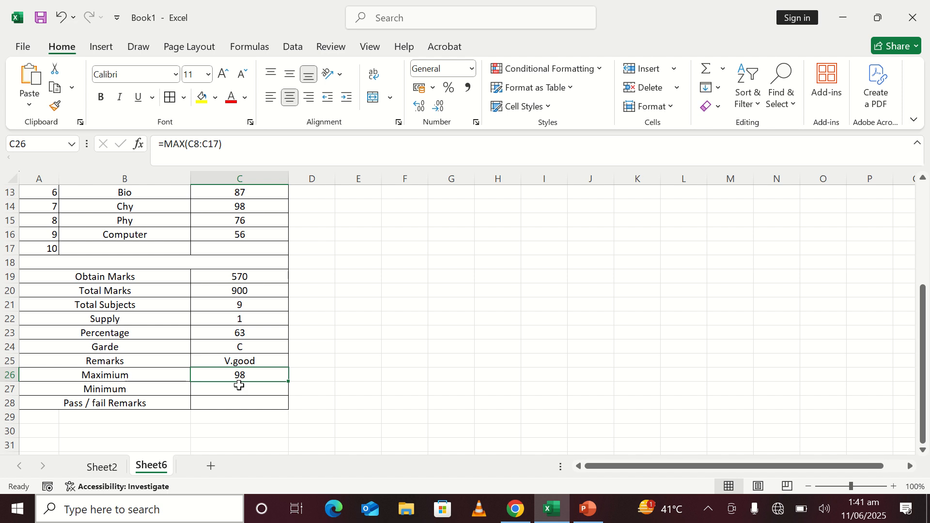
Enter =MIN(C8:C17) in the Minimum cell C27 to get the lowest subject mark, and centre the result
{"action": "left_click", "coordinate": [239, 385]}
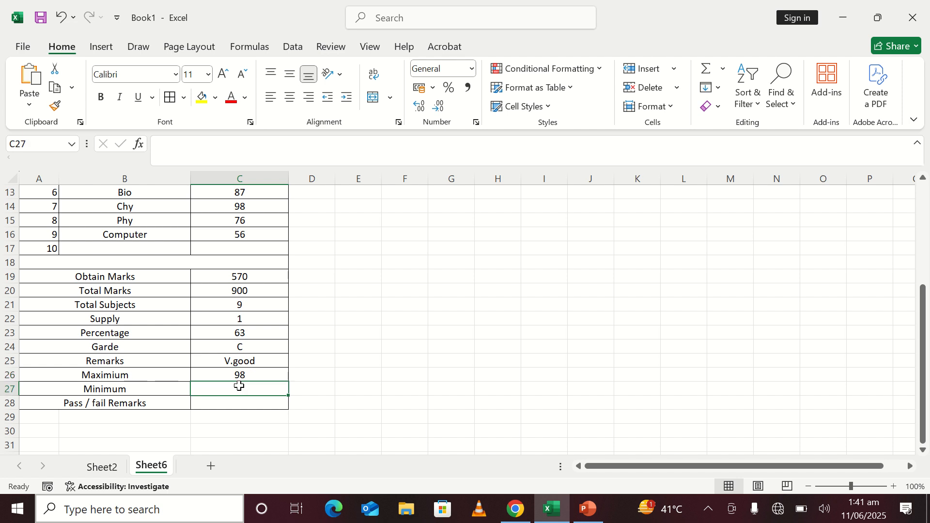
{"action": "type", "text": "="}
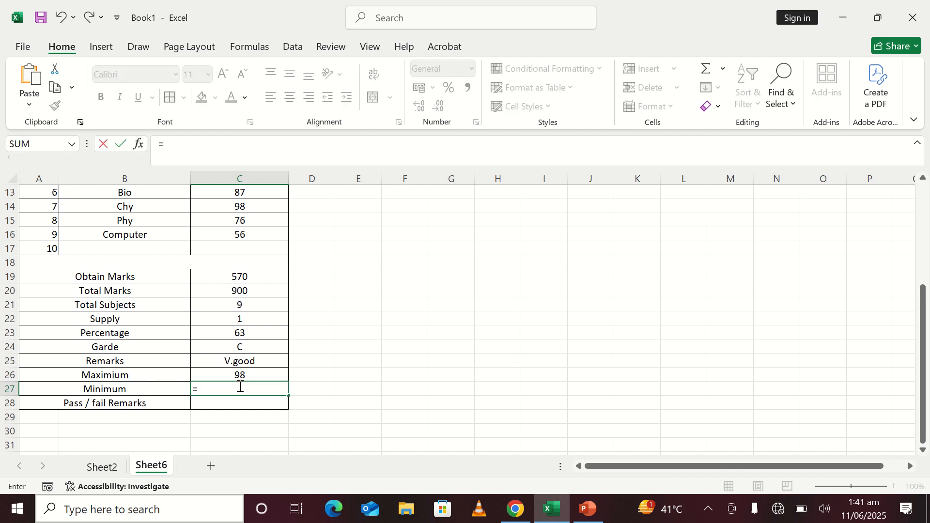
{"action": "type", "text": "min("}
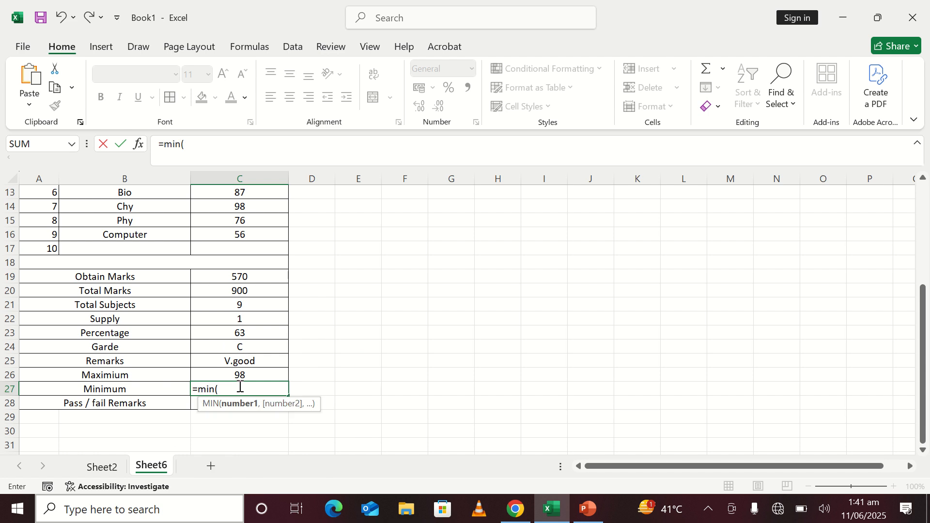
{"action": "scroll", "coordinate": [261, 265], "scroll_direction": "up", "scroll_amount": 3}
{"action": "left_click", "coordinate": [252, 250]}
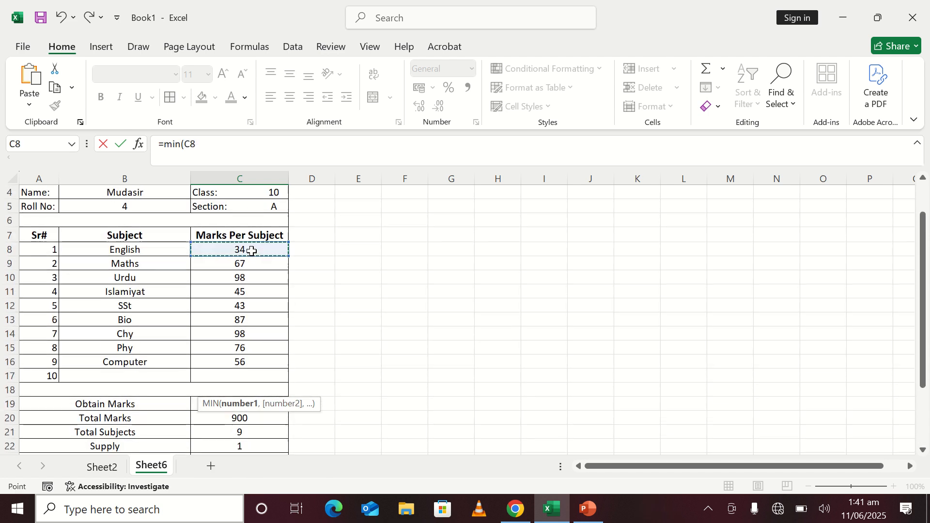
{"action": "key", "text": "F8"}
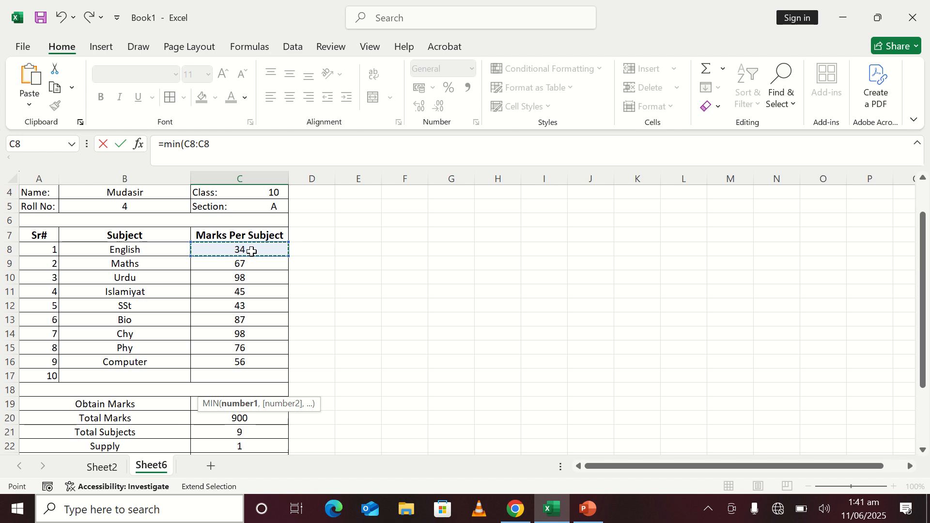
{"action": "left_click", "coordinate": [269, 379]}
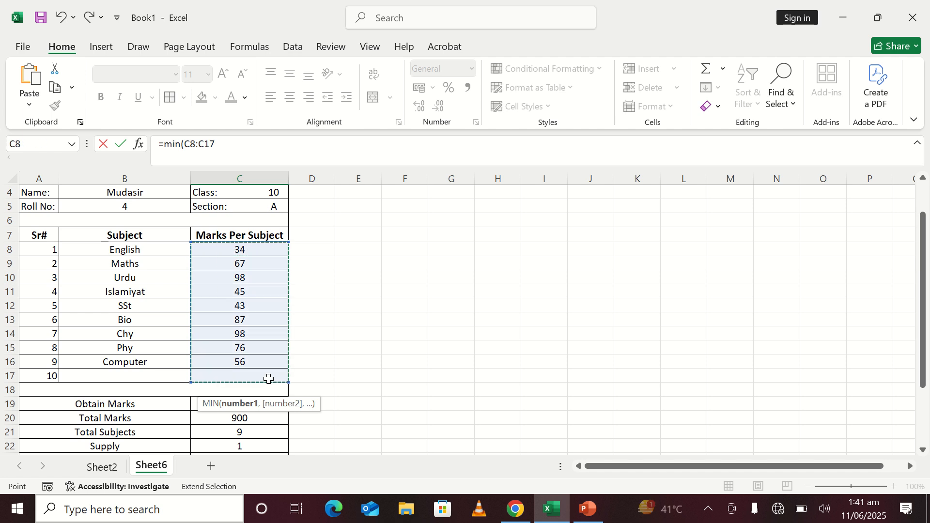
{"action": "type", "text": ")"}
{"action": "scroll", "coordinate": [265, 378], "scroll_direction": "down", "scroll_amount": 3}
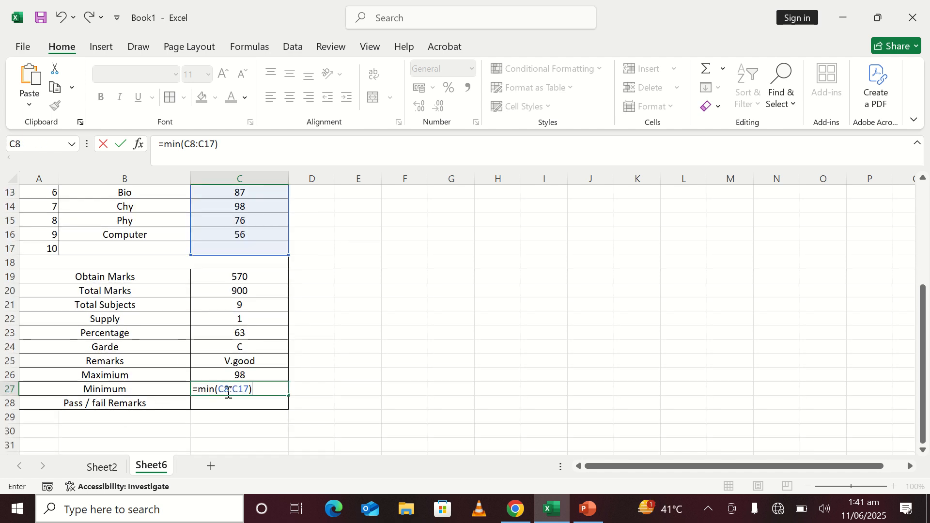
{"action": "key", "text": "Return"}
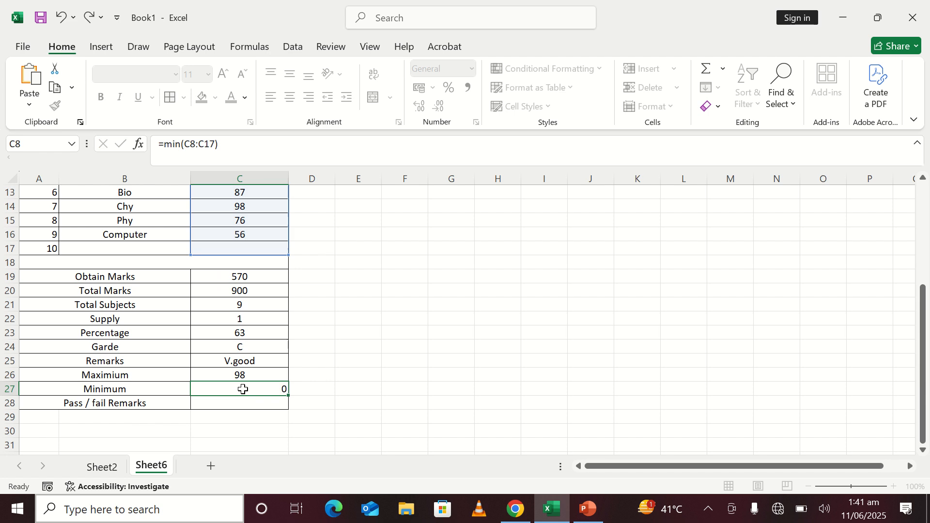
{"action": "left_click", "coordinate": [243, 390]}
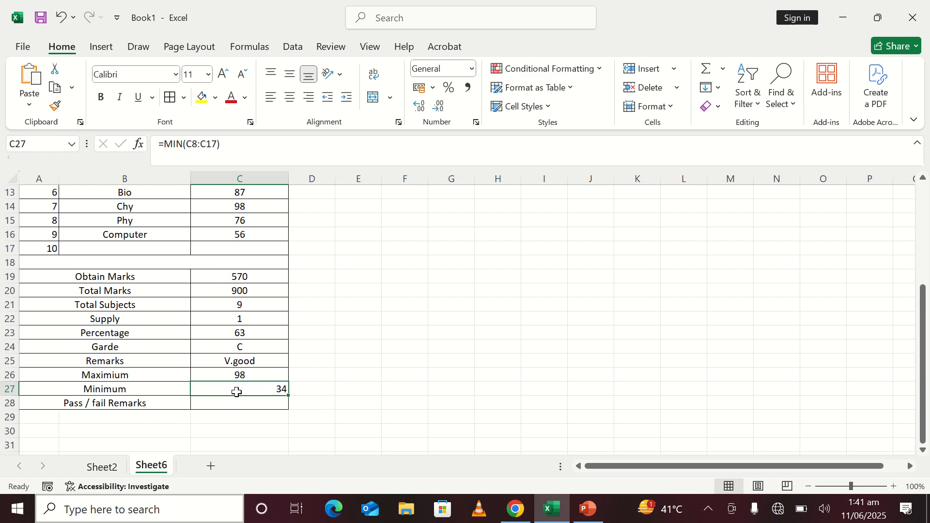
{"action": "left_click", "coordinate": [289, 97]}
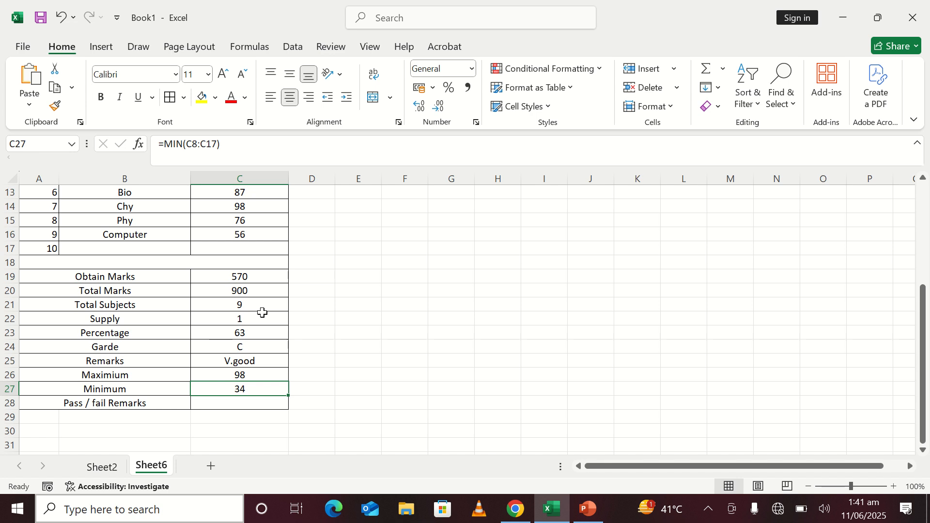
Start the Pass / fail Remarks formula in C28 with an IF that returns "Fail" when the Supply value C22>0
{"action": "left_click", "coordinate": [230, 407]}
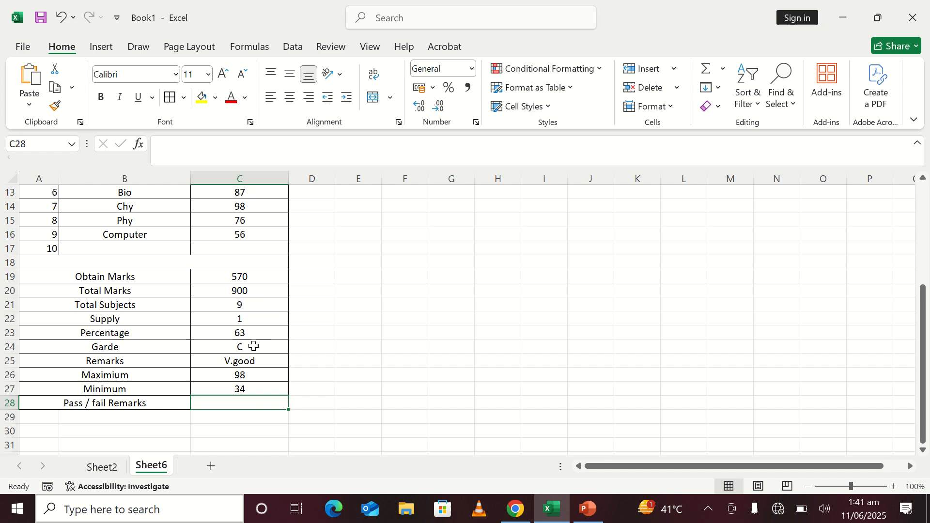
{"action": "left_click", "coordinate": [275, 335]}
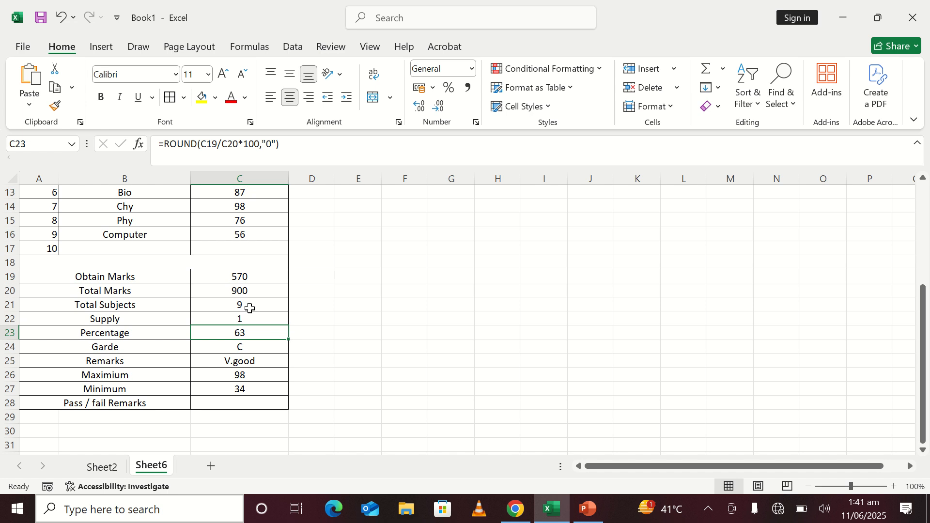
{"action": "left_click", "coordinate": [249, 319]}
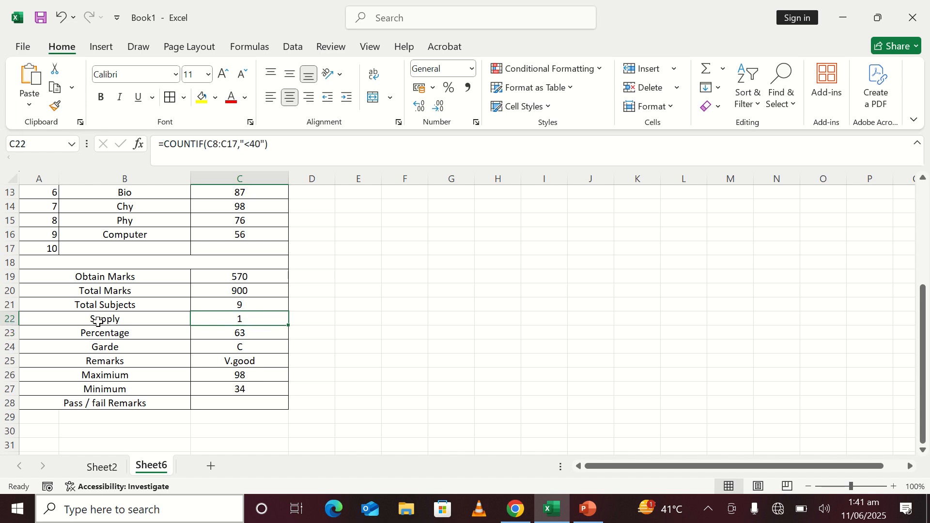
{"action": "left_click", "coordinate": [226, 403]}
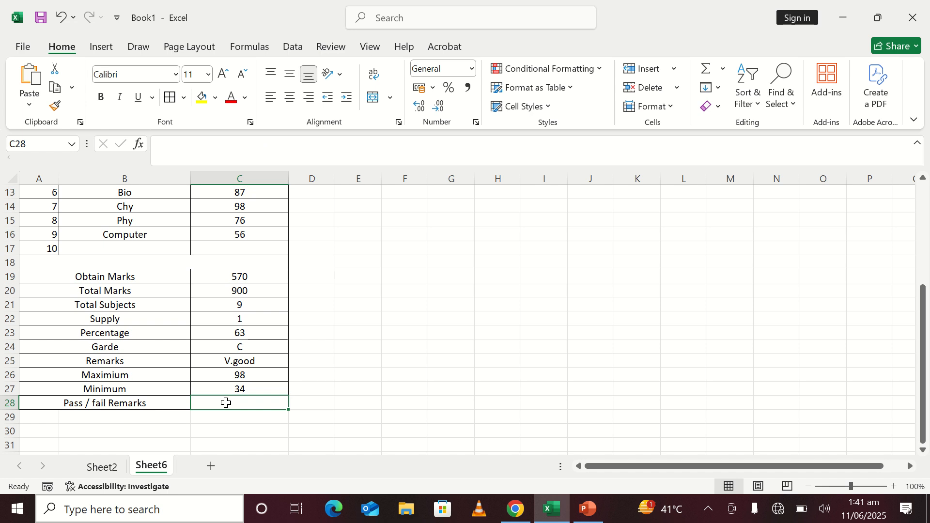
{"action": "type", "text": "=if"}
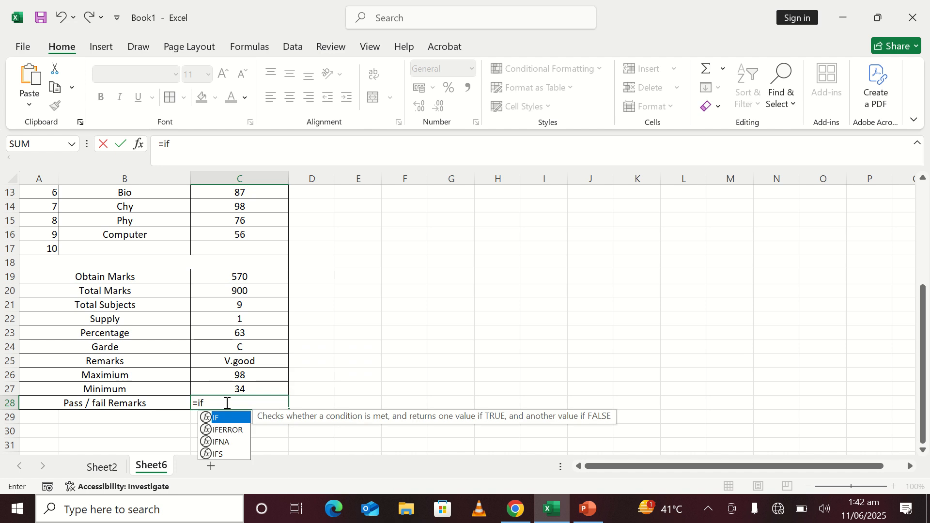
{"action": "type", "text": "("}
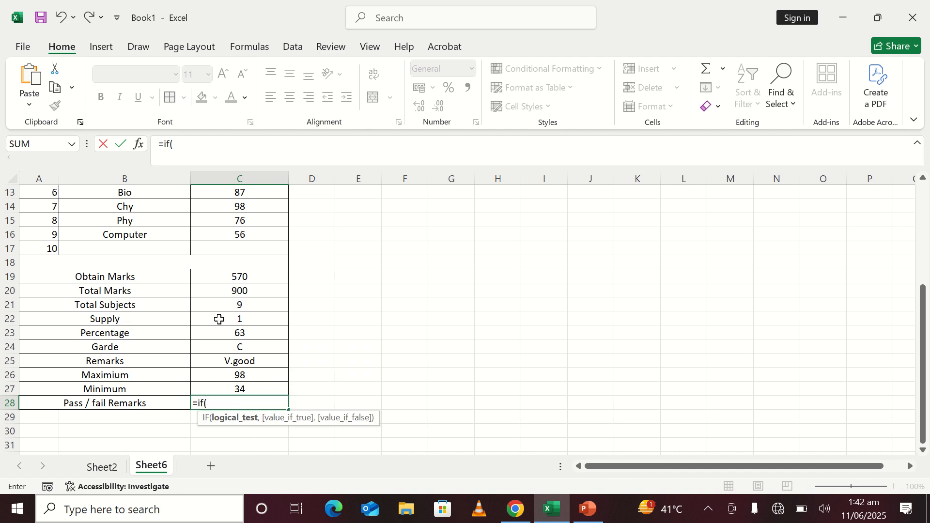
{"action": "left_click", "coordinate": [237, 319]}
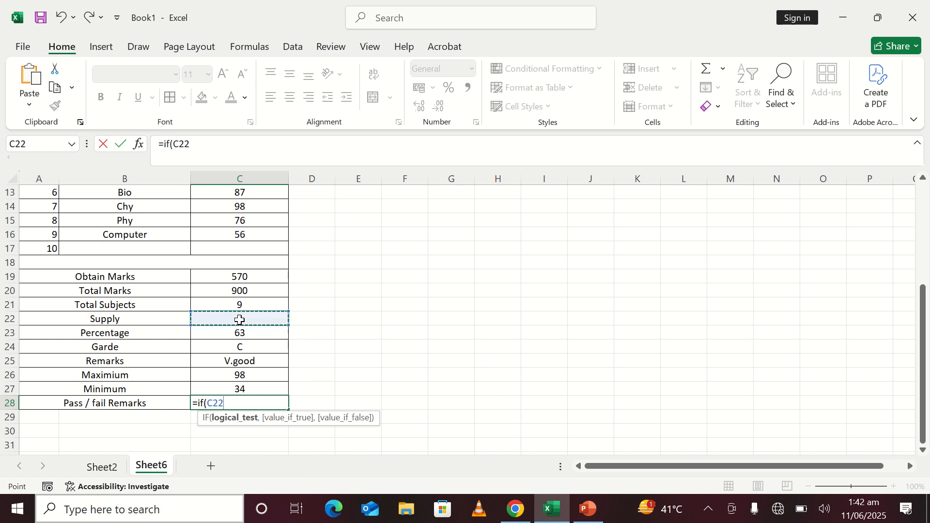
{"action": "type", "text": ">0"}
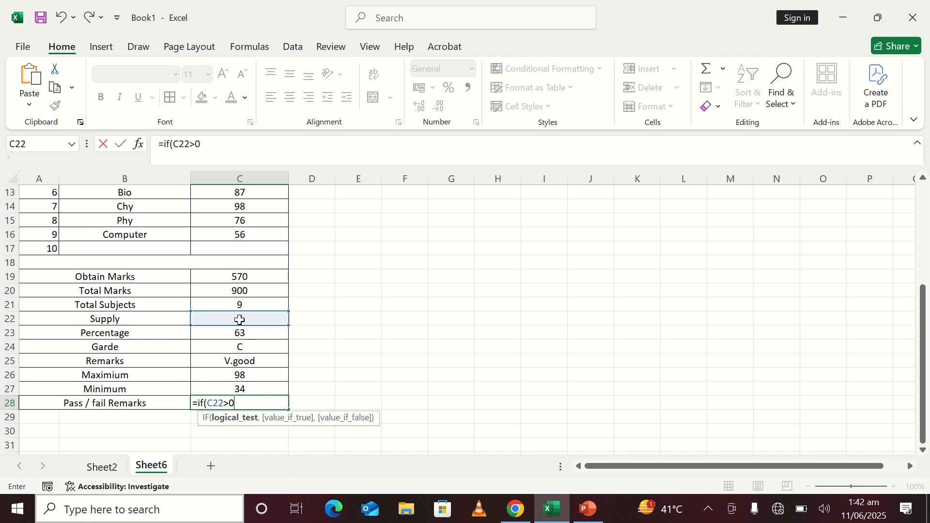
{"action": "type", "text": ",\"Fail"}
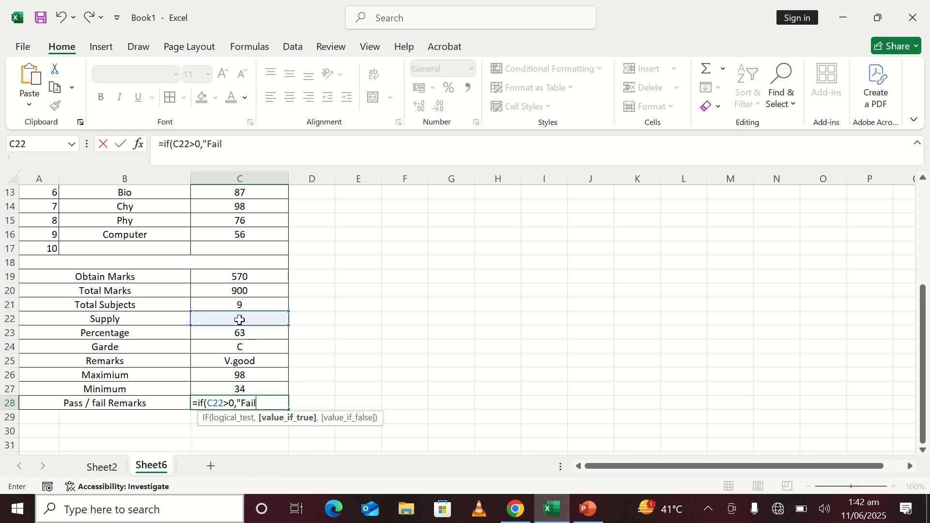
{"action": "type", "text": "\","}
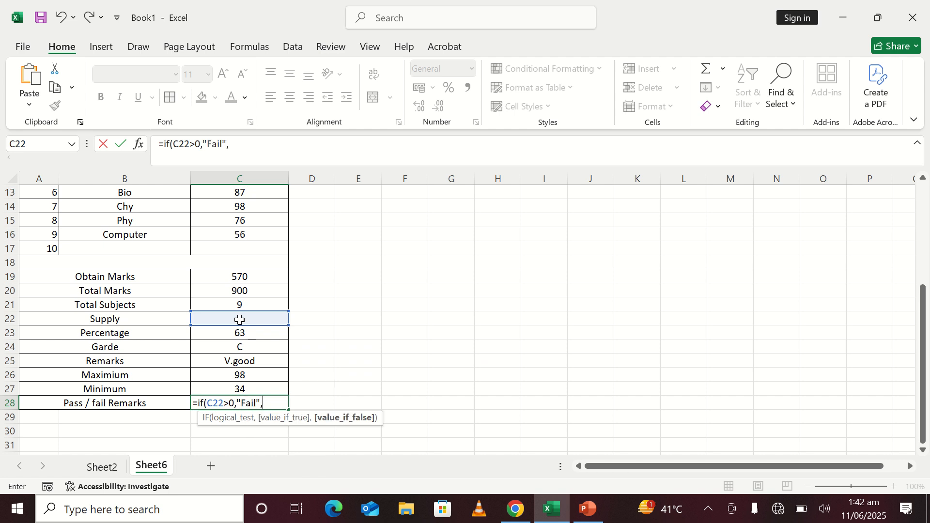
Complete the C28 formula with a nested IF returning "Pass" for C22=0, and centre the result
{"action": "type", "text": "if"}
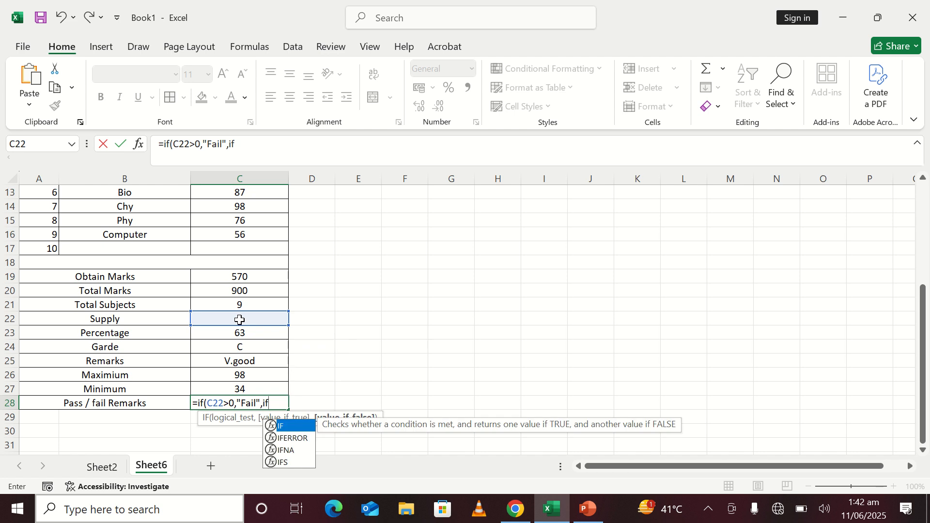
{"action": "type", "text": "("}
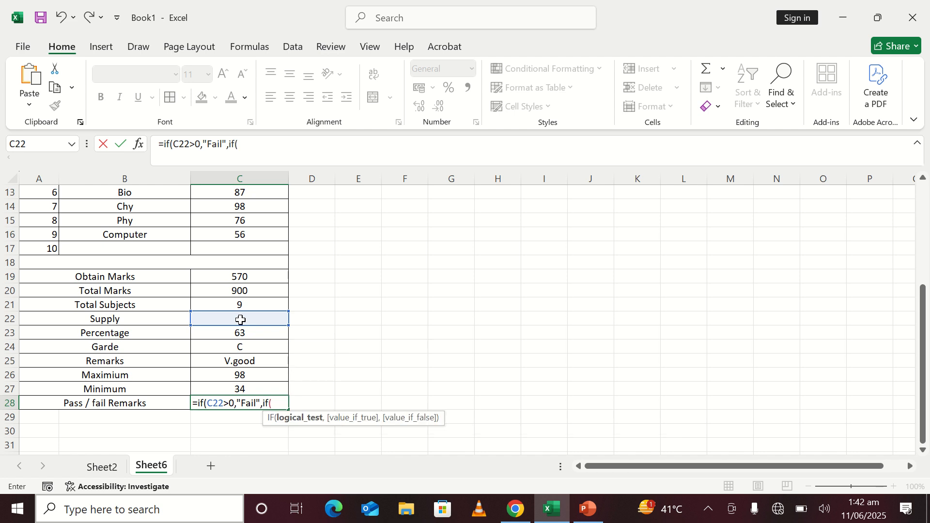
{"action": "left_click", "coordinate": [240, 319]}
{"action": "type", "text": "=0"}
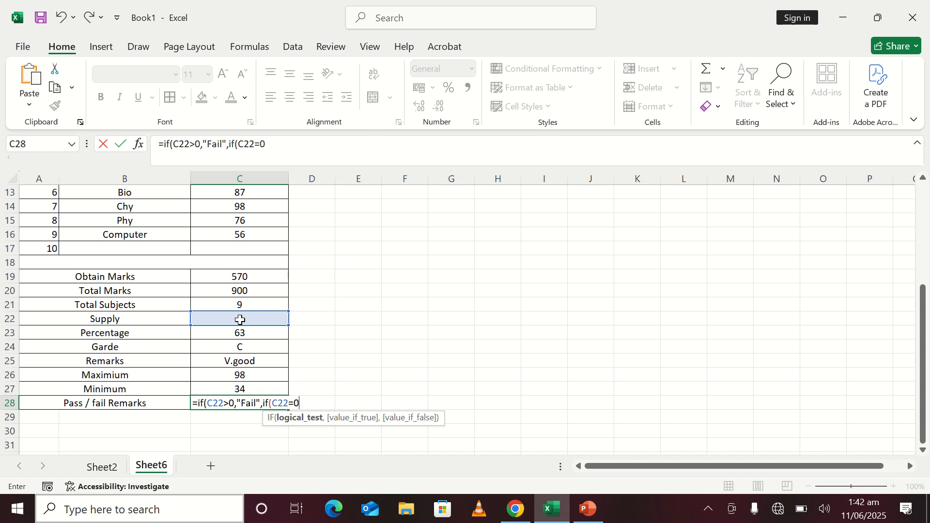
{"action": "type", "text": ",\"Pass"}
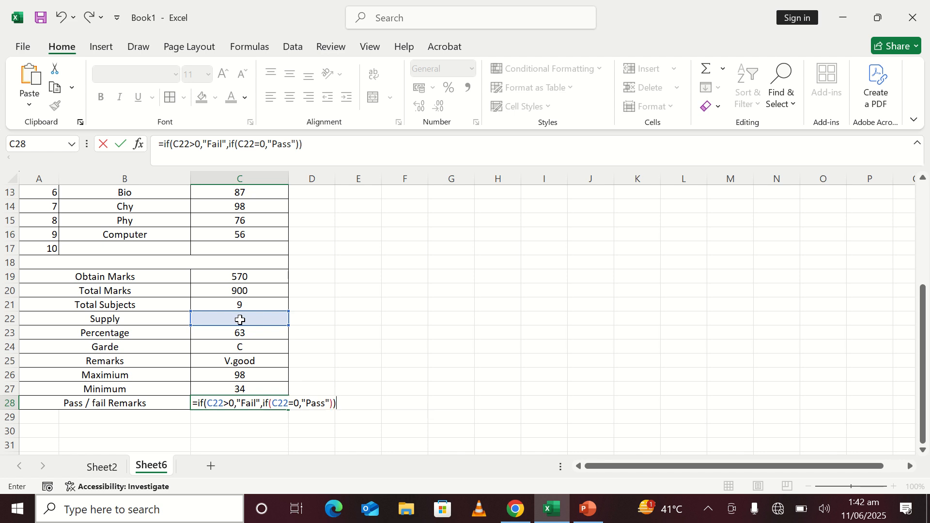
{"action": "key", "text": "Return"}
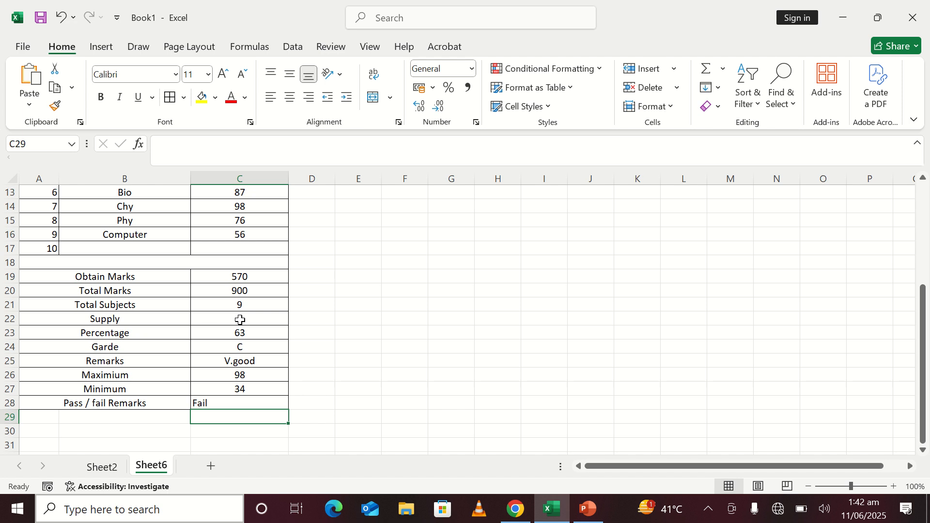
{"action": "left_click", "coordinate": [259, 405]}
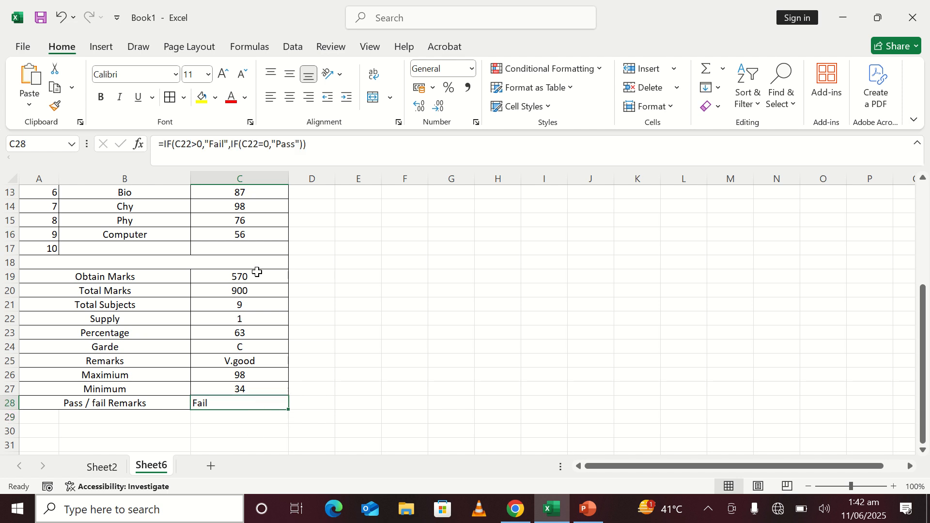
{"action": "left_click", "coordinate": [289, 97]}
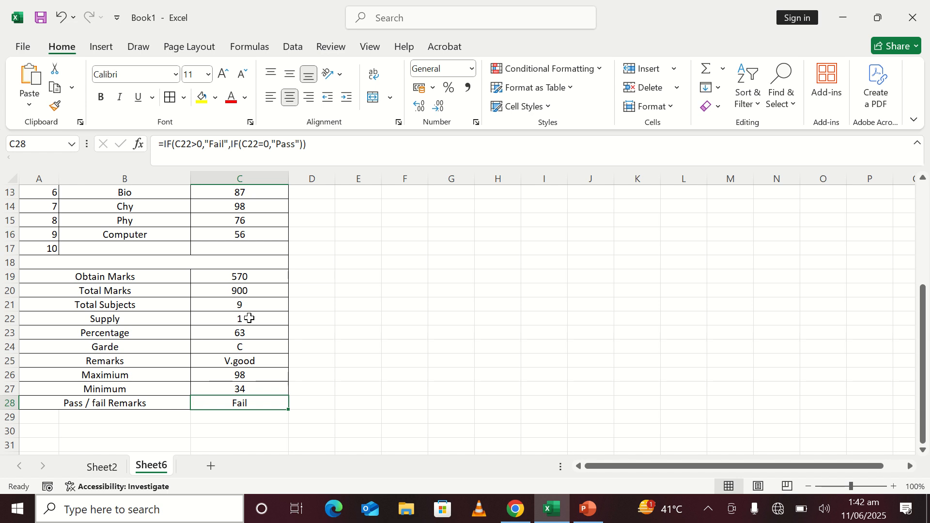
Set up a Less Than conditional formatting rule with the value 50 for the subject marks in C8:C17
{"action": "scroll", "coordinate": [249, 317], "scroll_direction": "up", "scroll_amount": 4}
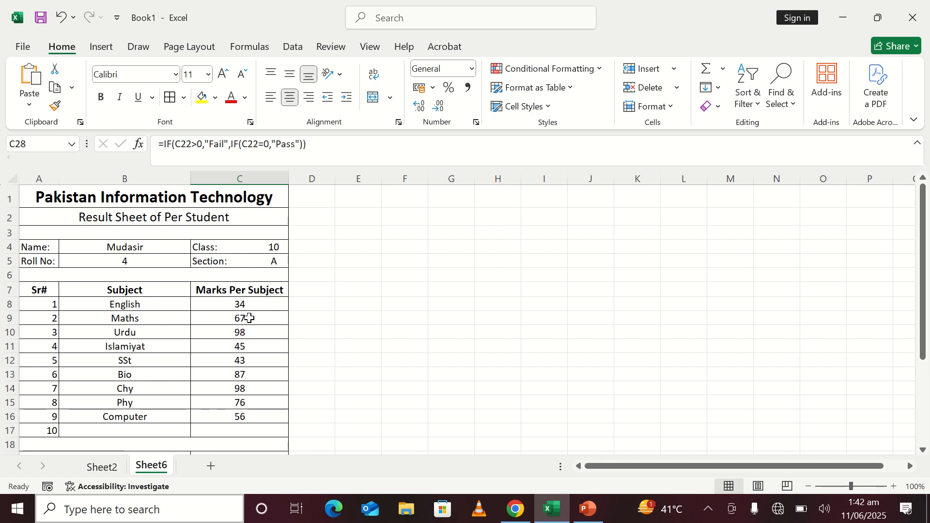
{"action": "left_click", "coordinate": [200, 307]}
{"action": "left_click_drag", "start_coordinate": [200, 308], "coordinate": [235, 426]}
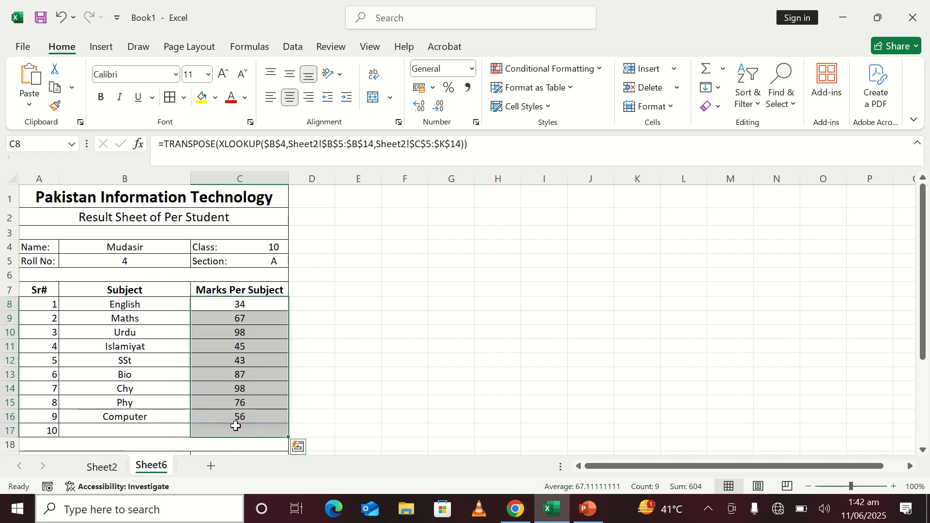
{"action": "left_click", "coordinate": [591, 70]}
{"action": "mouse_move", "coordinate": [589, 87]}
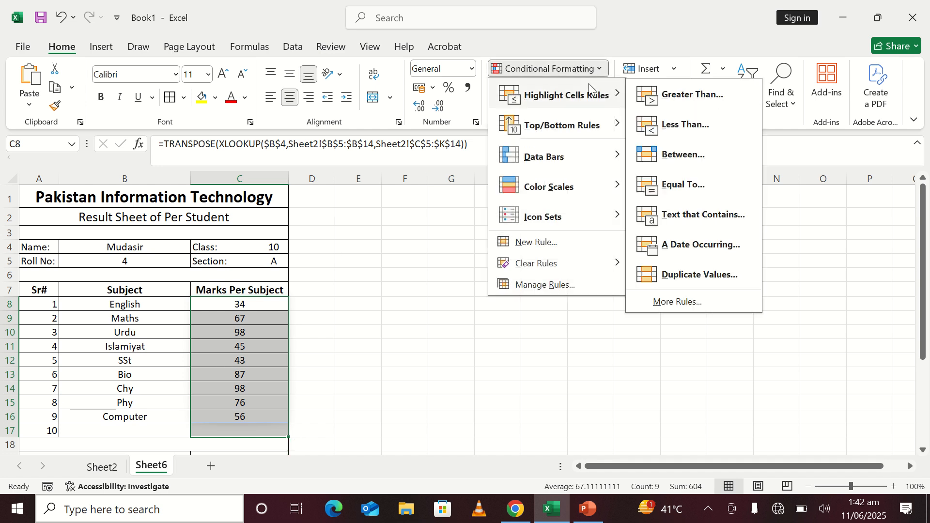
{"action": "left_click", "coordinate": [676, 124]}
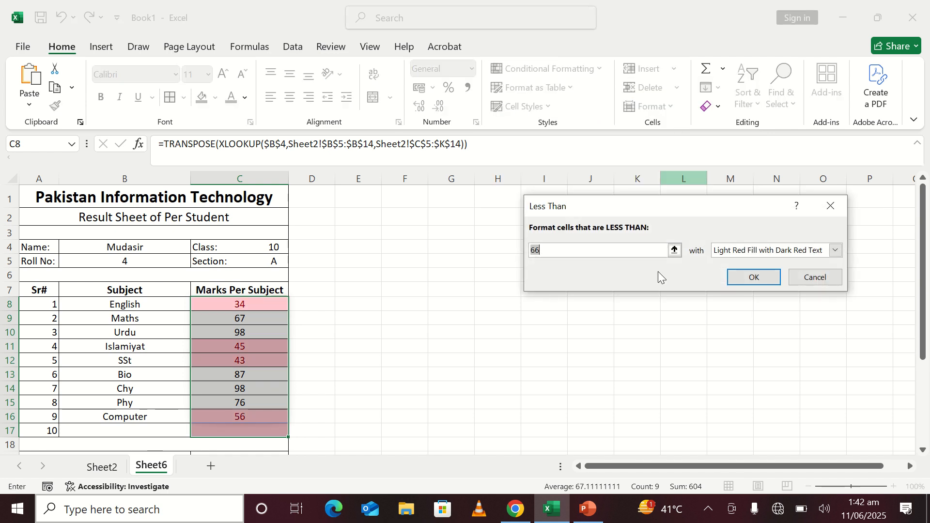
{"action": "left_click", "coordinate": [588, 256]}
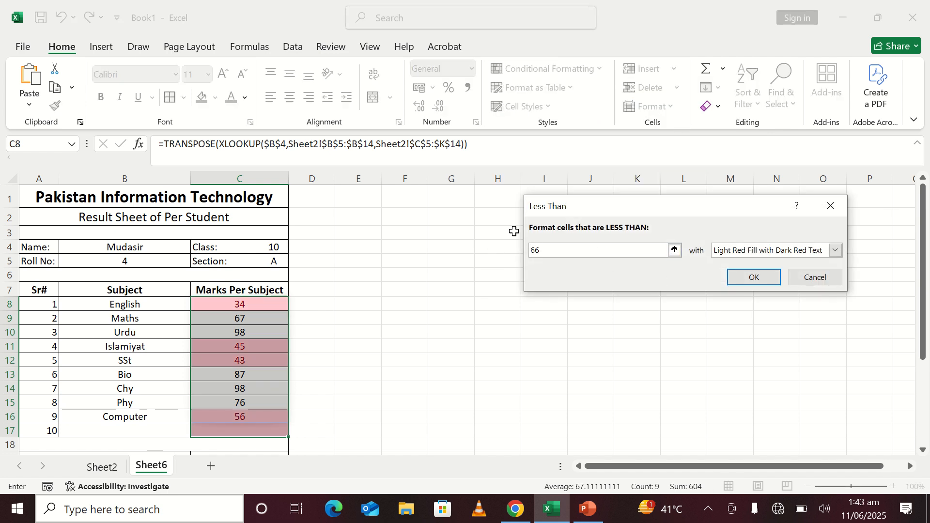
{"action": "type", "text": "40"}
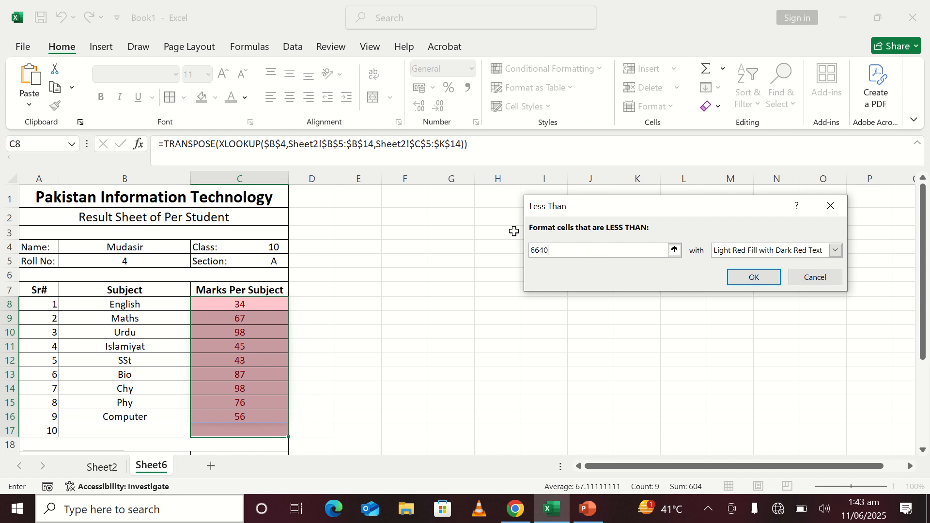
{"action": "key", "text": "BackSpace"}
{"action": "key", "text": "BackSpace"}
{"action": "key", "text": "BackSpace"}
{"action": "type", "text": "5"}
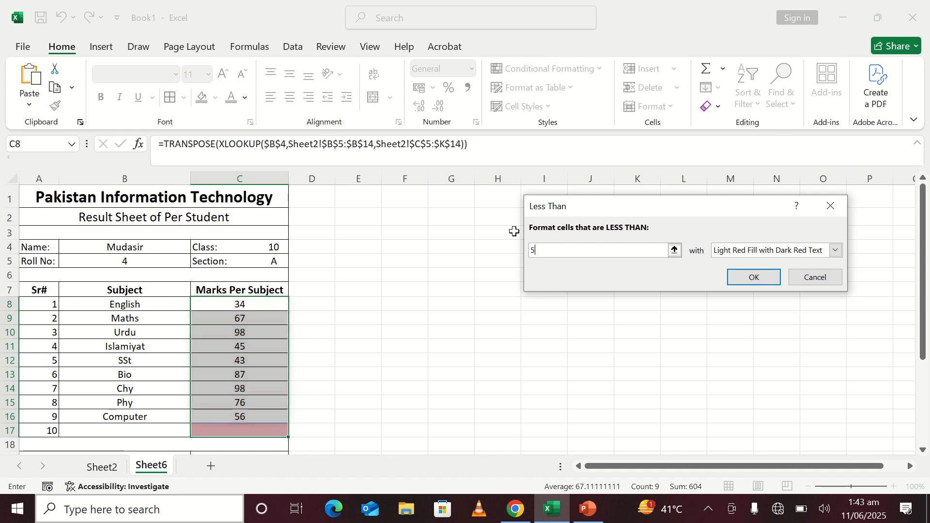
{"action": "type", "text": "0"}
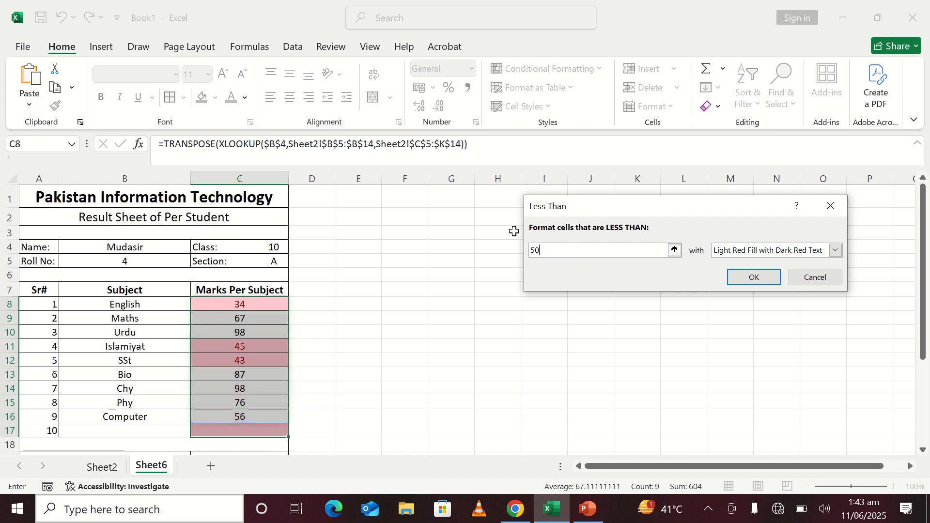
Apply the less-than-50 rule with the Red Text format to the subject marks C8:C17, and undo it
{"action": "left_click", "coordinate": [837, 250]}
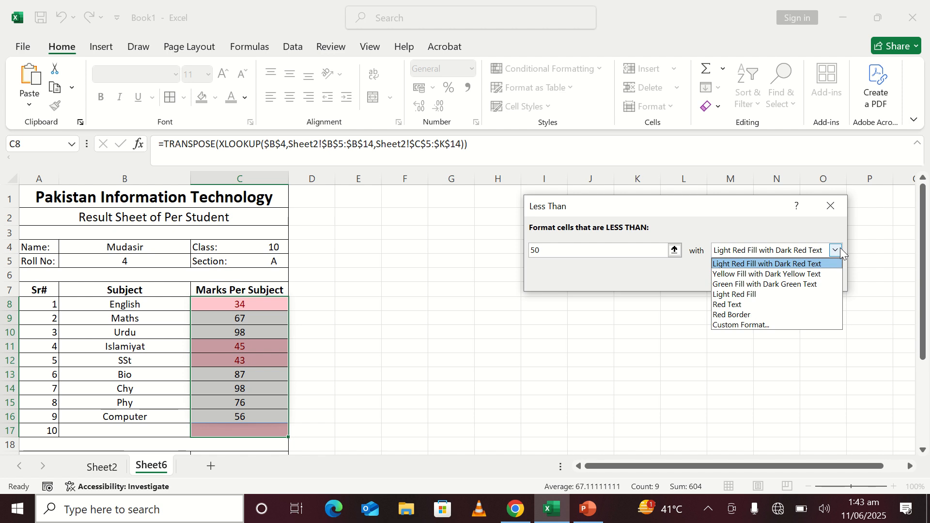
{"action": "left_click", "coordinate": [752, 305]}
{"action": "left_click", "coordinate": [766, 274]}
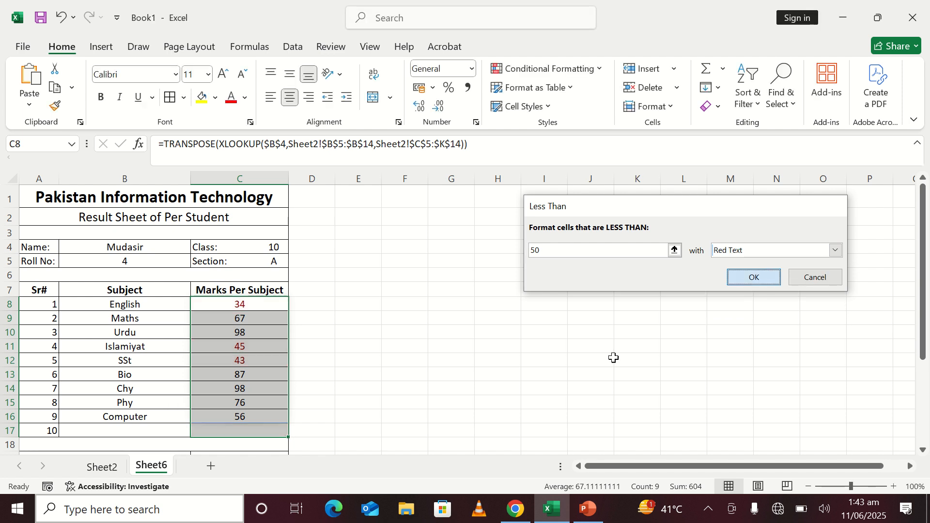
{"action": "left_click", "coordinate": [456, 357]}
{"action": "left_click", "coordinate": [257, 305]}
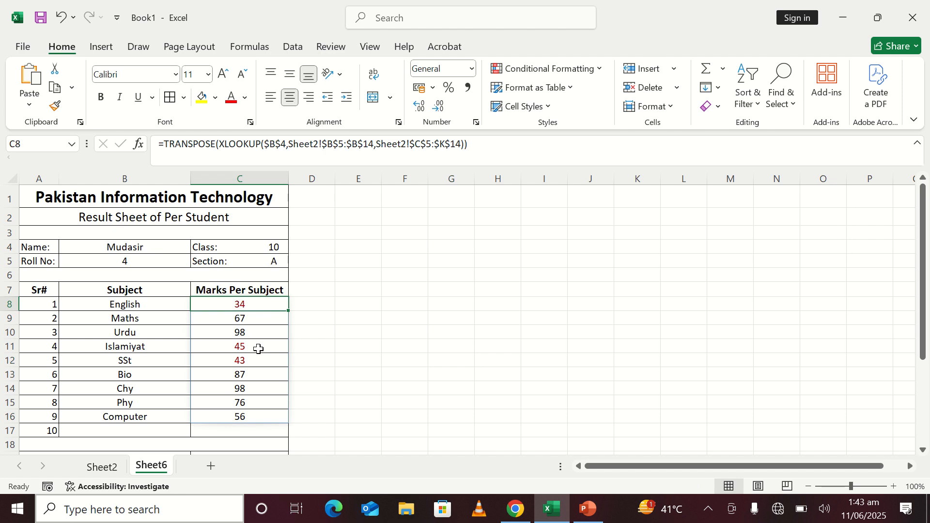
{"action": "left_click_drag", "start_coordinate": [257, 304], "coordinate": [261, 430]}
{"action": "key", "text": "ctrl+z"}
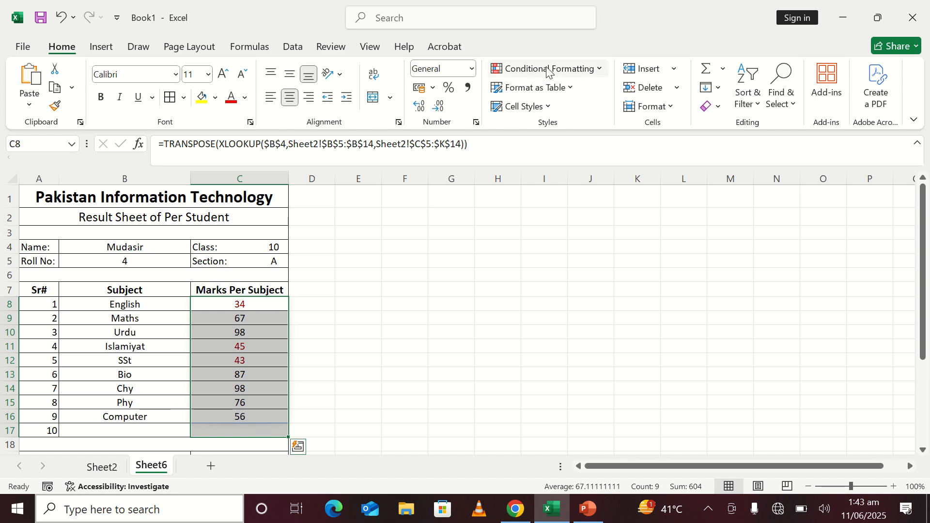
Add a Less Than conditional formatting rule to the subject marks C8:C17, showing values under 40 in Red Text
{"action": "left_click", "coordinate": [527, 71]}
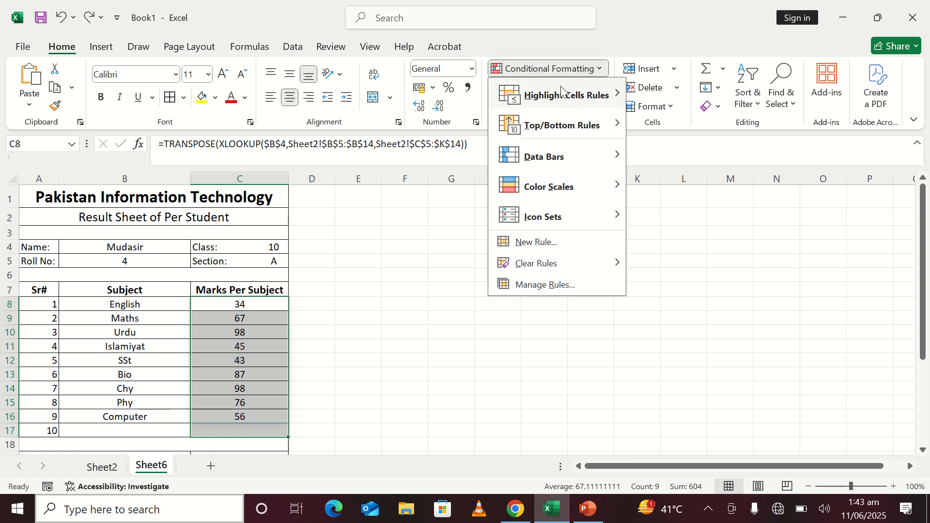
{"action": "mouse_move", "coordinate": [557, 94]}
{"action": "left_click", "coordinate": [663, 124]}
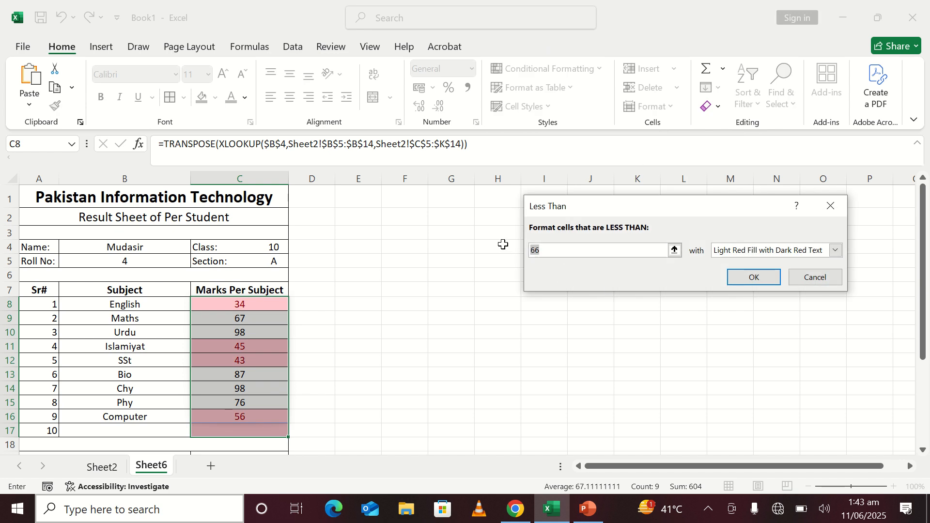
{"action": "type", "text": "40"}
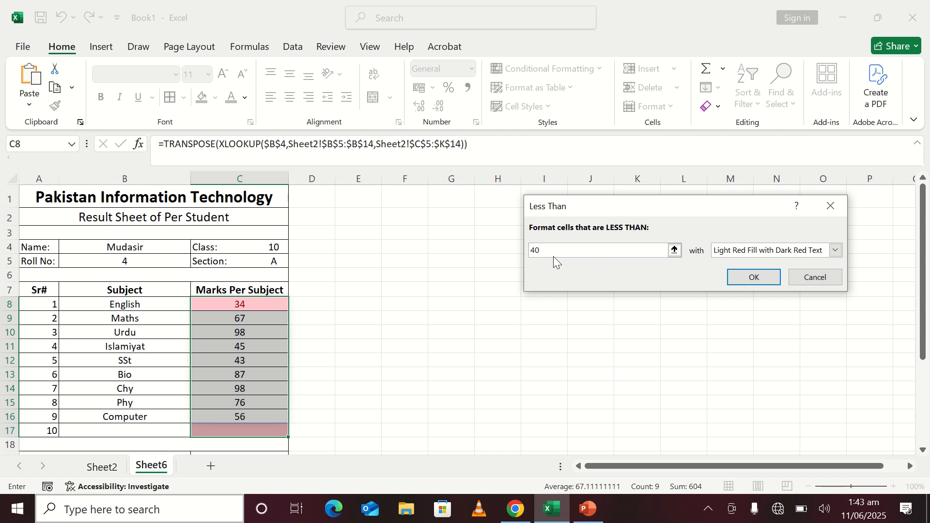
{"action": "left_click", "coordinate": [838, 250]}
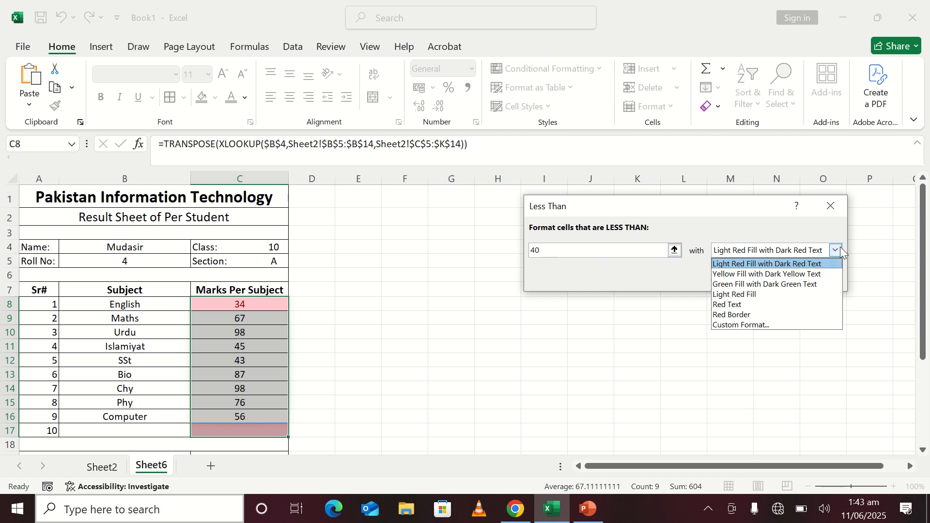
{"action": "left_click", "coordinate": [736, 303]}
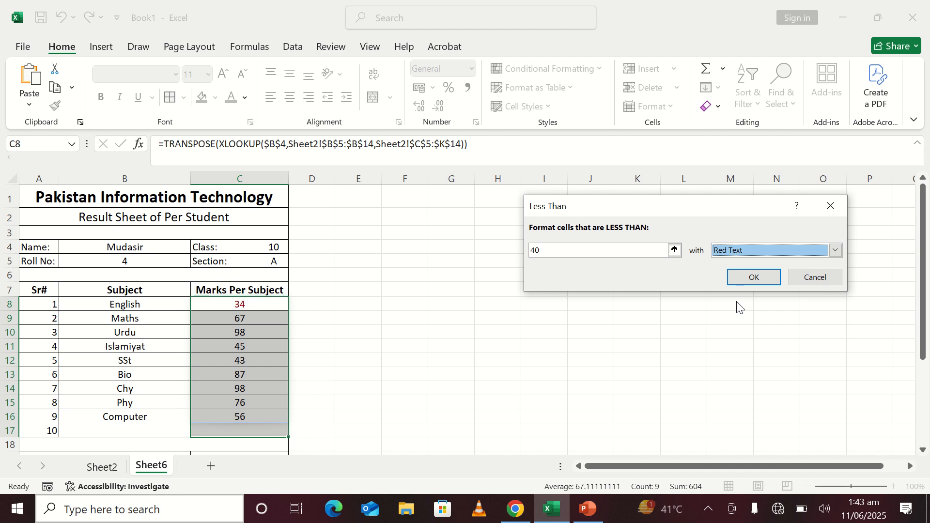
{"action": "left_click", "coordinate": [754, 277]}
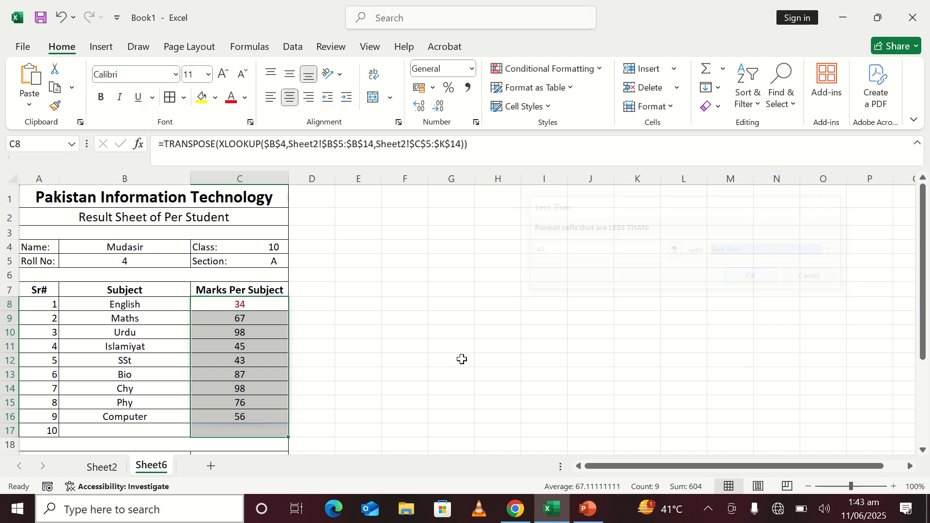
{"action": "left_click", "coordinate": [407, 359]}
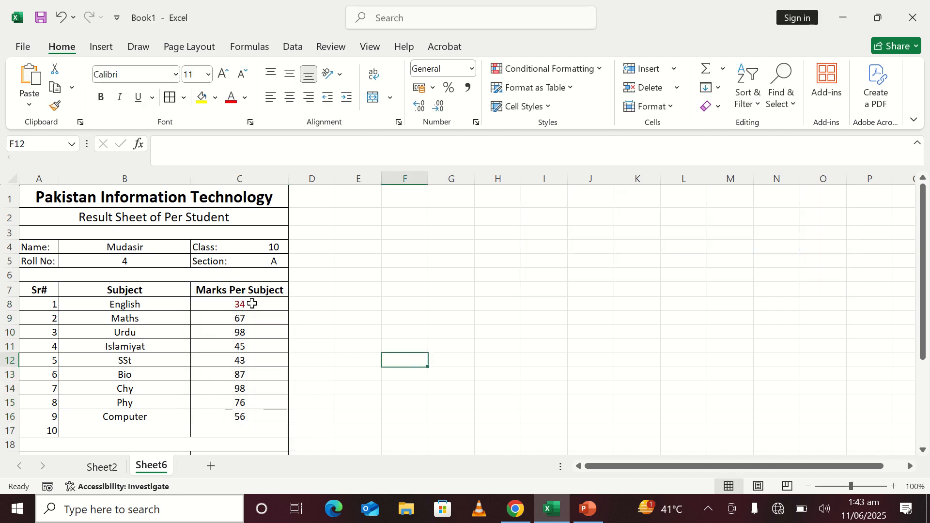
Add a Greater Than conditional formatting rule to the Supply cell C22, showing values above 0 in Red Text
{"action": "scroll", "coordinate": [251, 310], "scroll_direction": "down", "scroll_amount": 4}
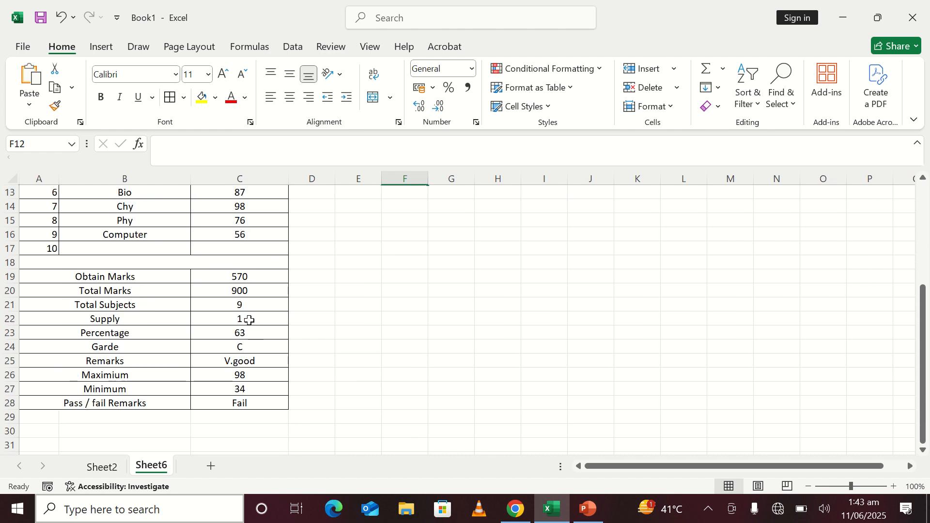
{"action": "left_click", "coordinate": [249, 320]}
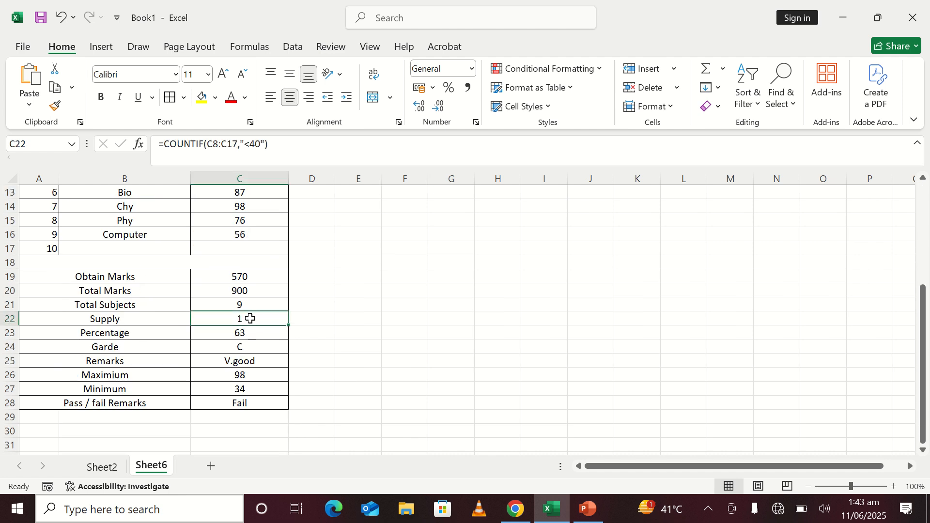
{"action": "left_click", "coordinate": [590, 74]}
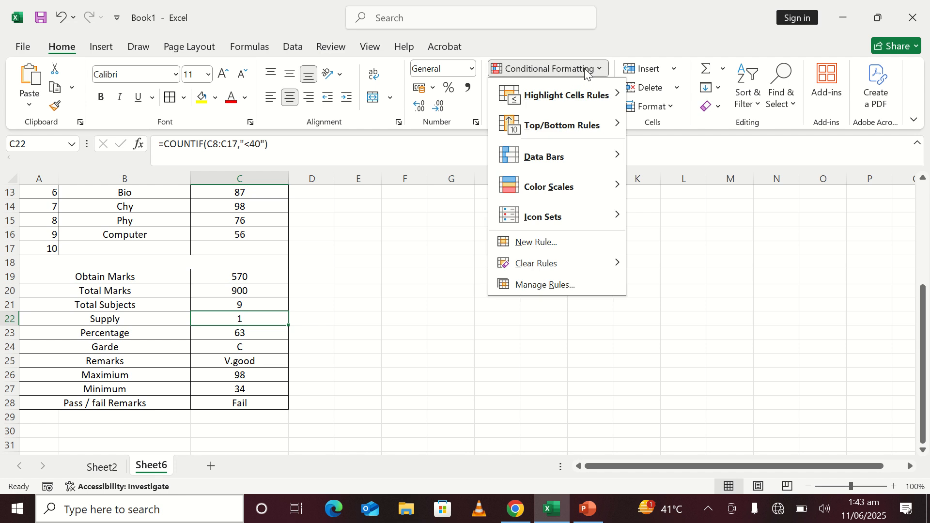
{"action": "mouse_move", "coordinate": [586, 97]}
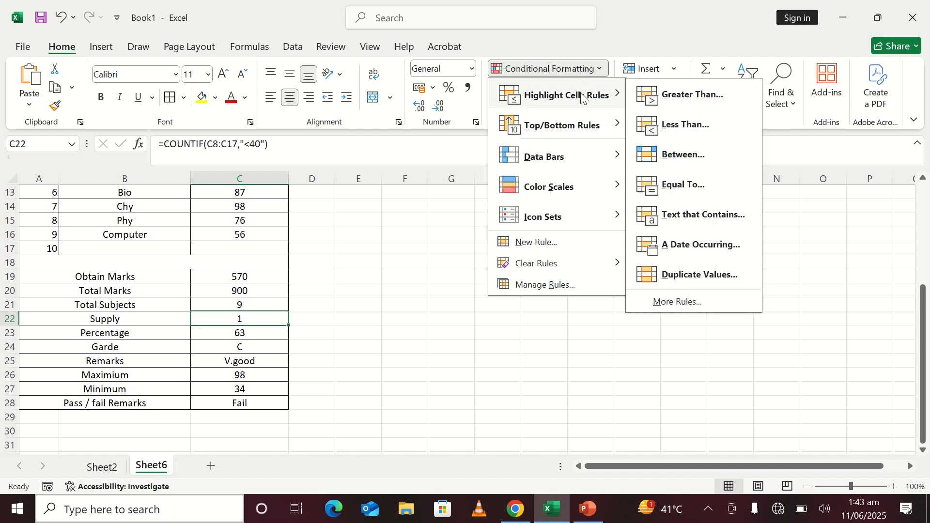
{"action": "left_click", "coordinate": [691, 96]}
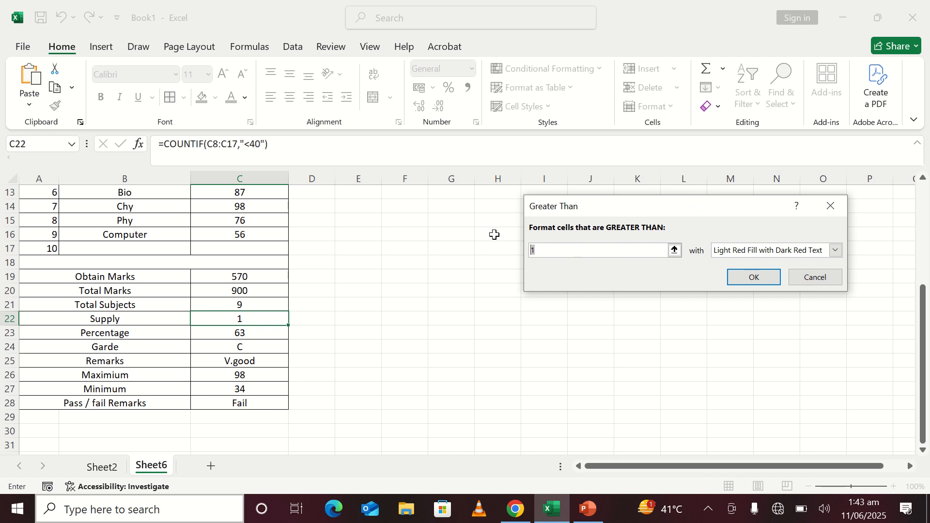
{"action": "type", "text": "0"}
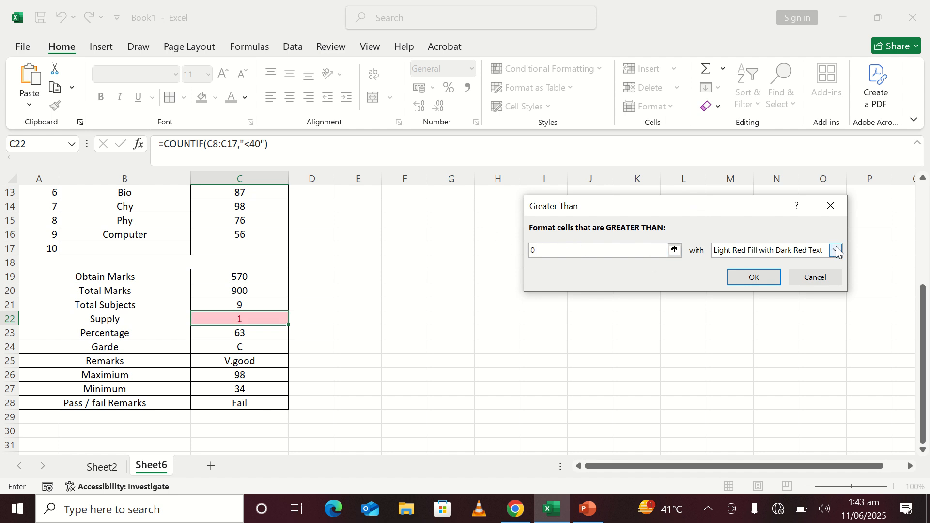
{"action": "left_click", "coordinate": [804, 249]}
{"action": "left_click", "coordinate": [737, 292]}
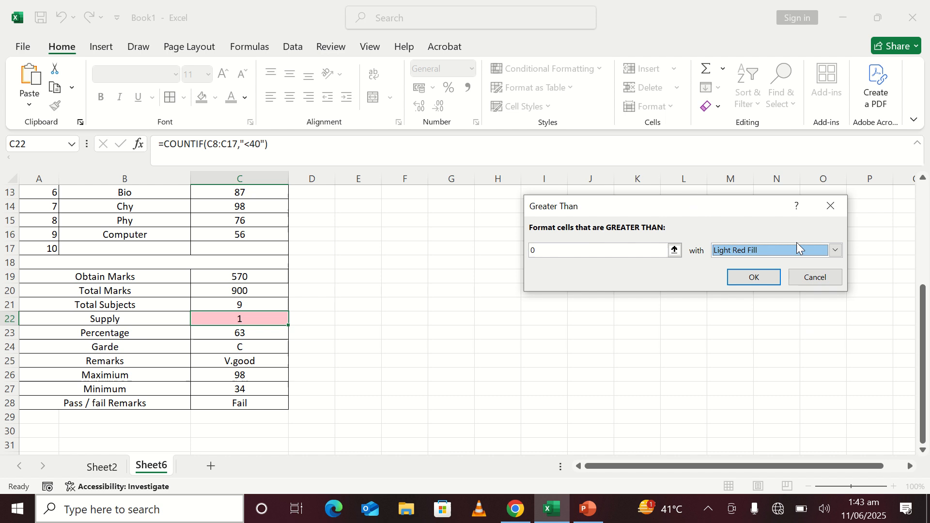
{"action": "left_click", "coordinate": [835, 250]}
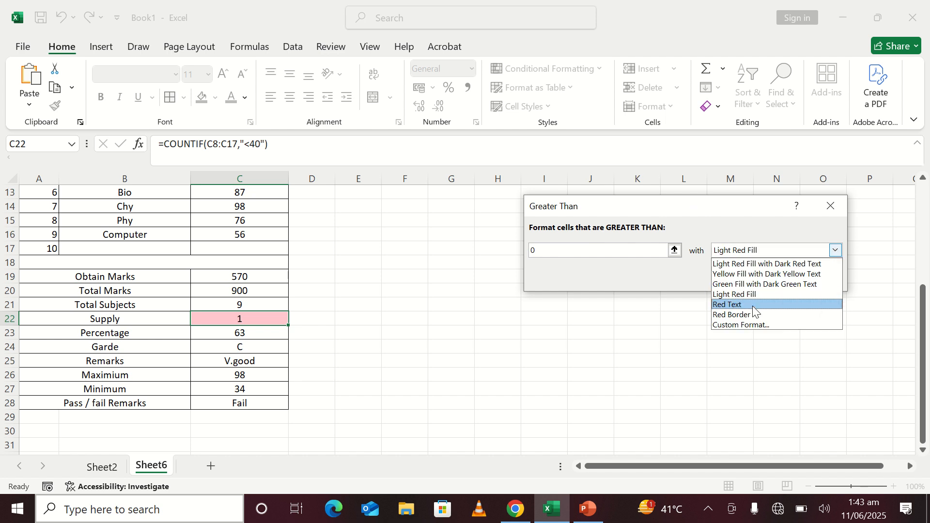
{"action": "left_click", "coordinate": [767, 304]}
{"action": "left_click", "coordinate": [746, 280]}
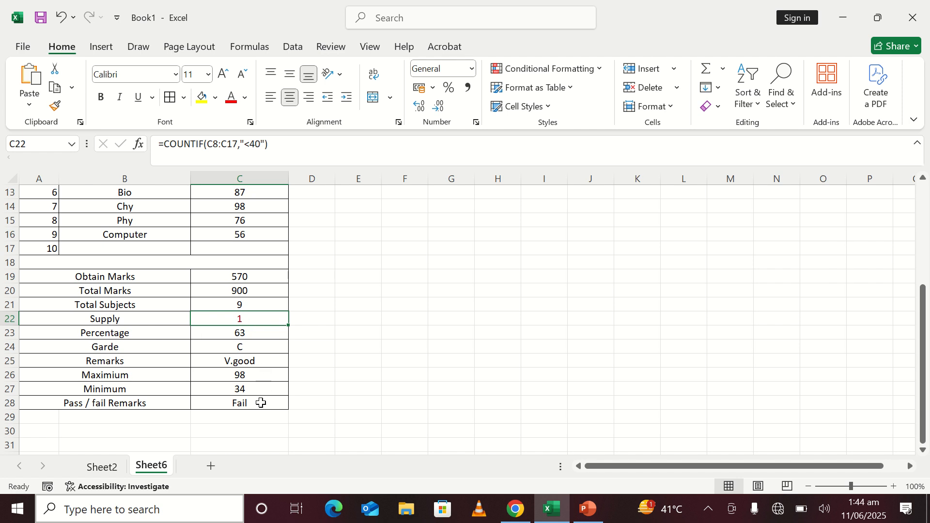
Add a Text That Contains conditional formatting rule to the Pass / fail Remarks cell C28, showing "Fail" in Red Text
{"action": "left_click", "coordinate": [261, 403]}
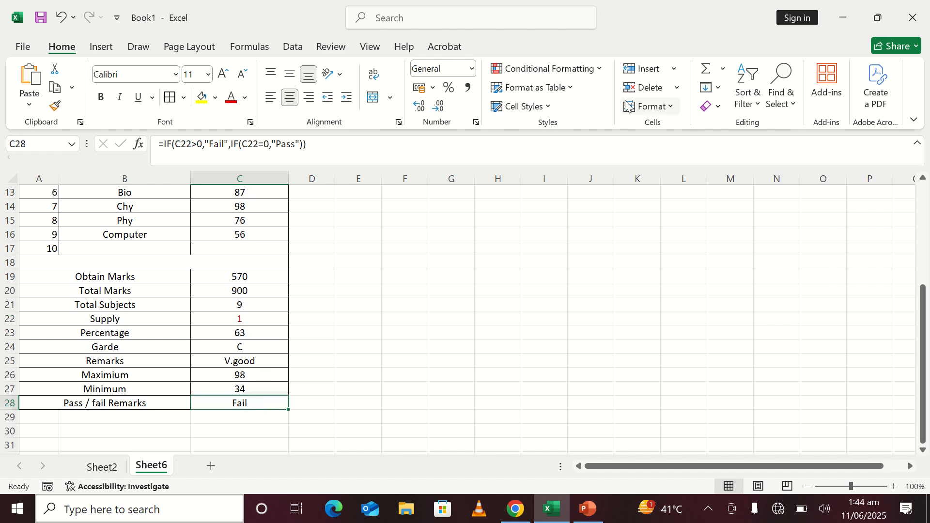
{"action": "left_click", "coordinate": [580, 74]}
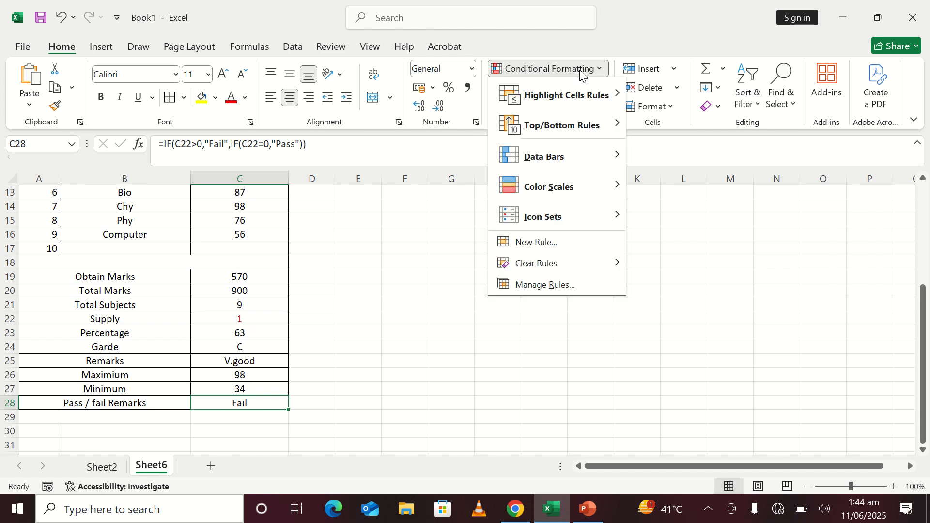
{"action": "mouse_move", "coordinate": [586, 103]}
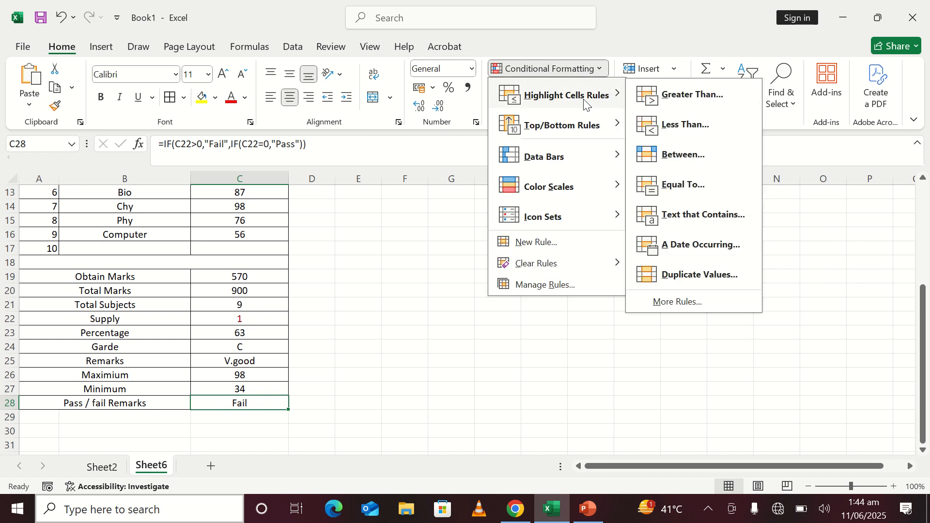
{"action": "left_click", "coordinate": [717, 225]}
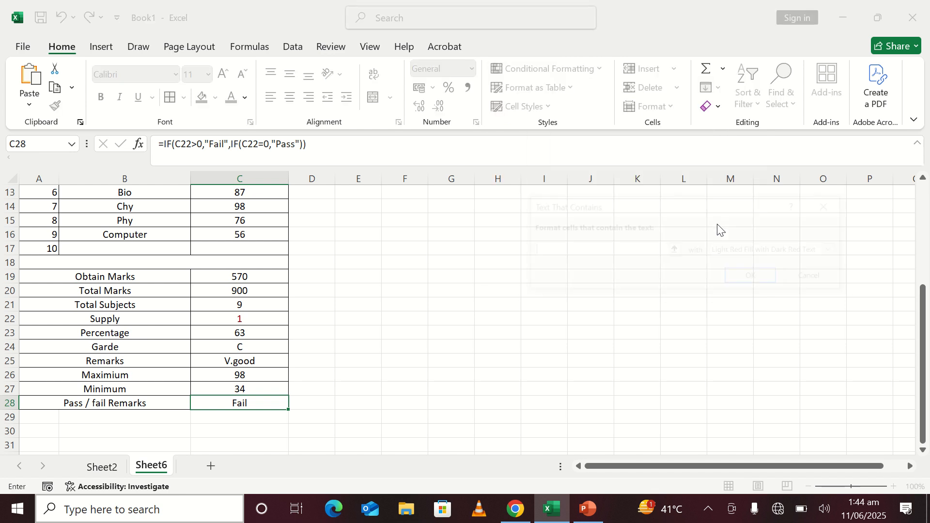
{"action": "type", "text": "Fail"}
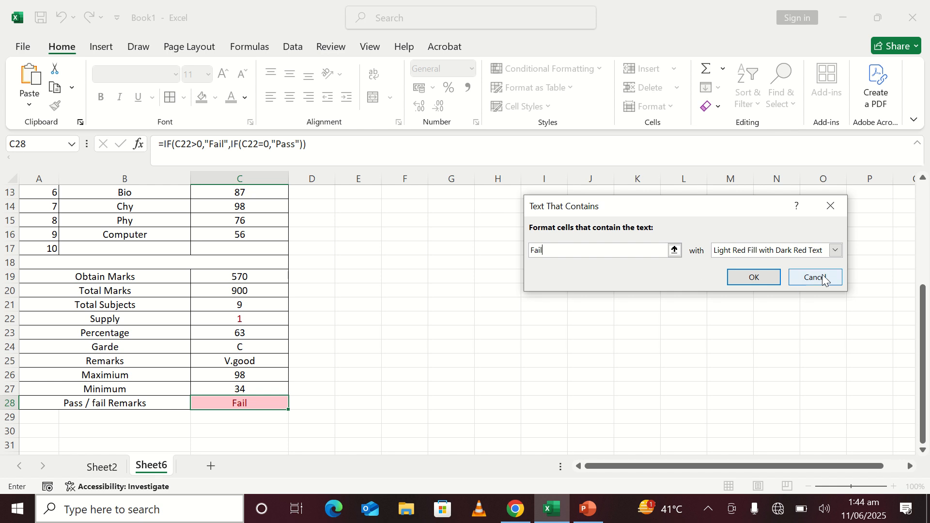
{"action": "left_click", "coordinate": [835, 250]}
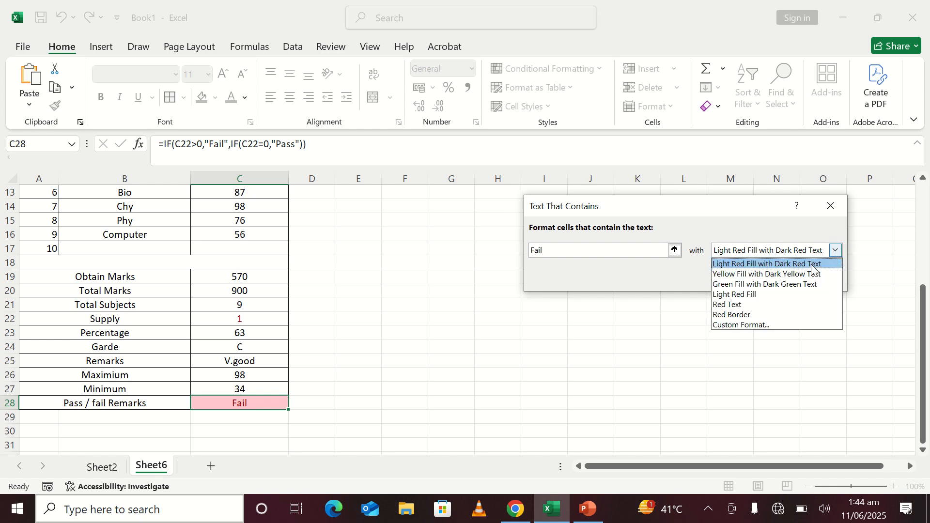
{"action": "left_click", "coordinate": [740, 305]}
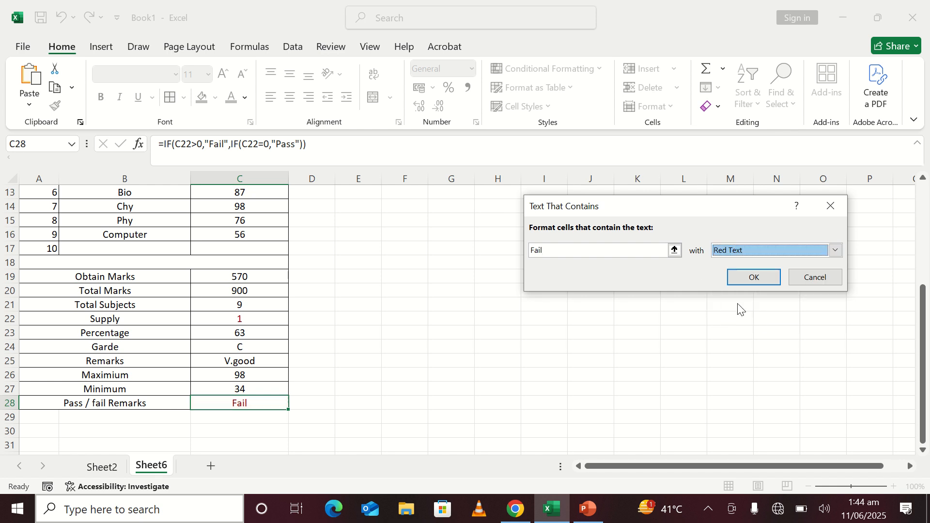
{"action": "left_click", "coordinate": [744, 277]}
{"action": "left_click", "coordinate": [405, 393]}
Set the roll number in B5 to 7 and check that student's marks and summary rows
{"action": "scroll", "coordinate": [406, 393], "scroll_direction": "up", "scroll_amount": 1}
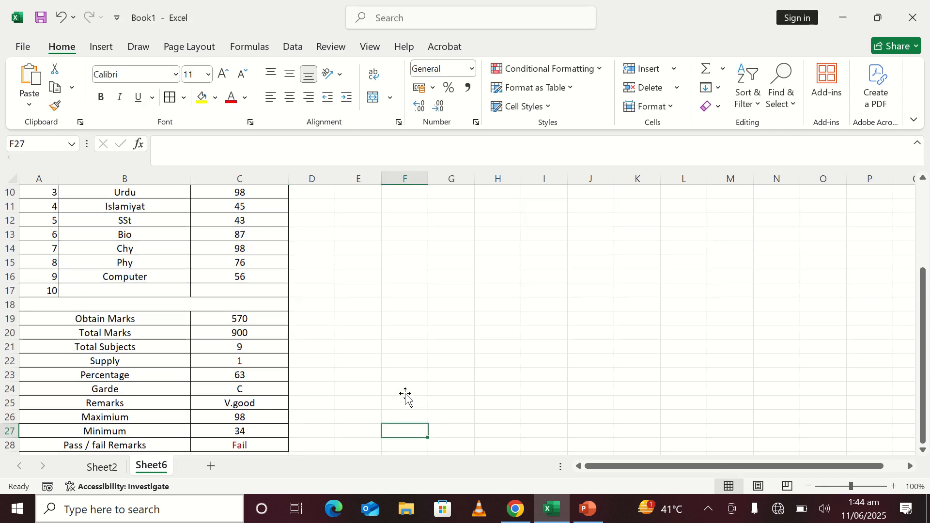
{"action": "scroll", "coordinate": [244, 363], "scroll_direction": "up", "scroll_amount": 2}
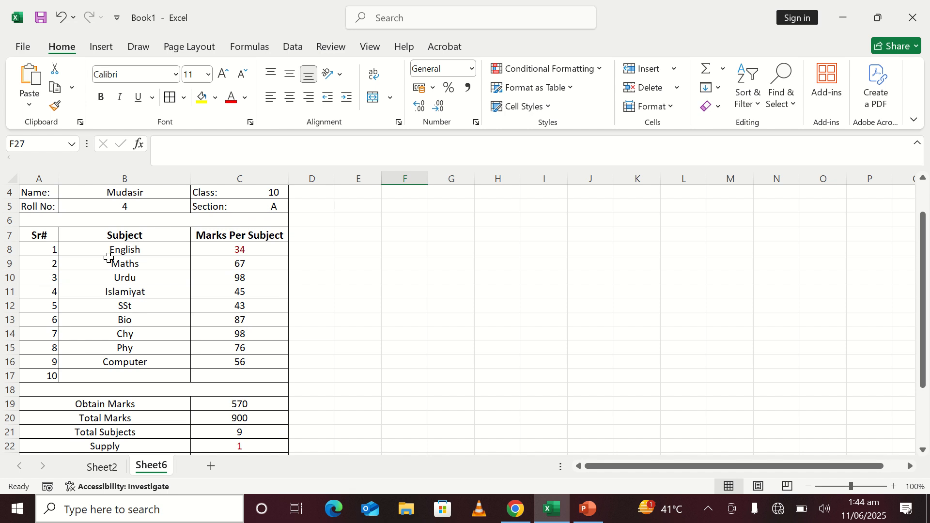
{"action": "scroll", "coordinate": [238, 281], "scroll_direction": "up", "scroll_amount": 1}
{"action": "left_click", "coordinate": [131, 263]}
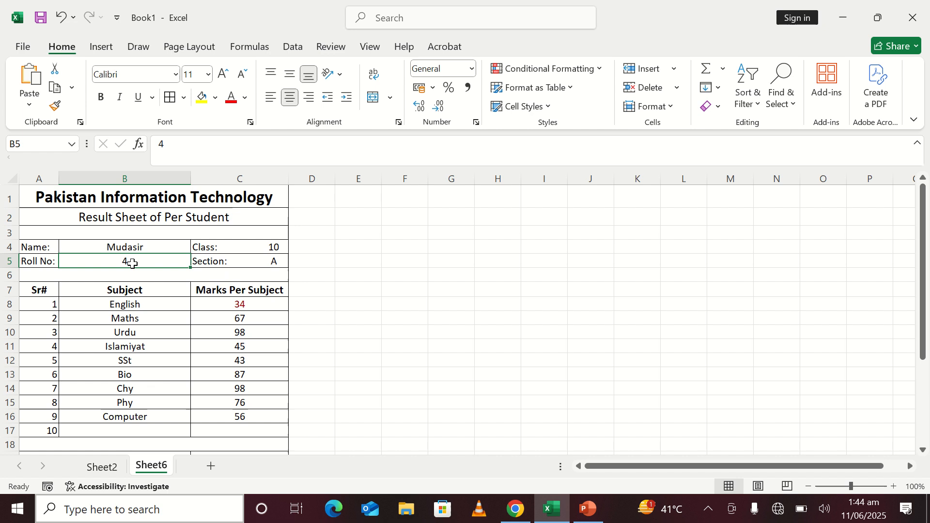
{"action": "type", "text": "7"}
{"action": "left_click", "coordinate": [229, 276]}
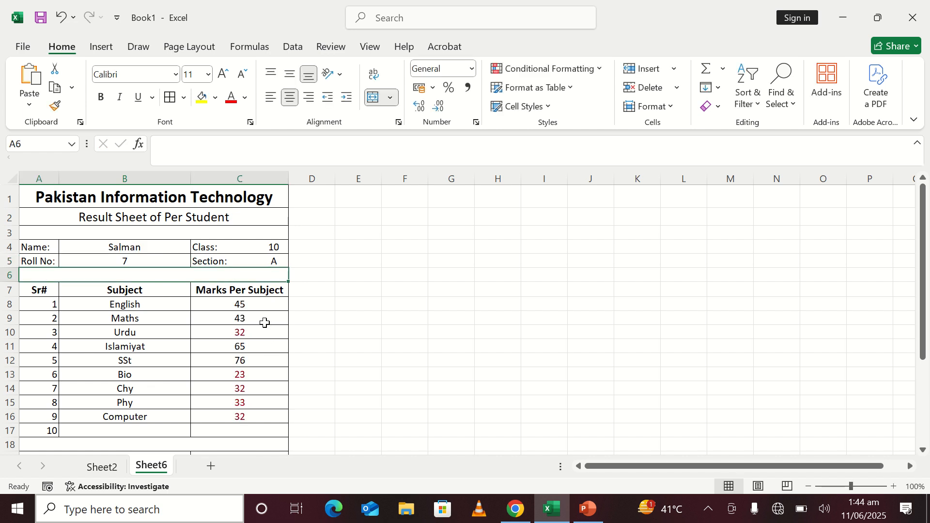
{"action": "scroll", "coordinate": [252, 383], "scroll_direction": "down", "scroll_amount": 5}
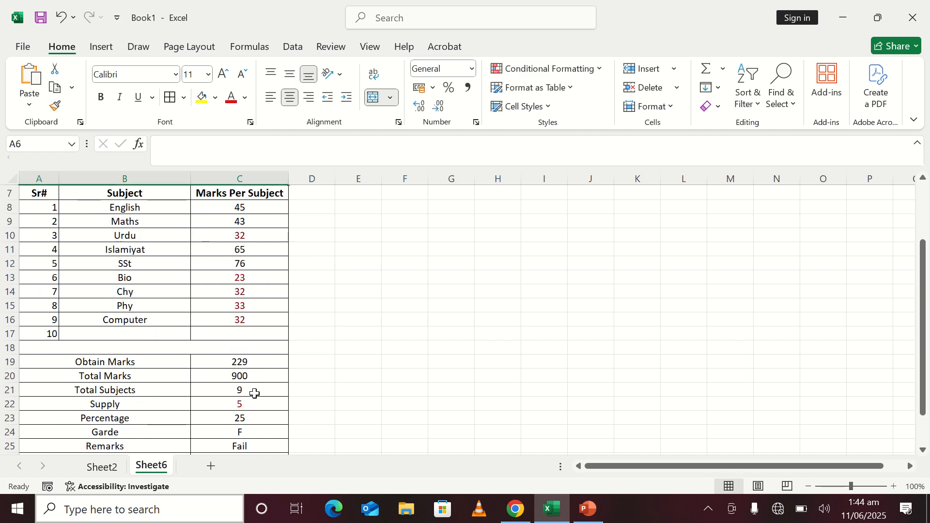
Change the roll number in B5 to 8 and check the marks and summary down to the Pass / fail Remarks
{"action": "scroll", "coordinate": [245, 361], "scroll_direction": "up", "scroll_amount": 5}
{"action": "left_click", "coordinate": [163, 262]}
{"action": "type", "text": "8"}
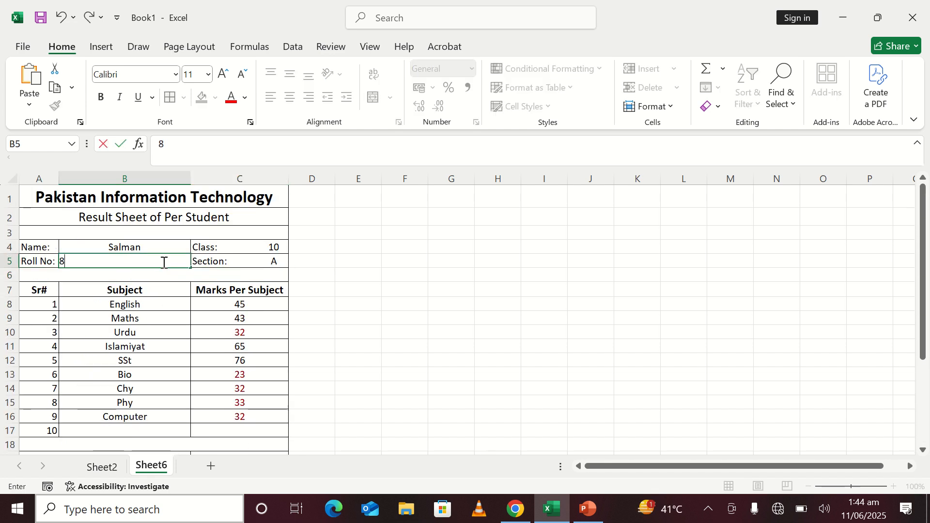
{"action": "key", "text": "Return"}
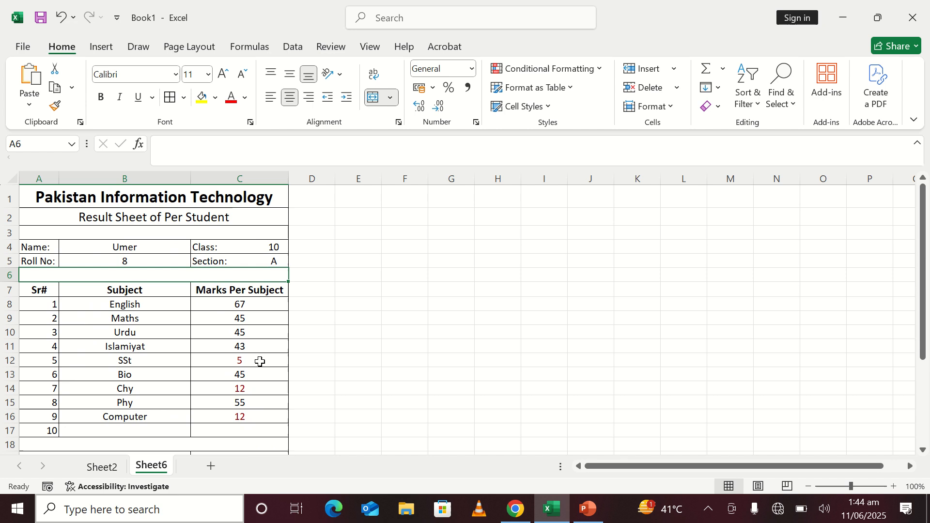
{"action": "scroll", "coordinate": [257, 370], "scroll_direction": "down", "scroll_amount": 2}
{"action": "scroll", "coordinate": [257, 370], "scroll_direction": "down", "scroll_amount": 2}
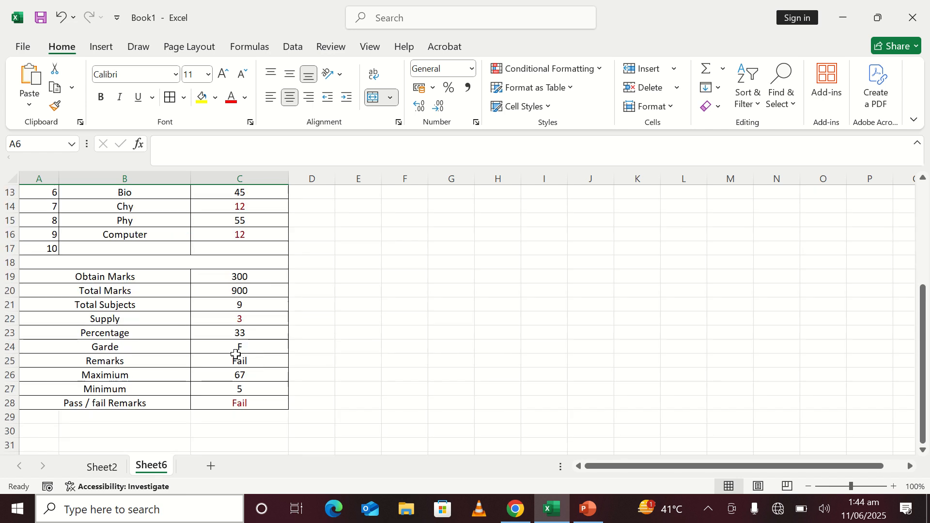
Enter roll number 5 in B5 and review the red formatting in the marks, Supply and Pass / fail Remarks cells
{"action": "scroll", "coordinate": [239, 357], "scroll_direction": "up", "scroll_amount": 4}
{"action": "left_click", "coordinate": [138, 262]}
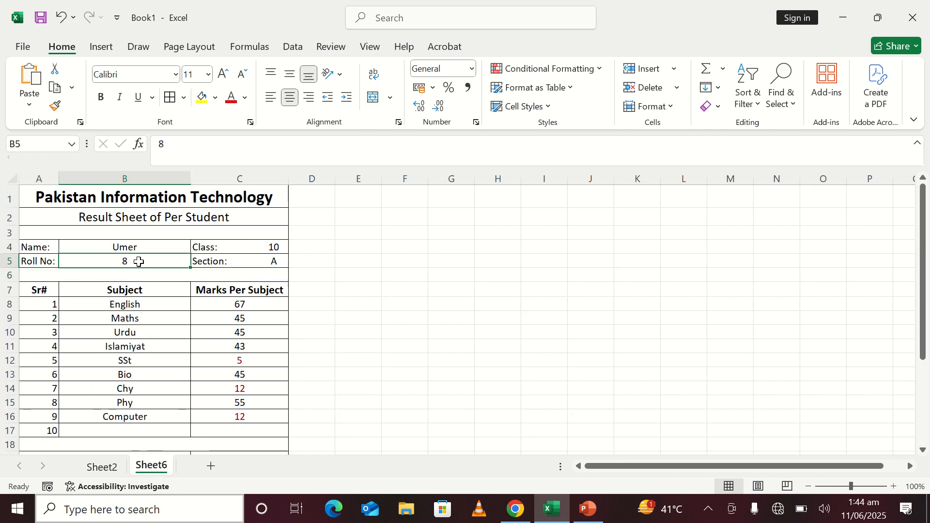
{"action": "type", "text": "5"}
{"action": "key", "text": "Return"}
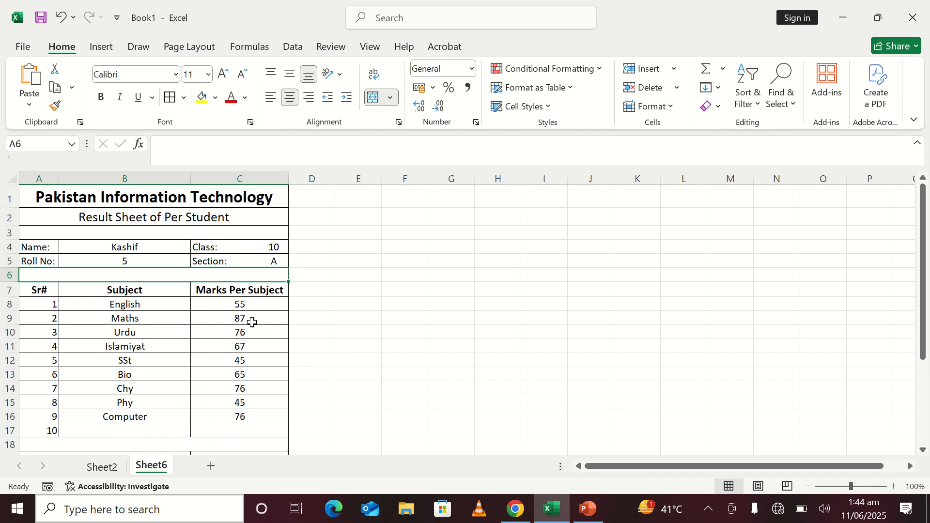
{"action": "scroll", "coordinate": [257, 359], "scroll_direction": "down", "scroll_amount": 3}
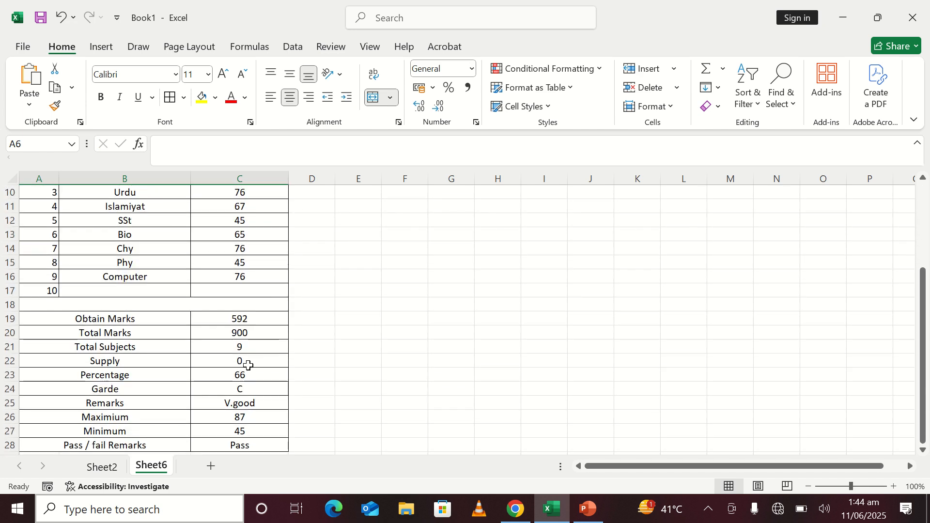
{"action": "scroll", "coordinate": [271, 349], "scroll_direction": "down", "scroll_amount": 1}
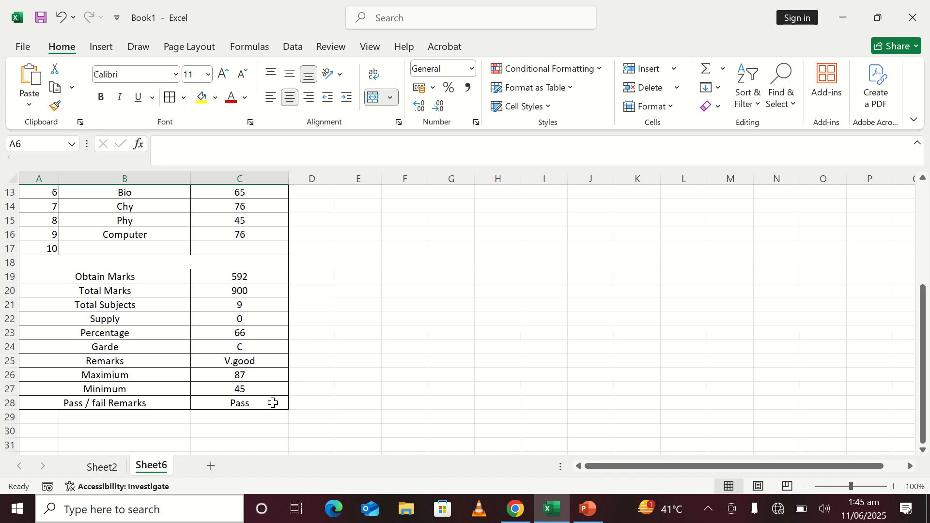
{"action": "scroll", "coordinate": [347, 297], "scroll_direction": "up", "scroll_amount": 3}
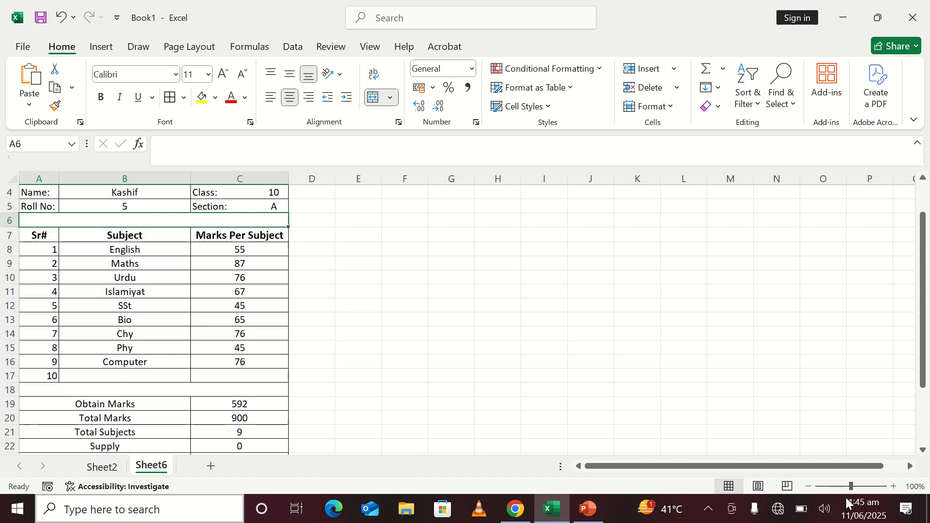
Set the roll number in B5 to 4 to load that student's marksheet
{"action": "left_click", "coordinate": [807, 486]}
{"action": "left_click", "coordinate": [808, 486]}
{"action": "left_click", "coordinate": [807, 486]}
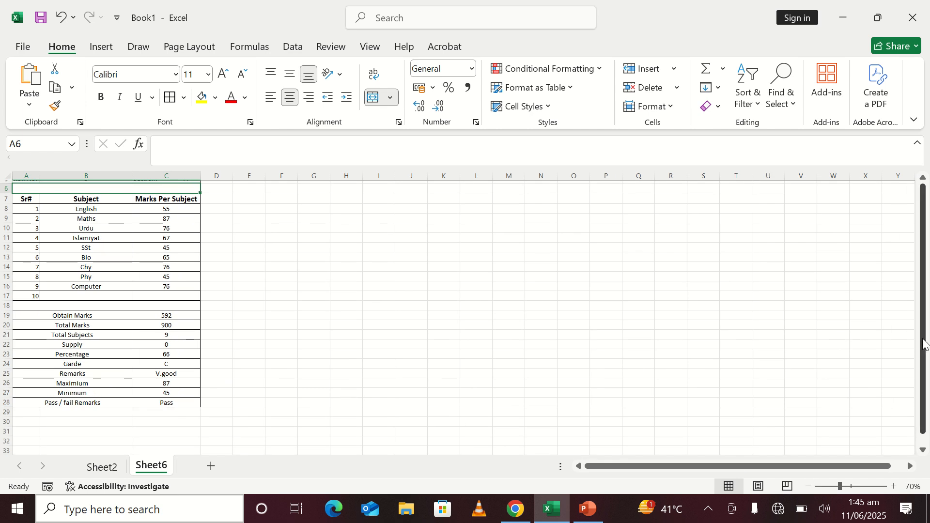
{"action": "left_click", "coordinate": [249, 218]}
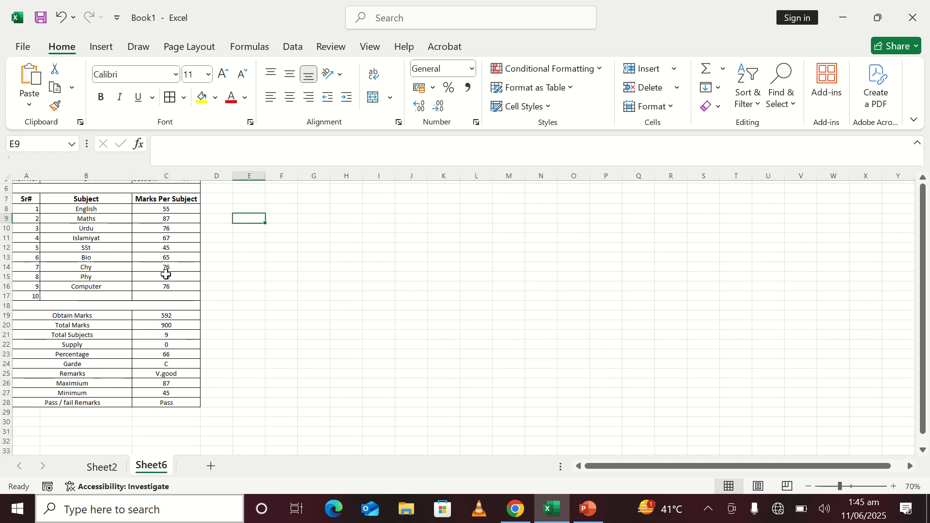
{"action": "scroll", "coordinate": [216, 316], "scroll_direction": "up", "scroll_amount": 2}
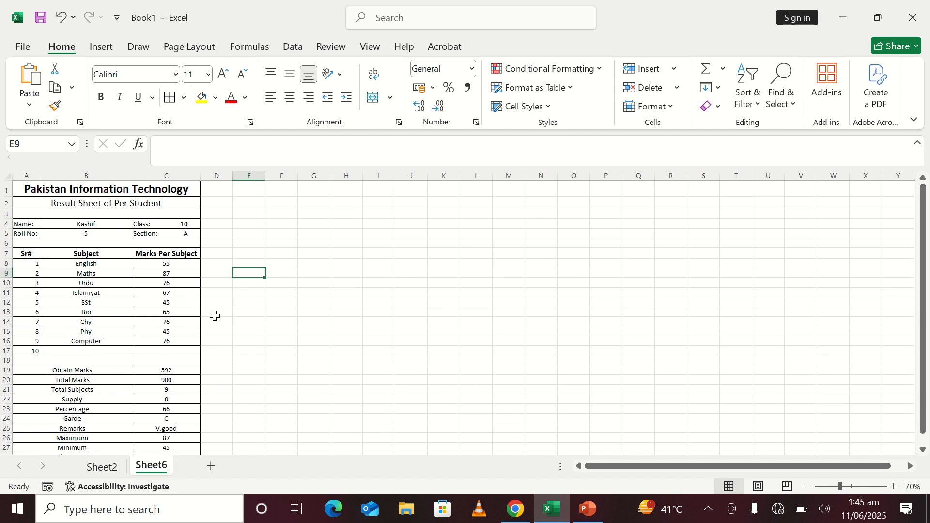
{"action": "scroll", "coordinate": [199, 315], "scroll_direction": "down", "scroll_amount": 1}
{"action": "scroll", "coordinate": [199, 315], "scroll_direction": "up", "scroll_amount": 1}
{"action": "left_click", "coordinate": [97, 233]}
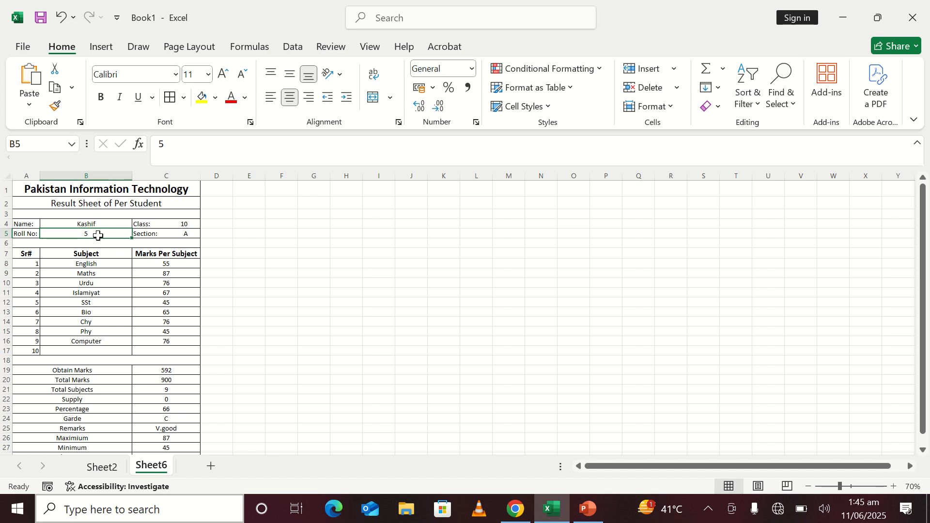
{"action": "type", "text": "4"}
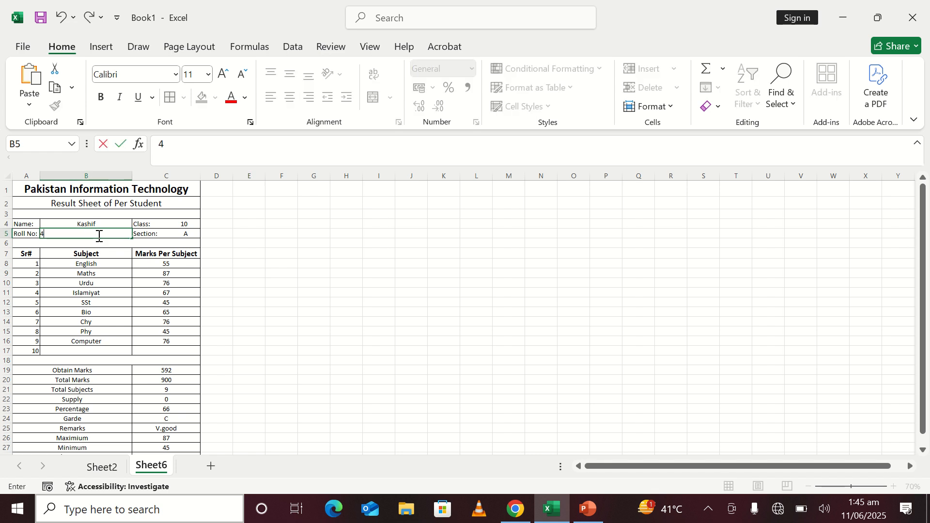
{"action": "key", "text": "Return"}
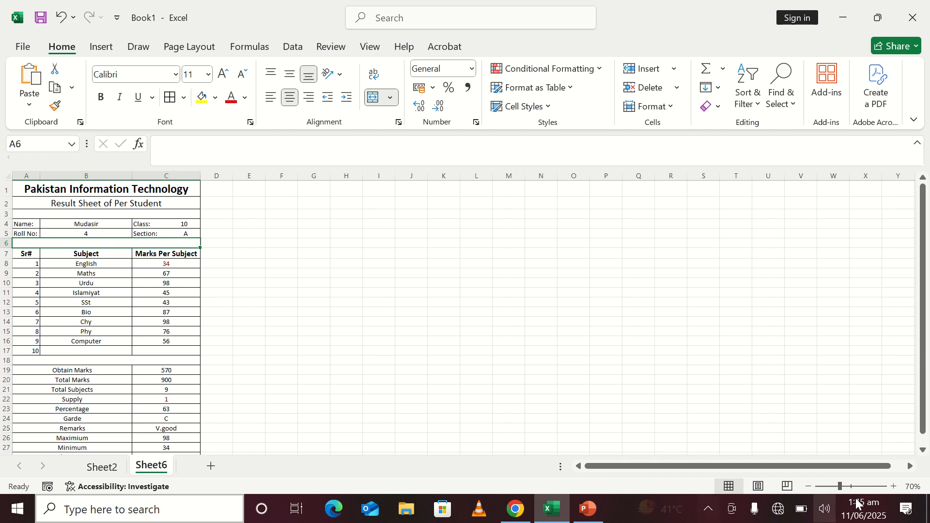
Reduce the sheet zoom to 65% to fit the whole marksheet in view
{"action": "left_click", "coordinate": [808, 489]}
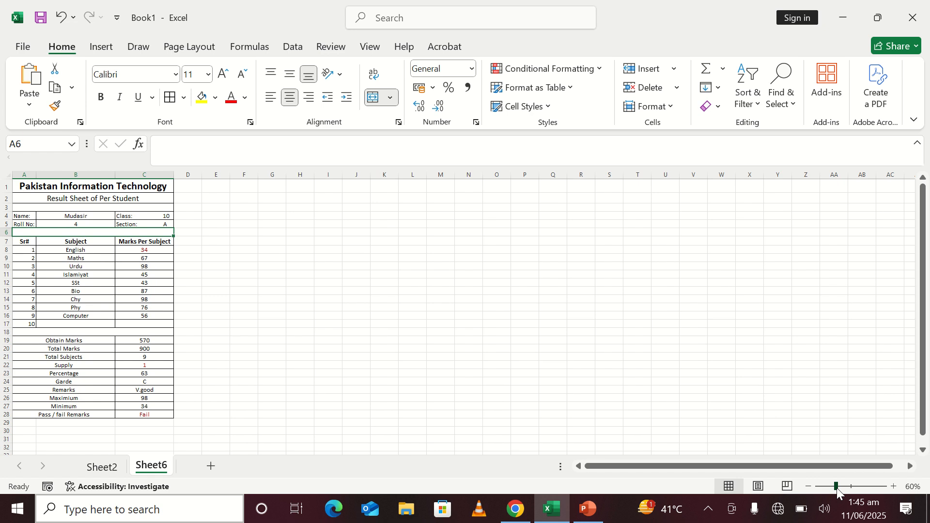
{"action": "left_click_drag", "start_coordinate": [836, 487], "coordinate": [838, 488]}
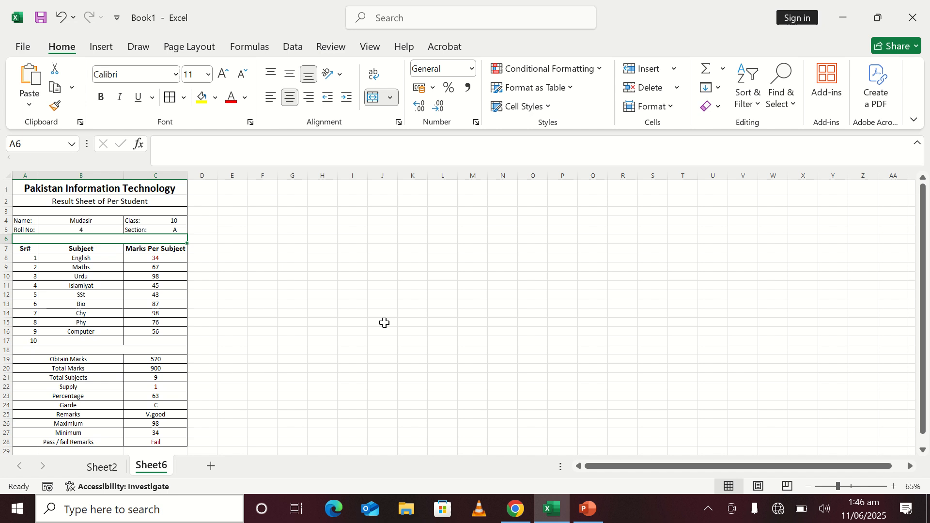
{"action": "left_click", "coordinate": [384, 323]}
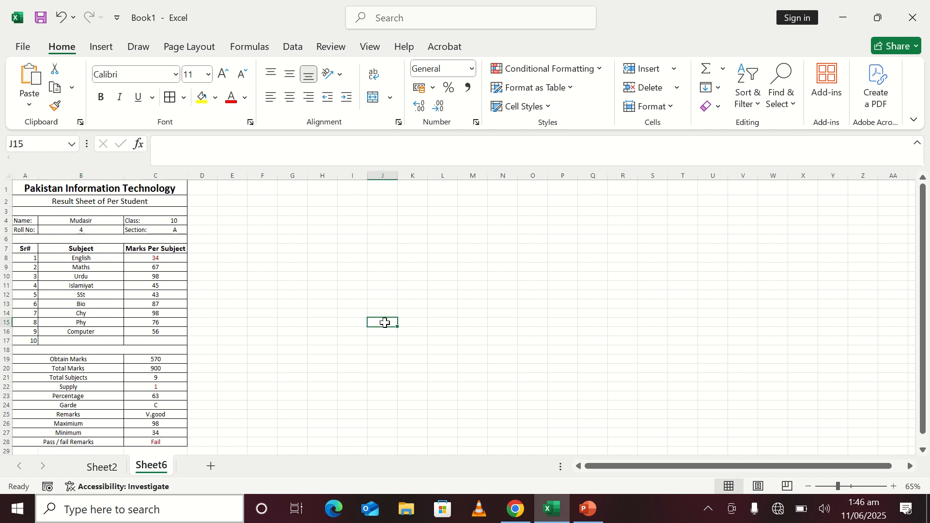